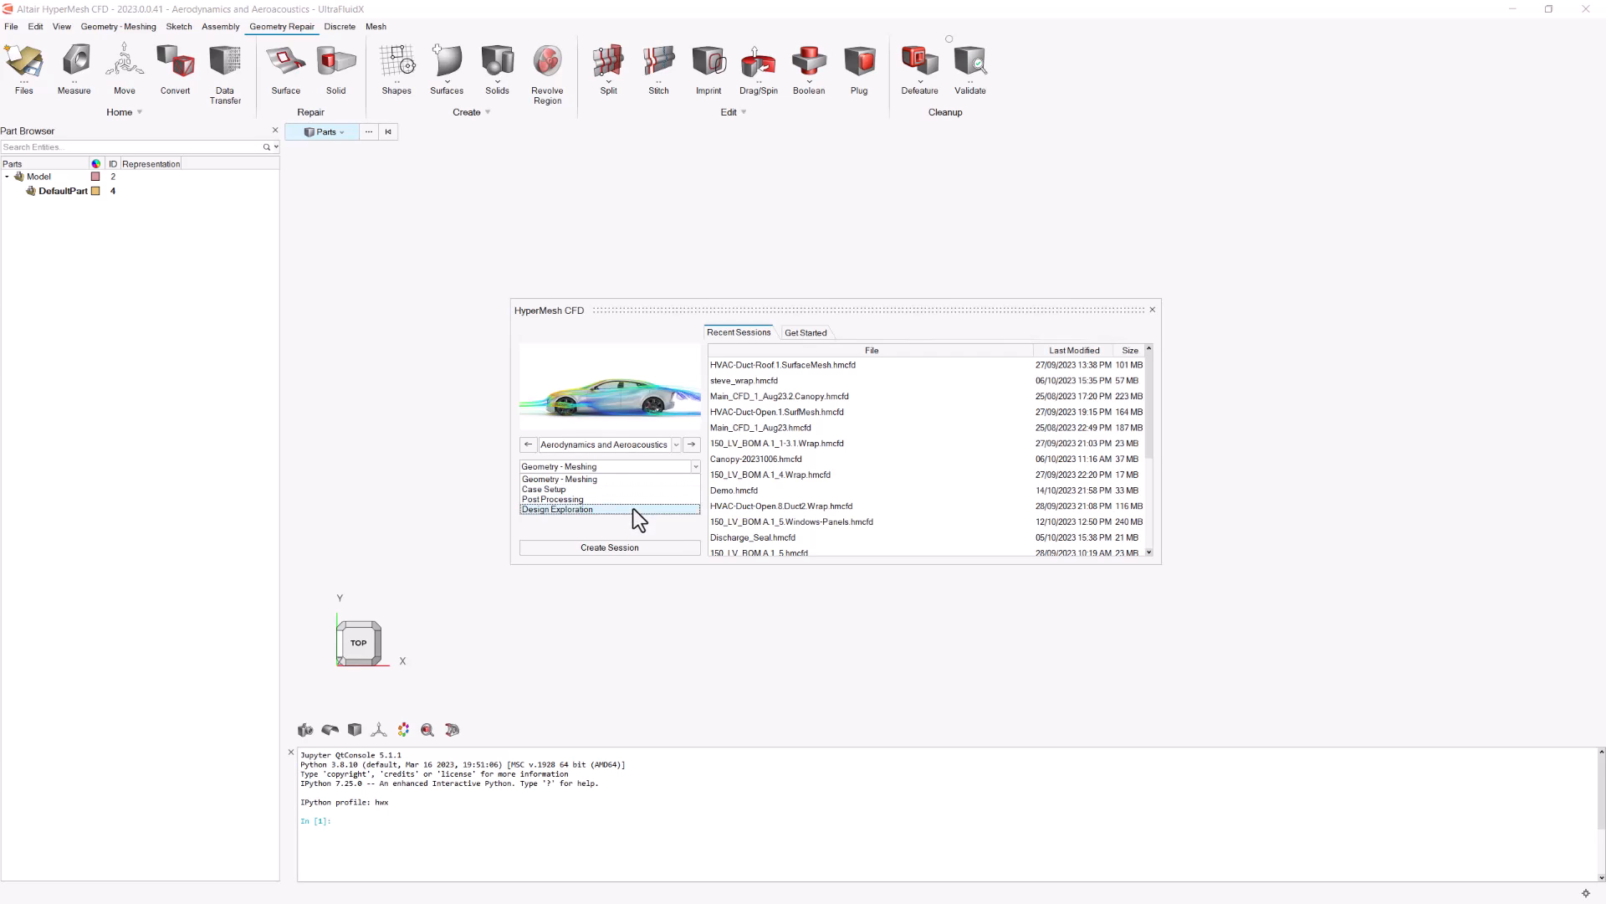
# - Create a new Geometry - Meshing session for the Aerodynamics and Aeroacoustics solution in the Altair-UnderHoodFanNoise directory
pyautogui.click(676, 532)
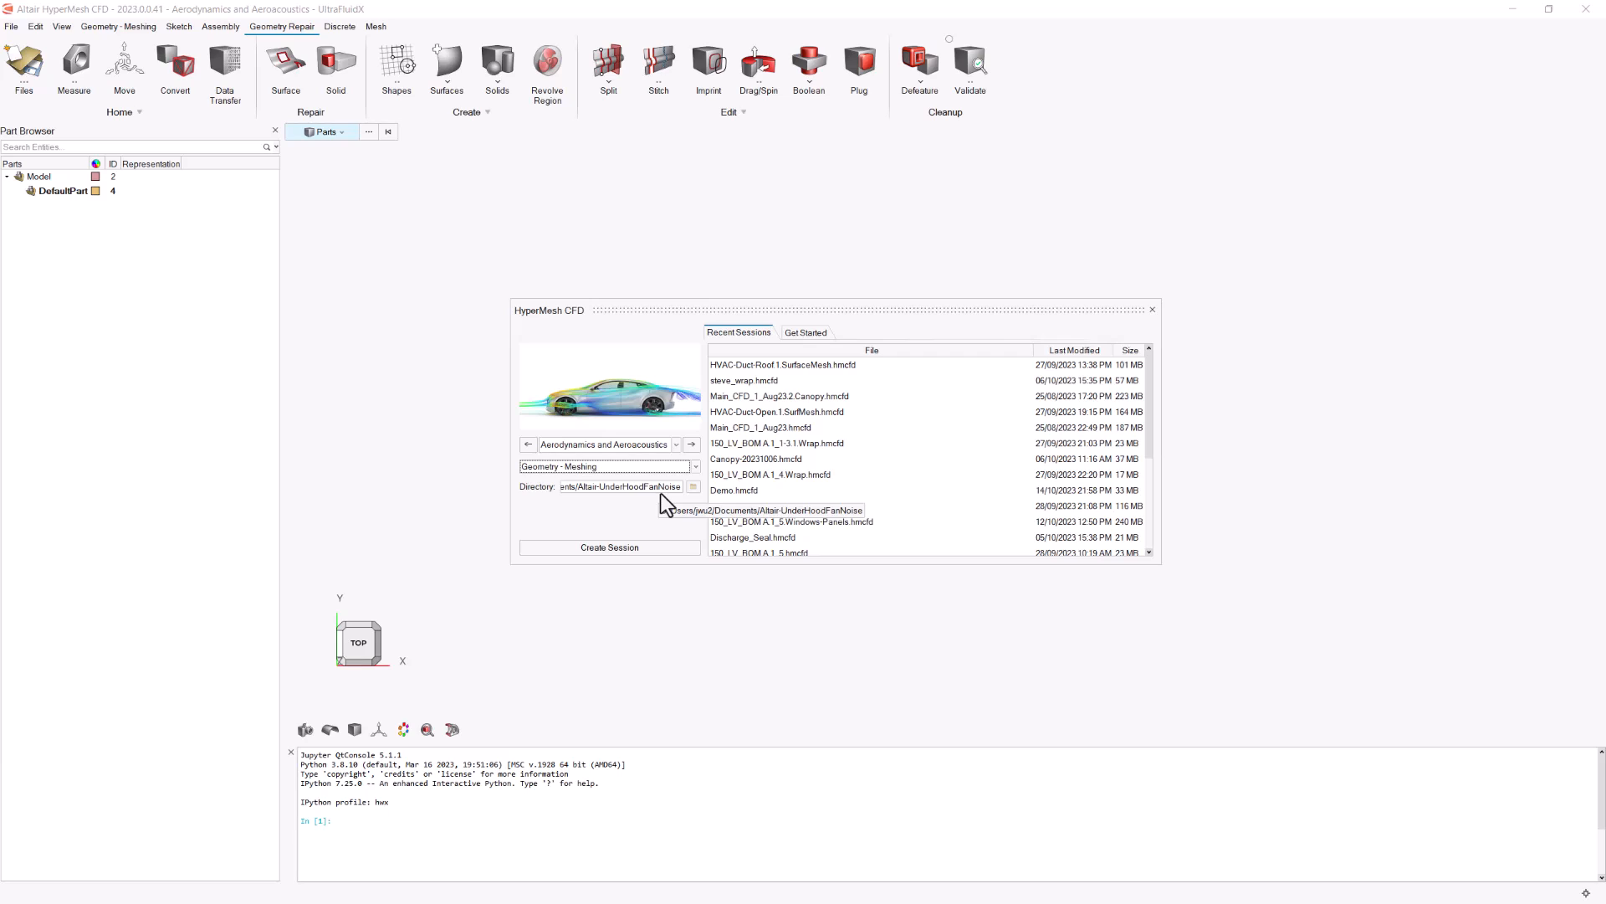
pyautogui.click(634, 546)
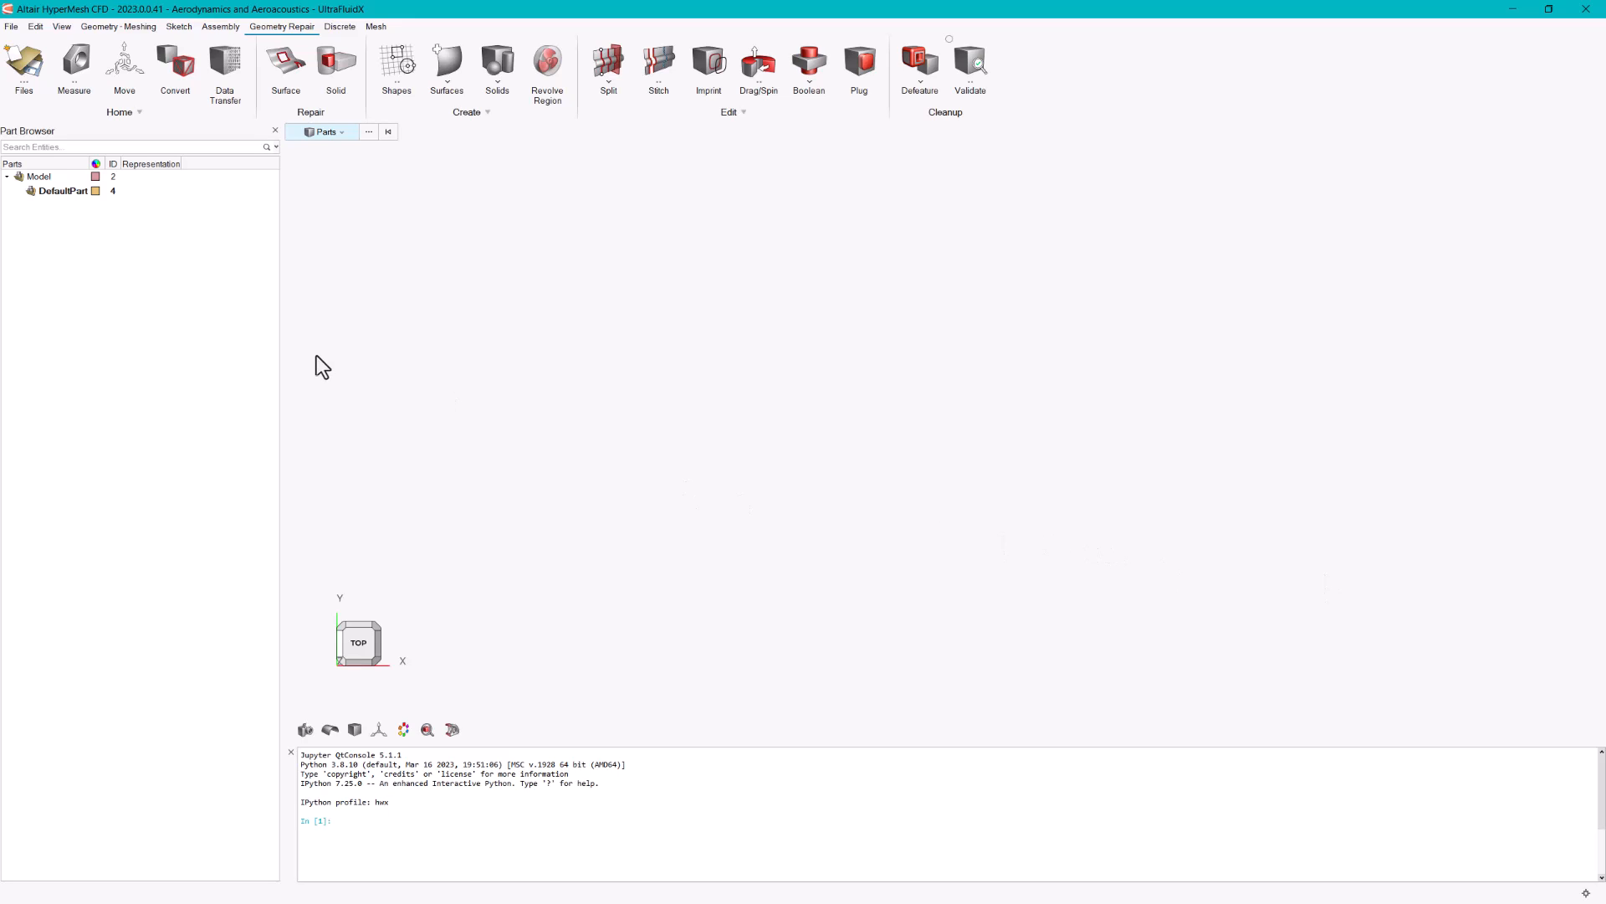
# - Import the Parasolid geometry file UHFN-Parts.x_t with the hierarchy as Parts and target units MKS (m kg N s)
pyautogui.click(6, 27)
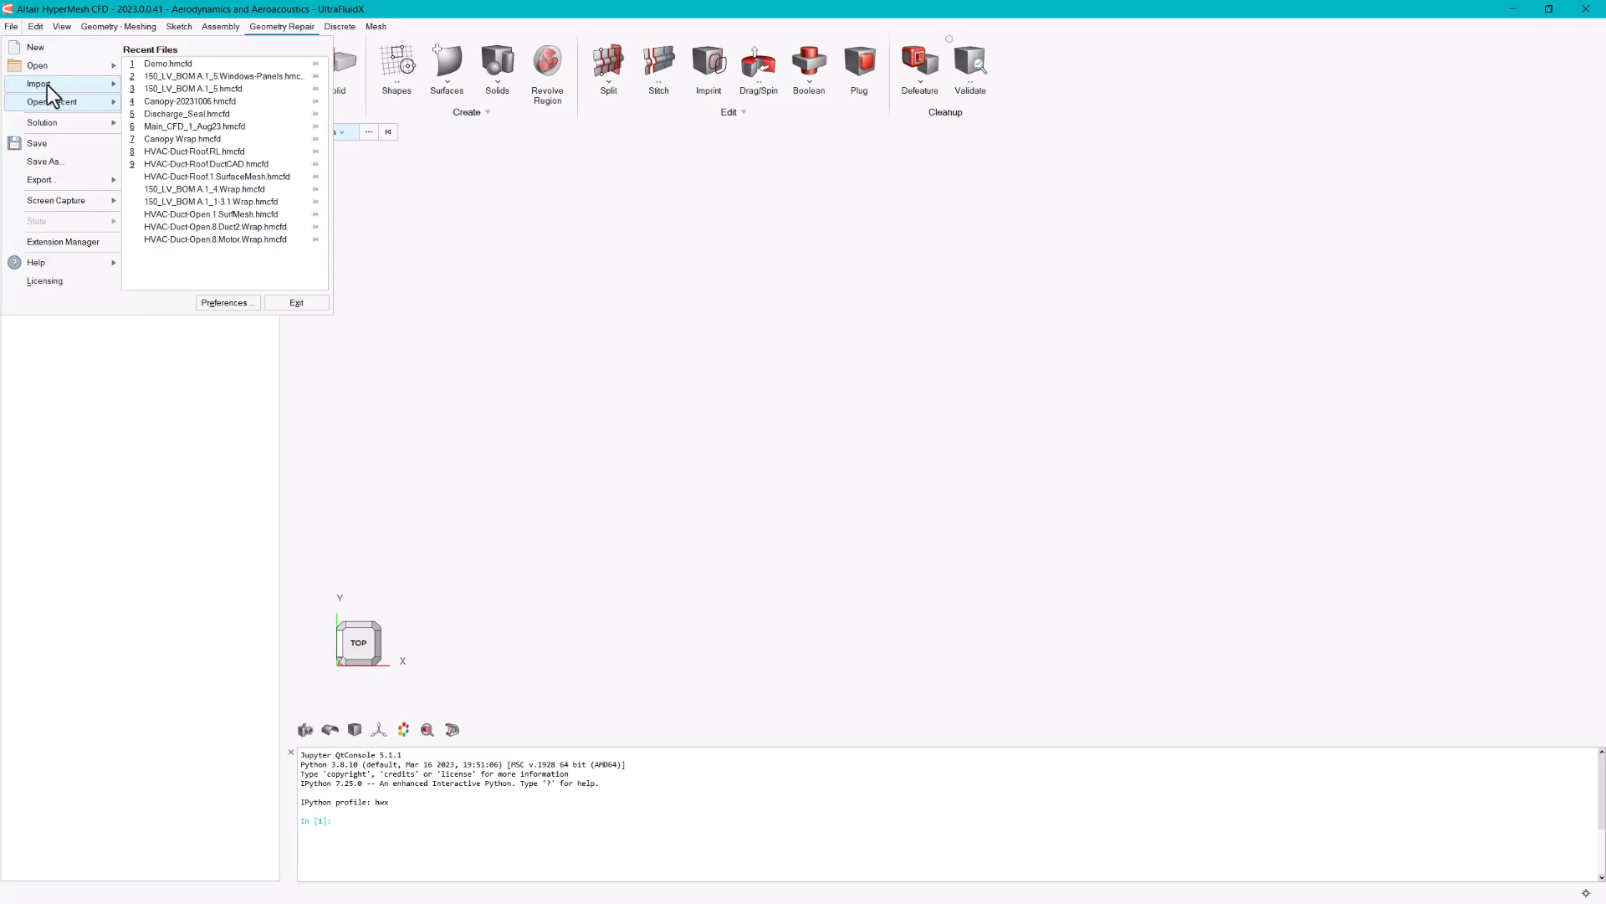
pyautogui.moveTo(48, 84)
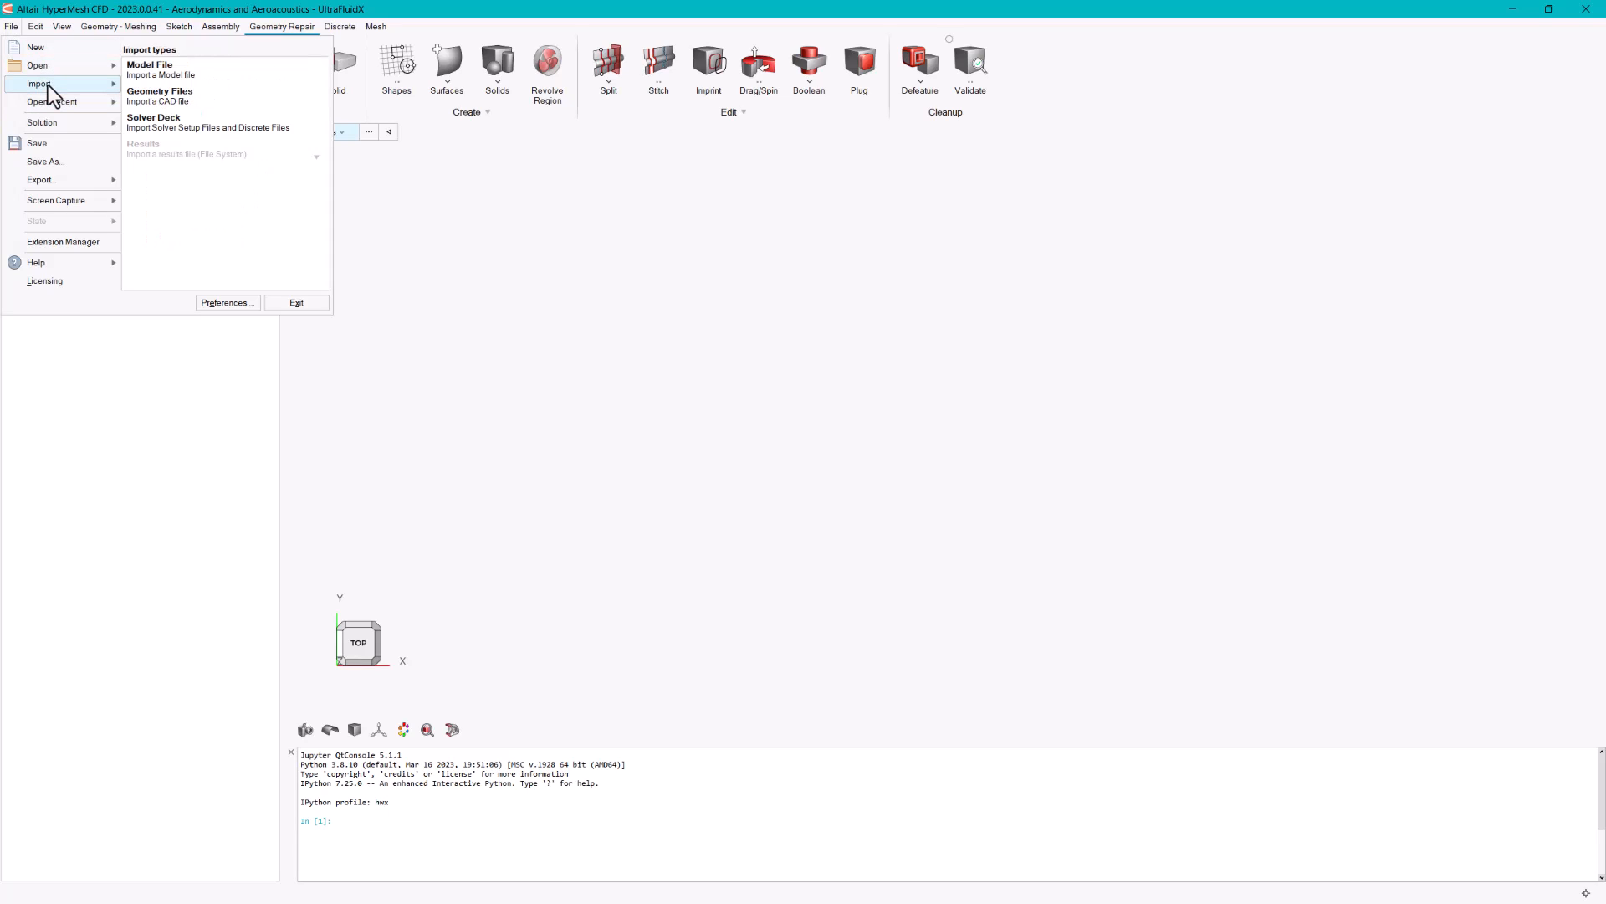
pyautogui.click(225, 99)
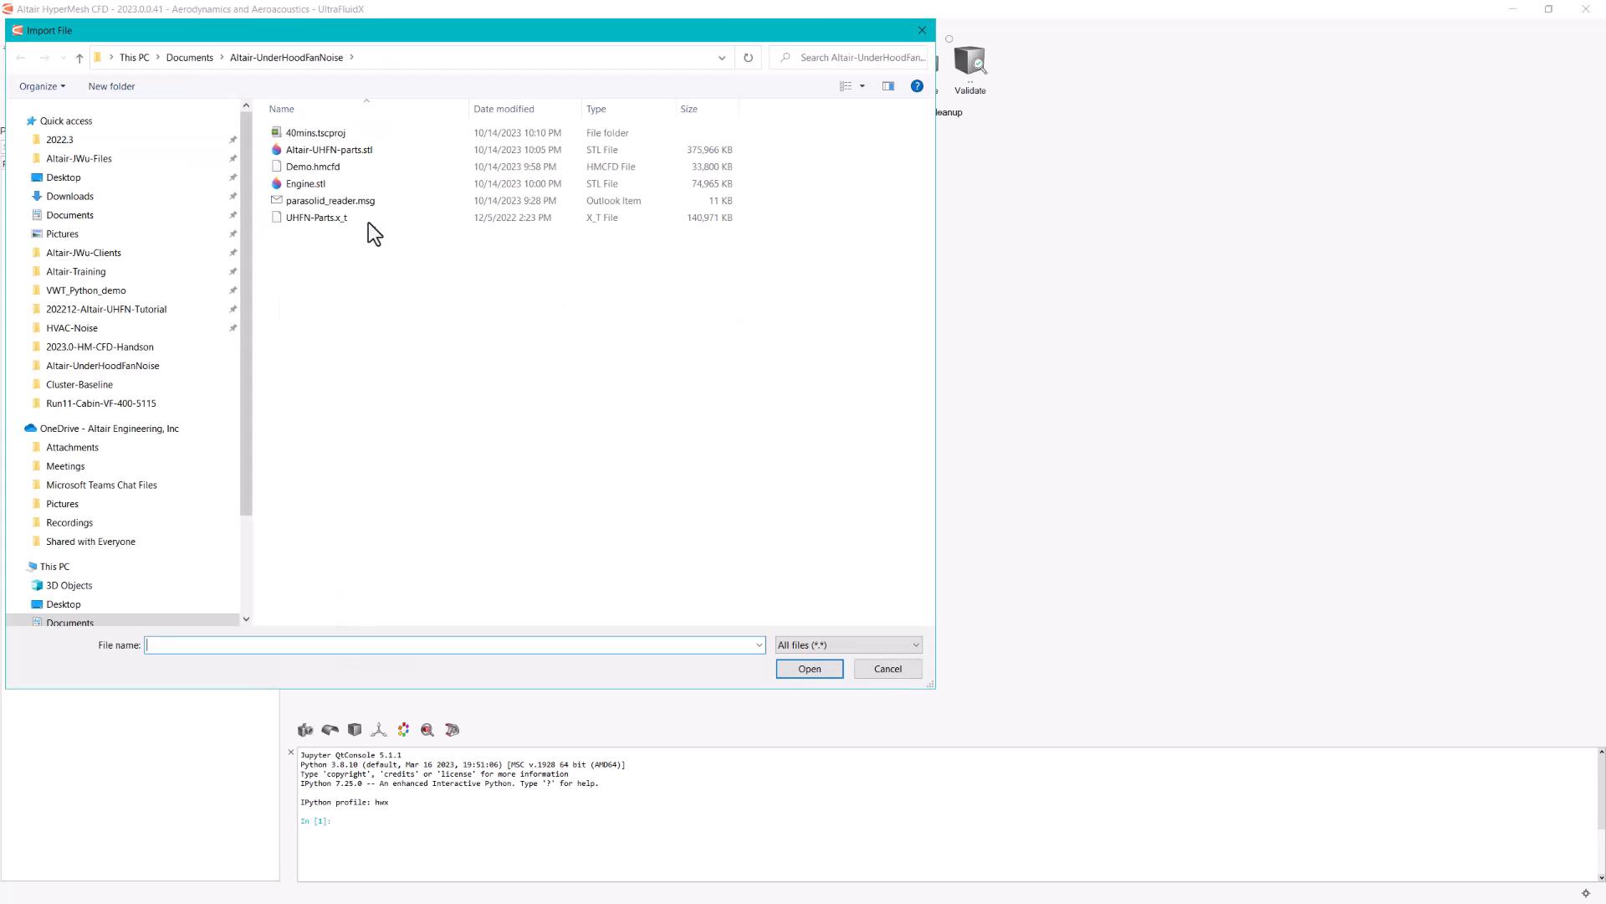
pyautogui.click(364, 219)
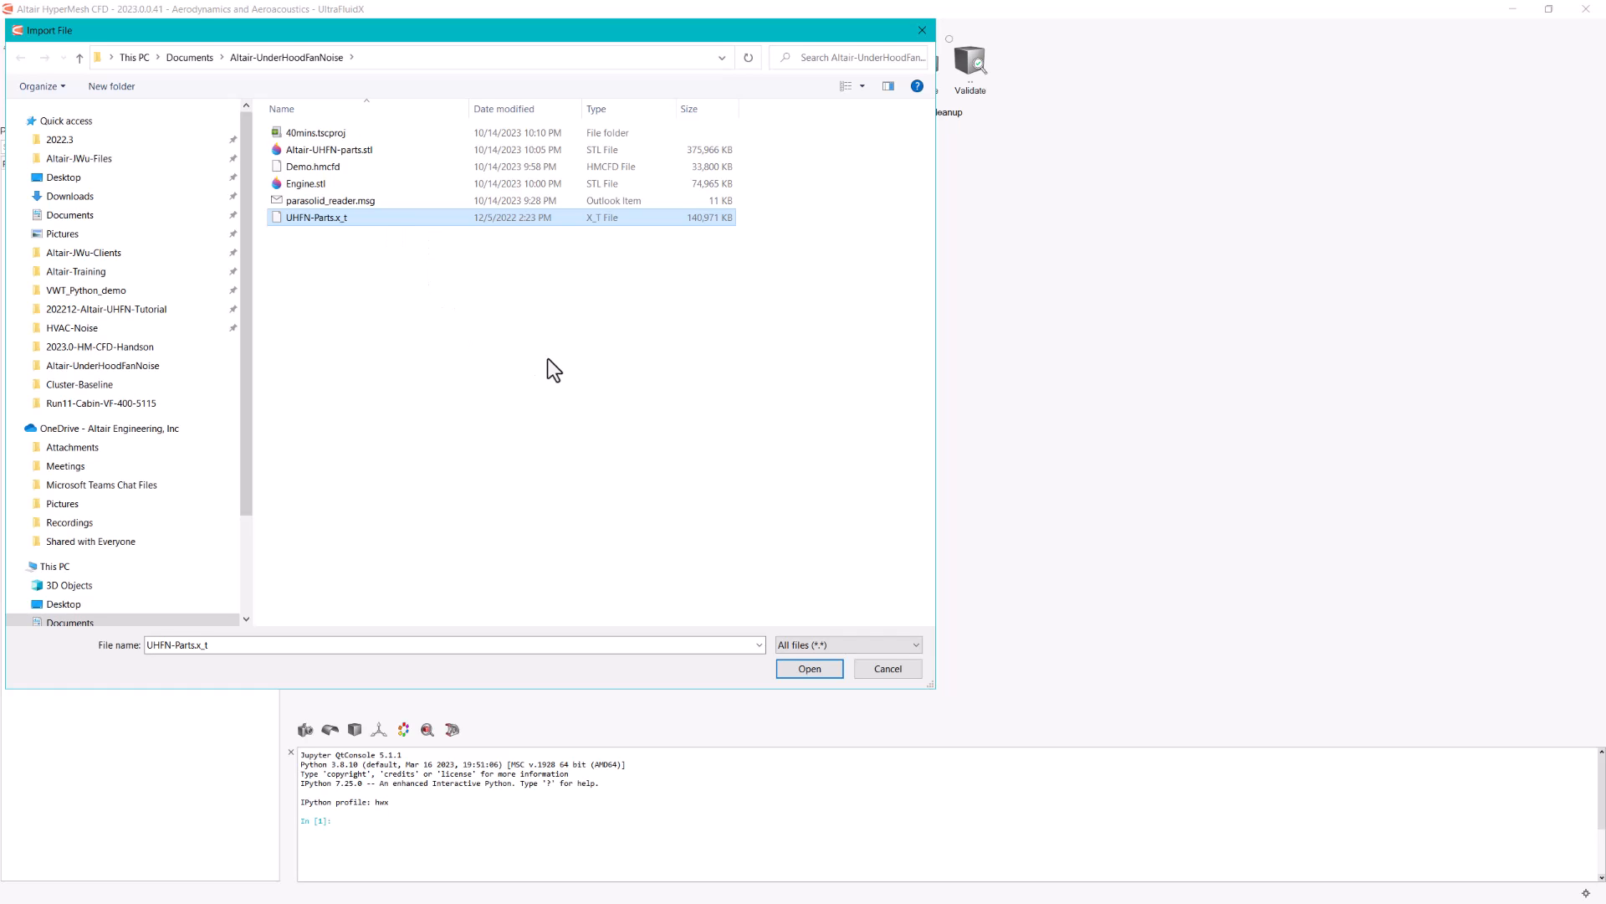
pyautogui.click(807, 669)
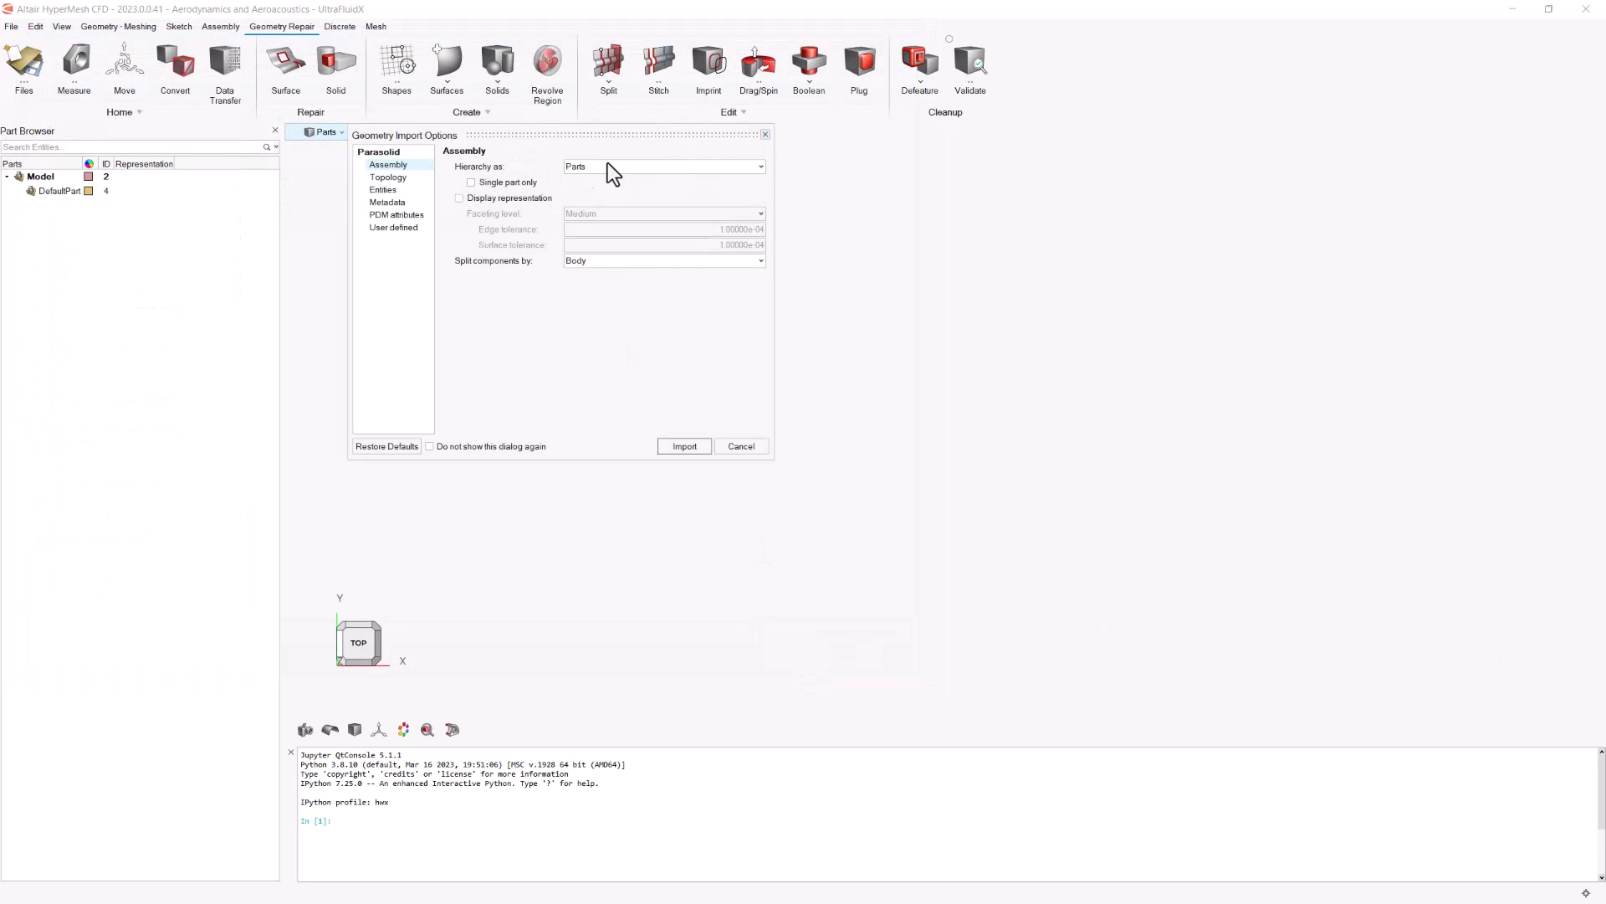
pyautogui.click(389, 177)
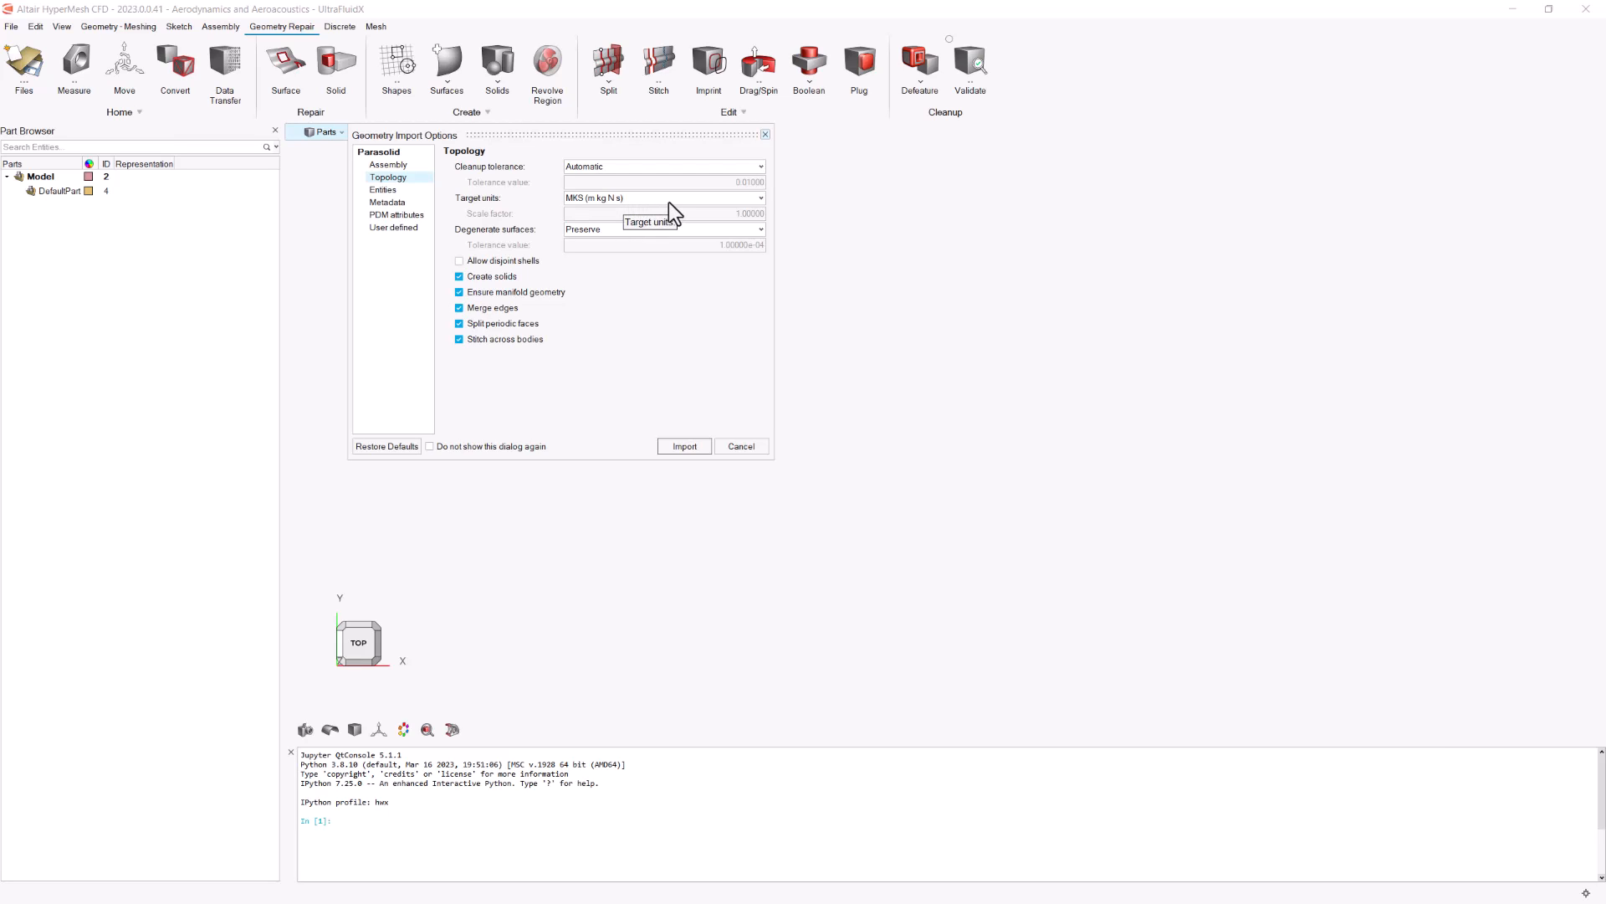
pyautogui.click(673, 447)
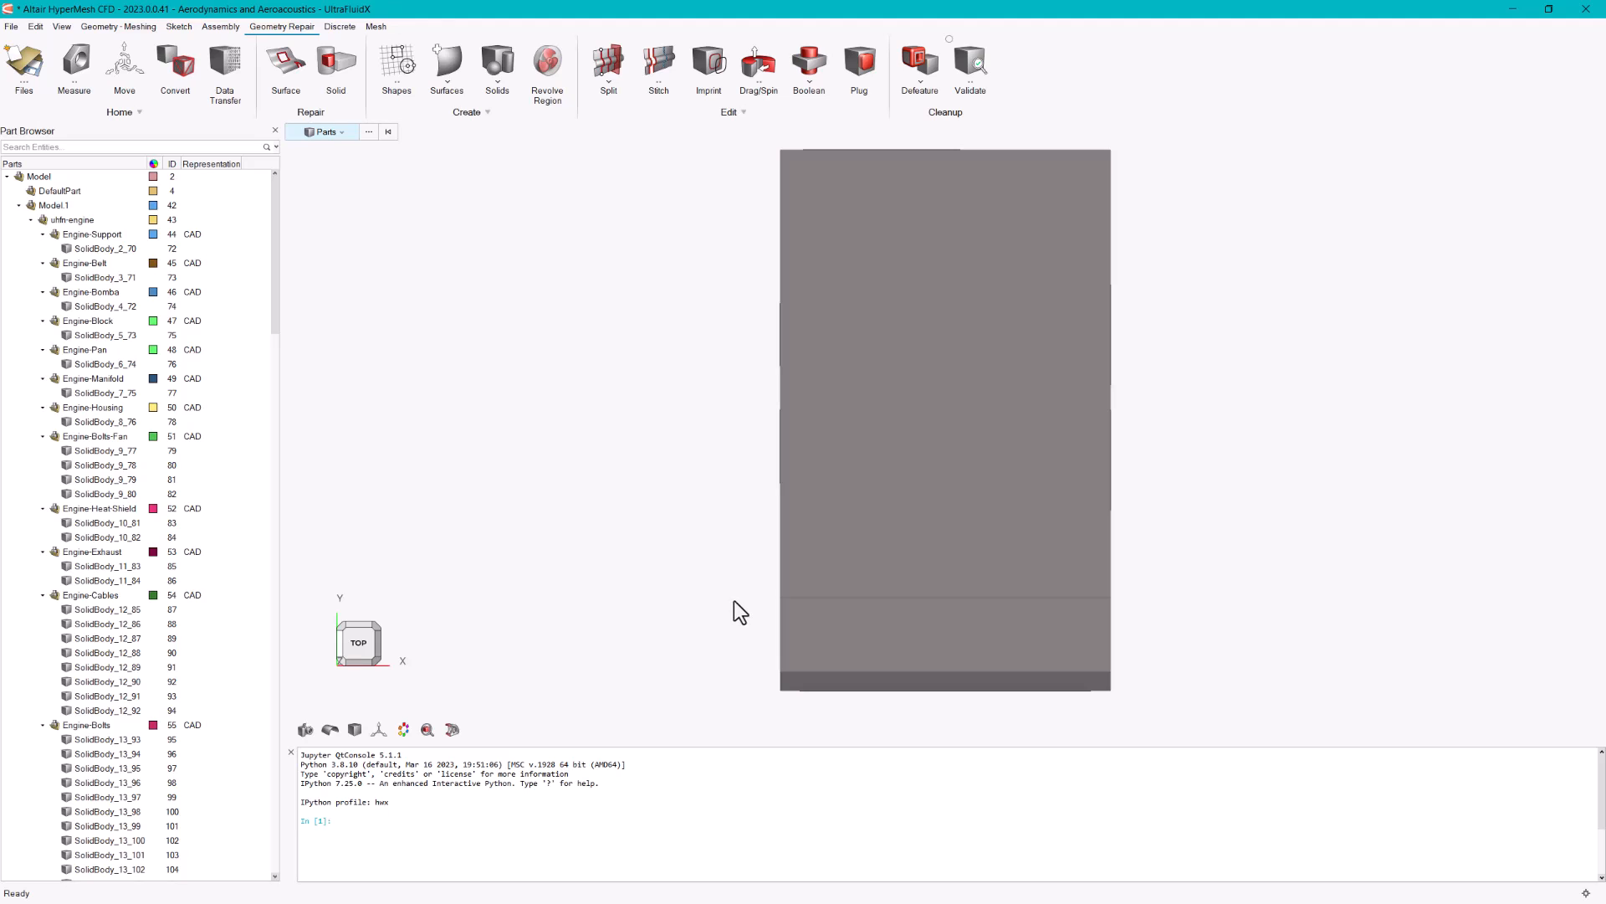
# - Examine the imported generator enclosure from several angles, including the standard left view and a corner isometric view
pyautogui.moveTo(731, 602); pyautogui.dragTo(1289, 398, button='middle')
pyautogui.moveTo(918, 549); pyautogui.dragTo(1000, 381, button='middle')
pyautogui.moveTo(1190, 391); pyautogui.dragTo(1066, 460, button='middle')
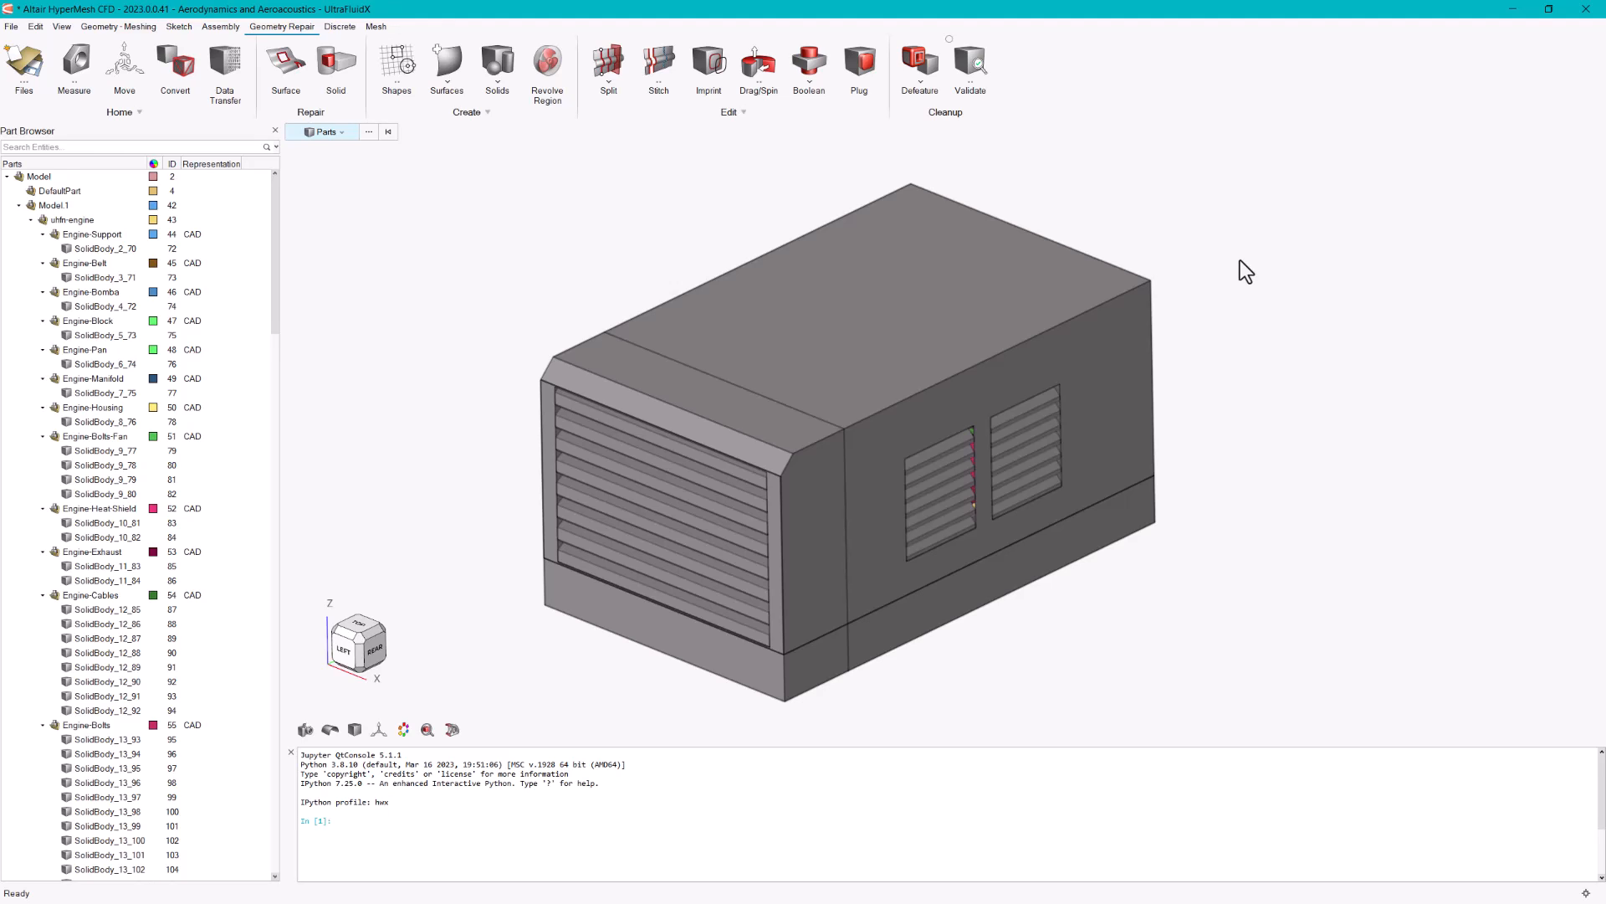
pyautogui.scroll(3, 1240, 260)
pyautogui.scroll(-5, 1240, 262)
pyautogui.scroll(3, 1238, 264)
pyautogui.scroll(-2, 1239, 268)
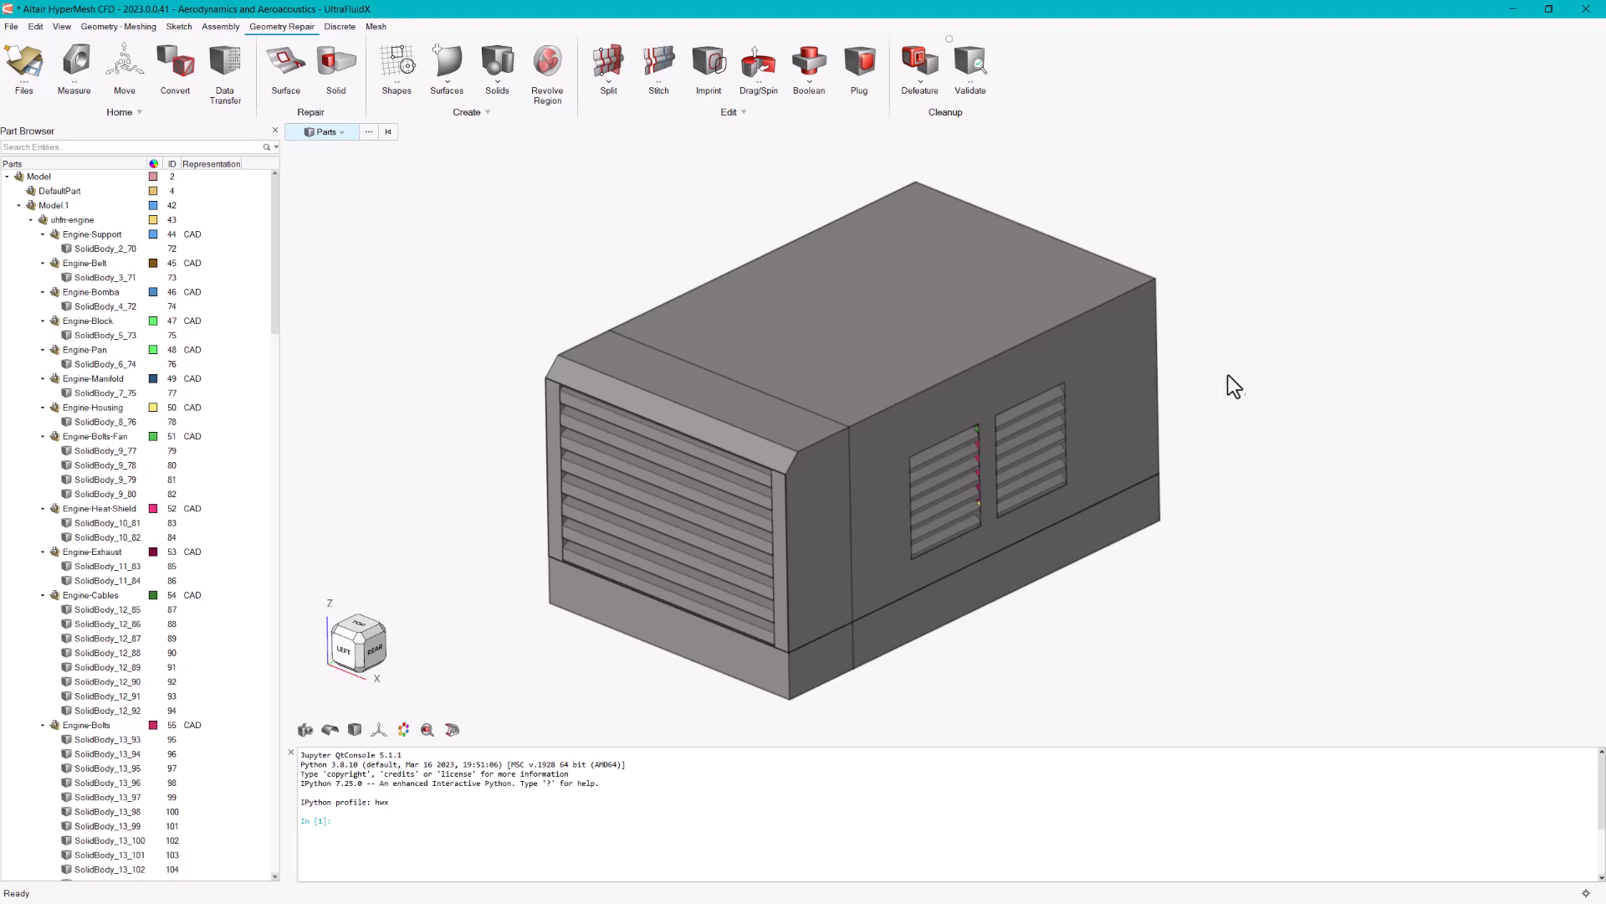
pyautogui.moveTo(960, 422); pyautogui.dragTo(904, 524, button='middle')
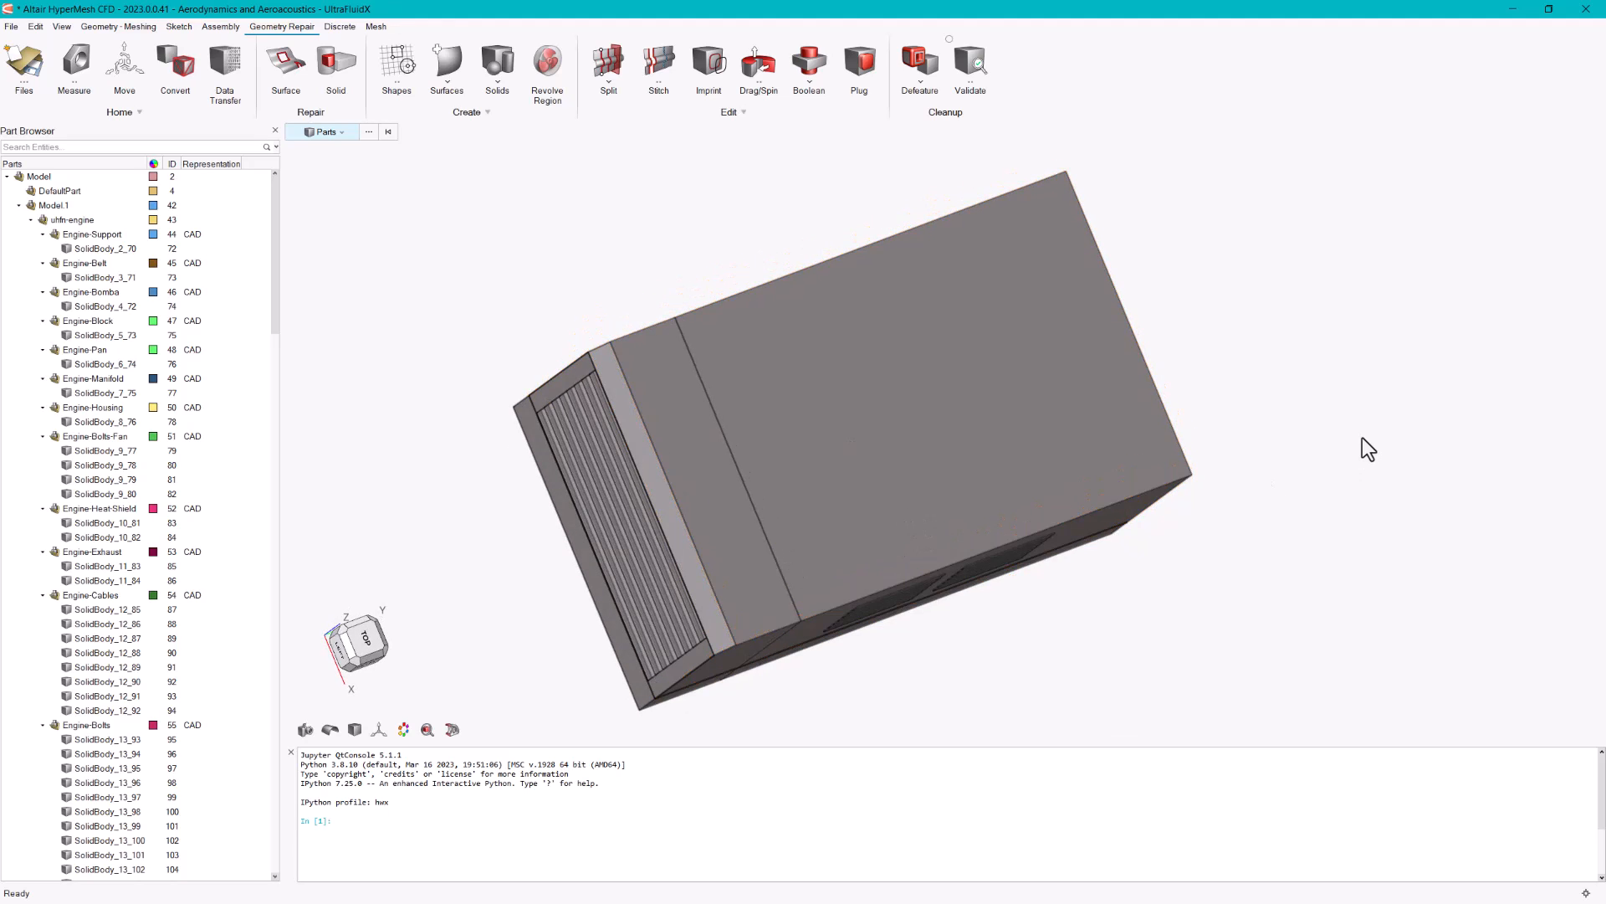
pyautogui.moveTo(1367, 449); pyautogui.dragTo(1320, 461, button='right')
pyautogui.moveTo(936, 463); pyautogui.dragTo(933, 406, button='middle')
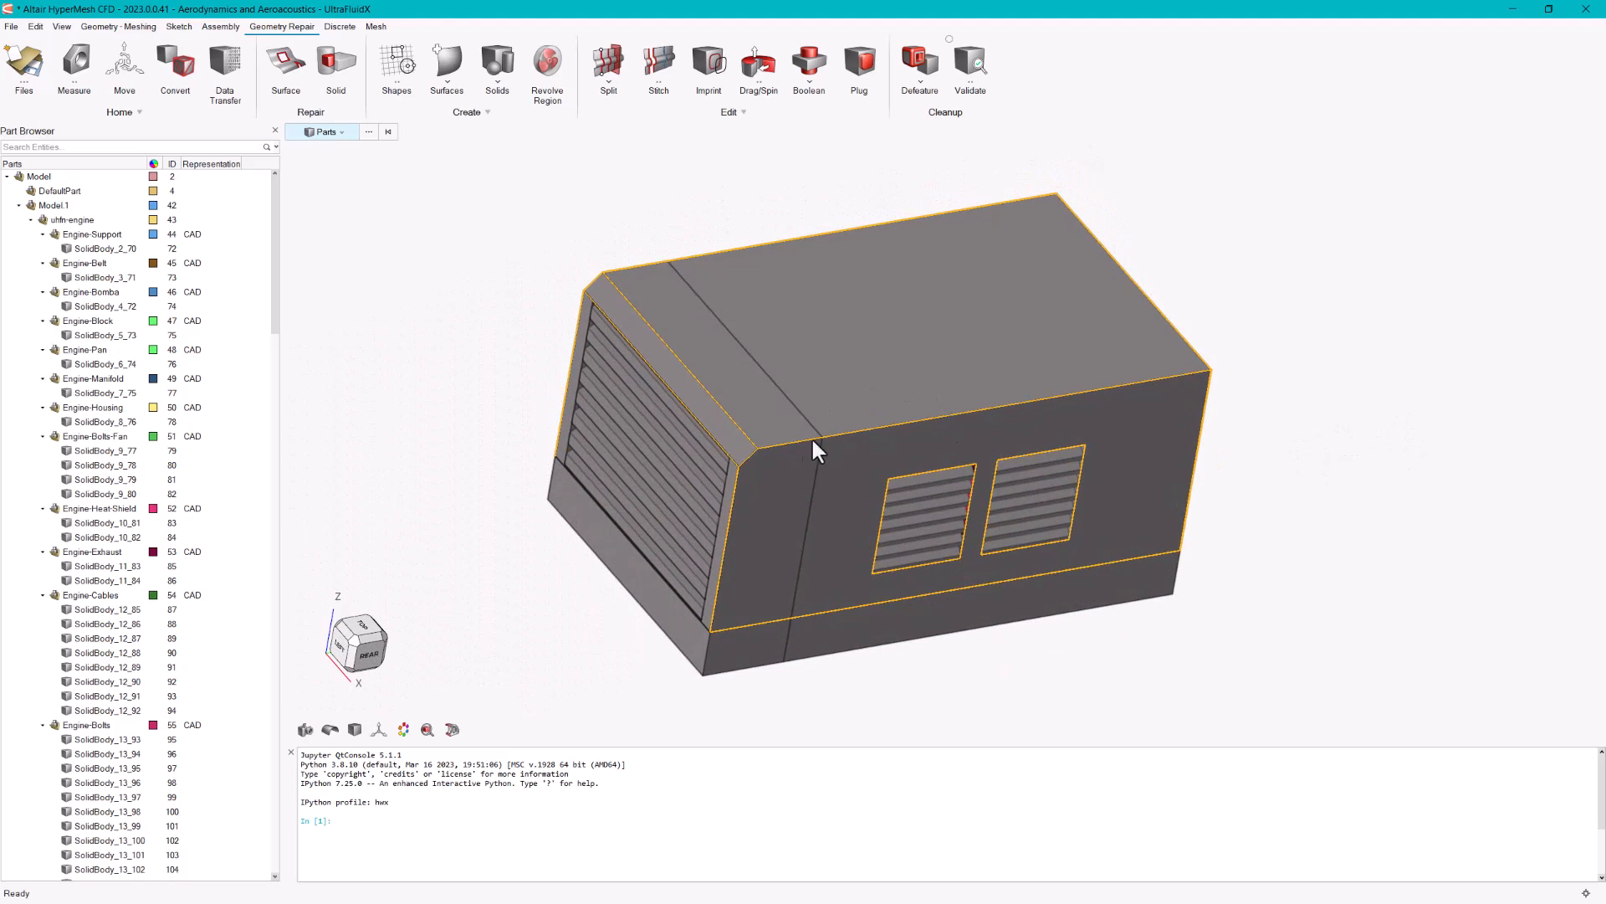
pyautogui.moveTo(366, 635)
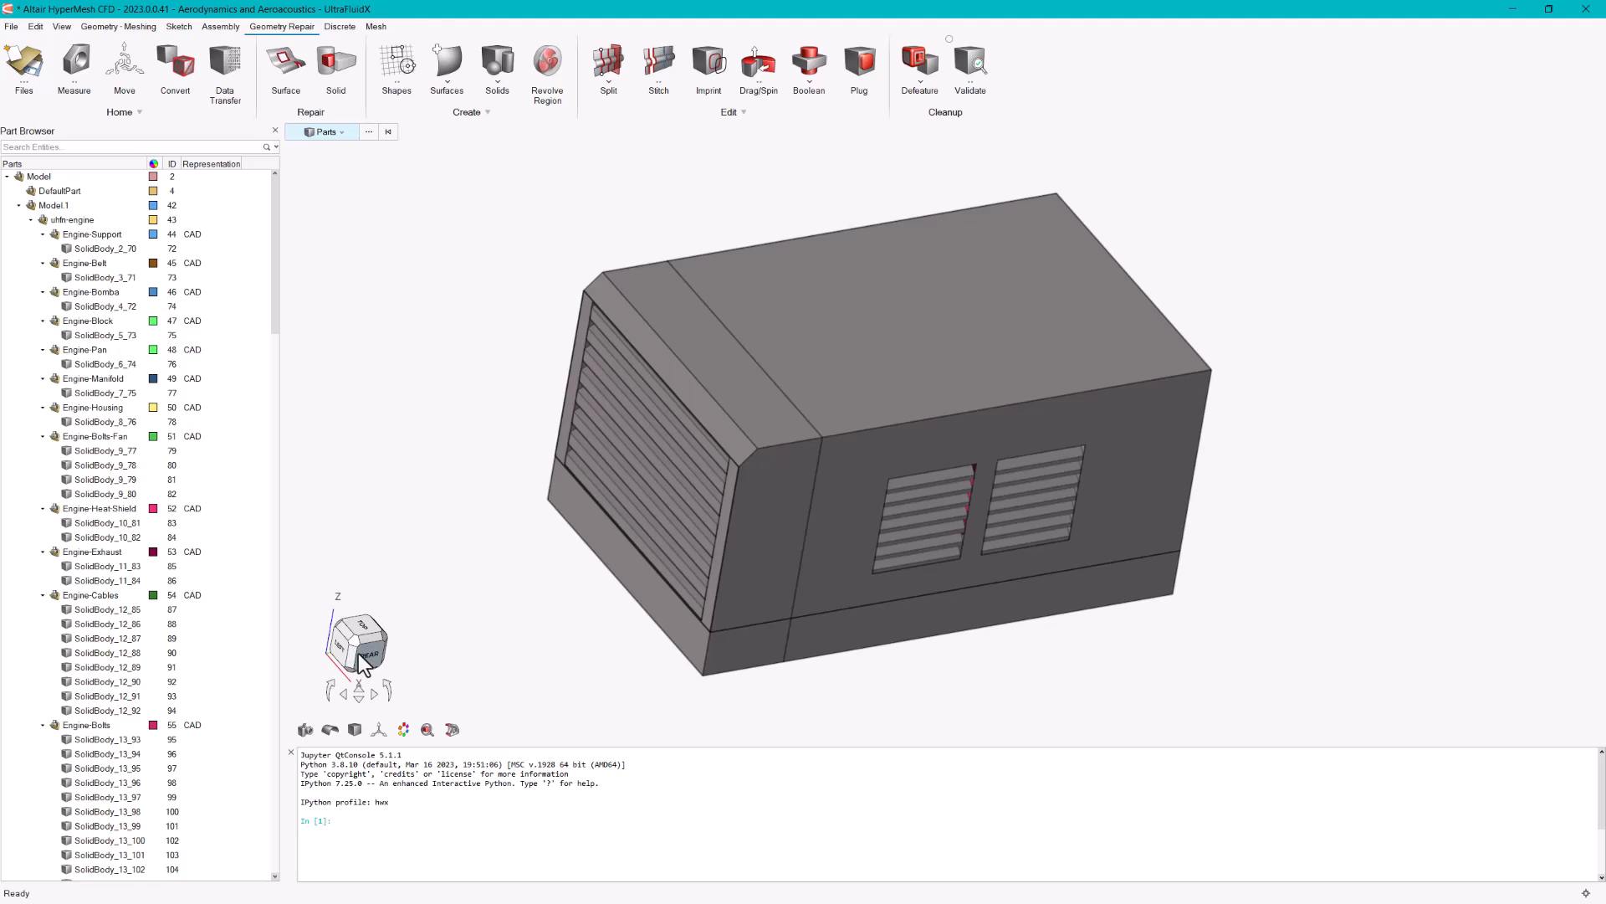
pyautogui.click(355, 644)
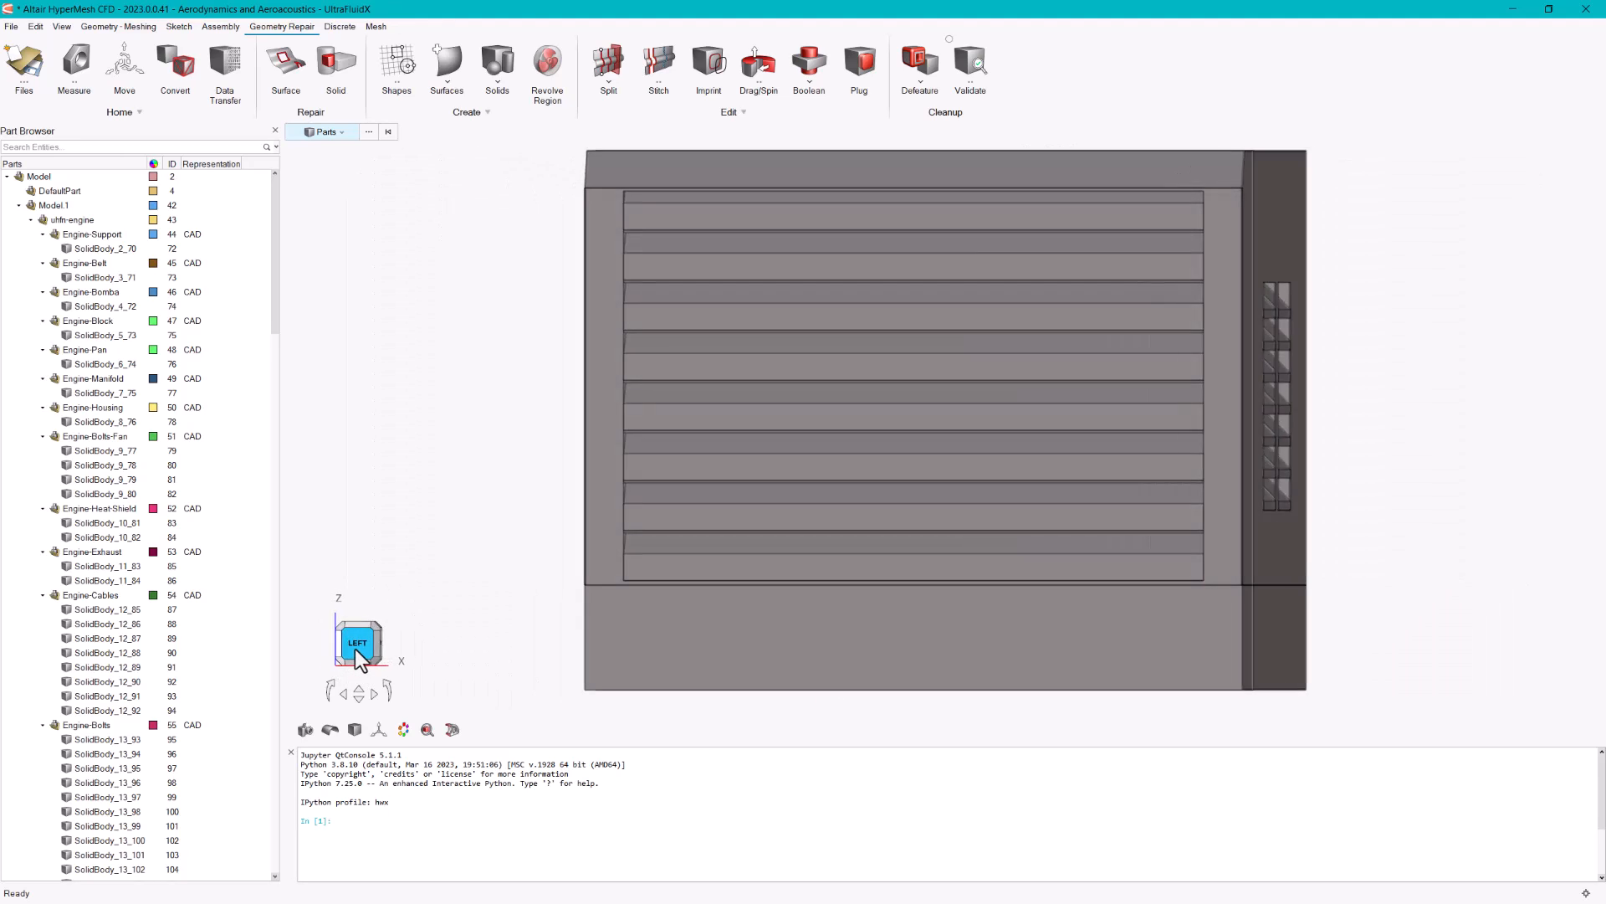
pyautogui.click(370, 628)
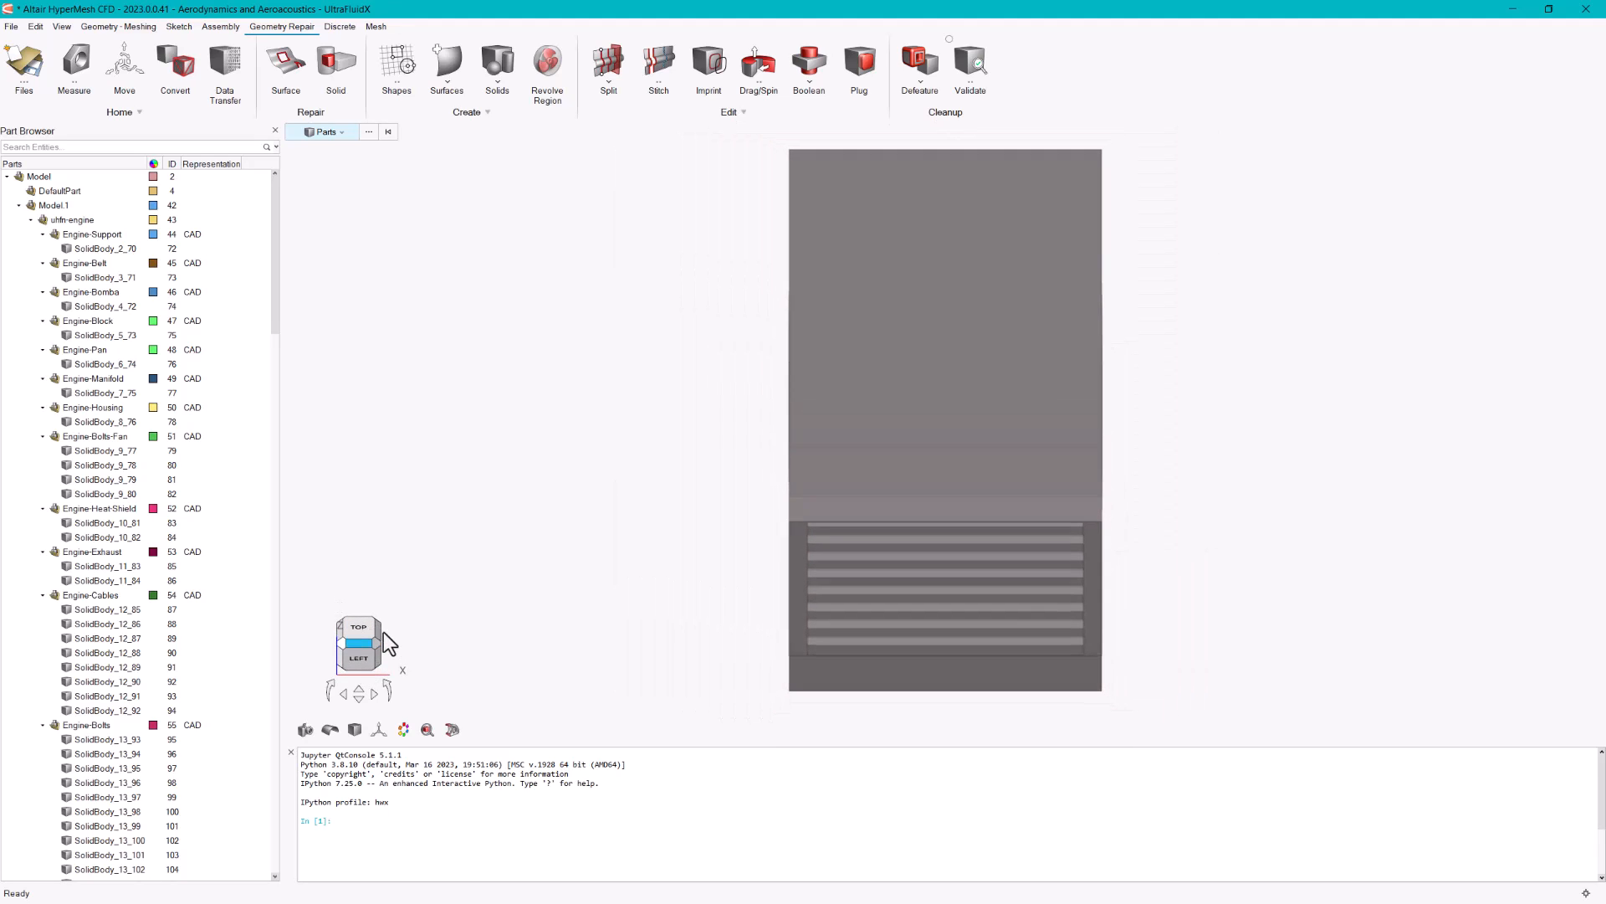
pyautogui.click(378, 652)
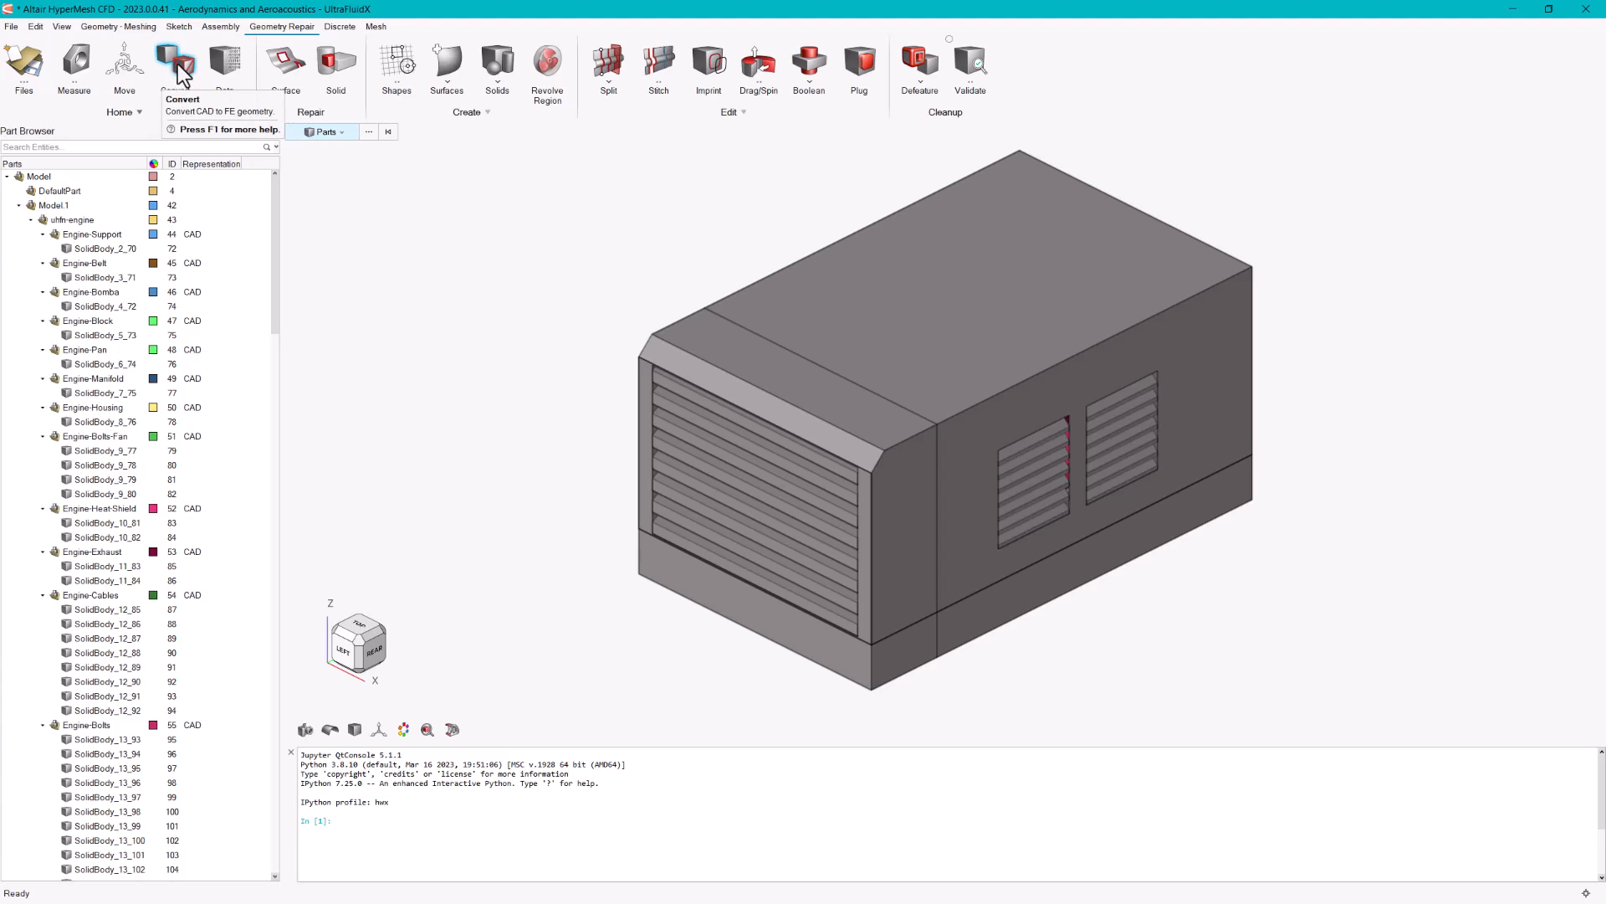
# - Convert the model from Geometry to Mixed and leave the Convert tool
pyautogui.click(179, 67)
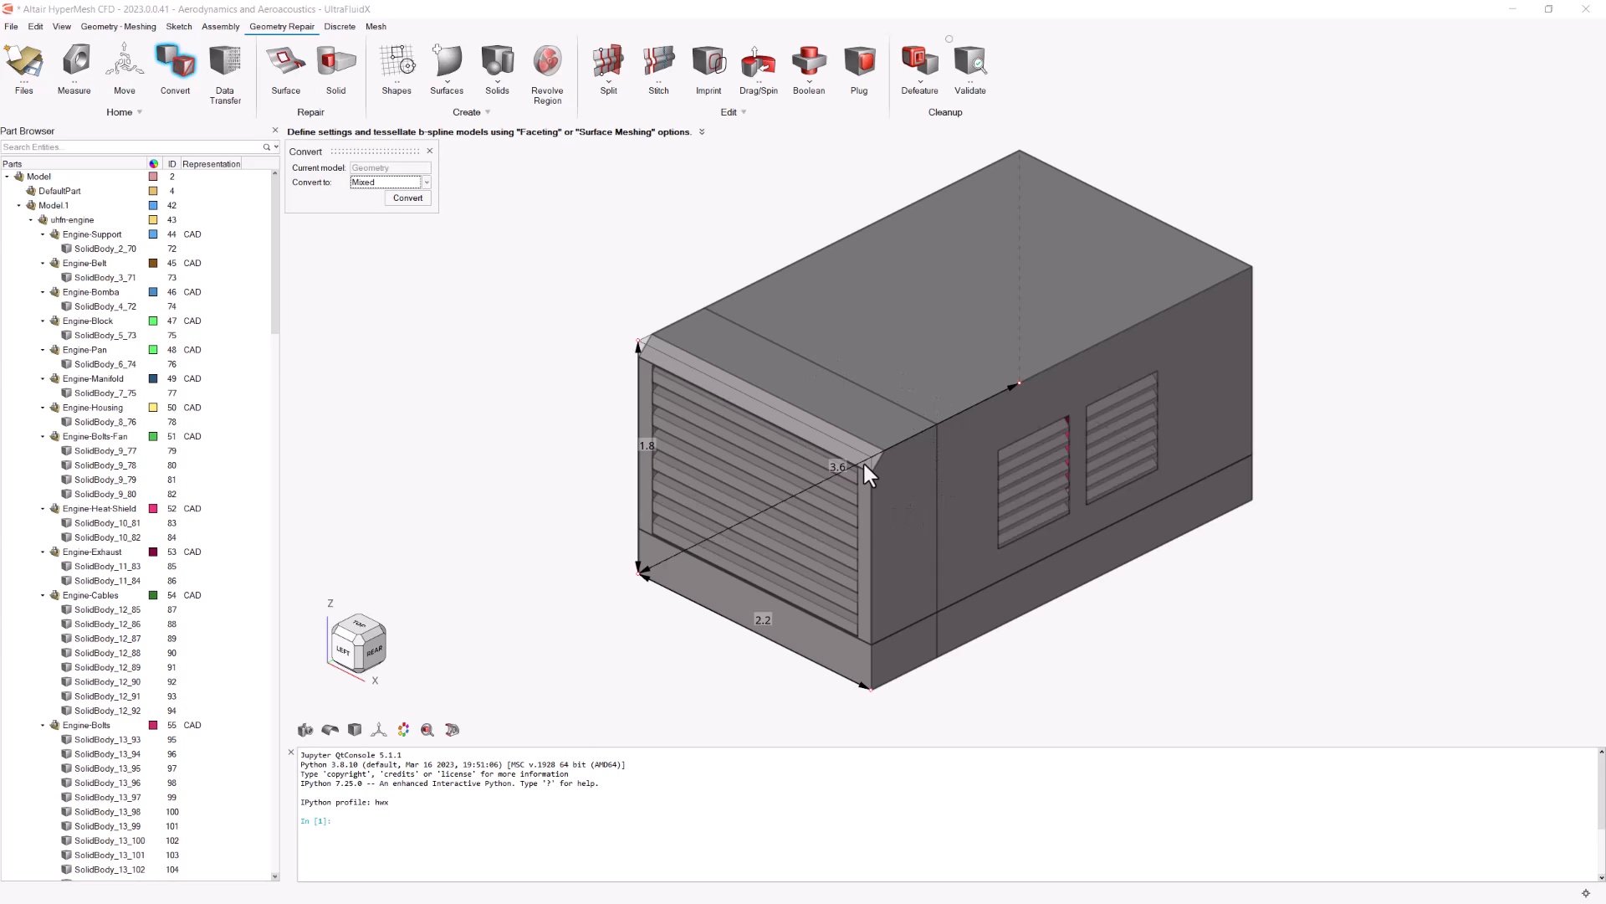
pyautogui.click(413, 201)
pyautogui.rightClick(423, 329)
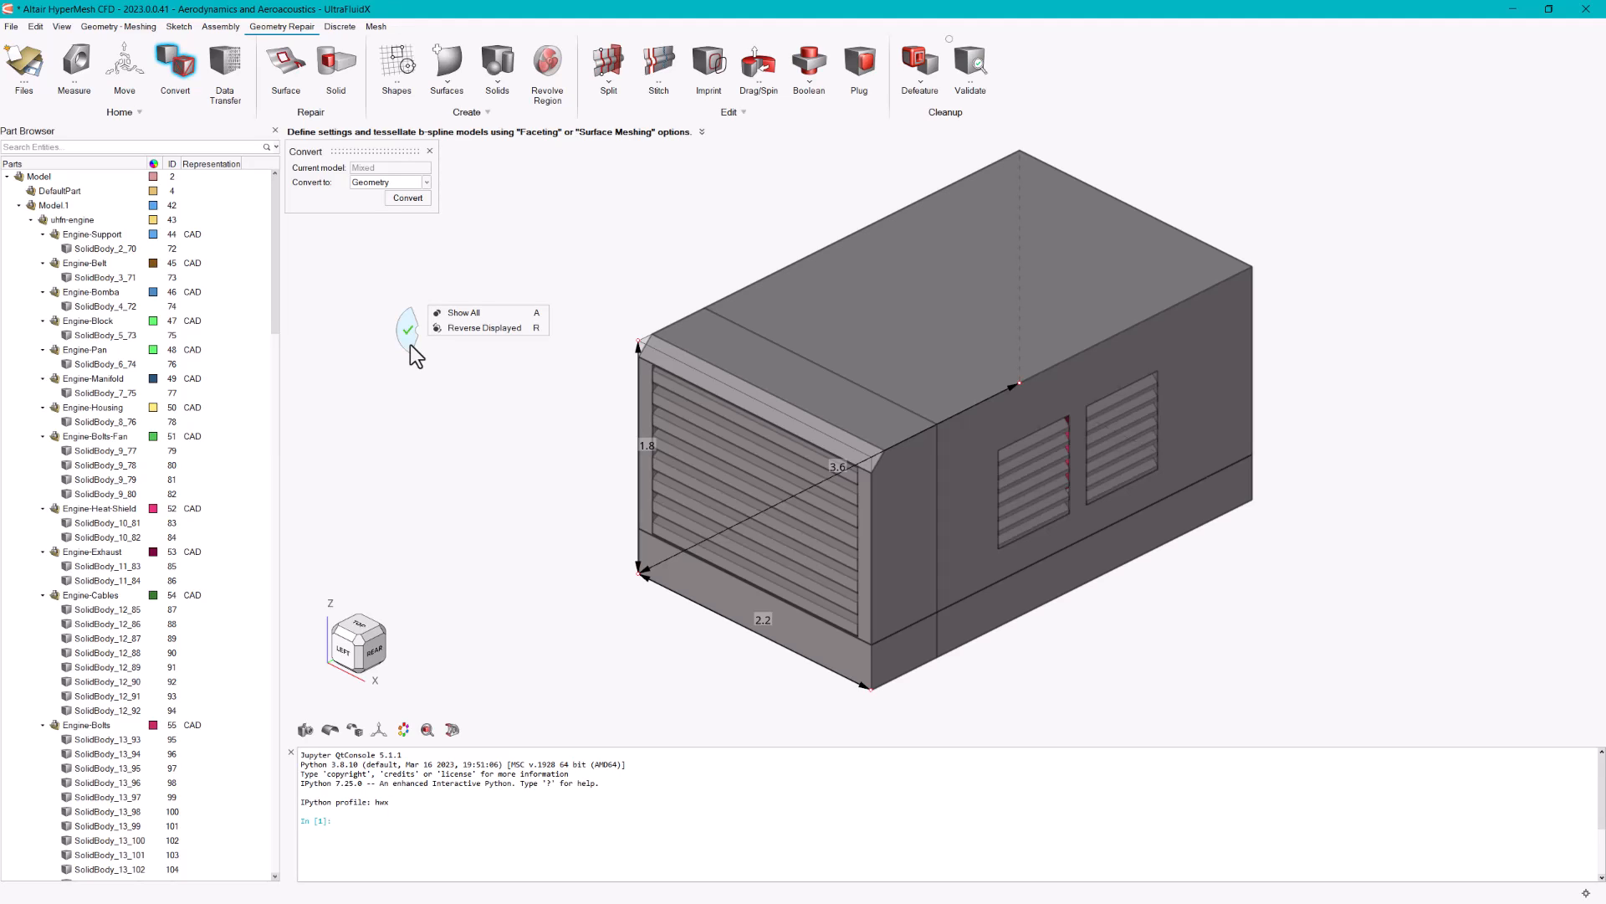
pyautogui.click(410, 344)
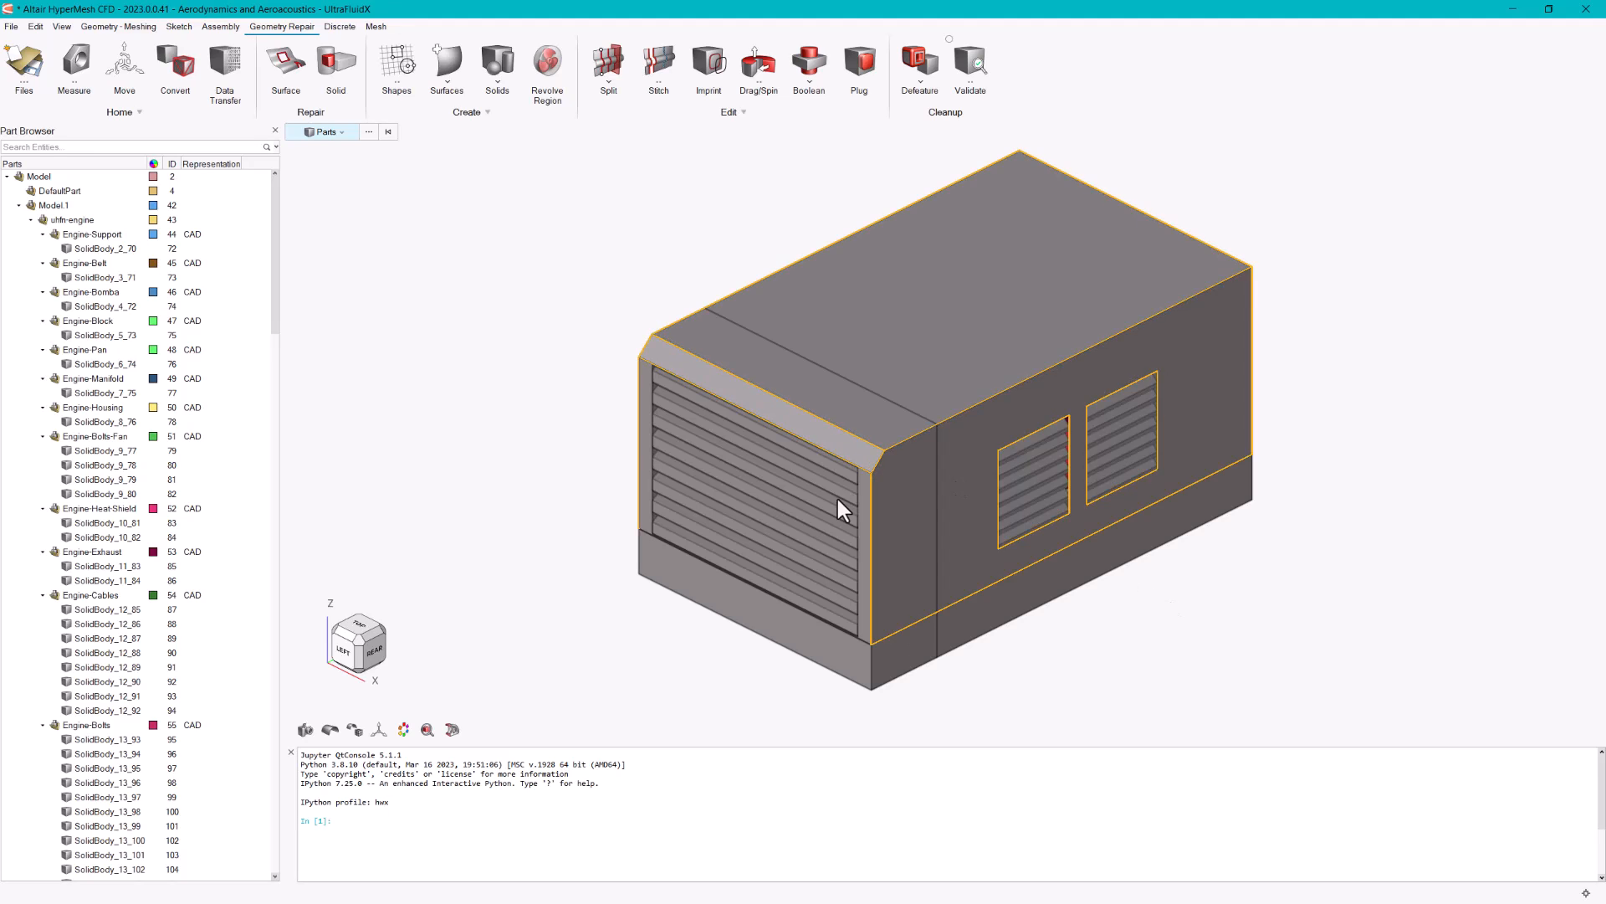
# - Hide the whole Model 1 assembly, display only the CP-Shroud and CP-Fan parts, and examine them from both sides
pyautogui.scroll(3, 830, 524)
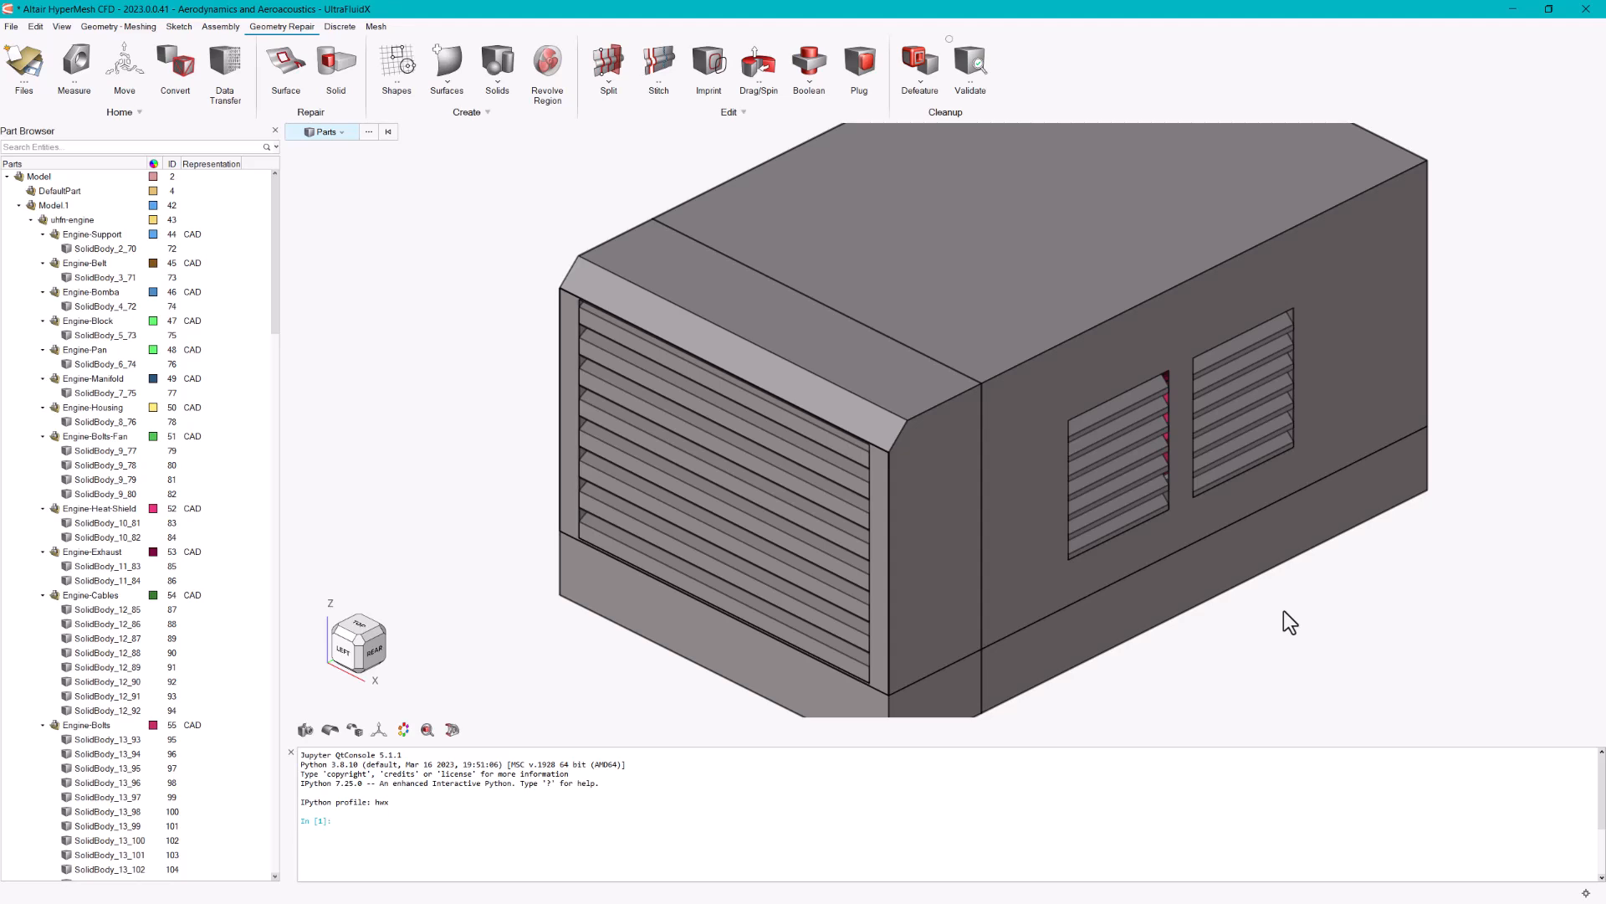
pyautogui.scroll(-3, 1284, 612)
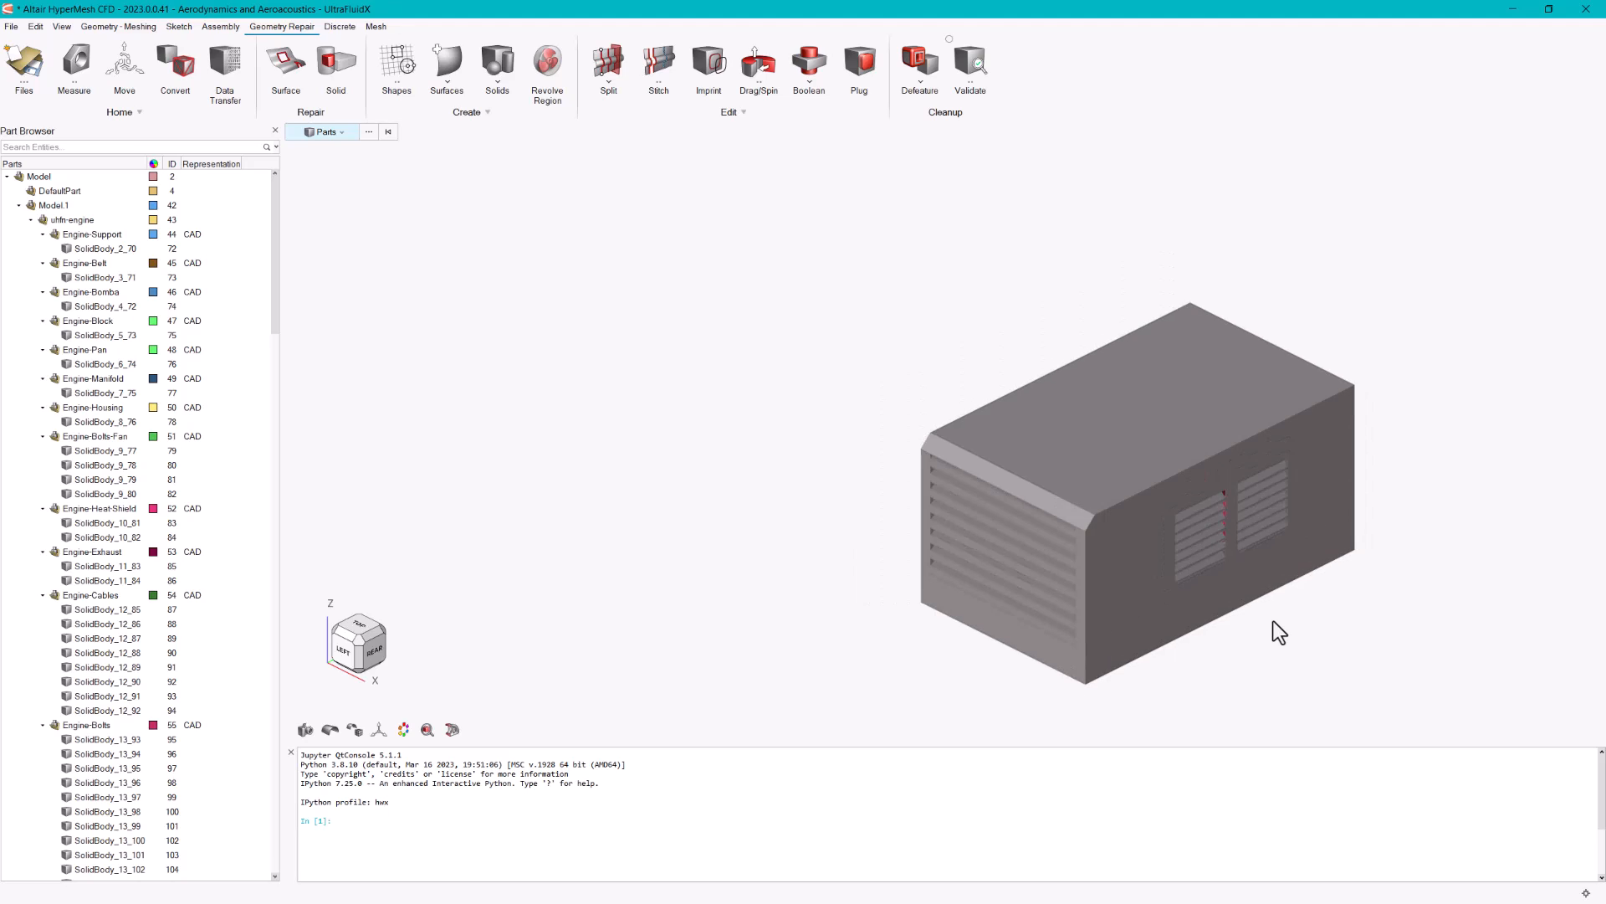
pyautogui.scroll(2, 1273, 621)
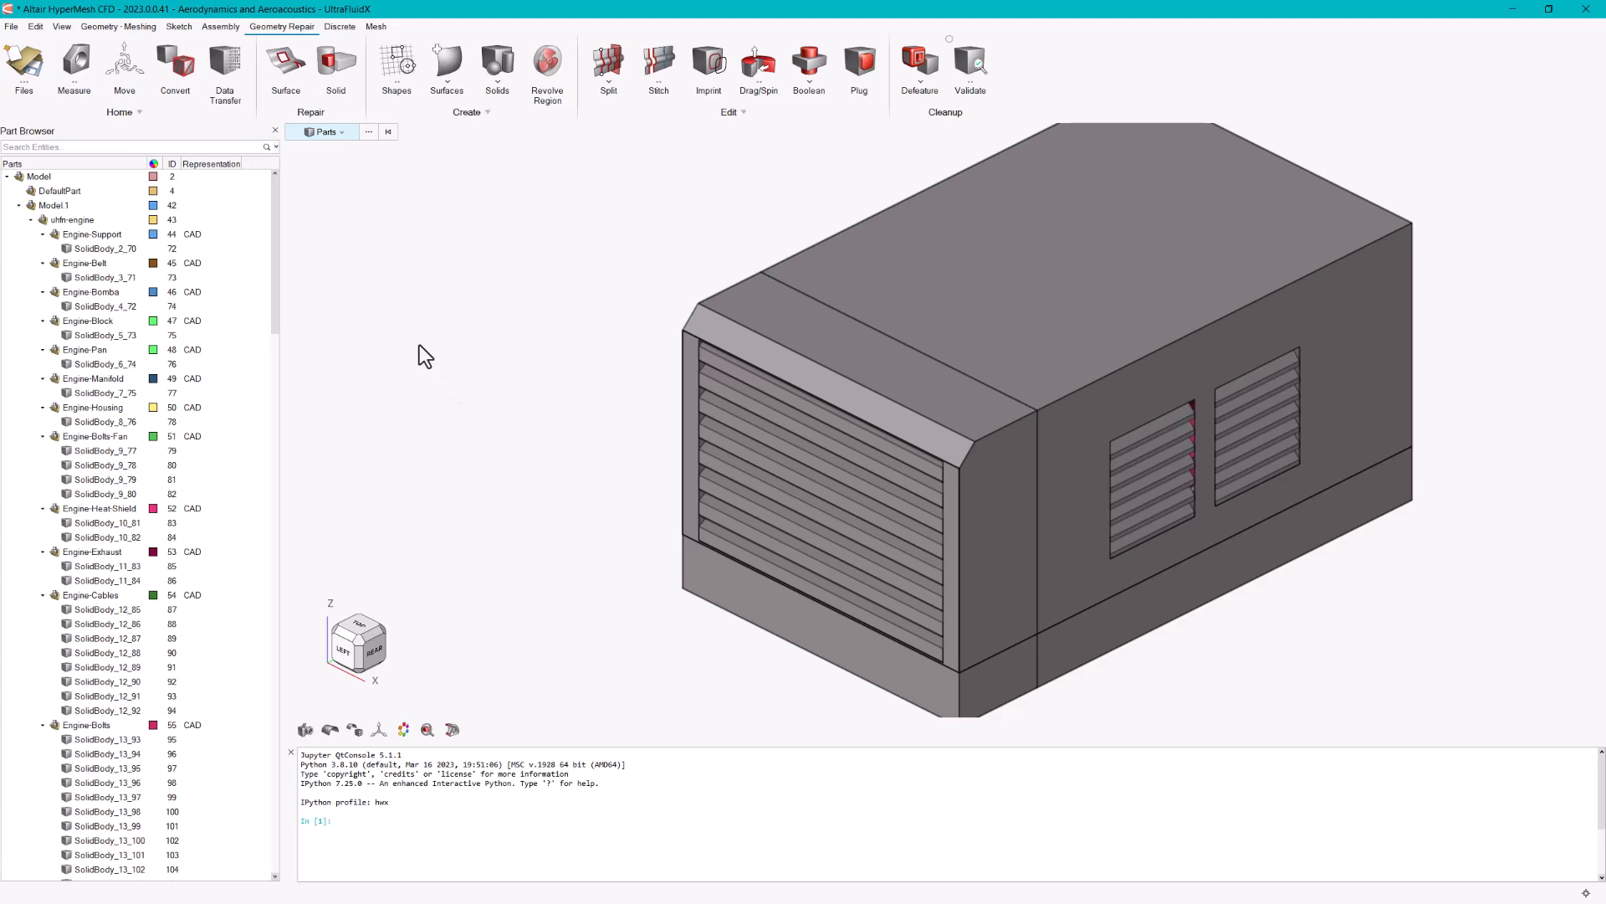
pyautogui.click(30, 207)
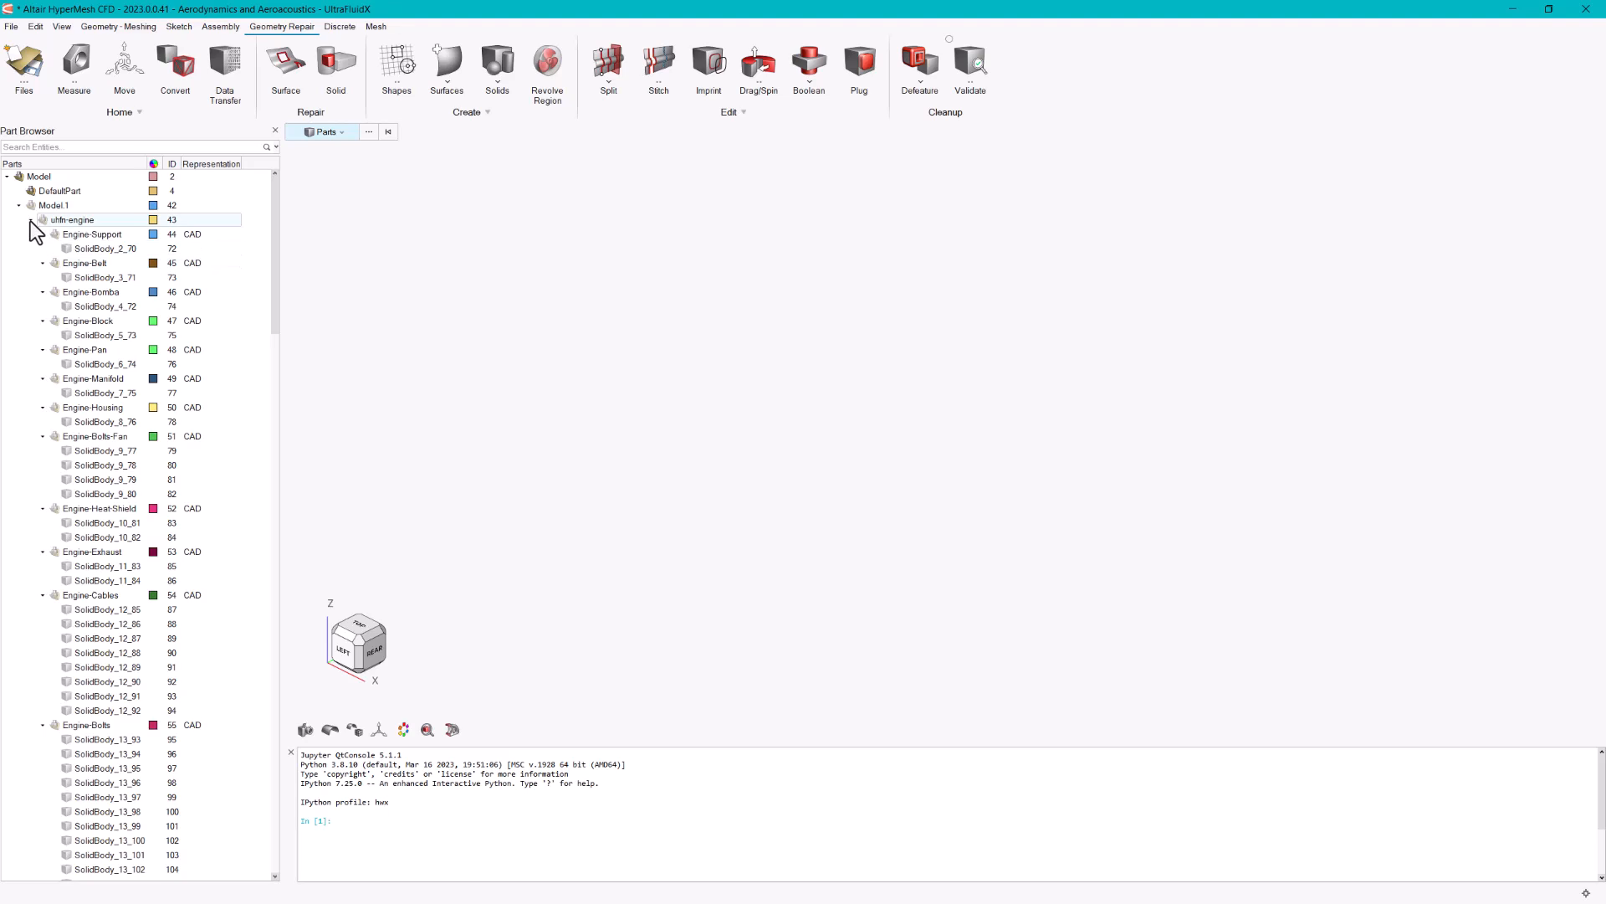
pyautogui.click(31, 220)
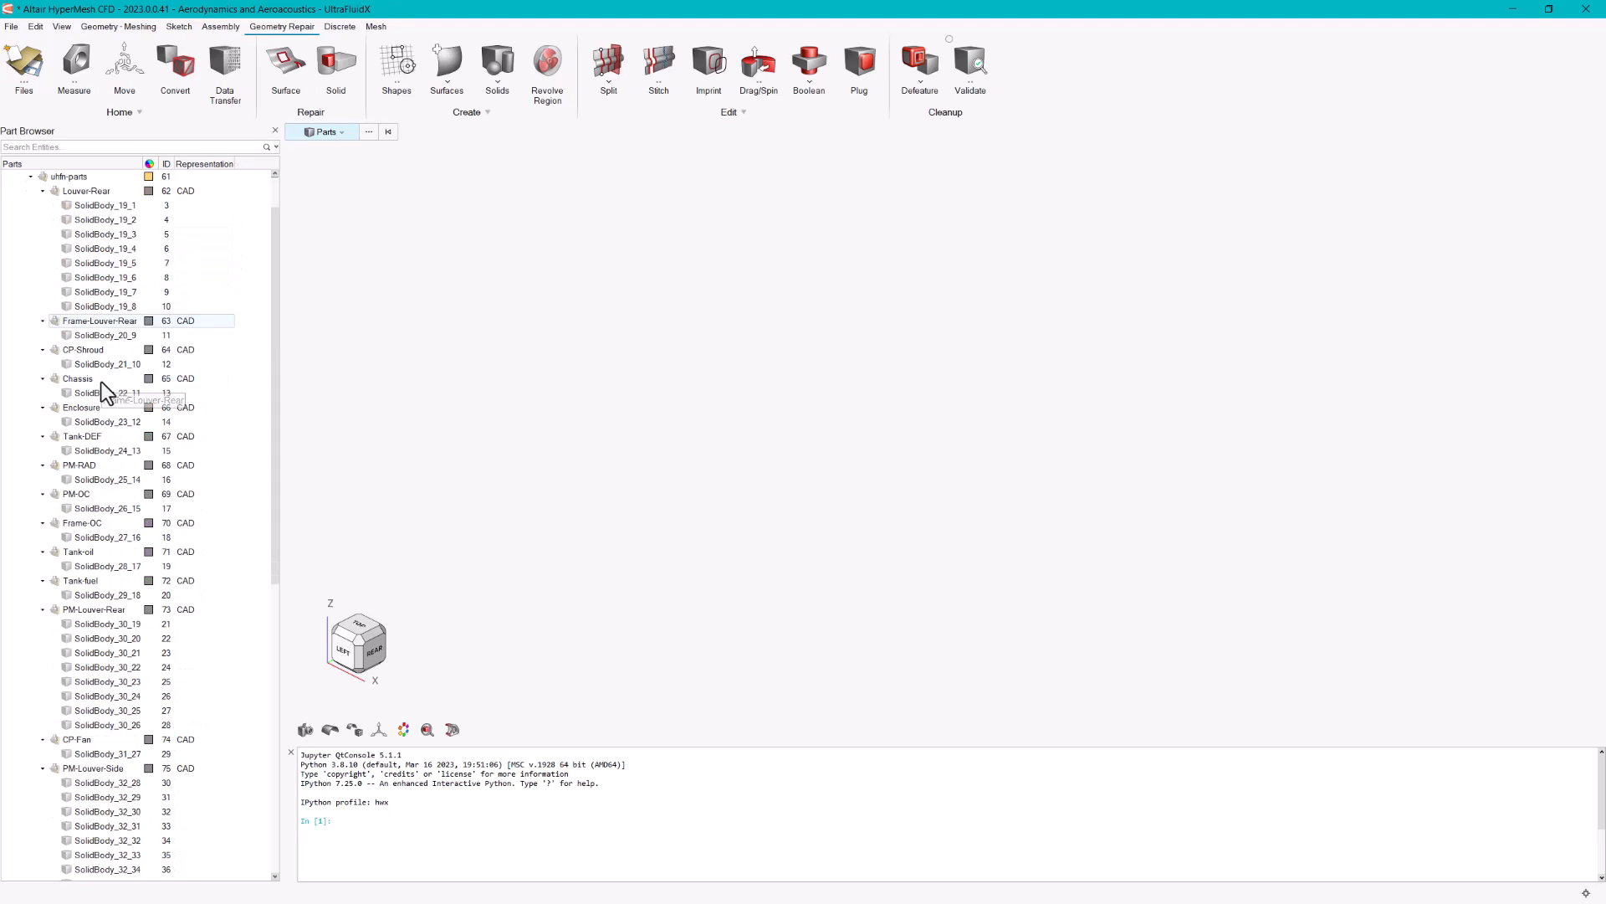
pyautogui.click(53, 350)
pyautogui.scroll(-2, 92, 435)
pyautogui.scroll(-2, 105, 458)
pyautogui.click(54, 623)
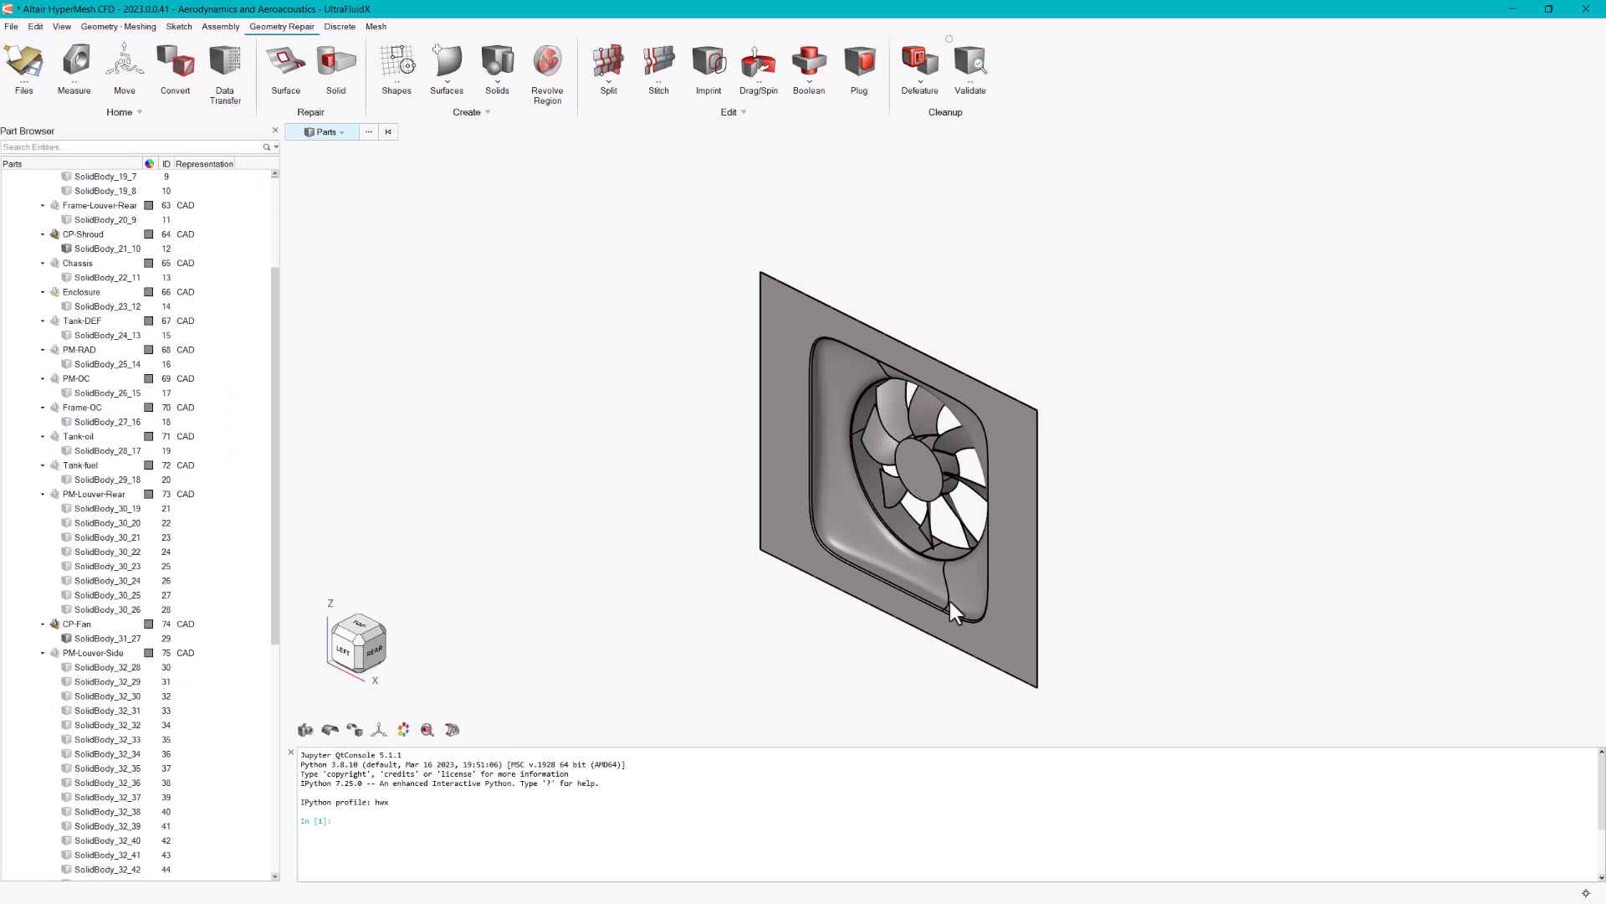
pyautogui.moveTo(1088, 552); pyautogui.dragTo(677, 572, button='middle')
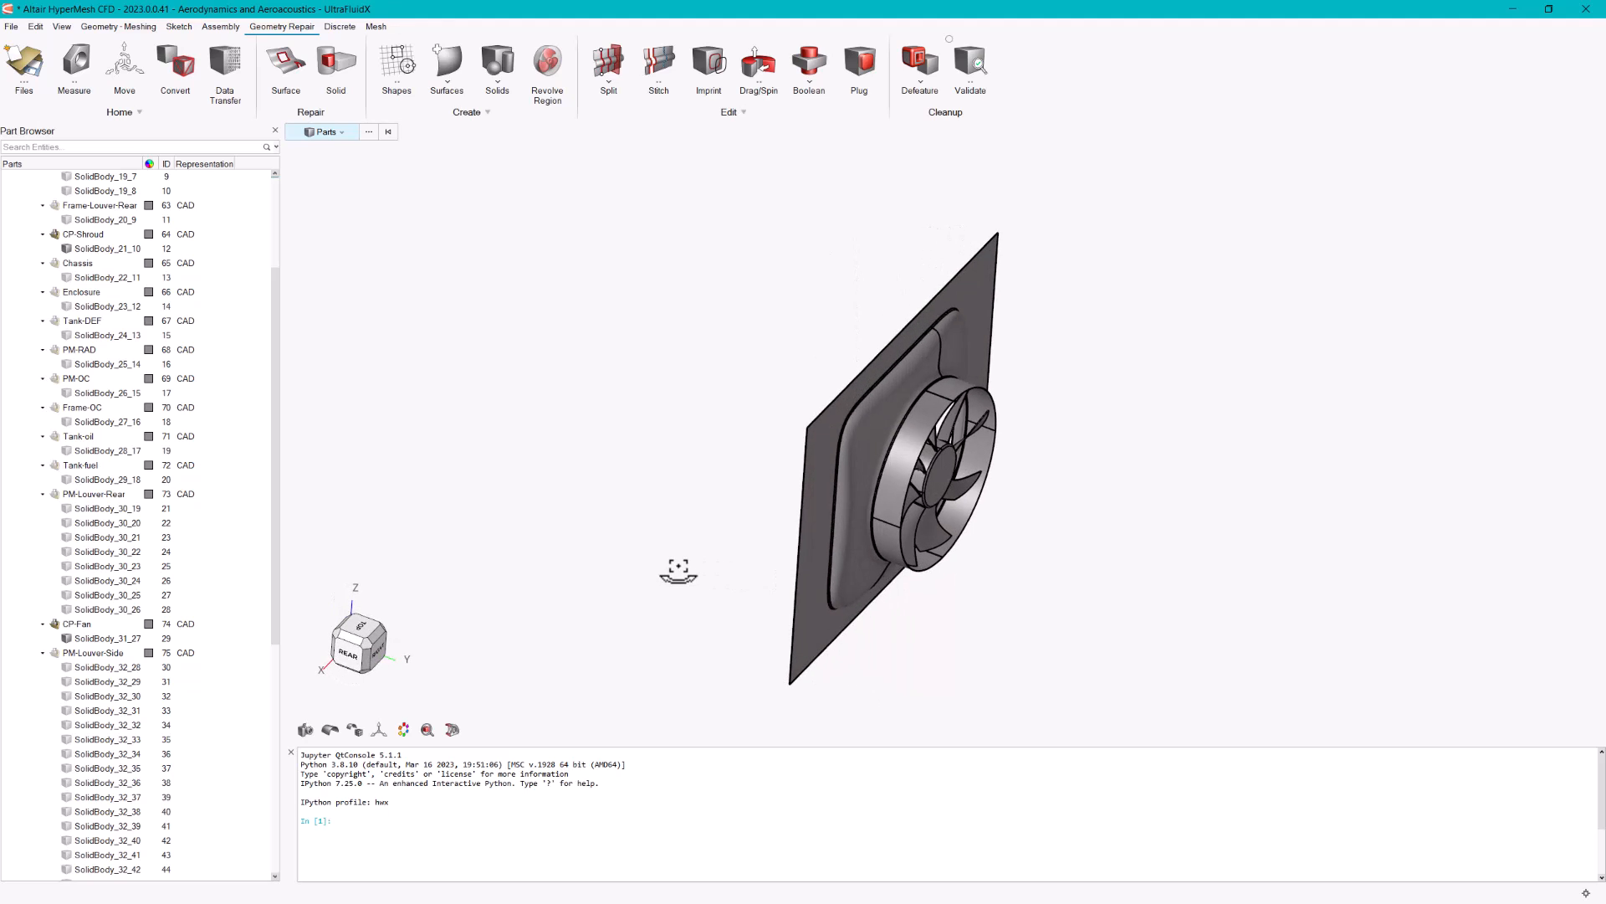
pyautogui.moveTo(1097, 468); pyautogui.dragTo(886, 387, button='middle')
pyautogui.scroll(3, 928, 448)
pyautogui.scroll(-3, 927, 449)
# - Show all parts of the model again
pyautogui.rightClick(415, 319)
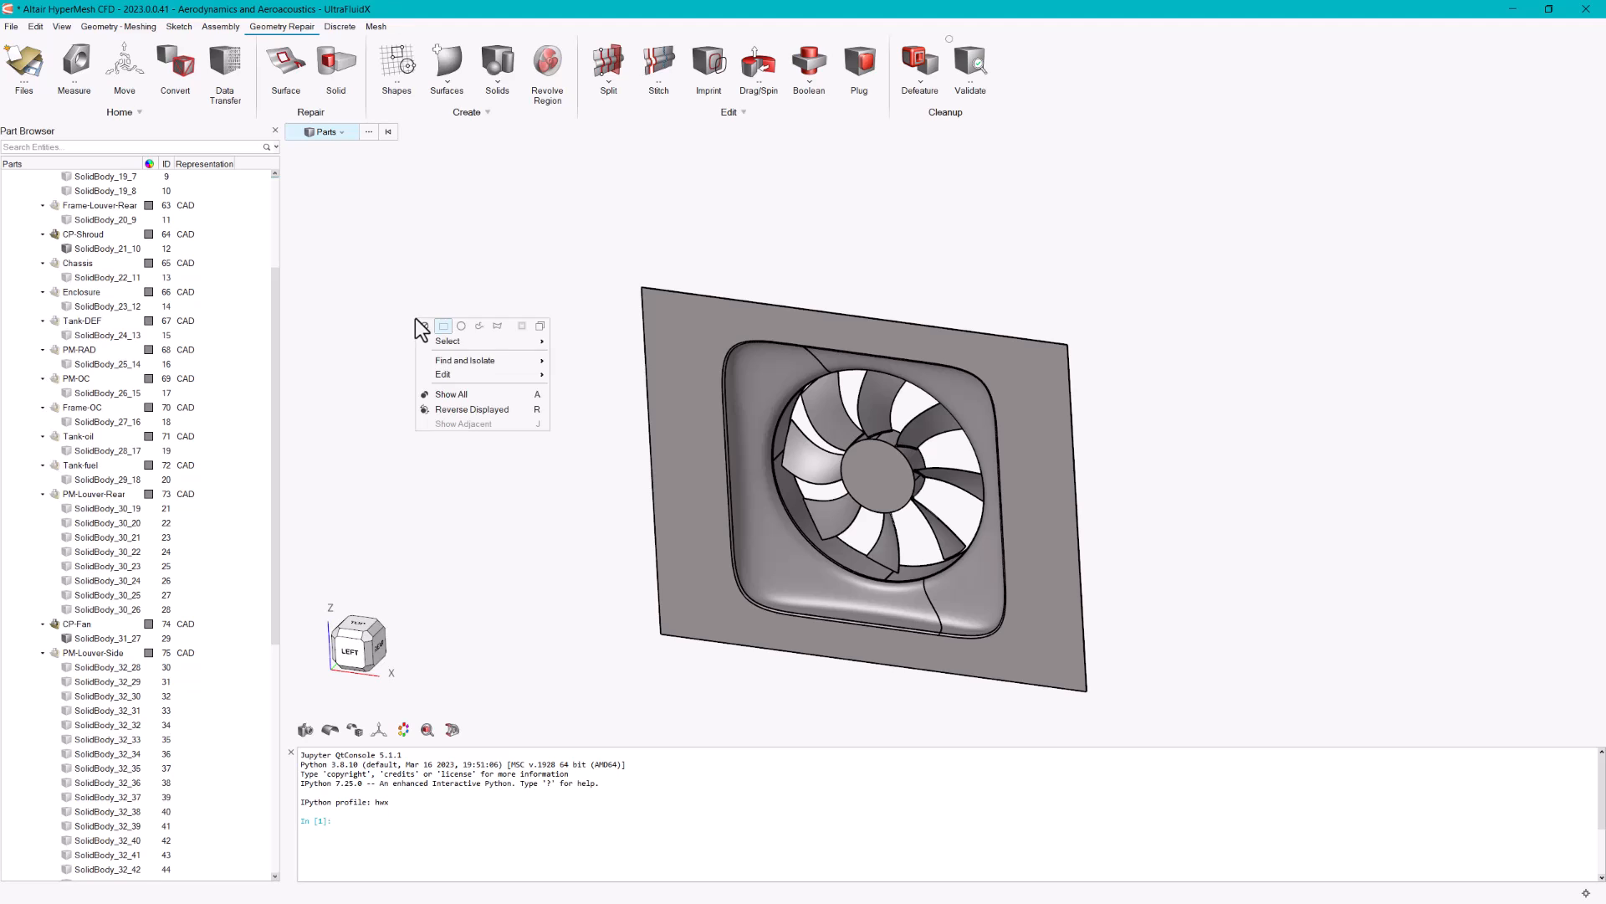
pyautogui.click(444, 395)
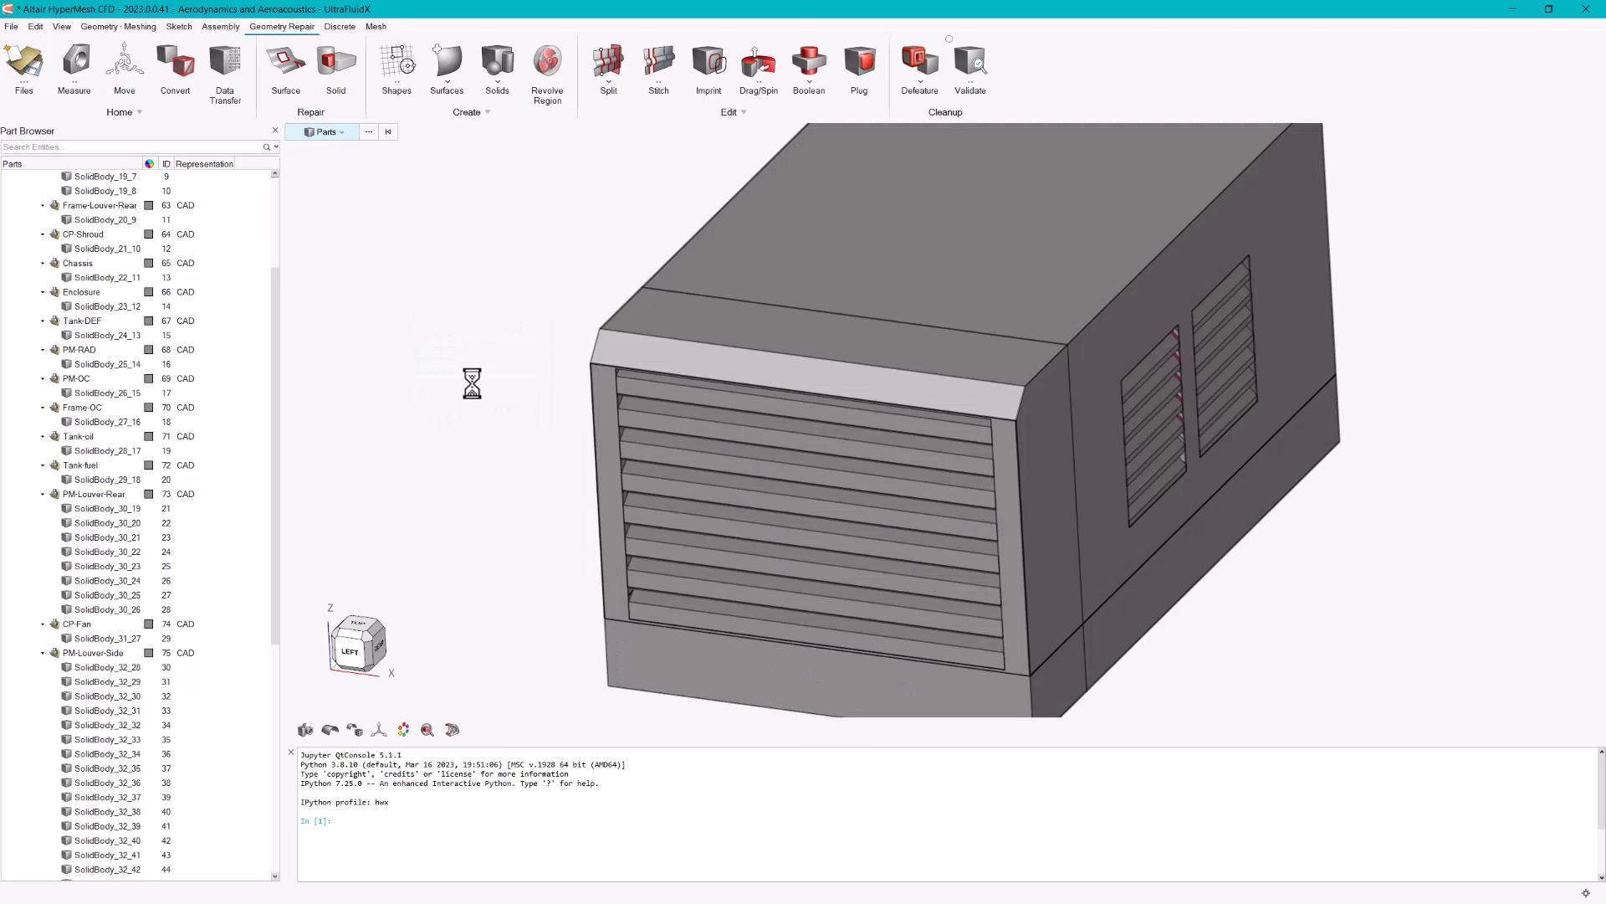
pyautogui.scroll(-4, 472, 383)
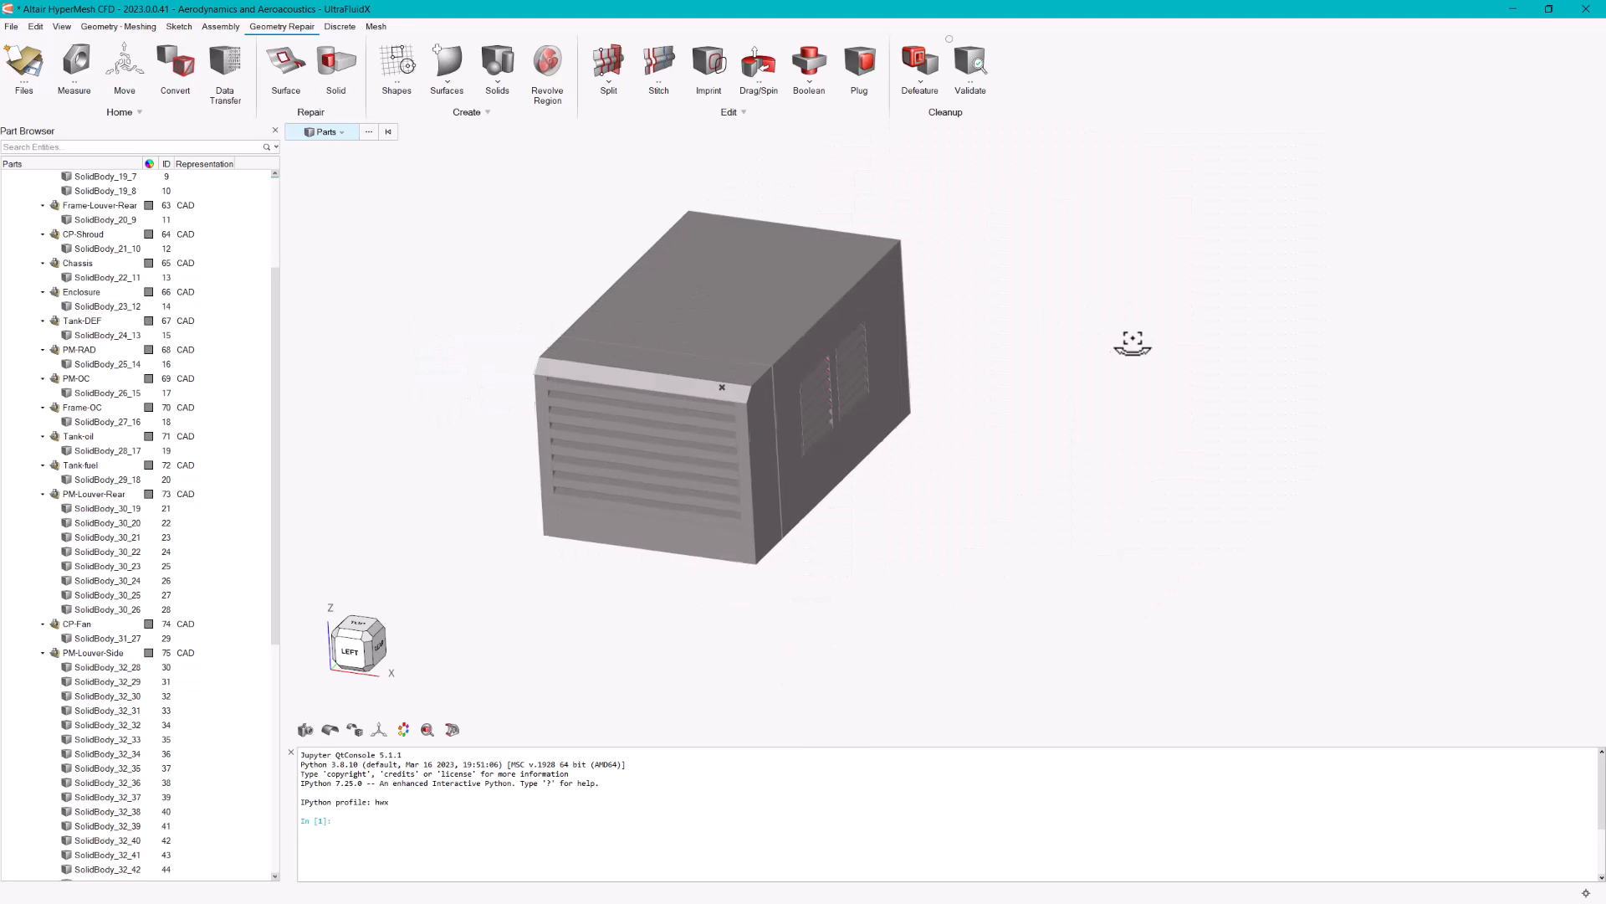
pyautogui.moveTo(1137, 335); pyautogui.dragTo(1070, 381, button='middle')
pyautogui.moveTo(846, 280); pyautogui.dragTo(1087, 314, button='right')
pyautogui.moveTo(1062, 330); pyautogui.dragTo(1034, 355, button='middle')
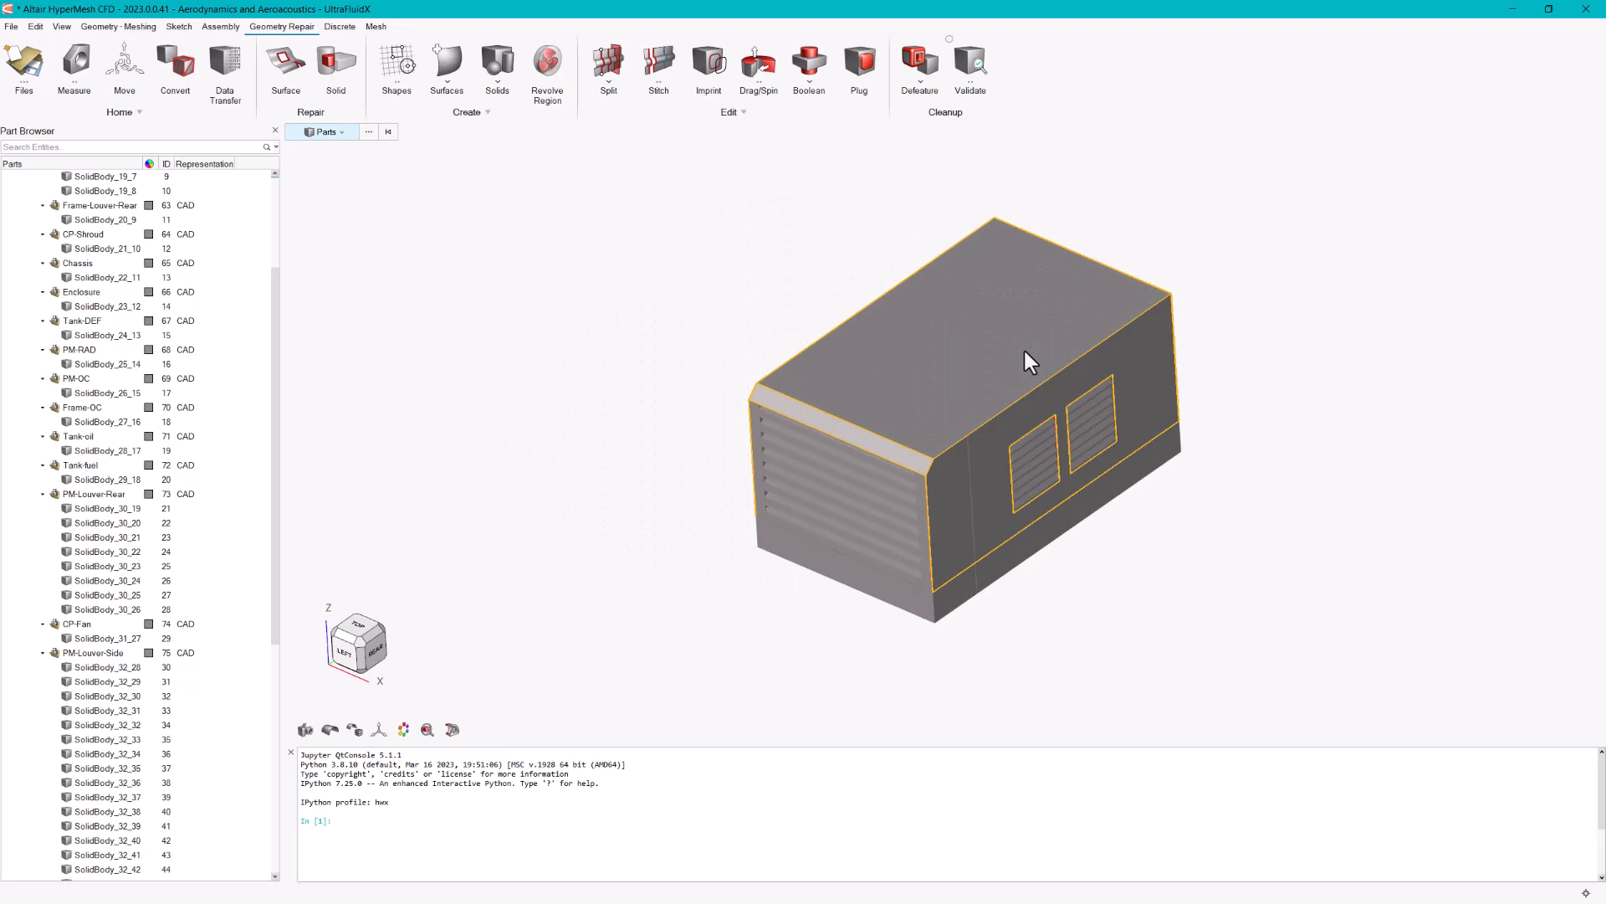
# - Hide the Enclosure part to expose the engine compartment
pyautogui.click(1007, 349)
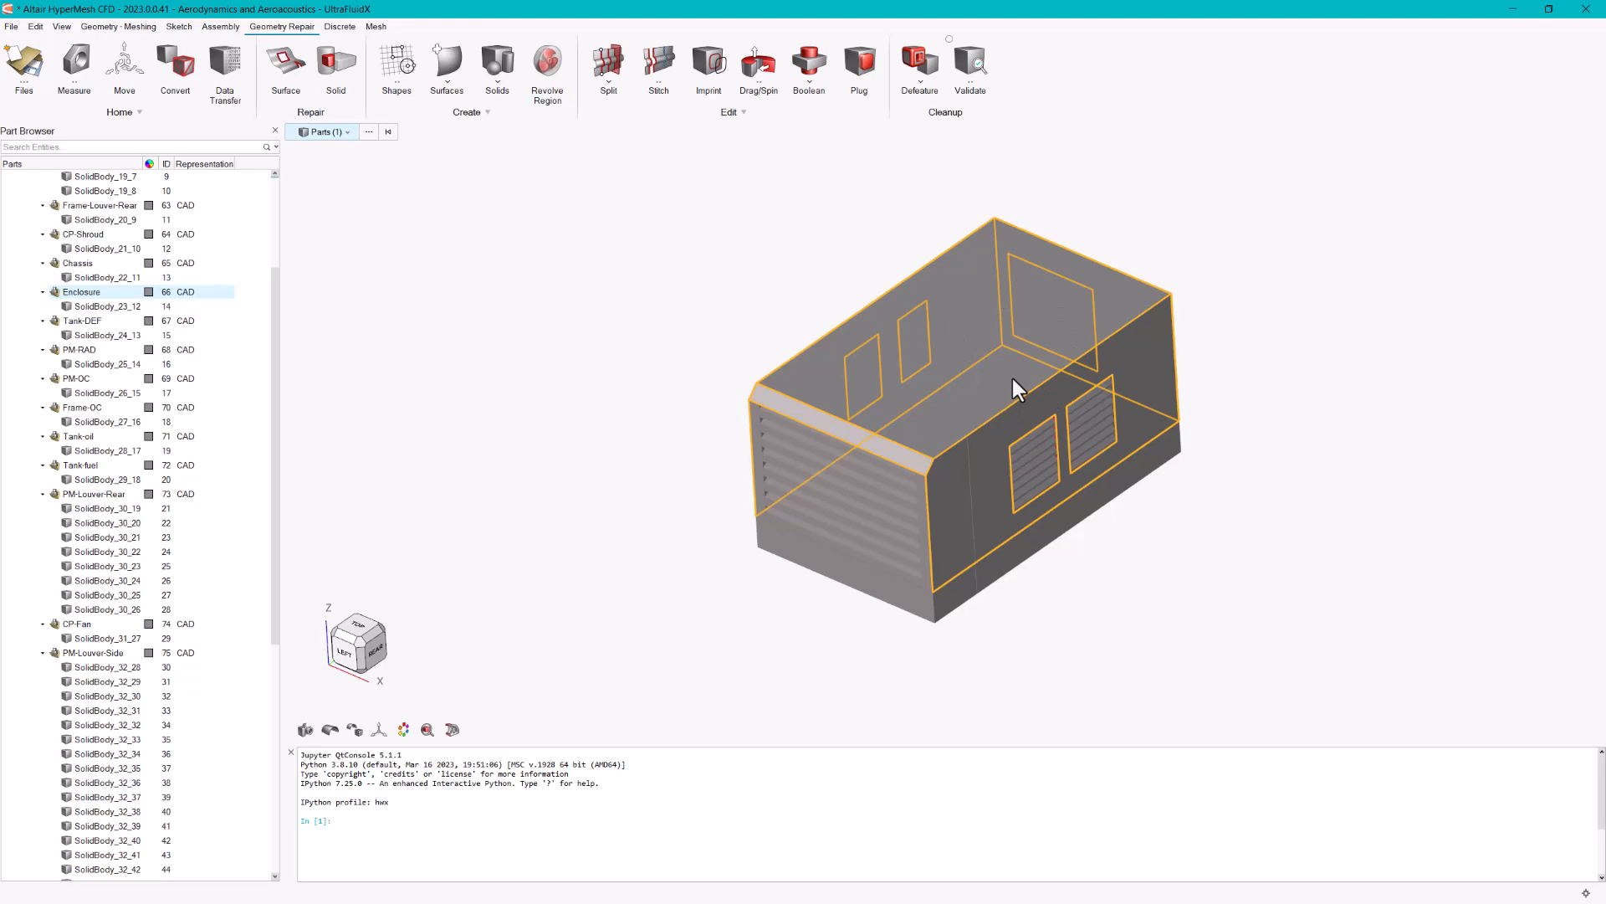
pyautogui.rightClick(1012, 388)
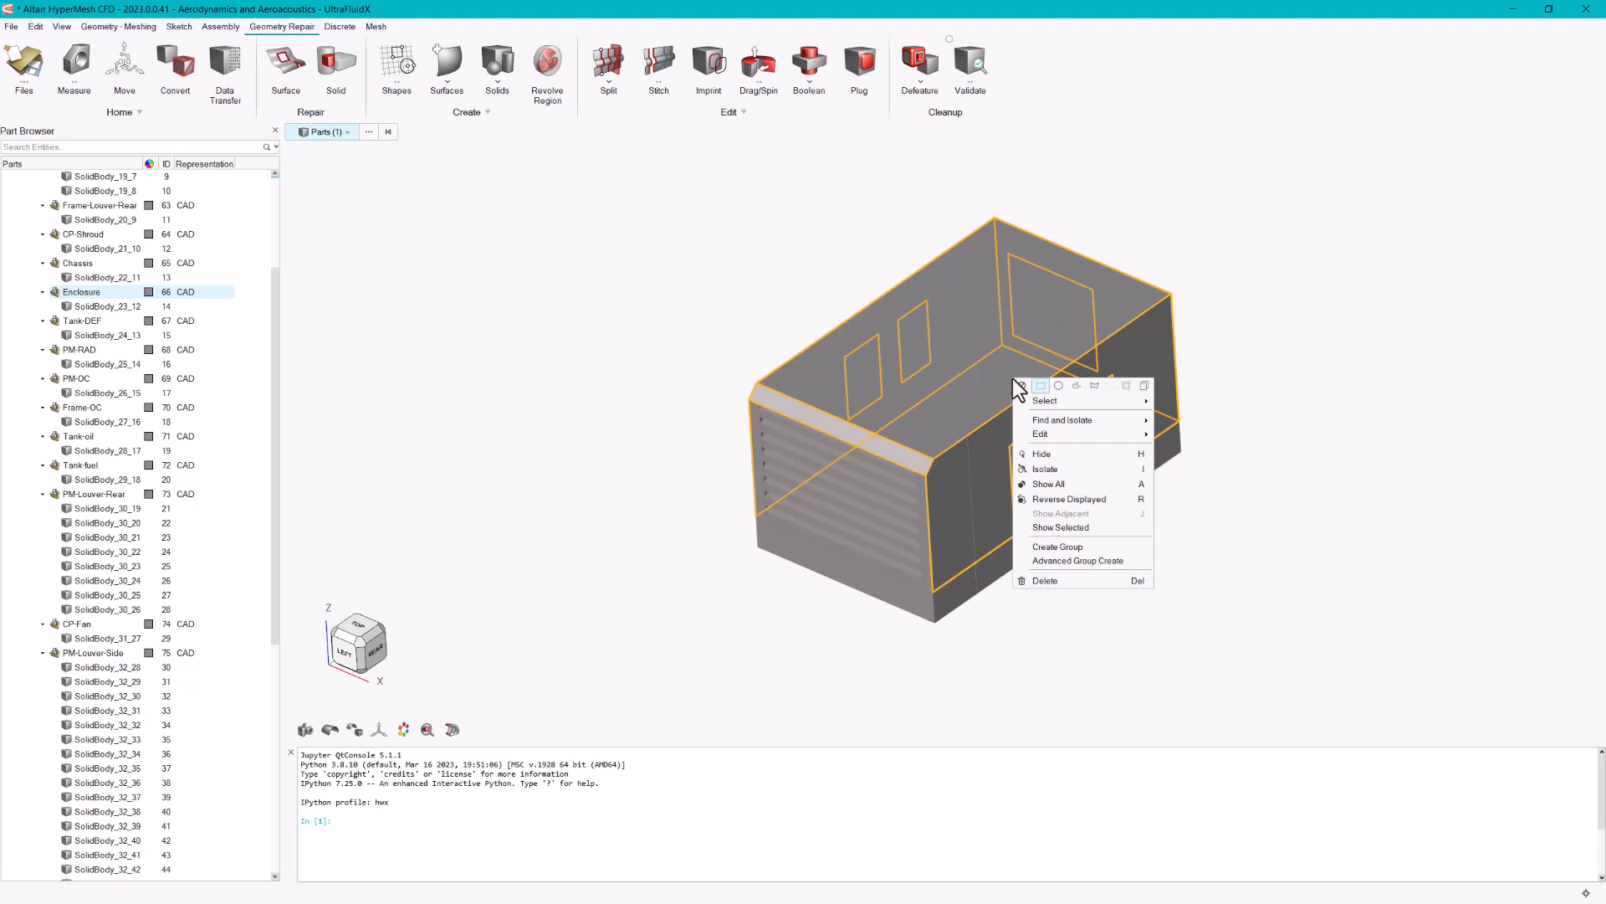
pyautogui.click(1112, 454)
# - Isolate the CP-Shroud and CP-Fan parts so that only these two are displayed
pyautogui.moveTo(1197, 479); pyautogui.dragTo(824, 414, button='middle')
pyautogui.scroll(5, 851, 378)
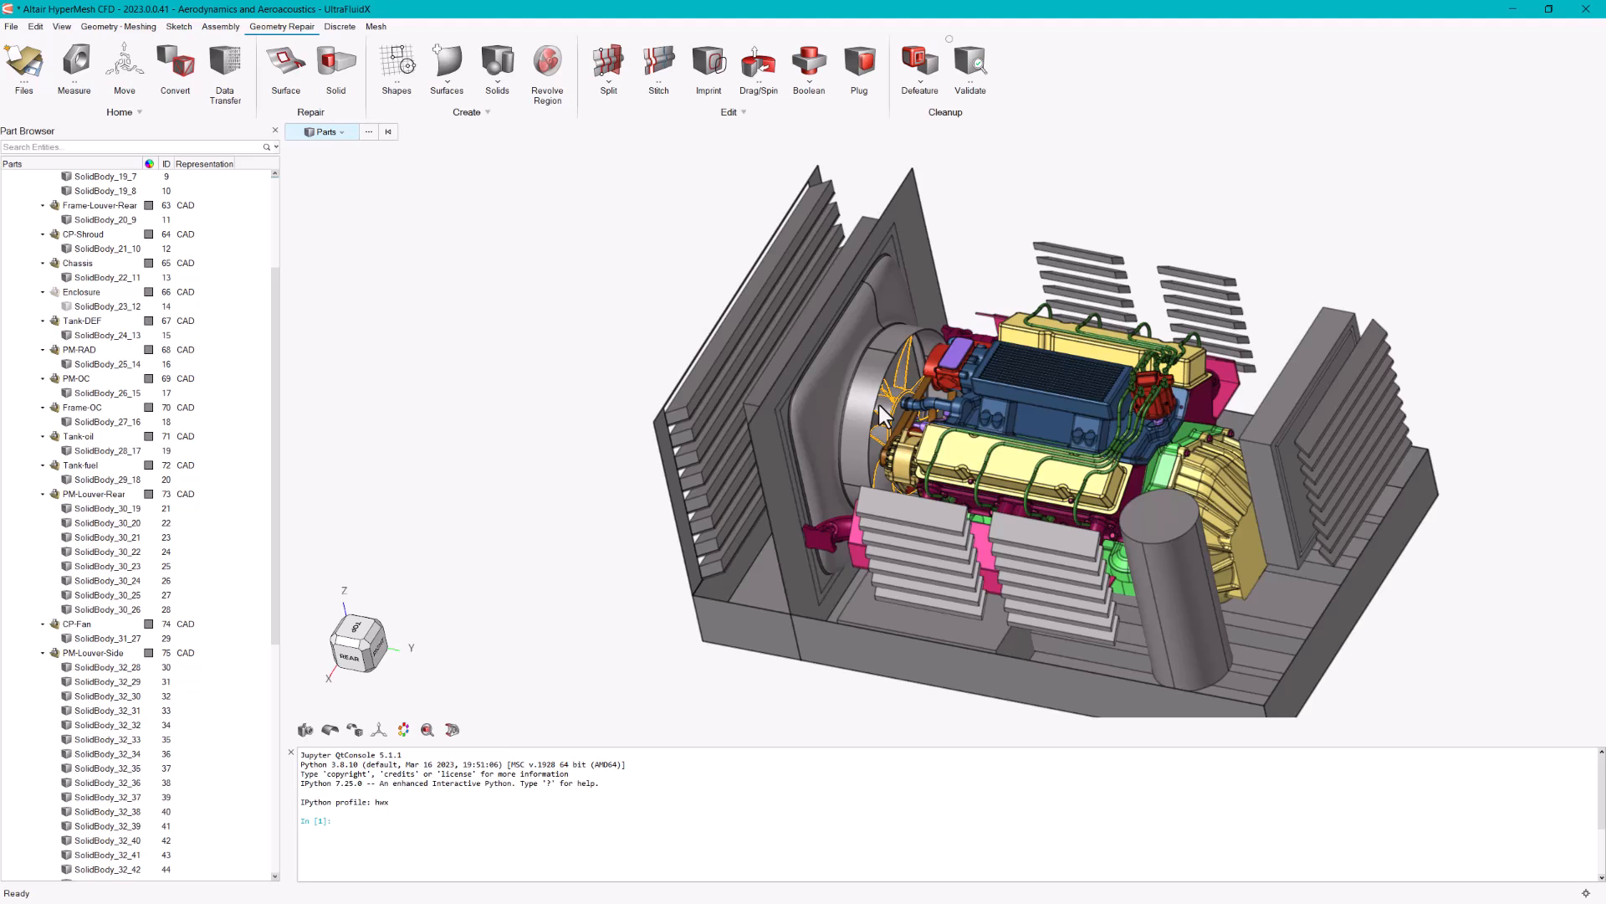
pyautogui.click(831, 400)
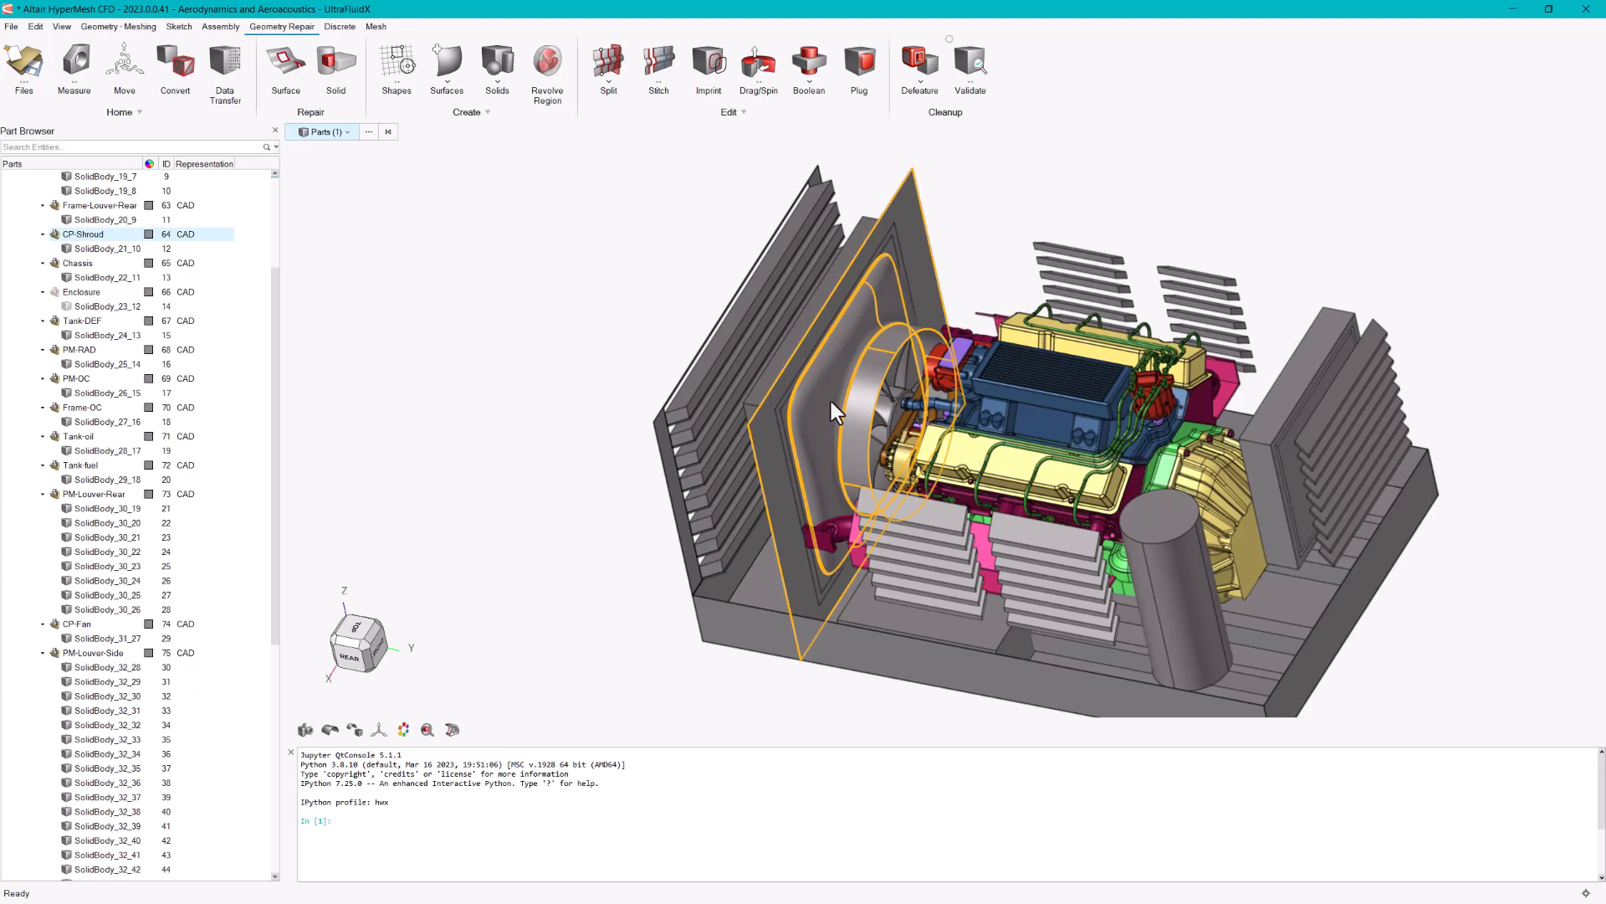
pyautogui.keyDown('ctrl'); pyautogui.click(885, 412); pyautogui.keyUp('ctrl')
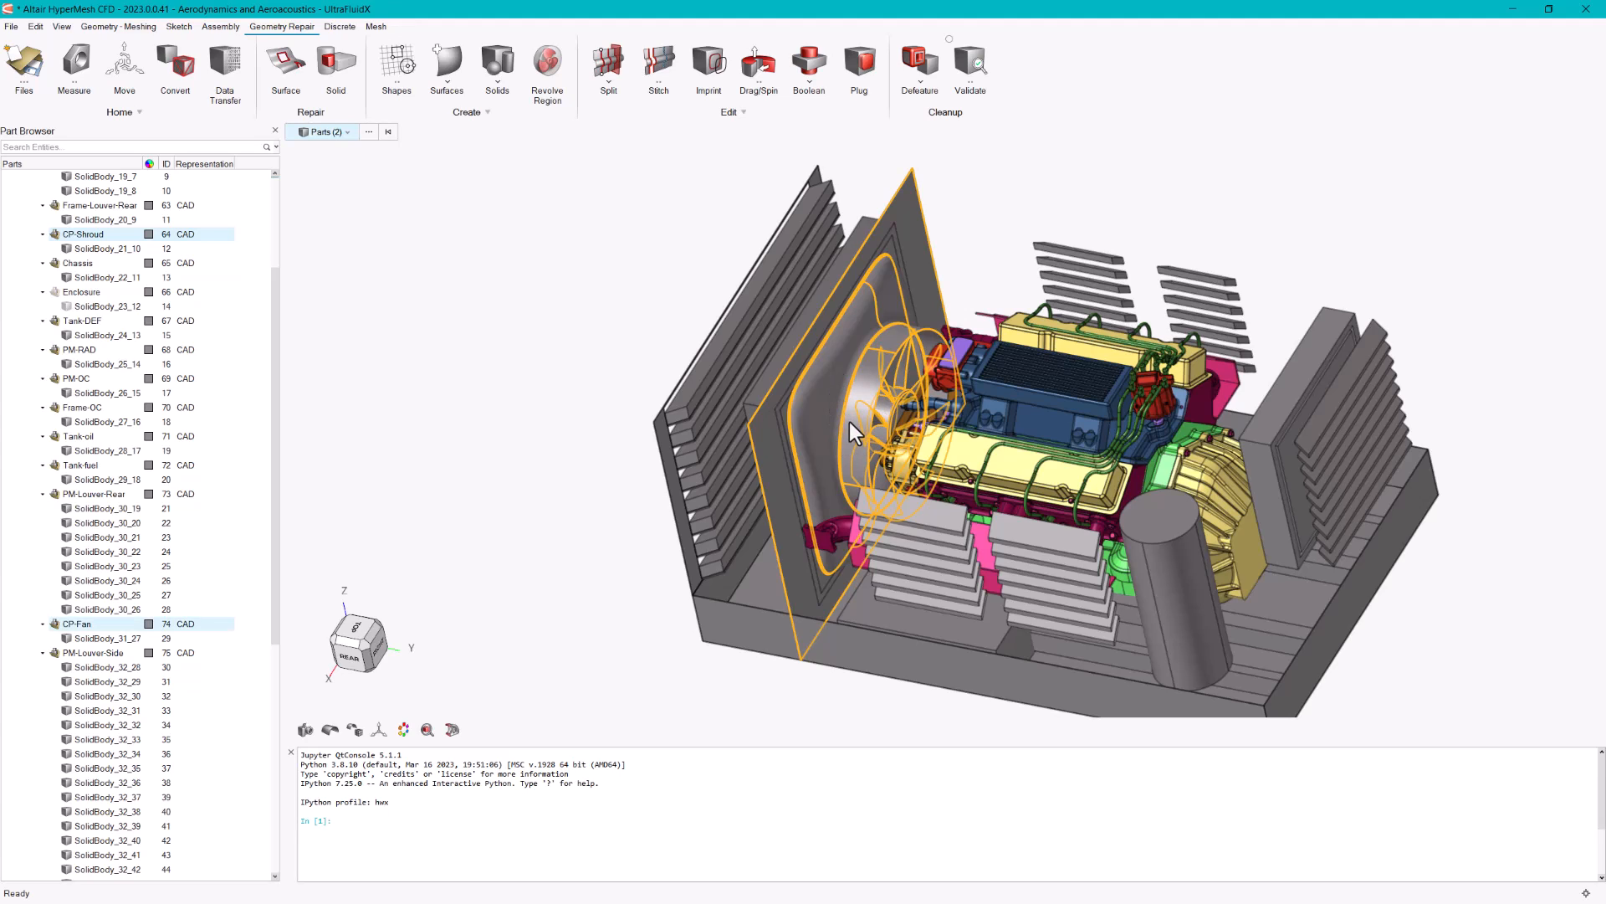
pyautogui.rightClick(851, 365)
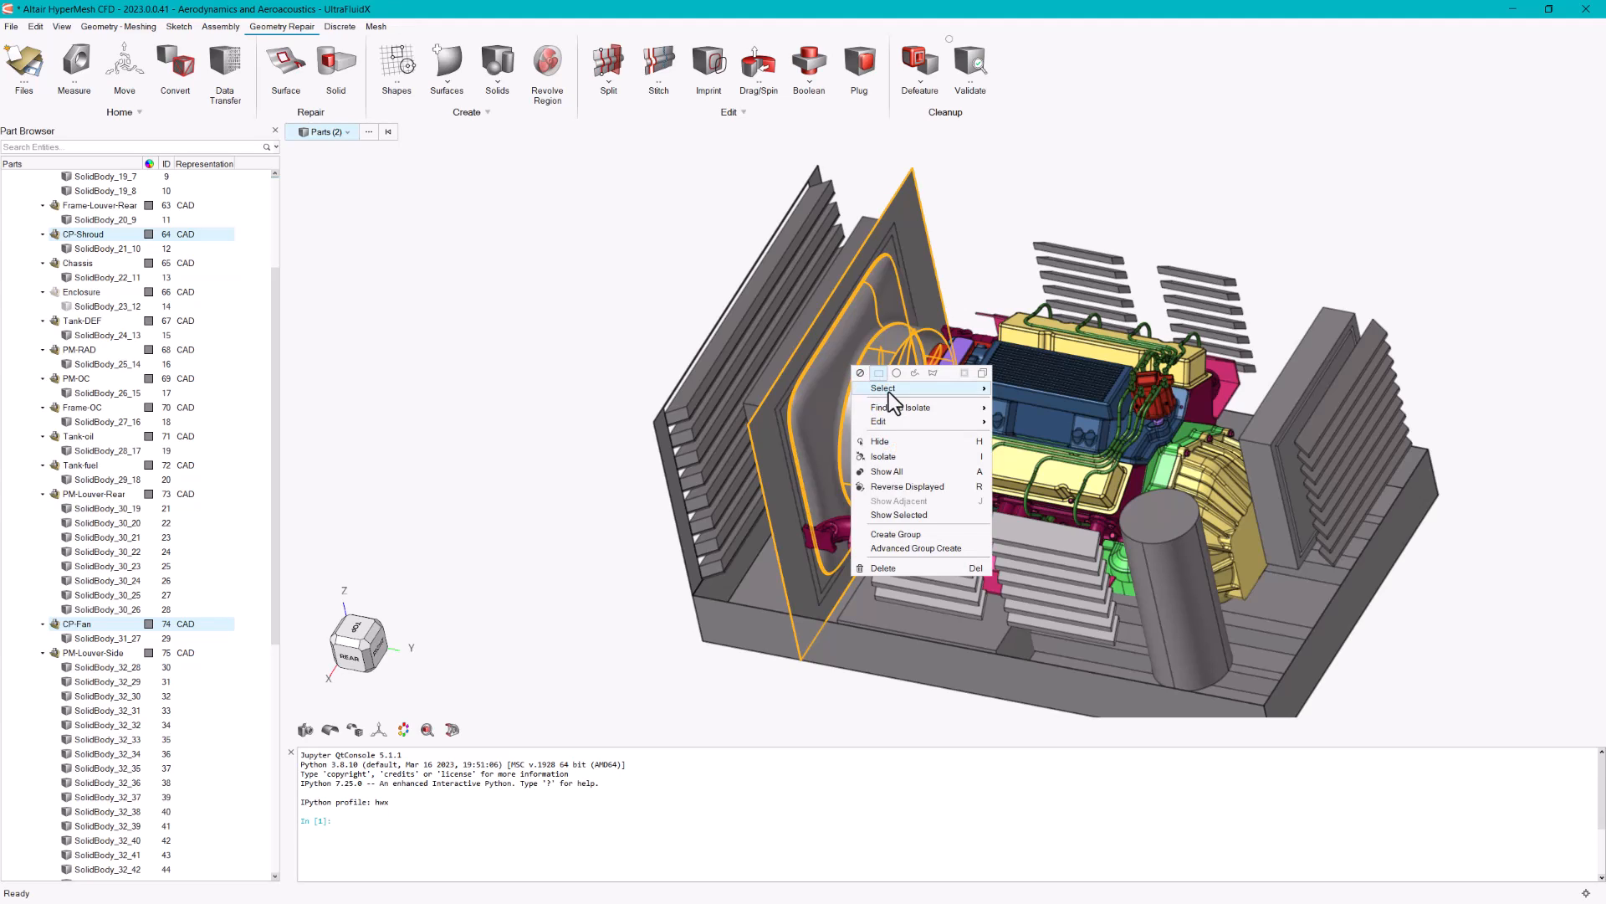
pyautogui.click(915, 455)
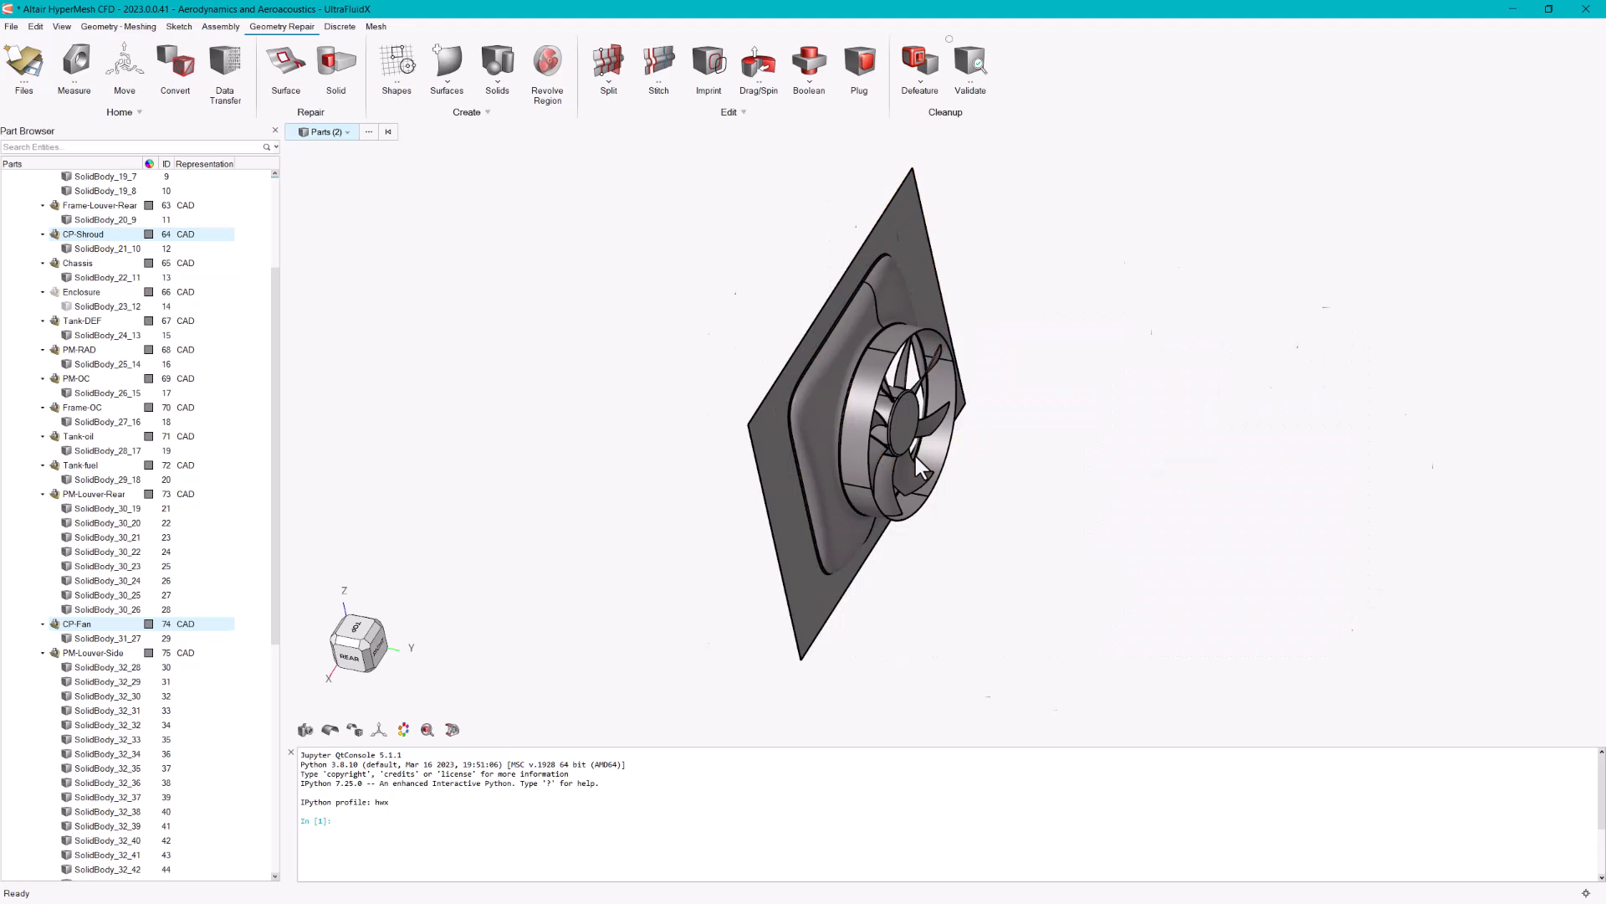
pyautogui.moveTo(839, 544); pyautogui.dragTo(996, 450, button='middle')
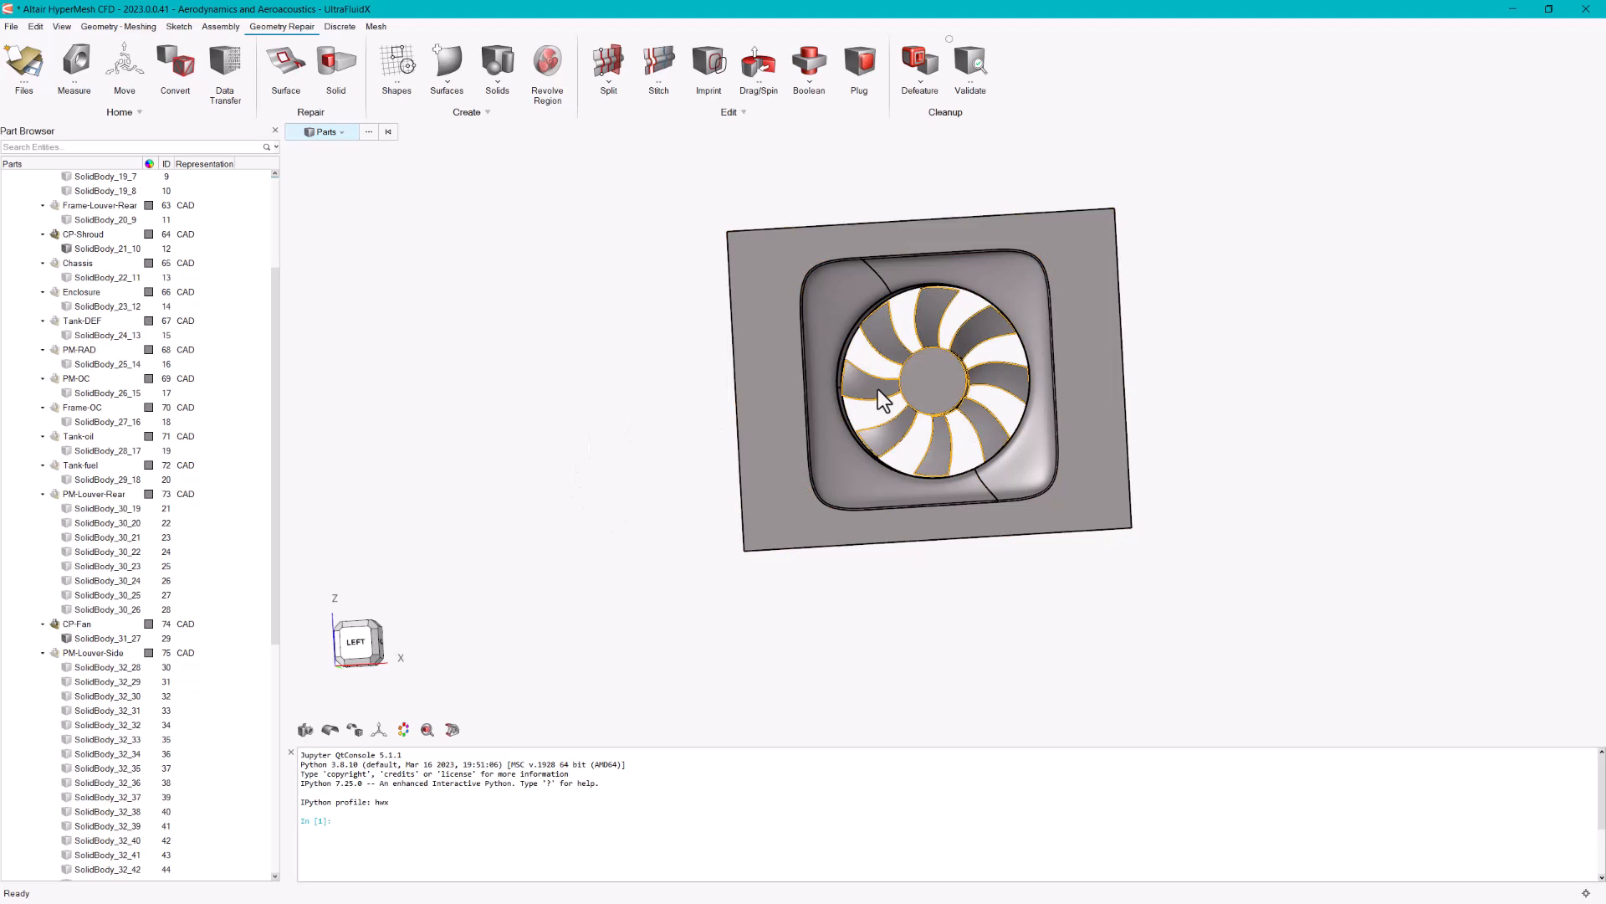
pyautogui.scroll(3, 875, 387)
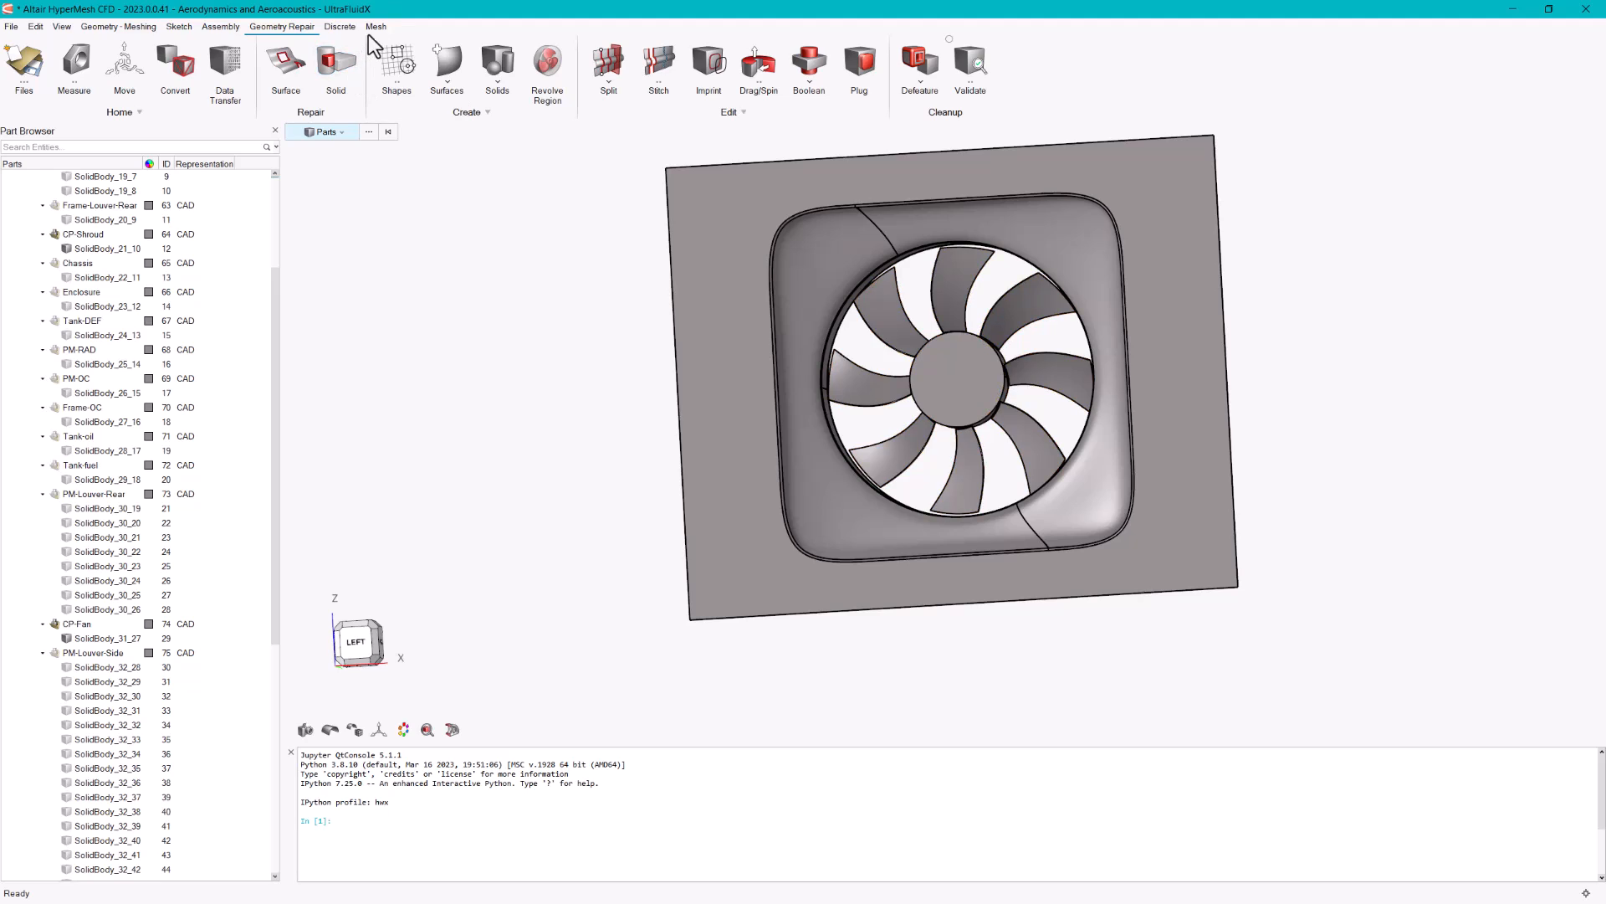
# - Start a surface mesh with the Rigid Body meshing method and an average element size of 0.005
pyautogui.click(374, 27)
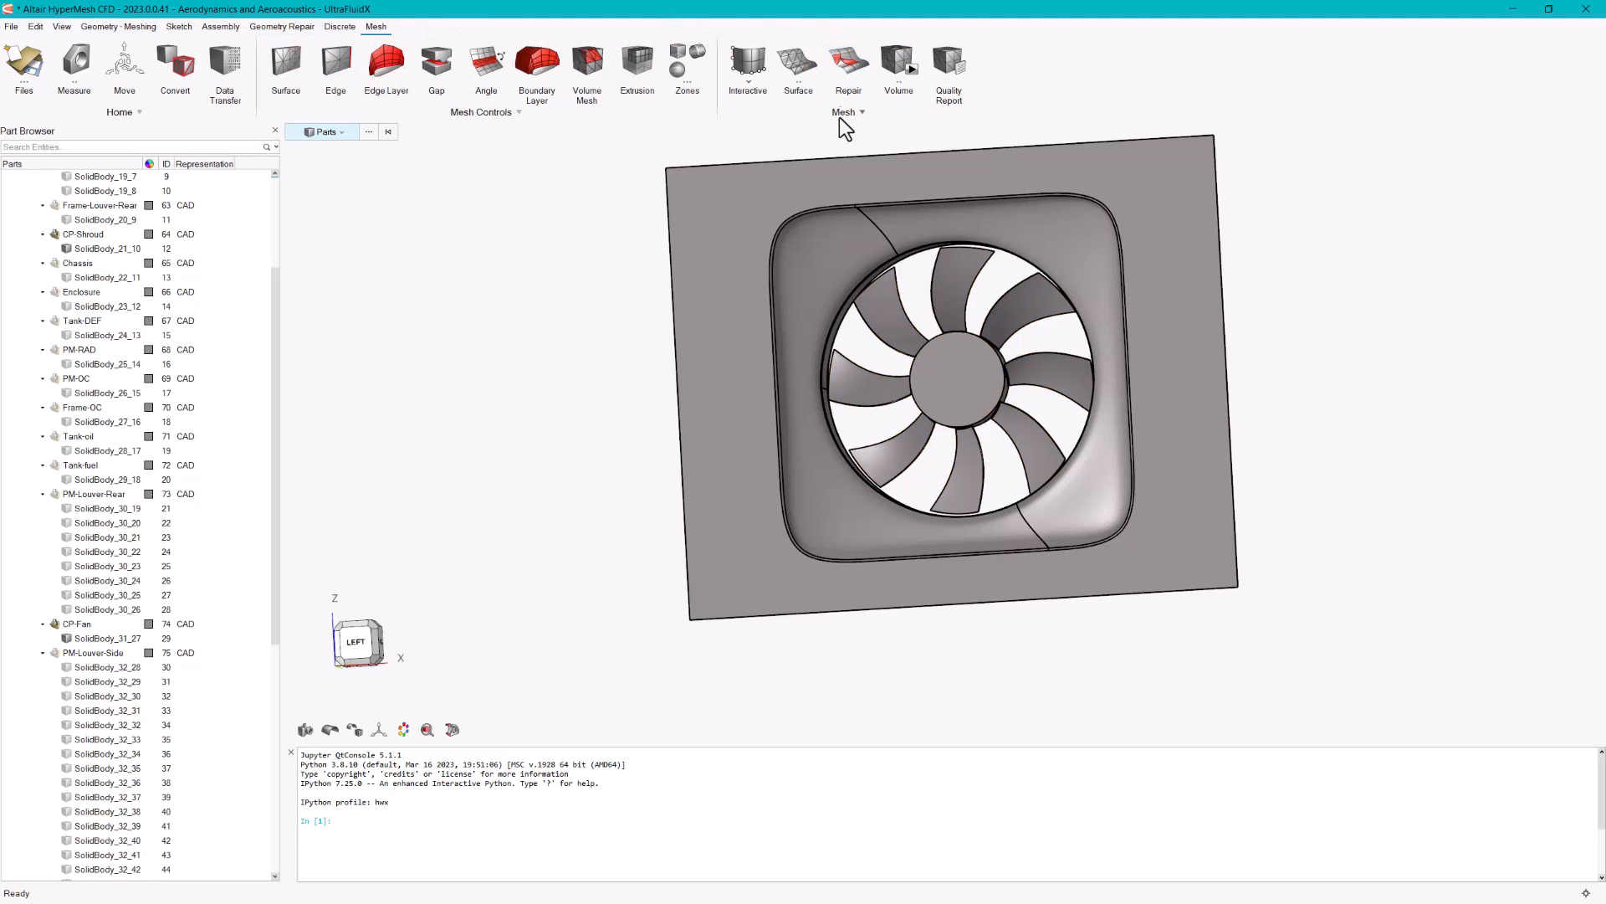
pyautogui.click(798, 63)
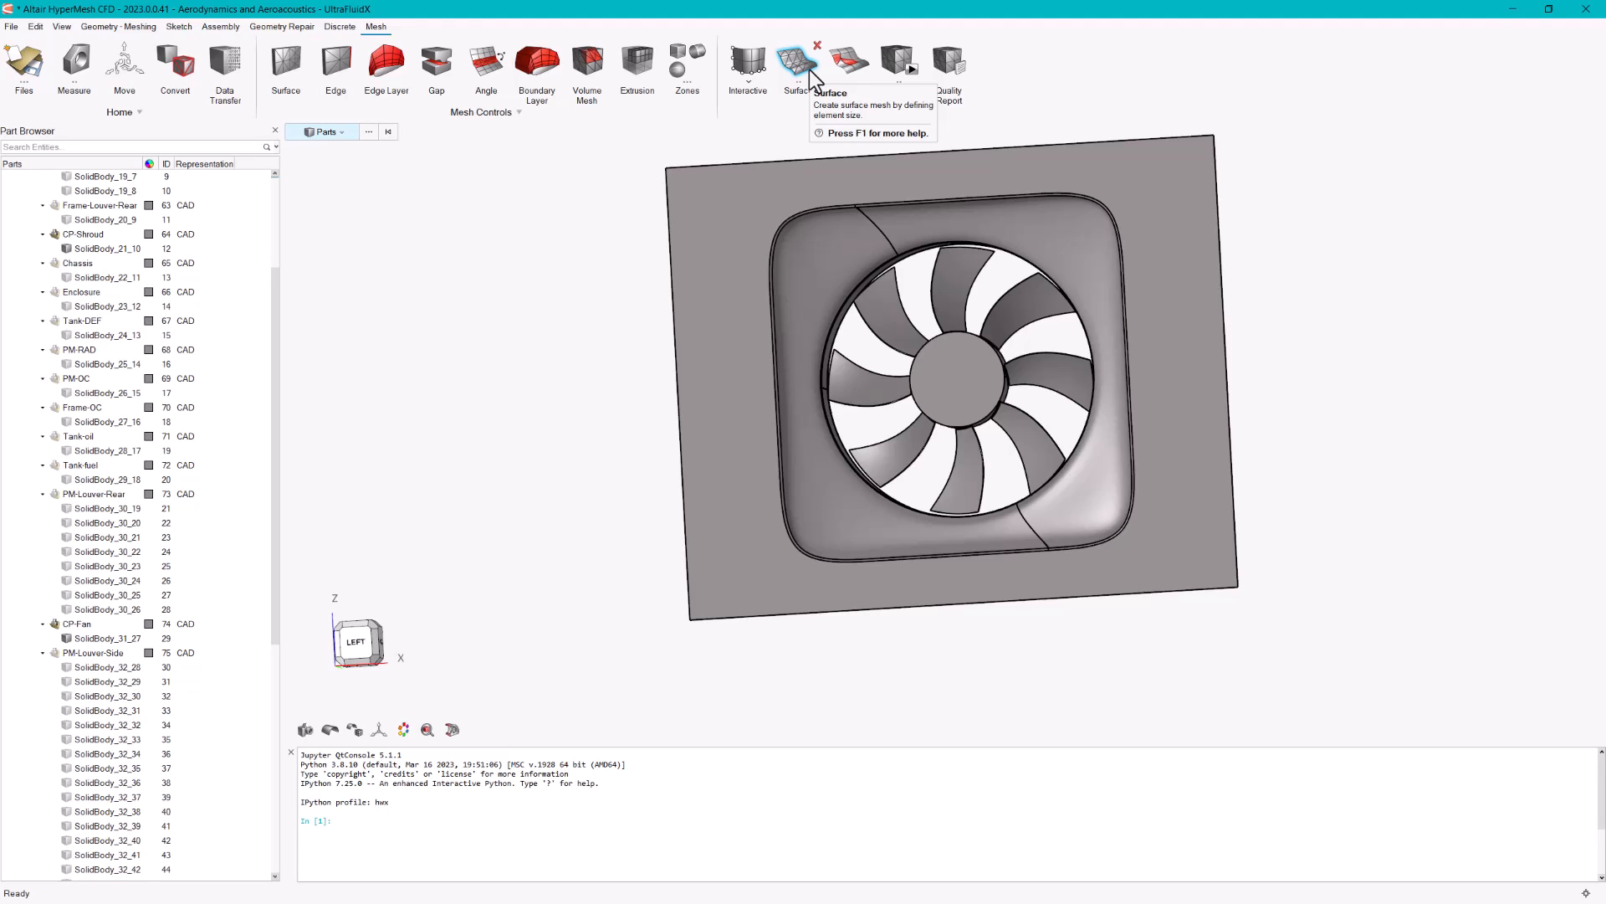
pyautogui.click(809, 72)
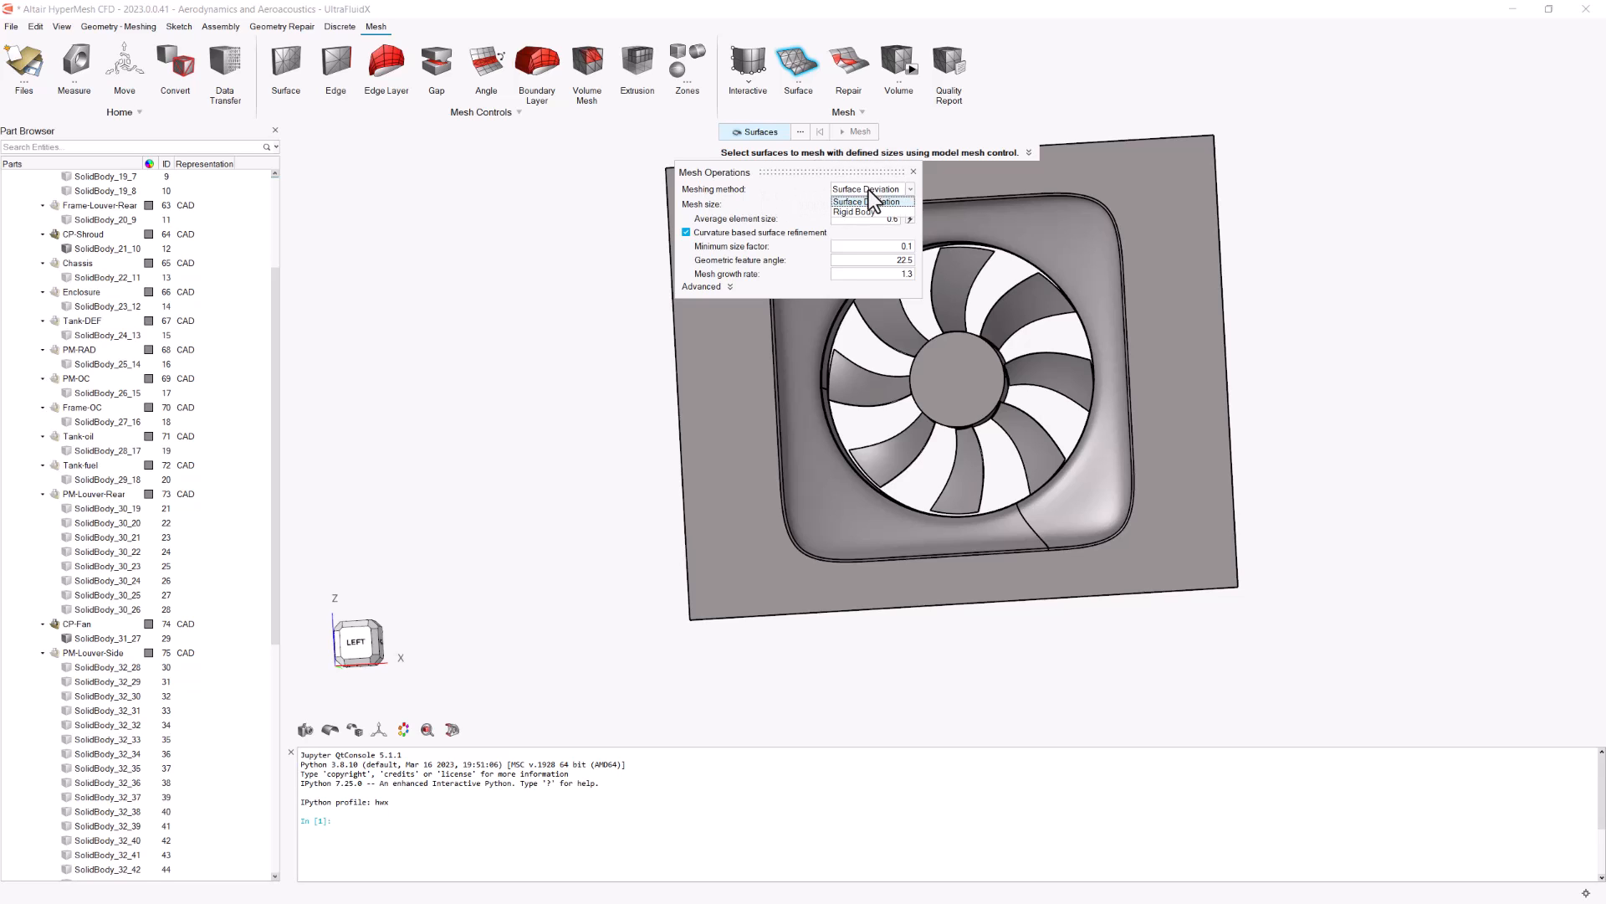
pyautogui.click(879, 212)
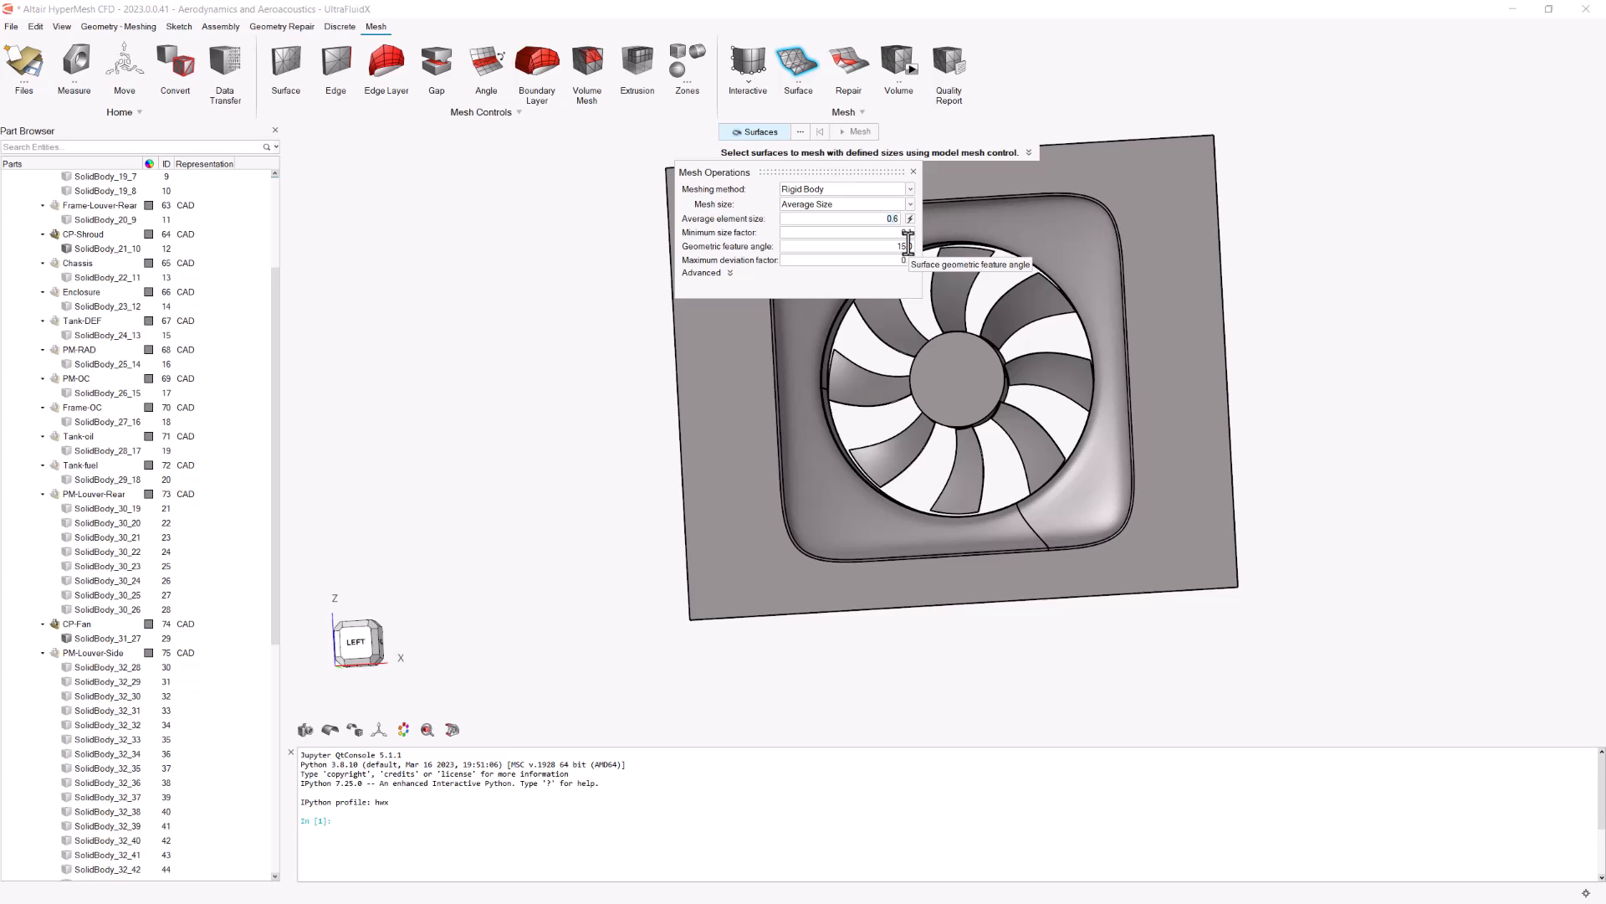
pyautogui.press('BackSpace')
pyautogui.press('BackSpace')
pyautogui.write('.005')
pyautogui.press('Return')
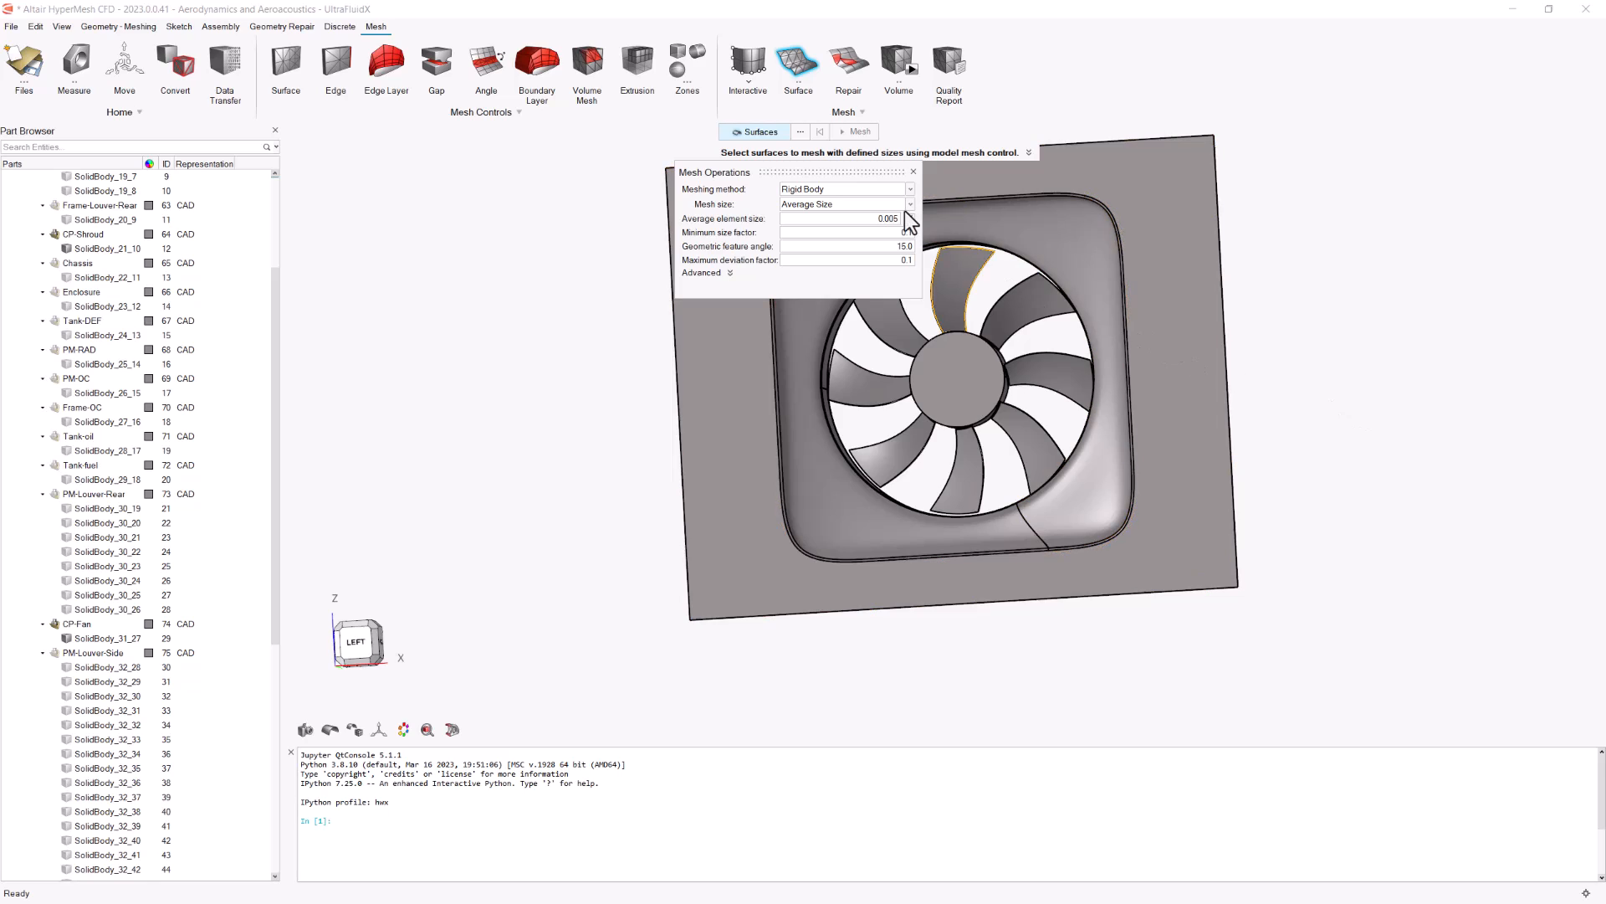
# - Set the minimum size factor to 0.02, the geometric feature angle to 2 and the maximum deviation factor to 0.02
pyautogui.click(881, 236)
pyautogui.write('0.0')
pyautogui.press('Return')
pyautogui.click(886, 247)
pyautogui.write('2')
pyautogui.click(859, 260)
pyautogui.write('0.02')
pyautogui.press('Return')
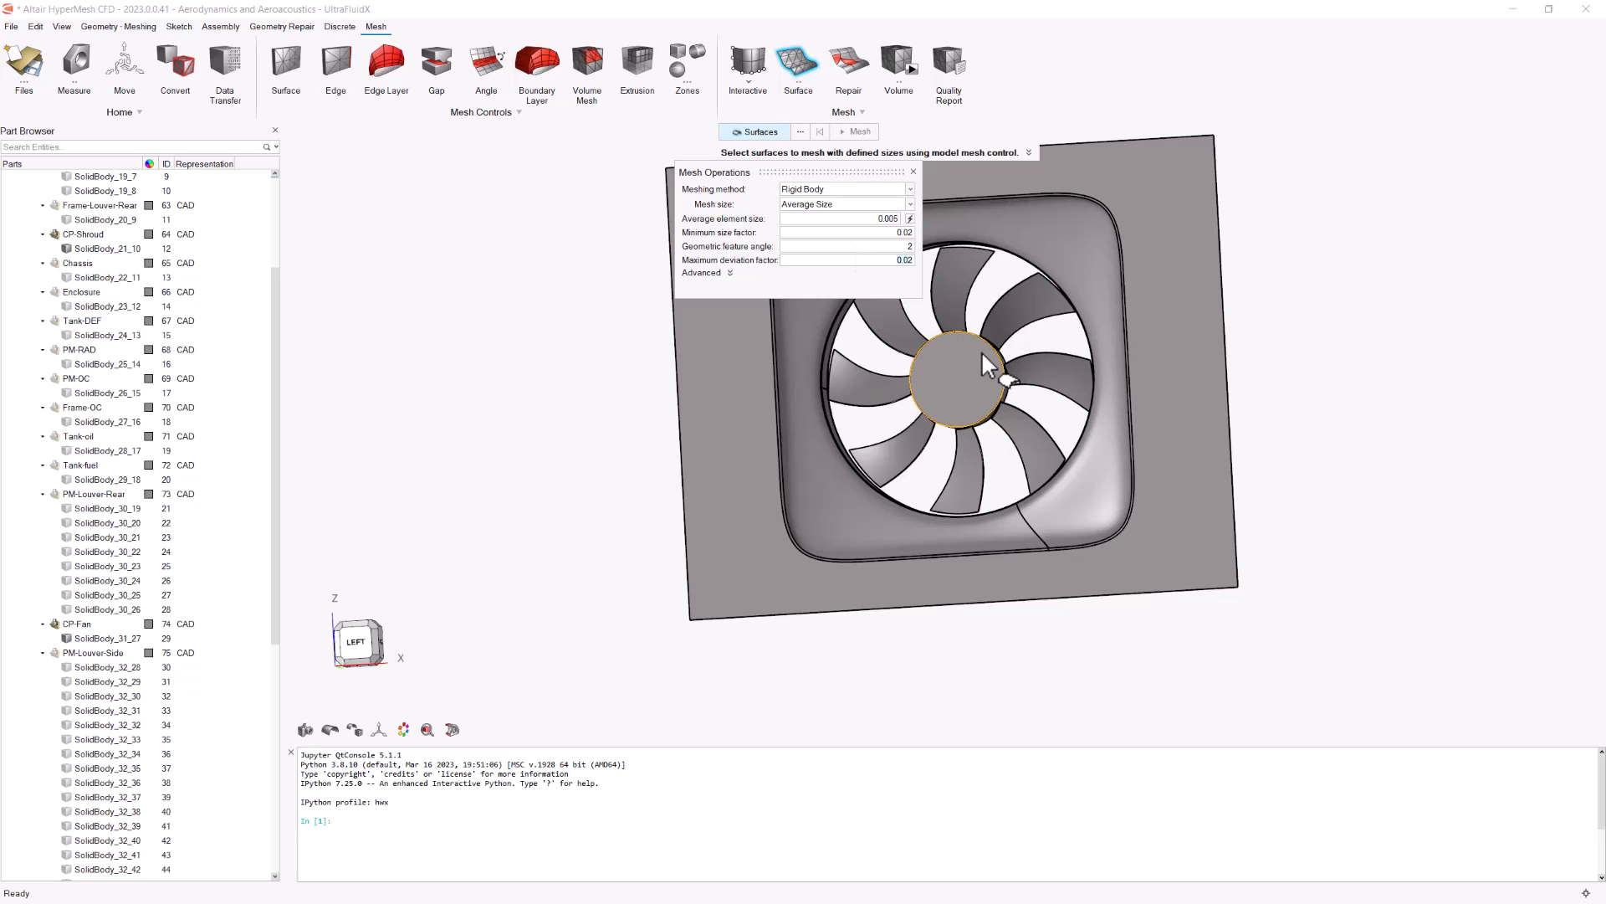
# - Mesh all surfaces of the displayed shroud and fan with these settings and leave the surface mesh tool
pyautogui.scroll(-5, 980, 358)
pyautogui.moveTo(980, 358); pyautogui.dragTo(1042, 400, button='right')
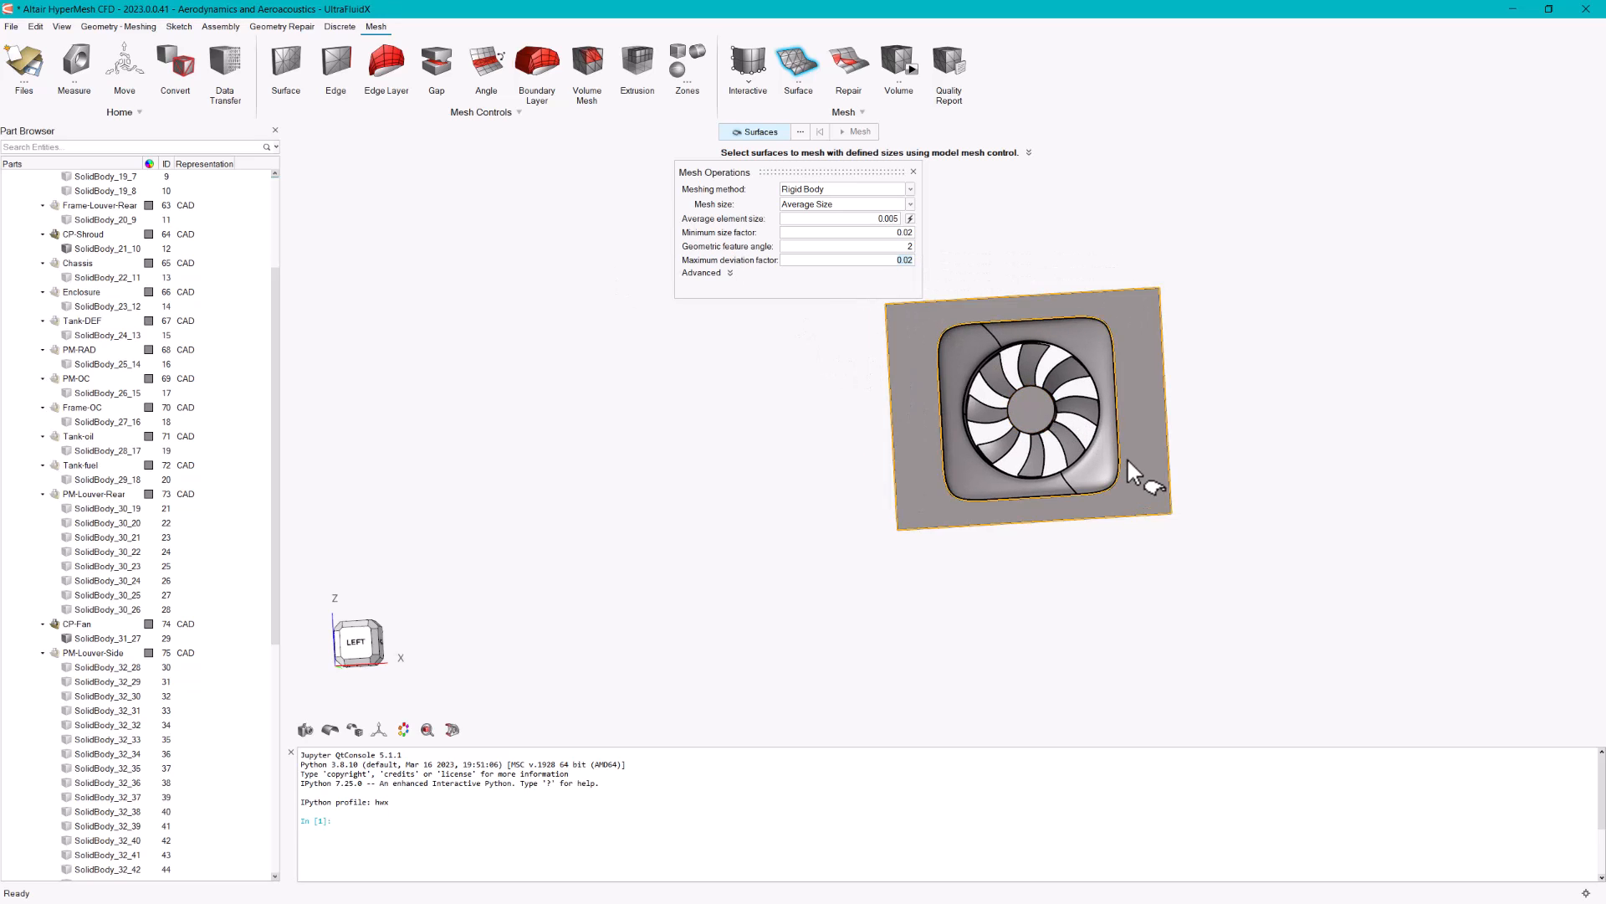
pyautogui.scroll(-2, 1138, 469)
pyautogui.keyDown('shift'); pyautogui.moveTo(925, 309); pyautogui.dragTo(1255, 591); pyautogui.keyUp('shift')
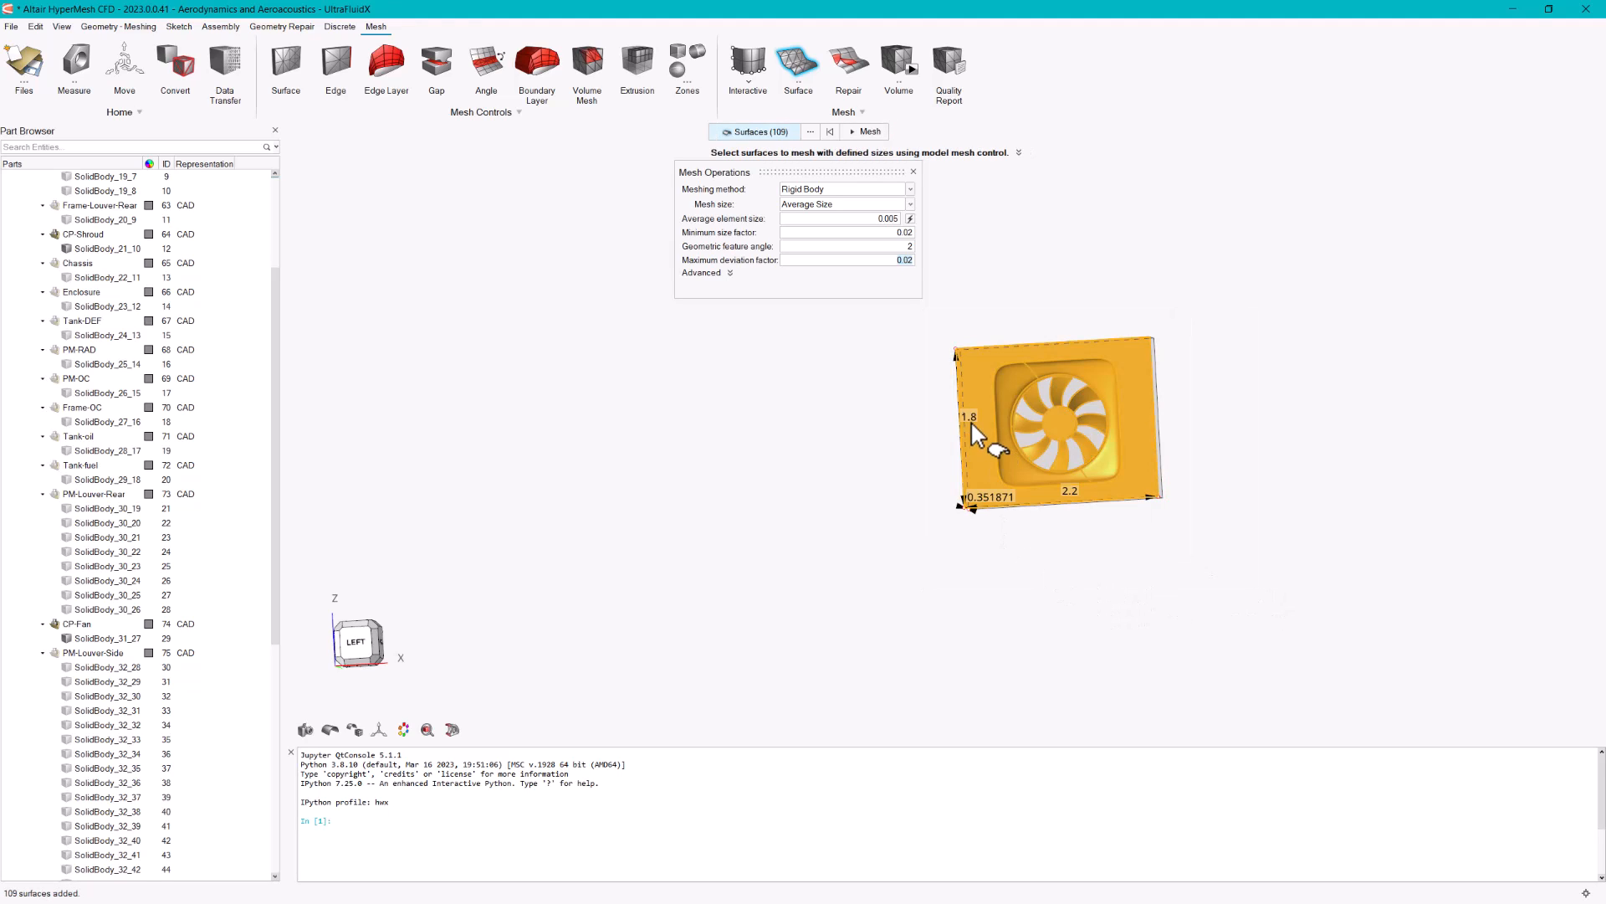
pyautogui.moveTo(1183, 276); pyautogui.dragTo(987, 418, button='right')
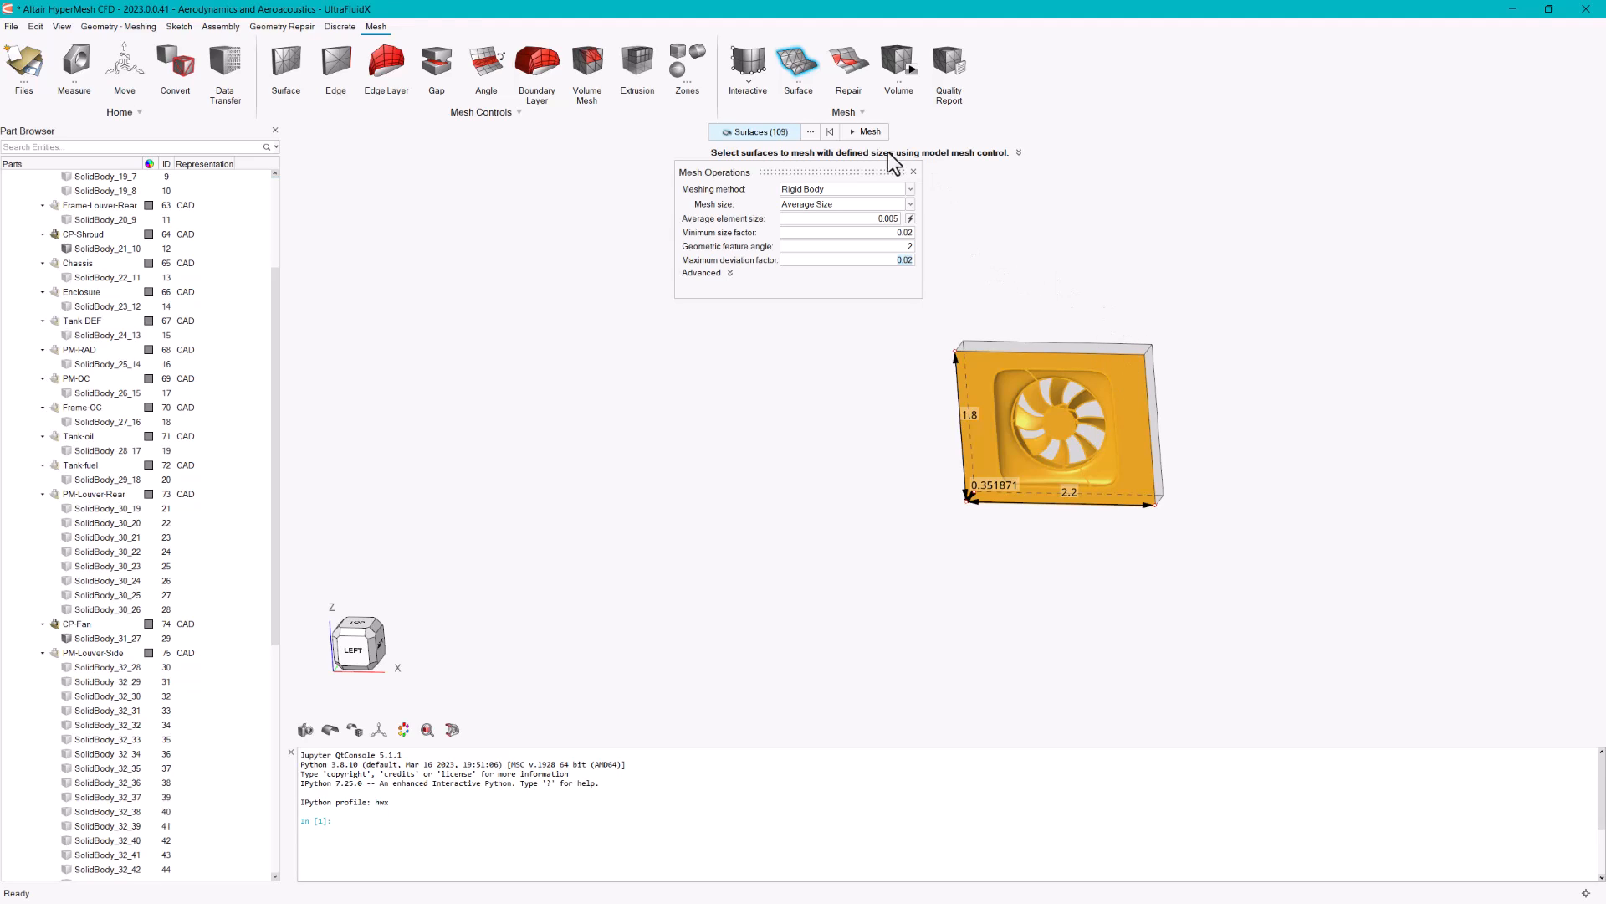
pyautogui.click(863, 130)
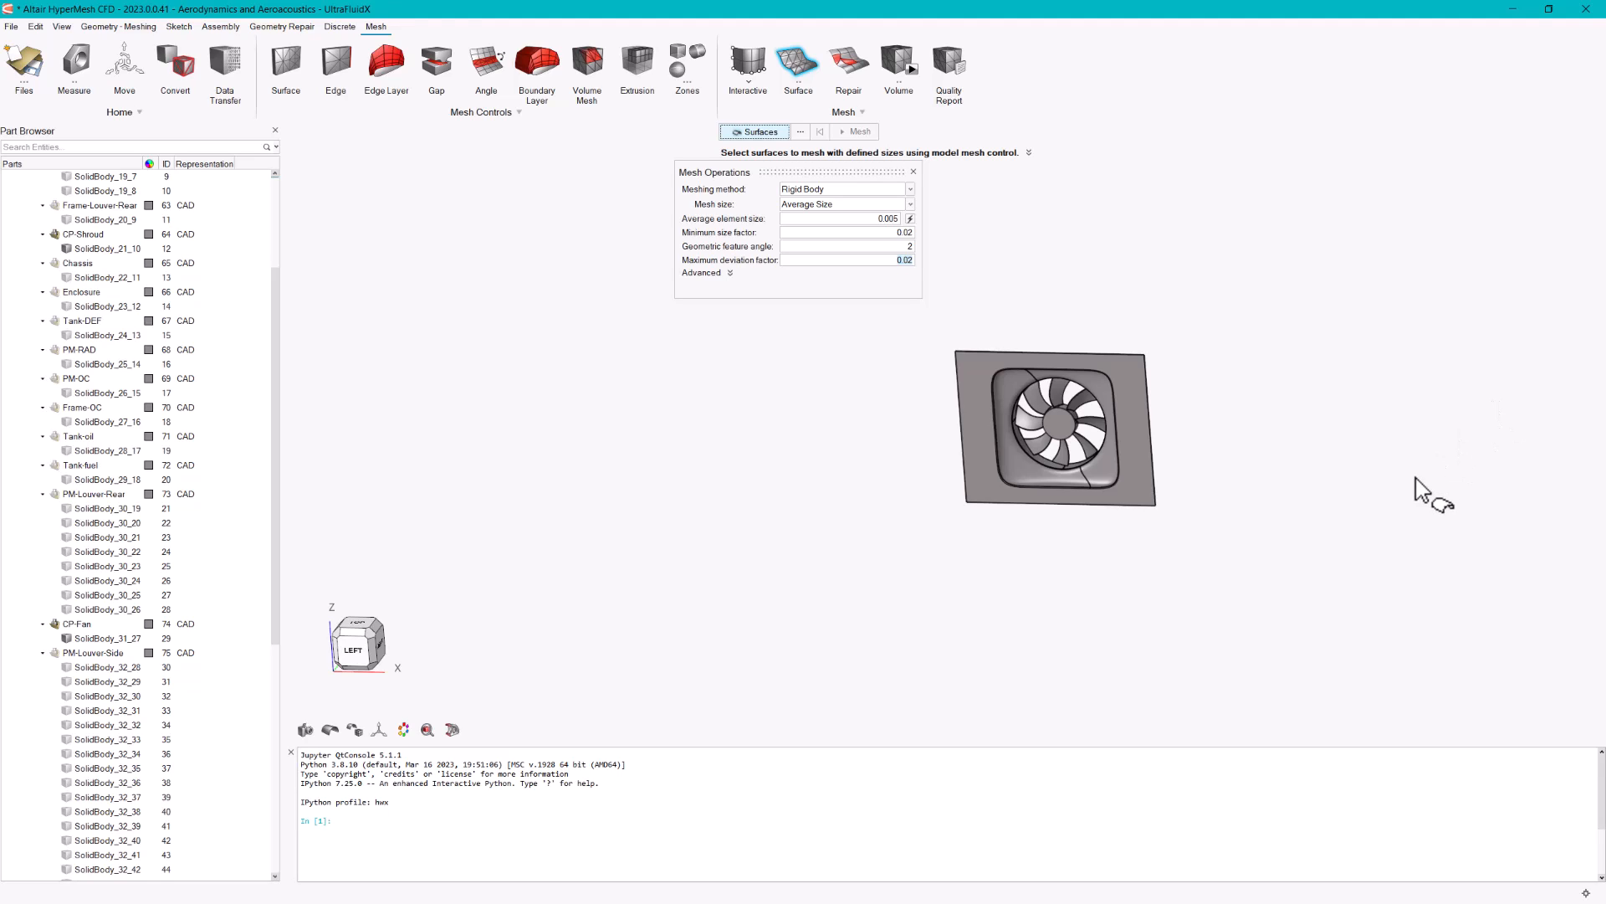
pyautogui.rightClick(1341, 439)
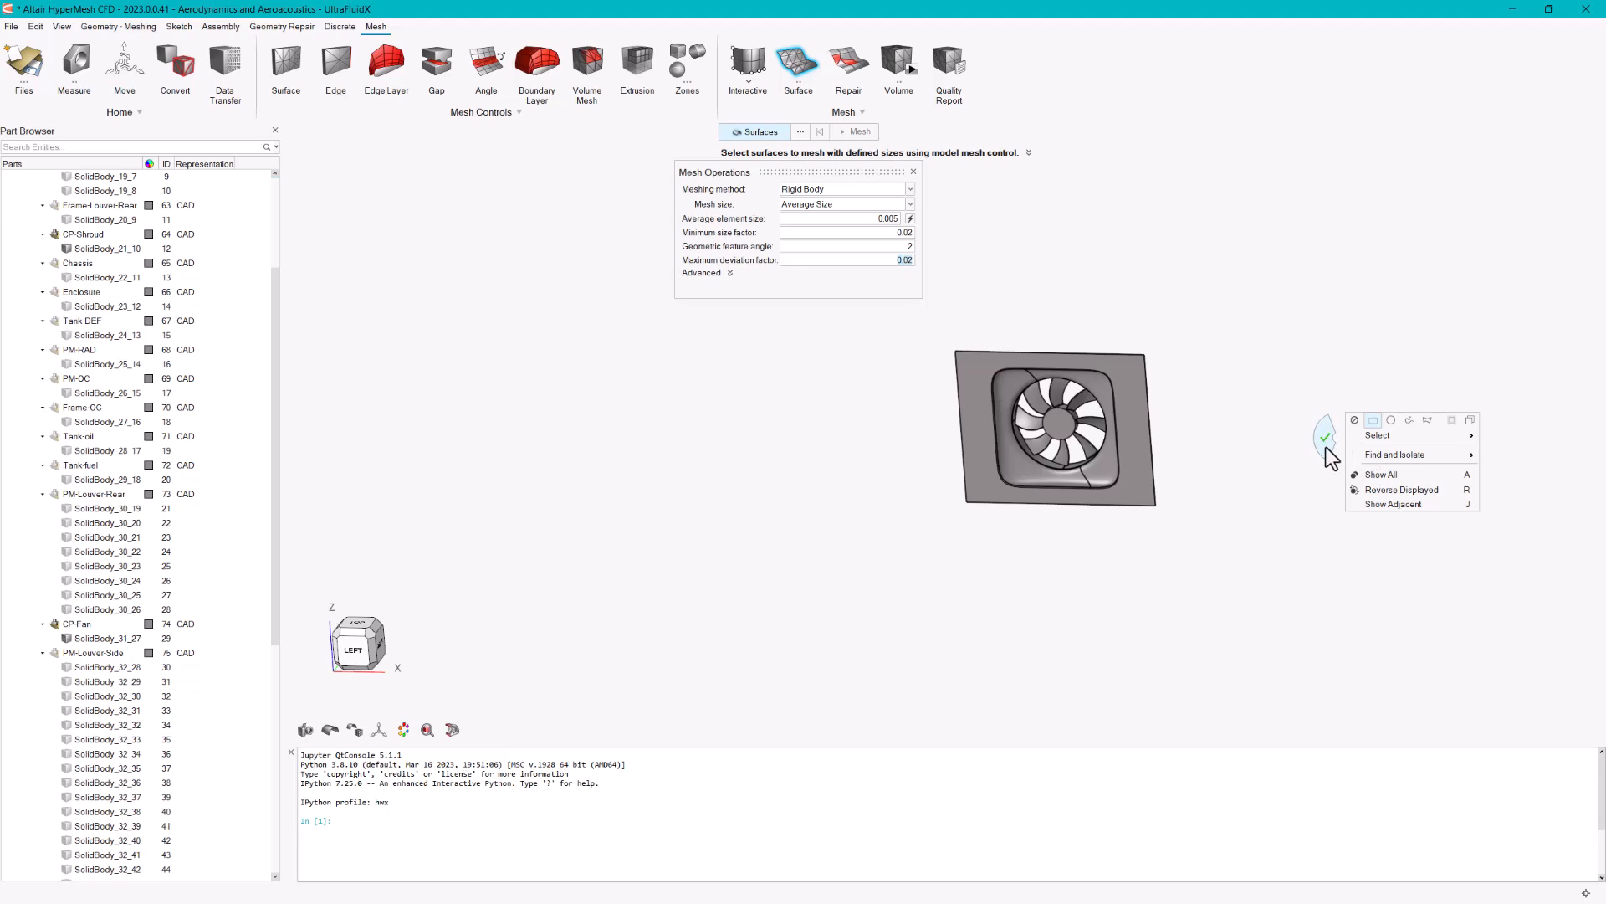
pyautogui.click(1326, 441)
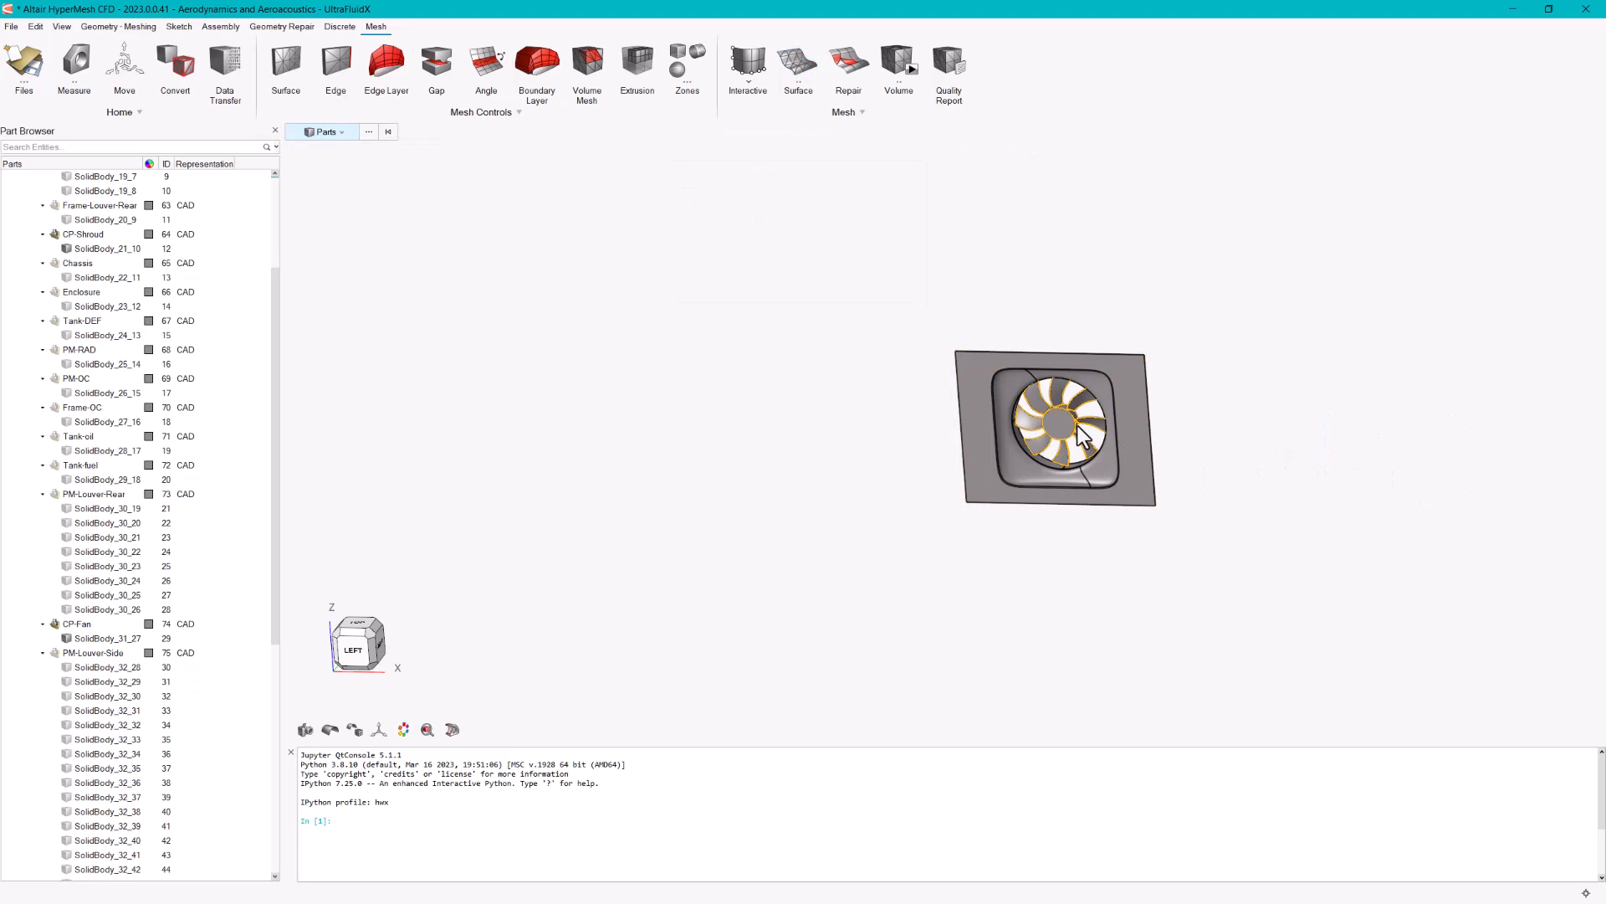
# - Examine the surface mesh on the fan blades, blade roots, hub edge and surrounding shroud from several angles
pyautogui.scroll(10, 1079, 427)
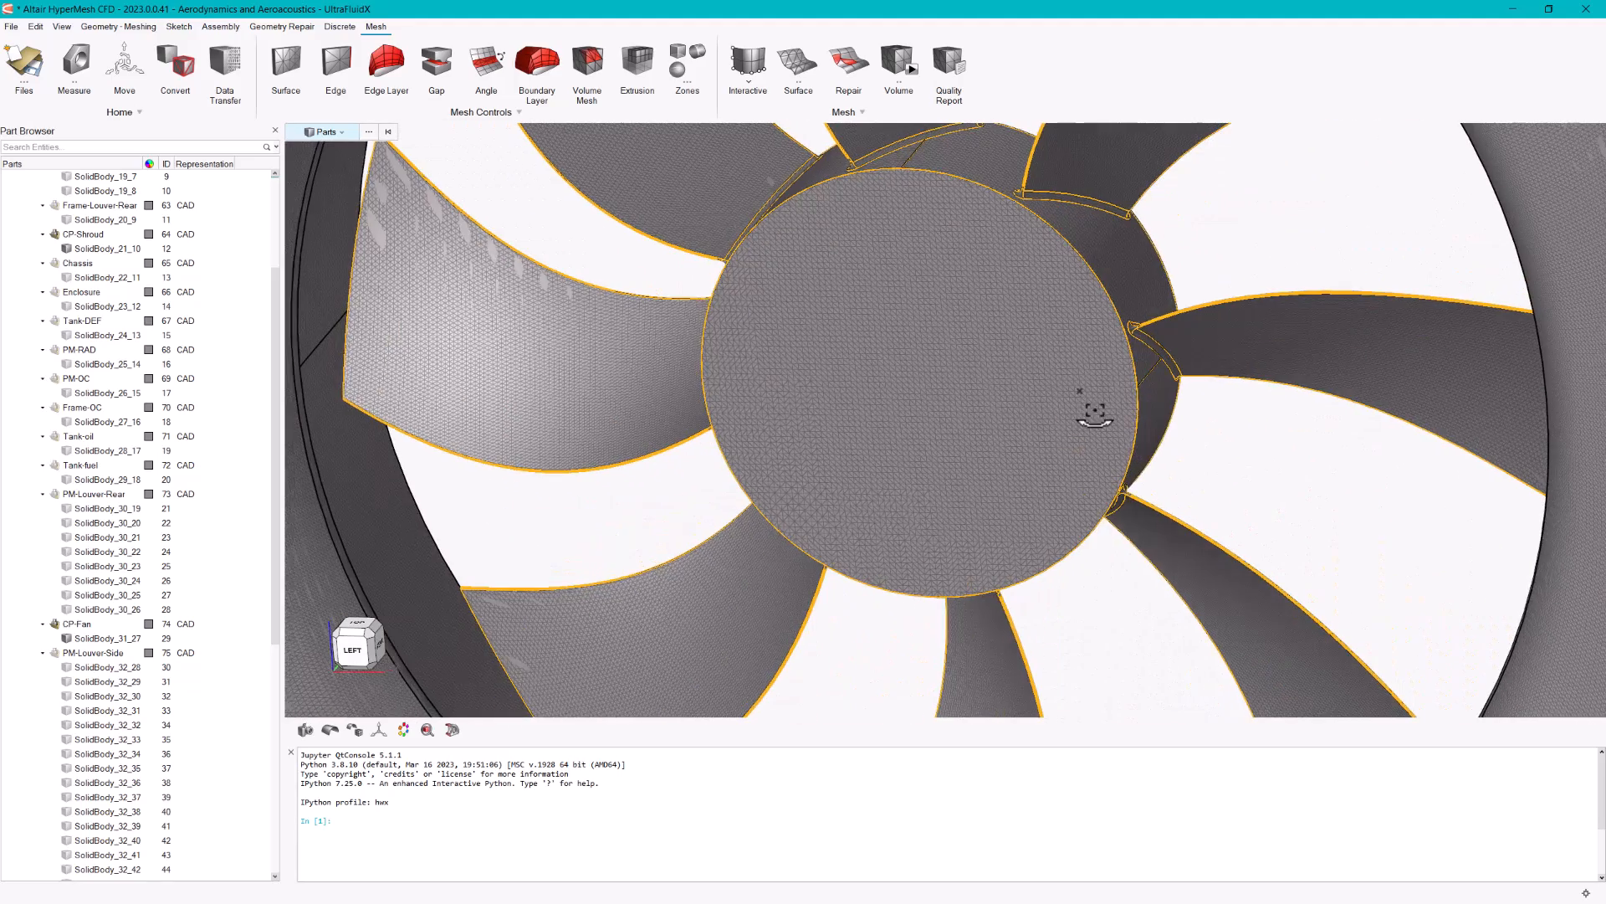
pyautogui.moveTo(1095, 411); pyautogui.dragTo(774, 477, button='middle')
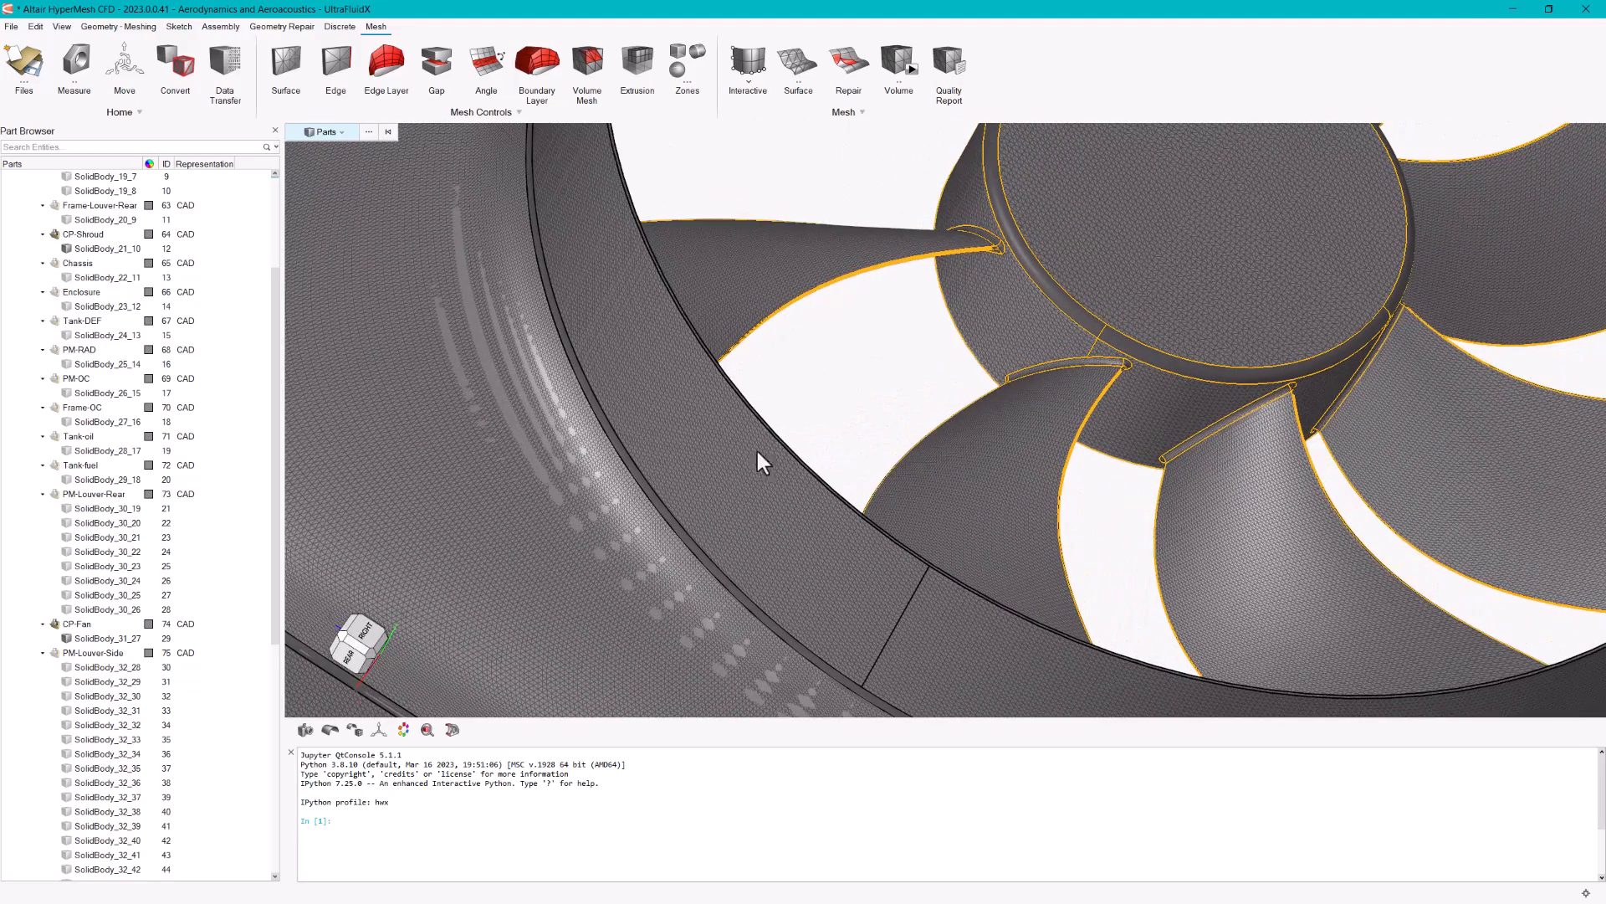
pyautogui.scroll(5, 1028, 227)
pyautogui.scroll(3, 1016, 243)
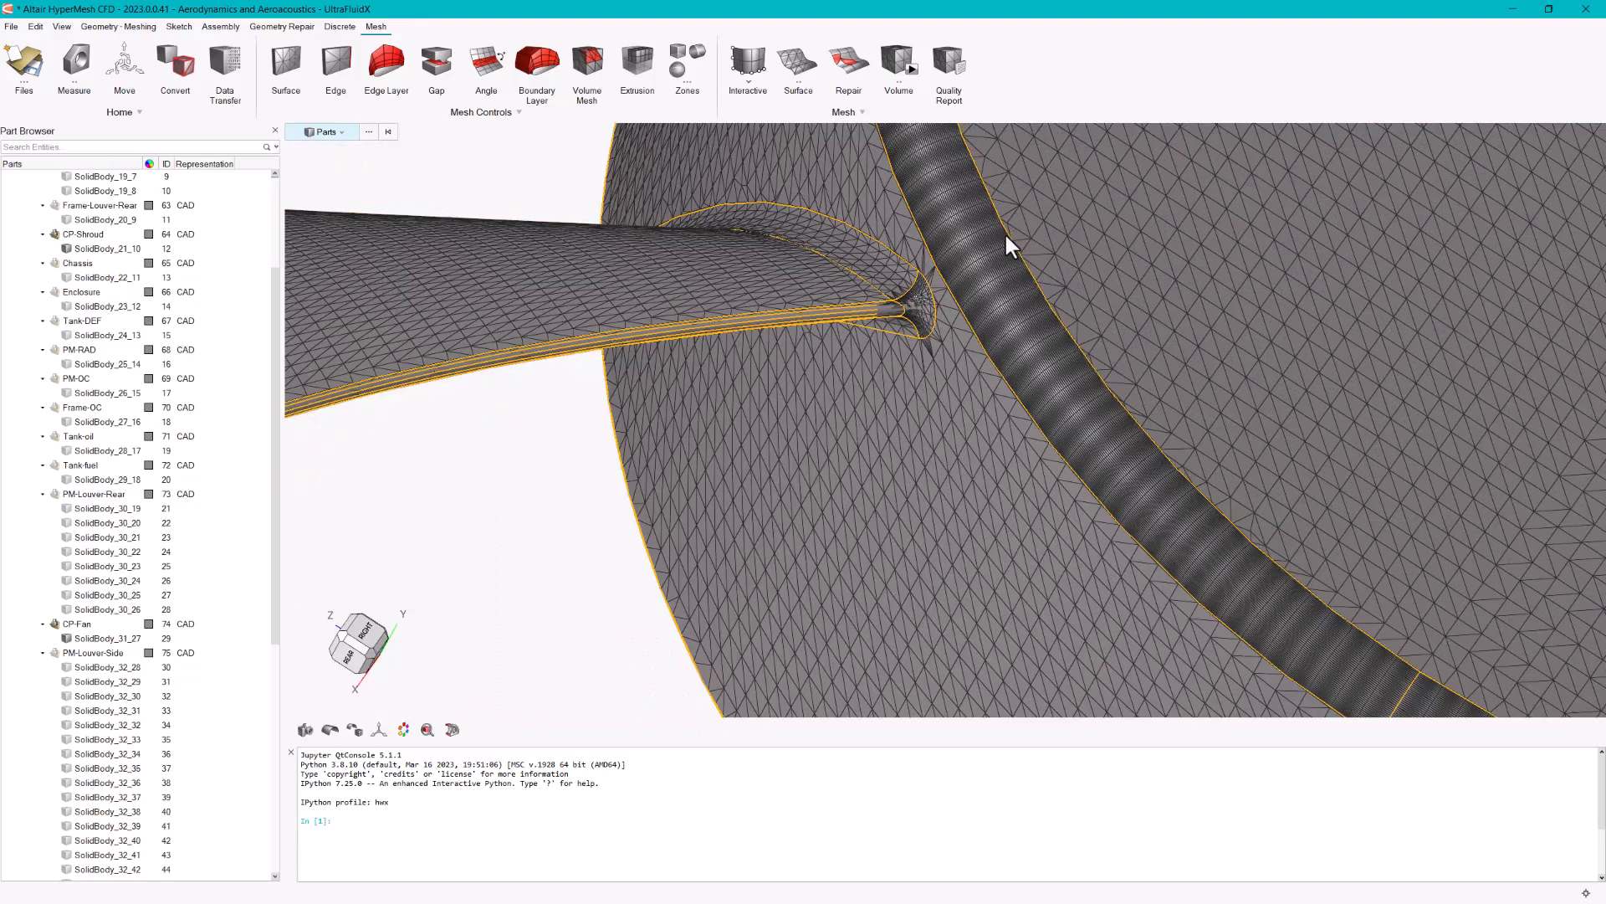
pyautogui.scroll(3, 909, 311)
pyautogui.scroll(1, 909, 303)
pyautogui.scroll(-6, 957, 300)
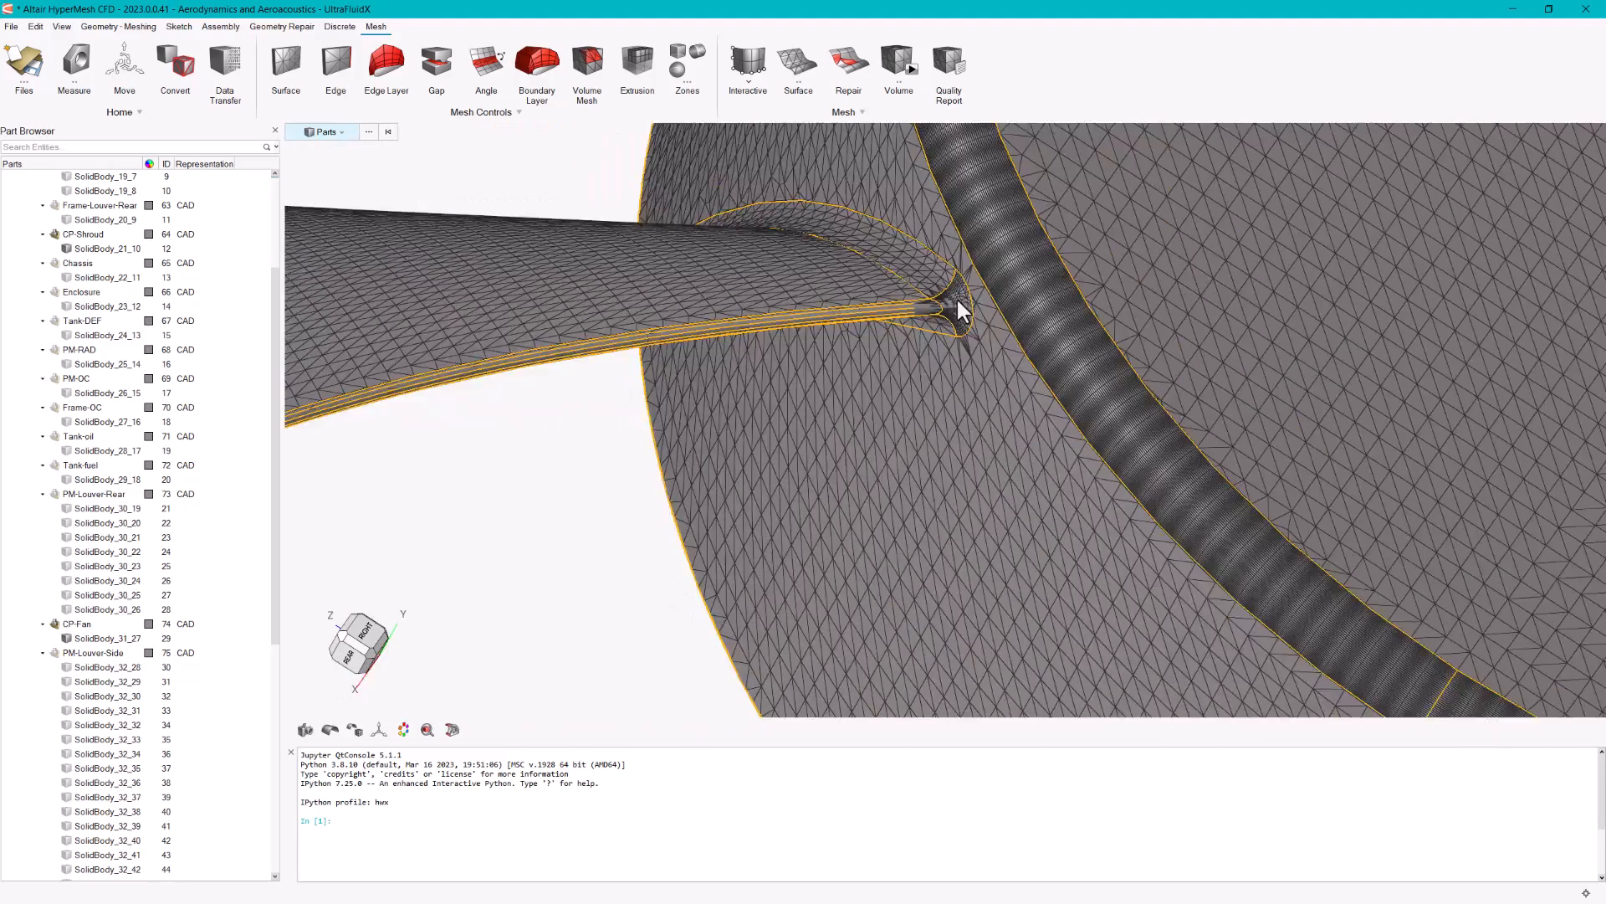
pyautogui.moveTo(1160, 233); pyautogui.dragTo(1072, 322, button='middle')
pyautogui.scroll(-4, 1125, 274)
pyautogui.scroll(5, 739, 527)
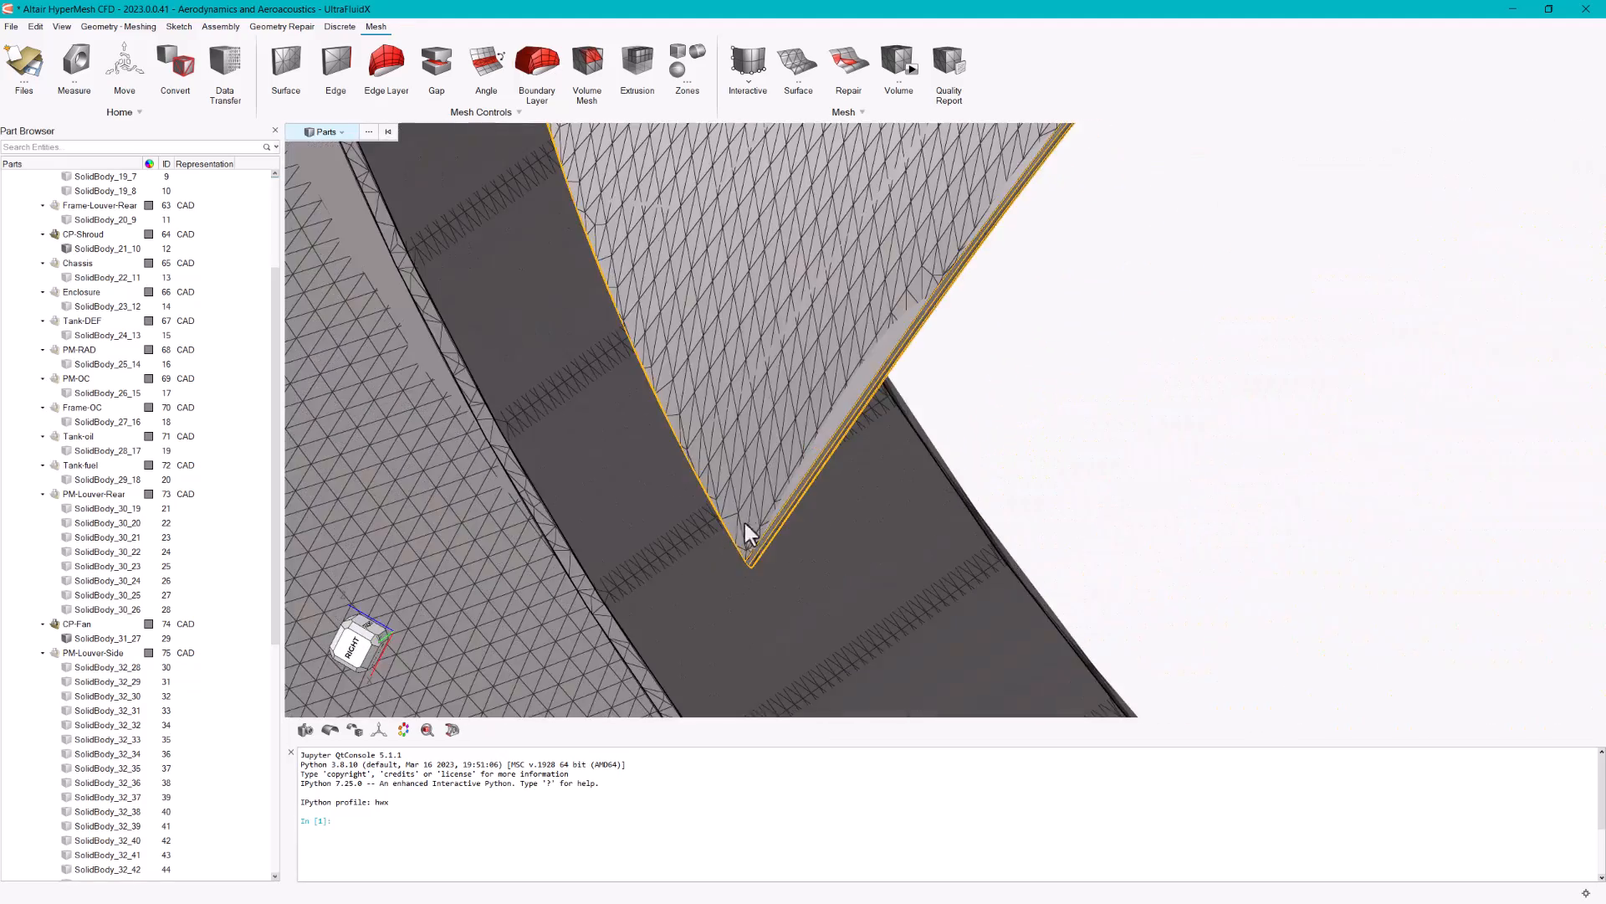
pyautogui.moveTo(764, 527); pyautogui.dragTo(940, 531, button='middle')
pyautogui.scroll(-6, 796, 452)
pyautogui.scroll(3, 1148, 390)
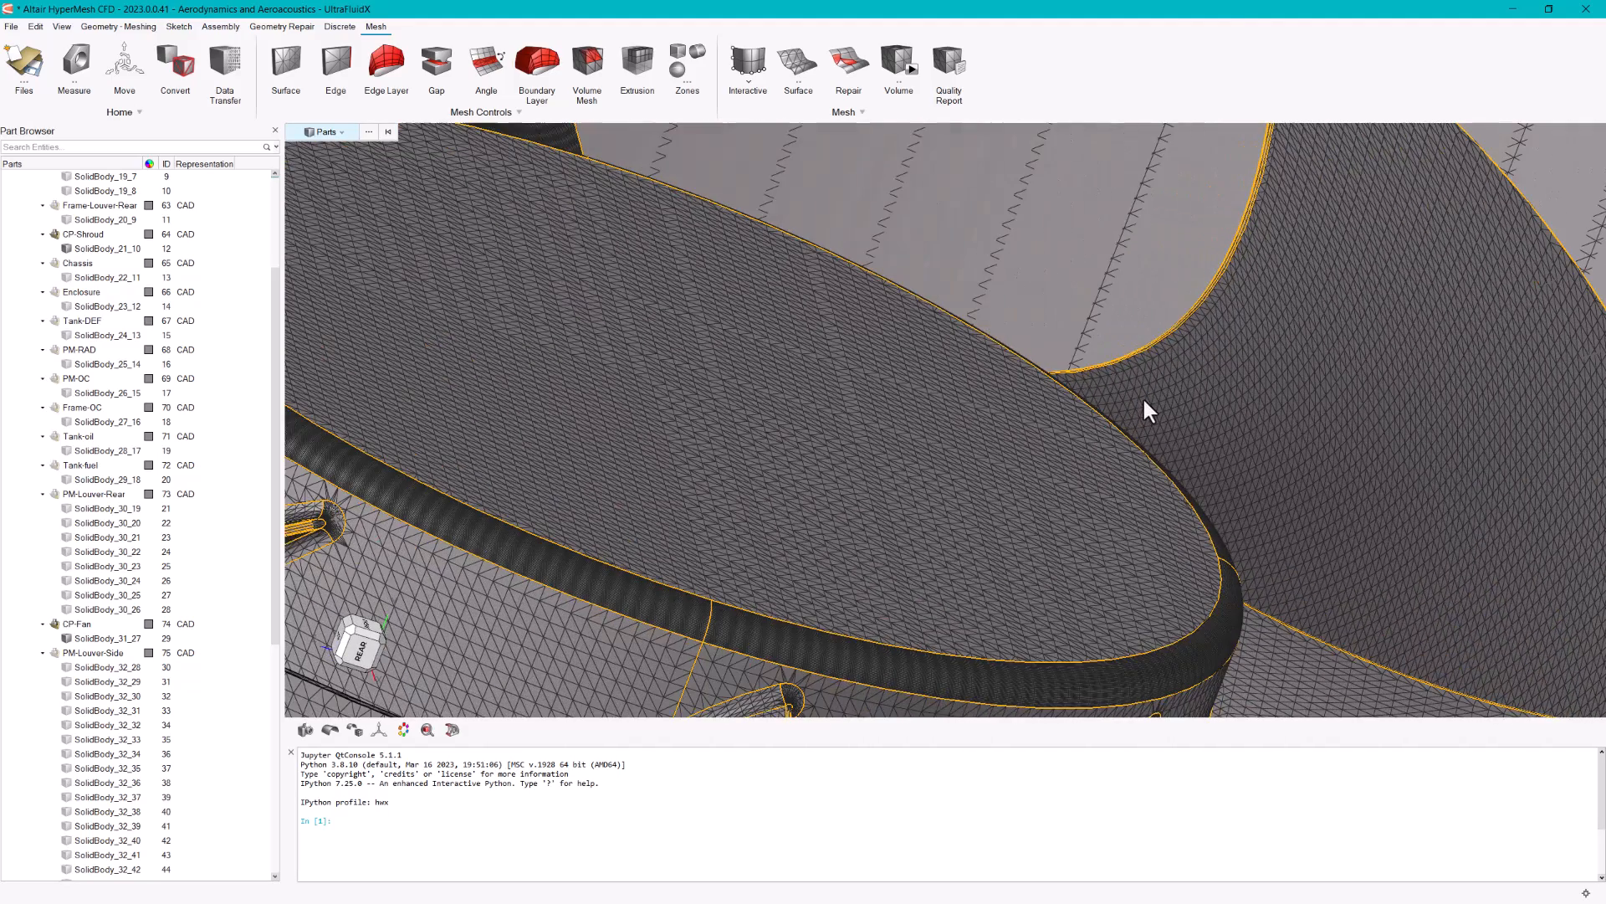
pyautogui.scroll(-2, 1142, 397)
pyautogui.scroll(-4, 1140, 402)
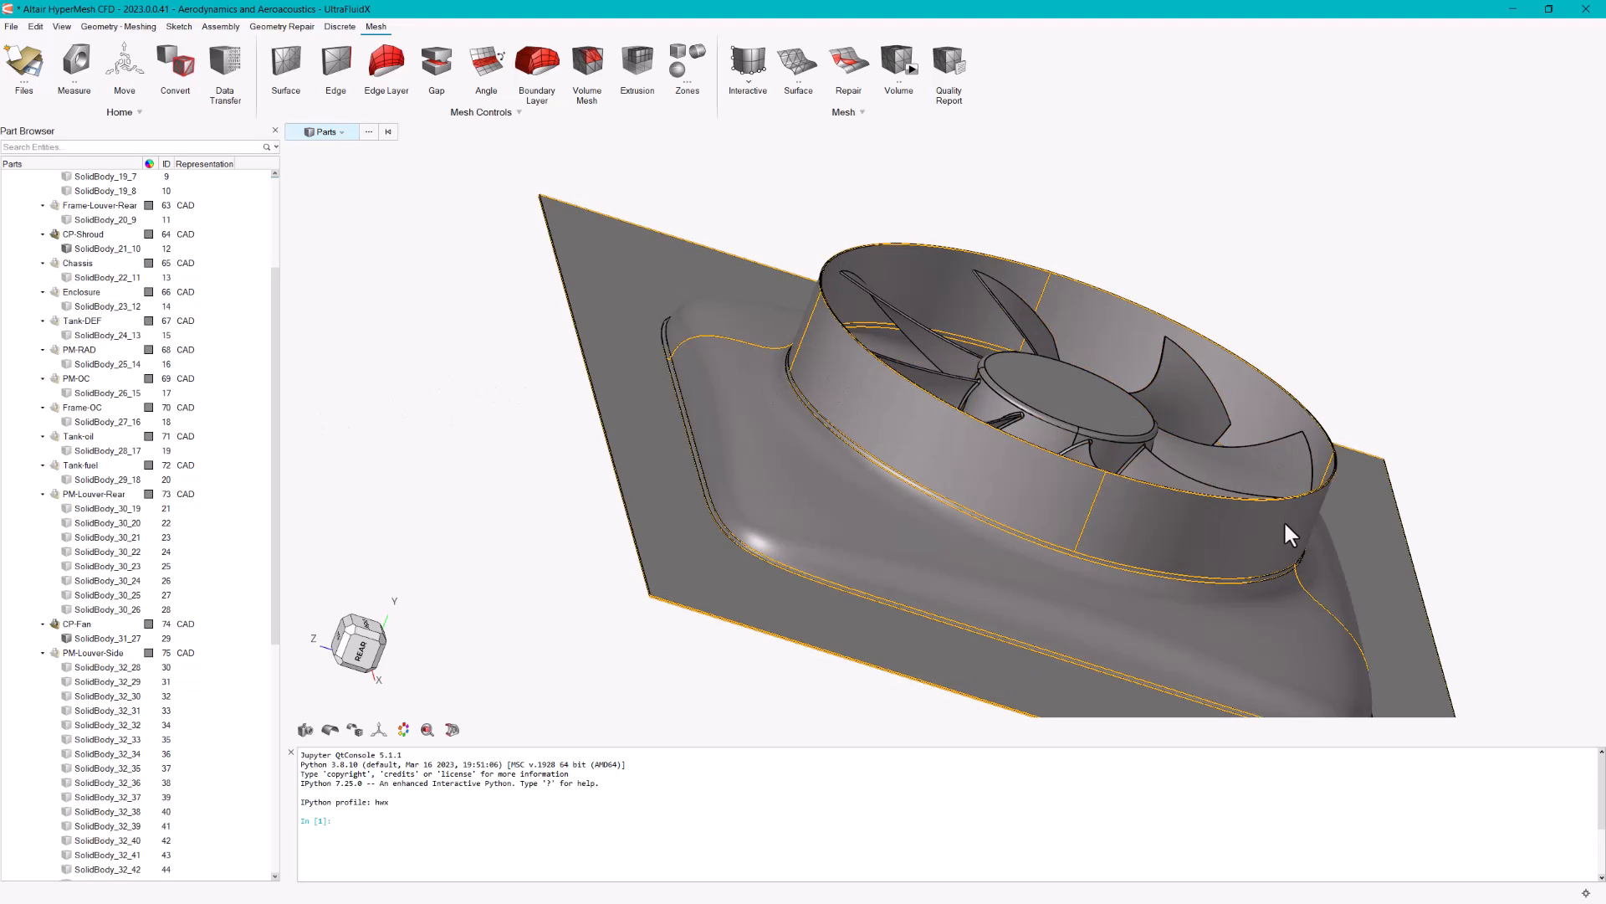
pyautogui.moveTo(1515, 465); pyautogui.dragTo(1244, 528, button='middle')
pyautogui.moveTo(1334, 480); pyautogui.dragTo(870, 362, button='right')
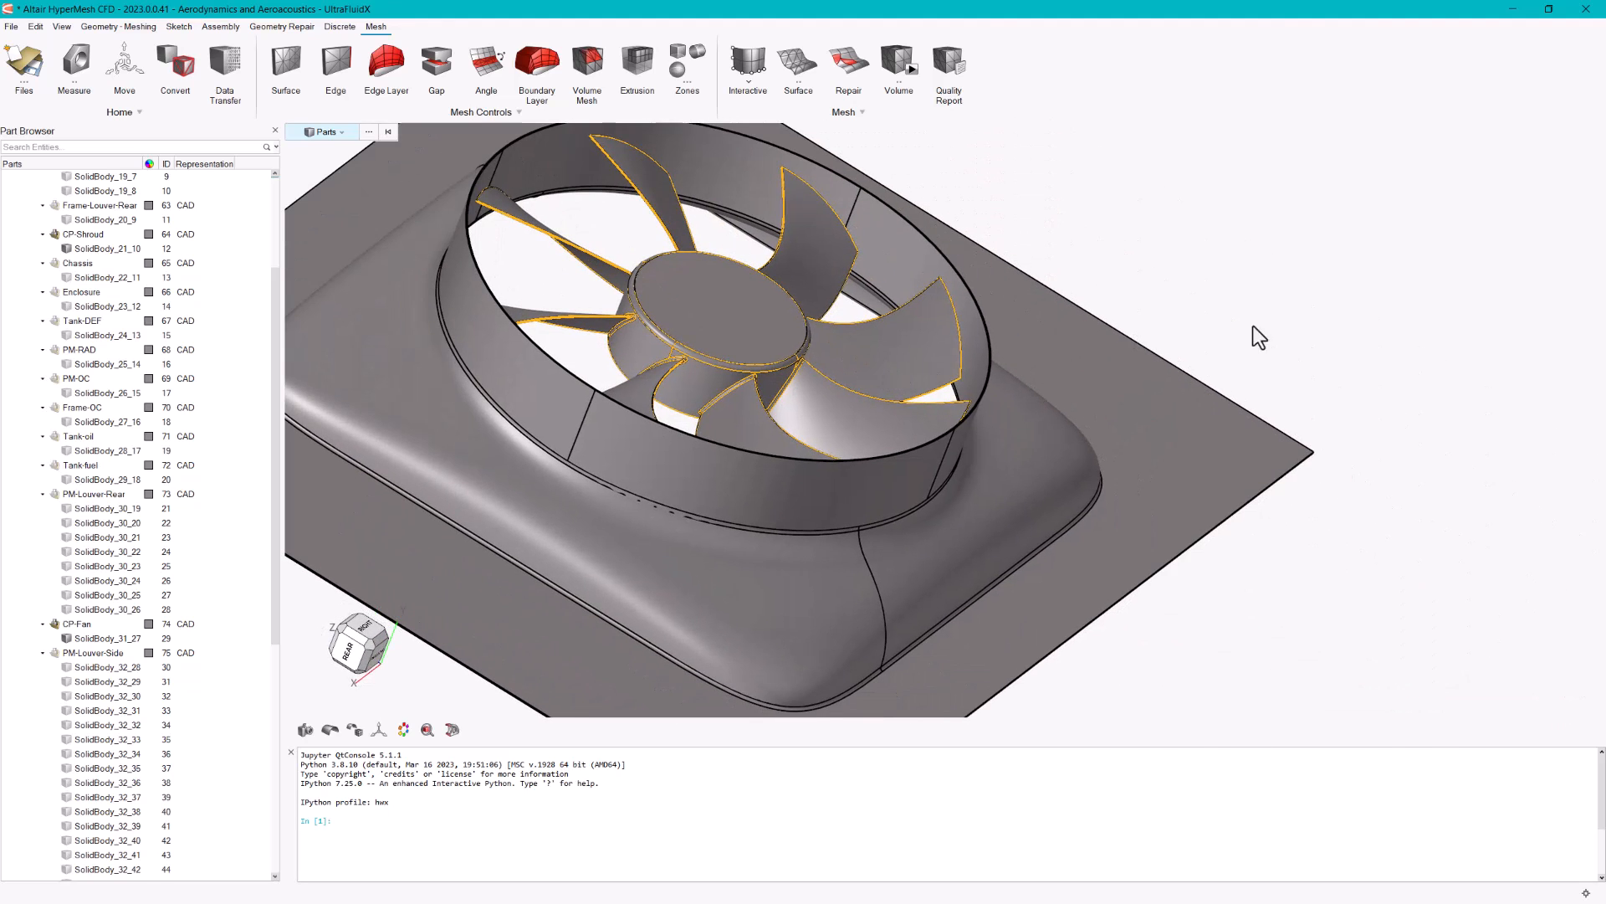
pyautogui.scroll(-5, 1213, 343)
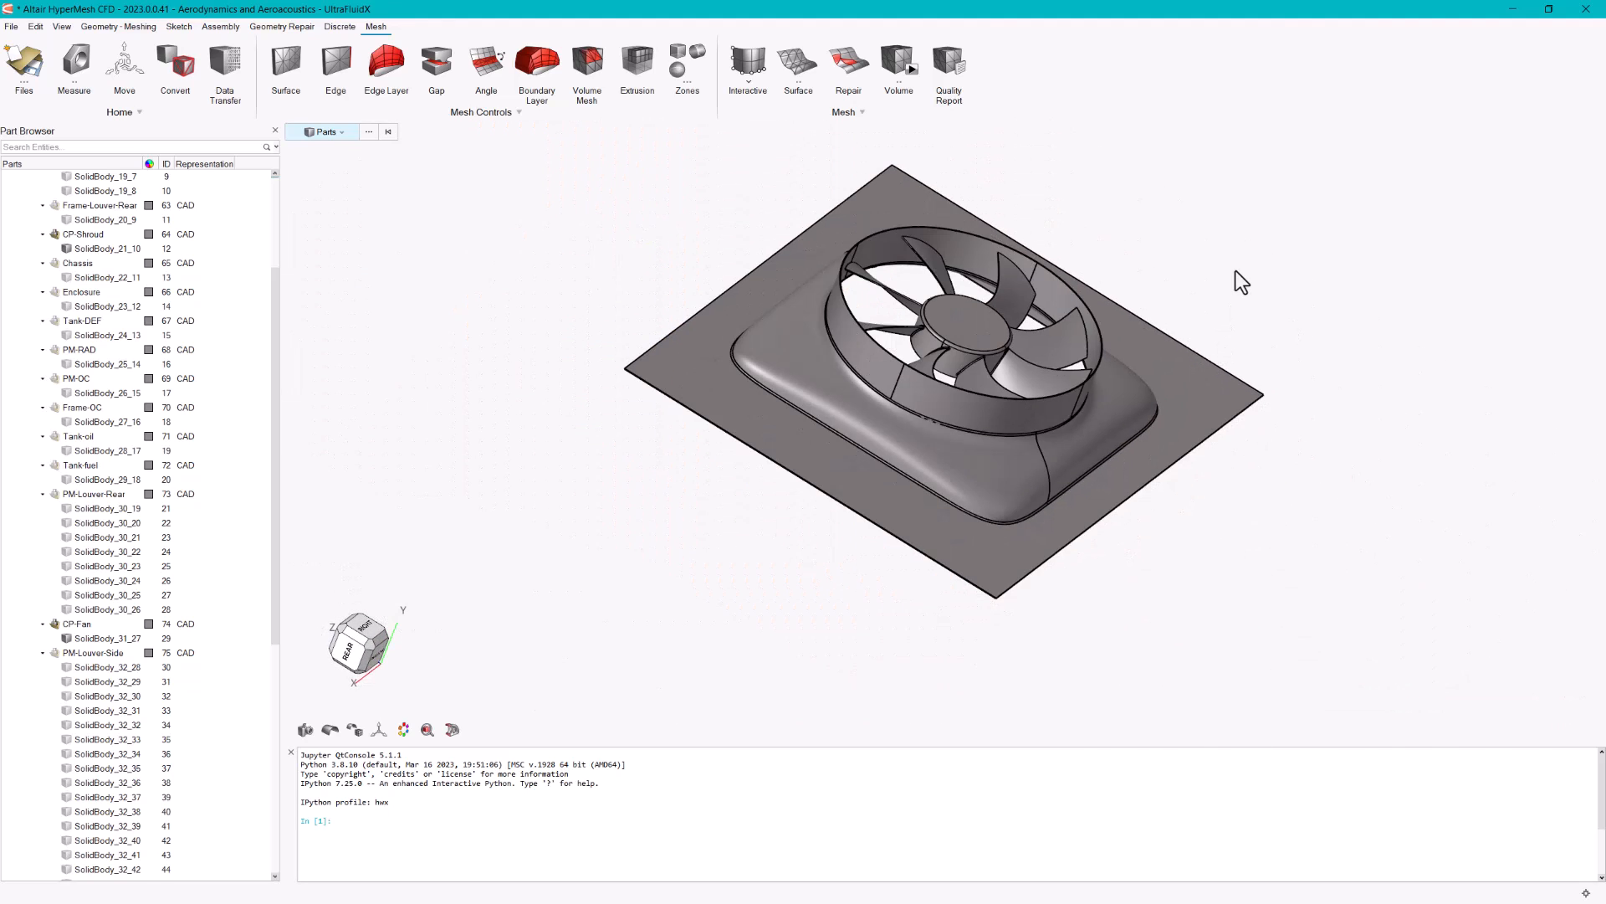
pyautogui.moveTo(1233, 277); pyautogui.dragTo(1197, 353, button='right')
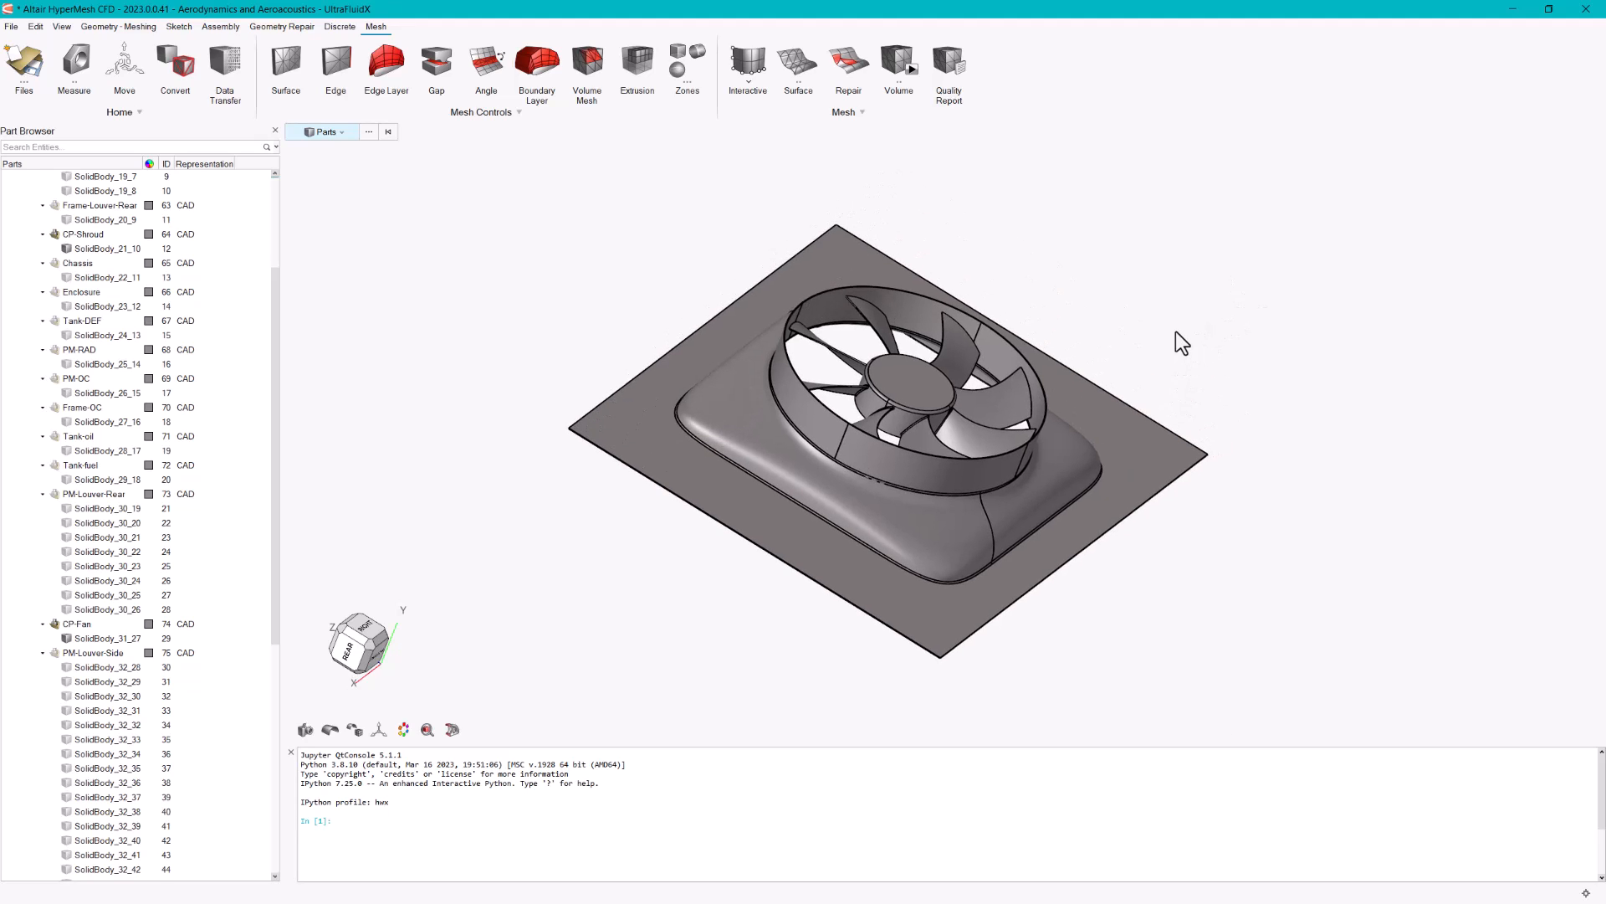
# - Reverse the displayed parts to hide the meshed shroud and fan and show all the other parts
pyautogui.rightClick(1305, 317)
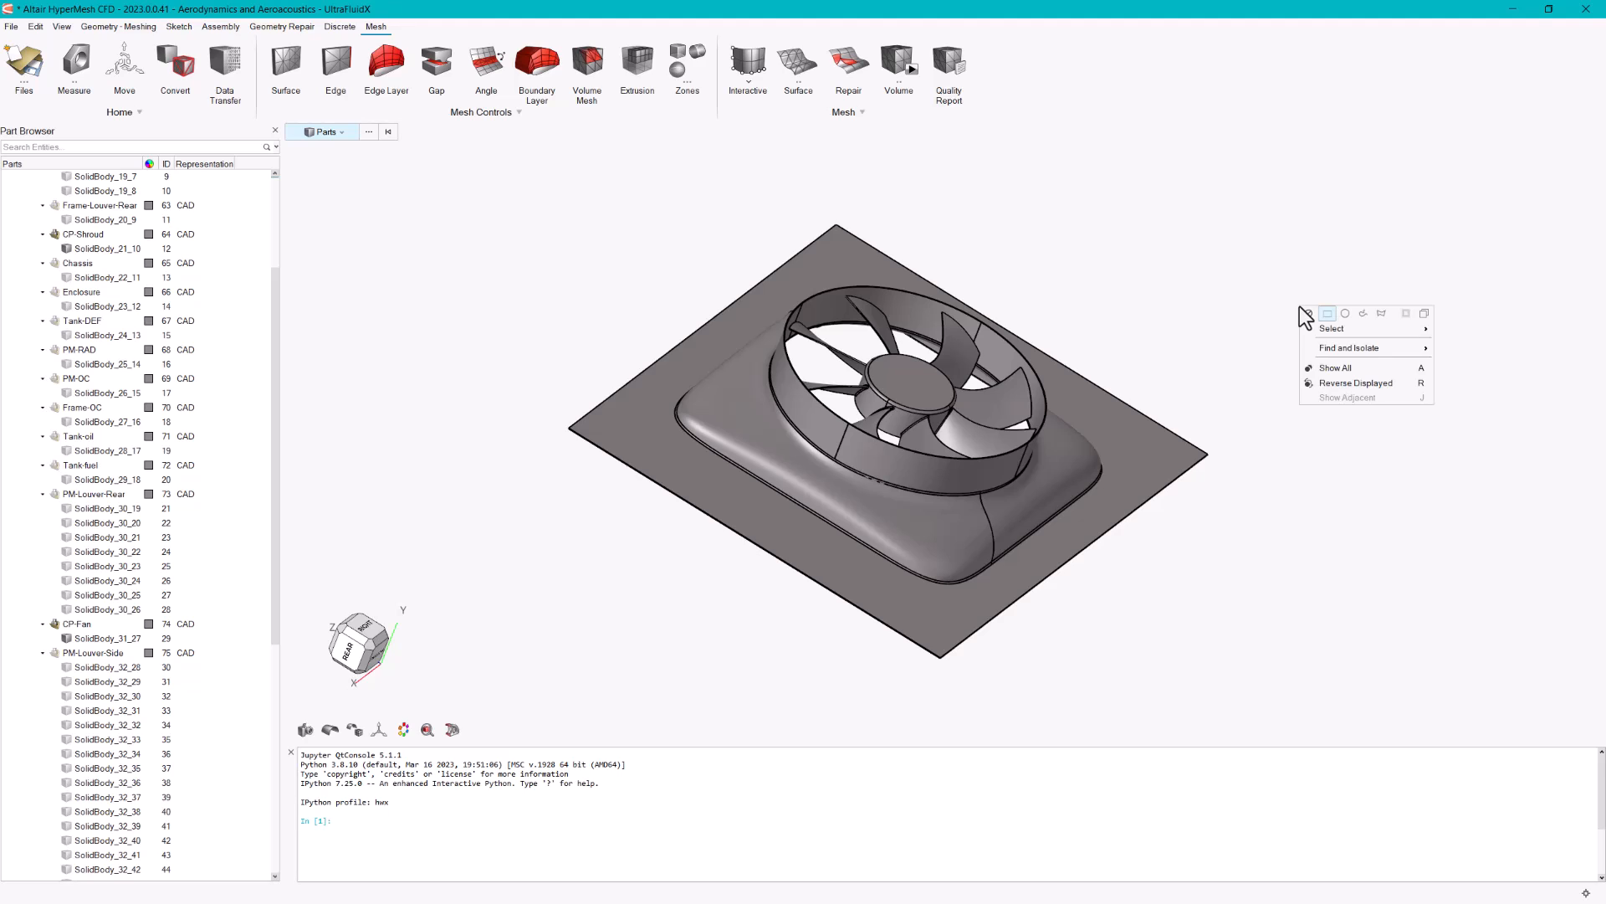
pyautogui.click(1399, 383)
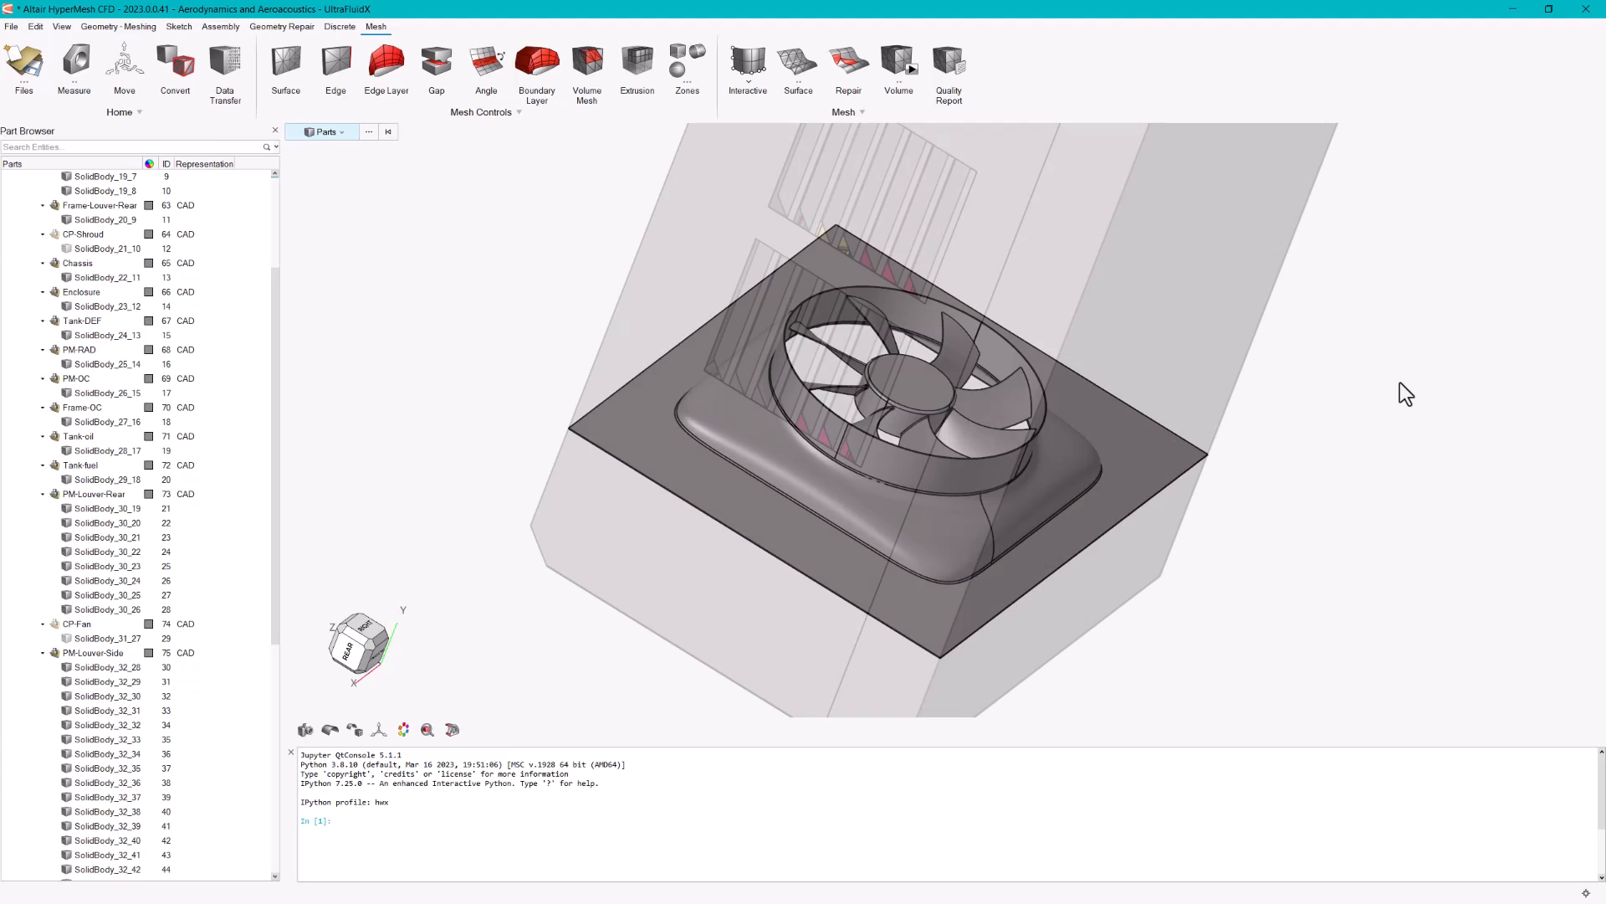
pyautogui.moveTo(1301, 544); pyautogui.dragTo(846, 542, button='middle')
pyautogui.moveTo(846, 541); pyautogui.dragTo(1088, 440, button='right')
pyautogui.scroll(-3, 1087, 440)
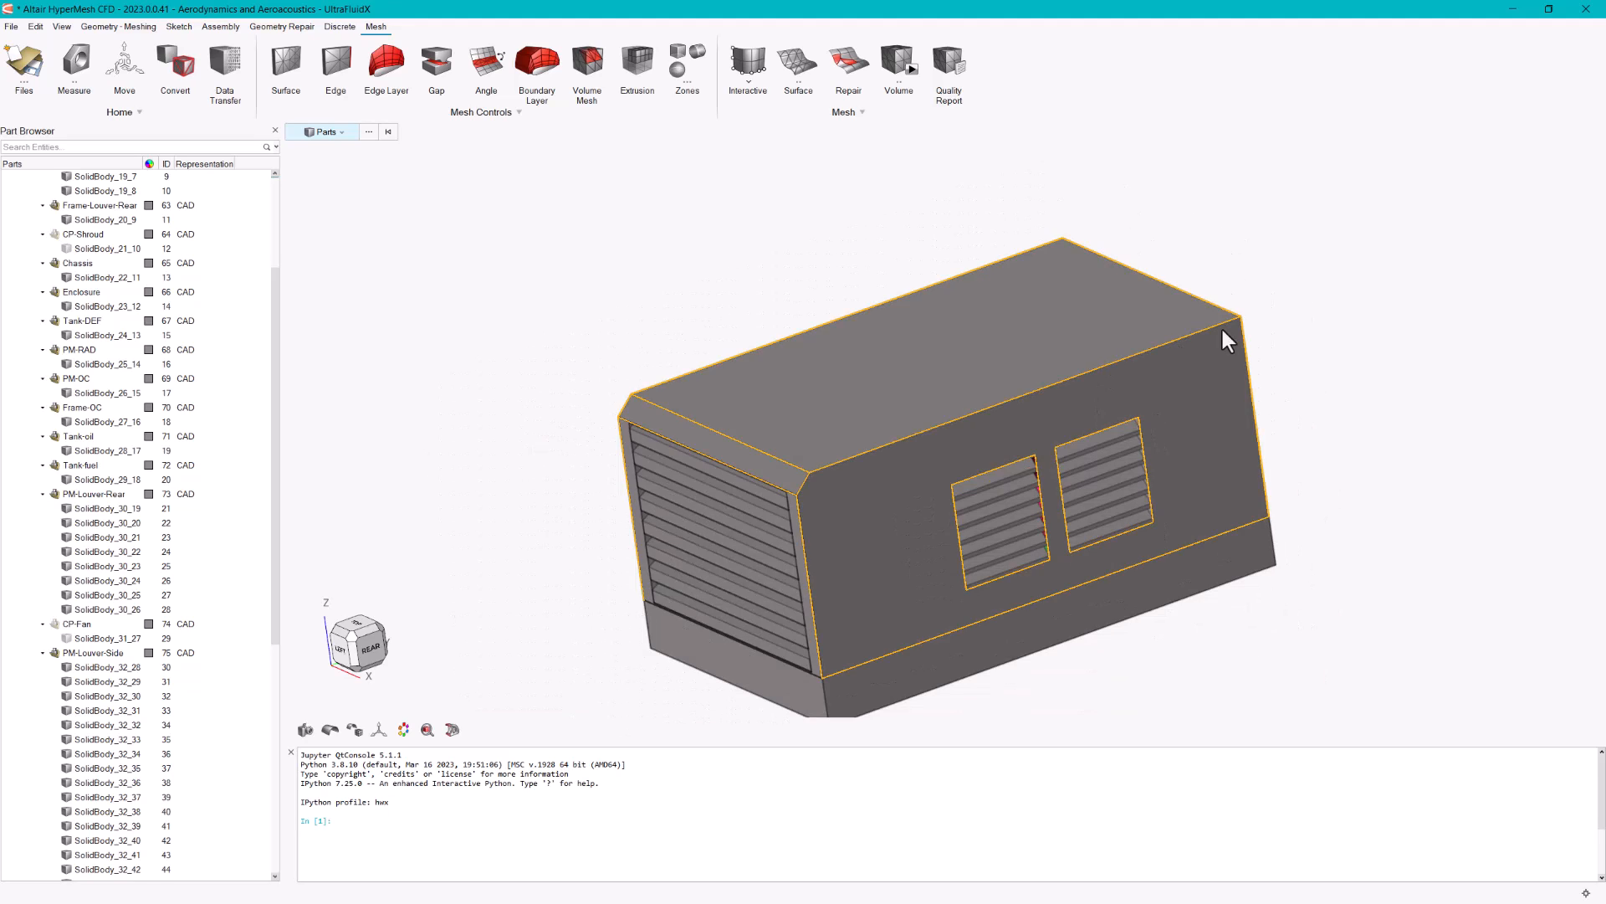
pyautogui.moveTo(1168, 292); pyautogui.dragTo(1098, 498, button='middle')
pyautogui.moveTo(1078, 477); pyautogui.dragTo(1012, 425, button='right')
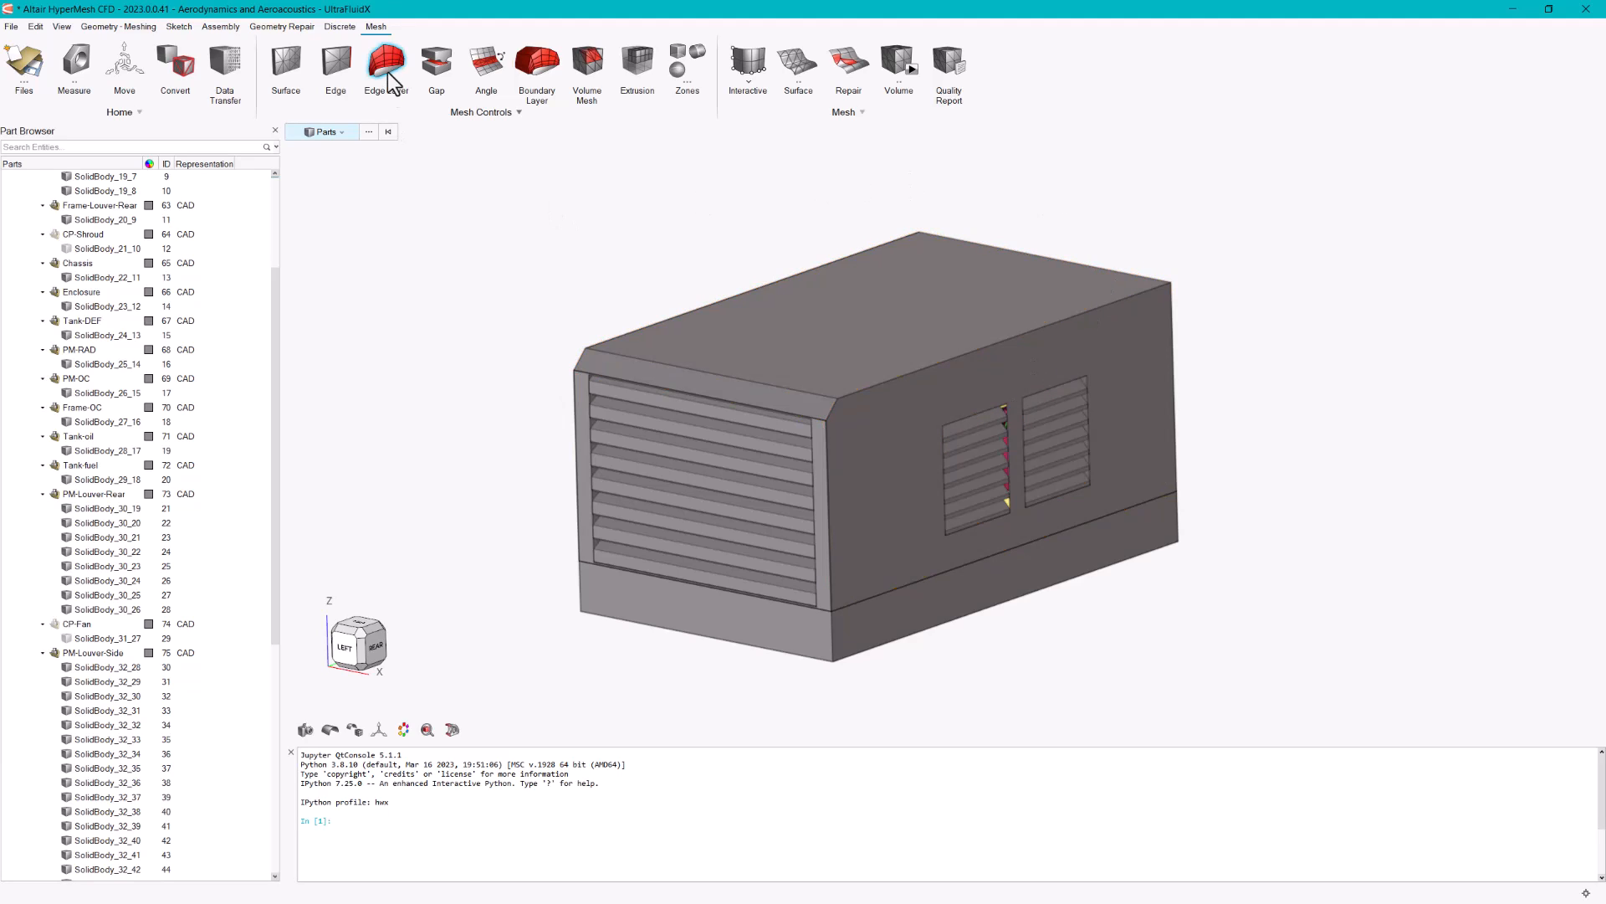
# - Start surface meshing for the remaining parts with an average element size of 0.05 and a geometric feature angle of 15
pyautogui.click(802, 71)
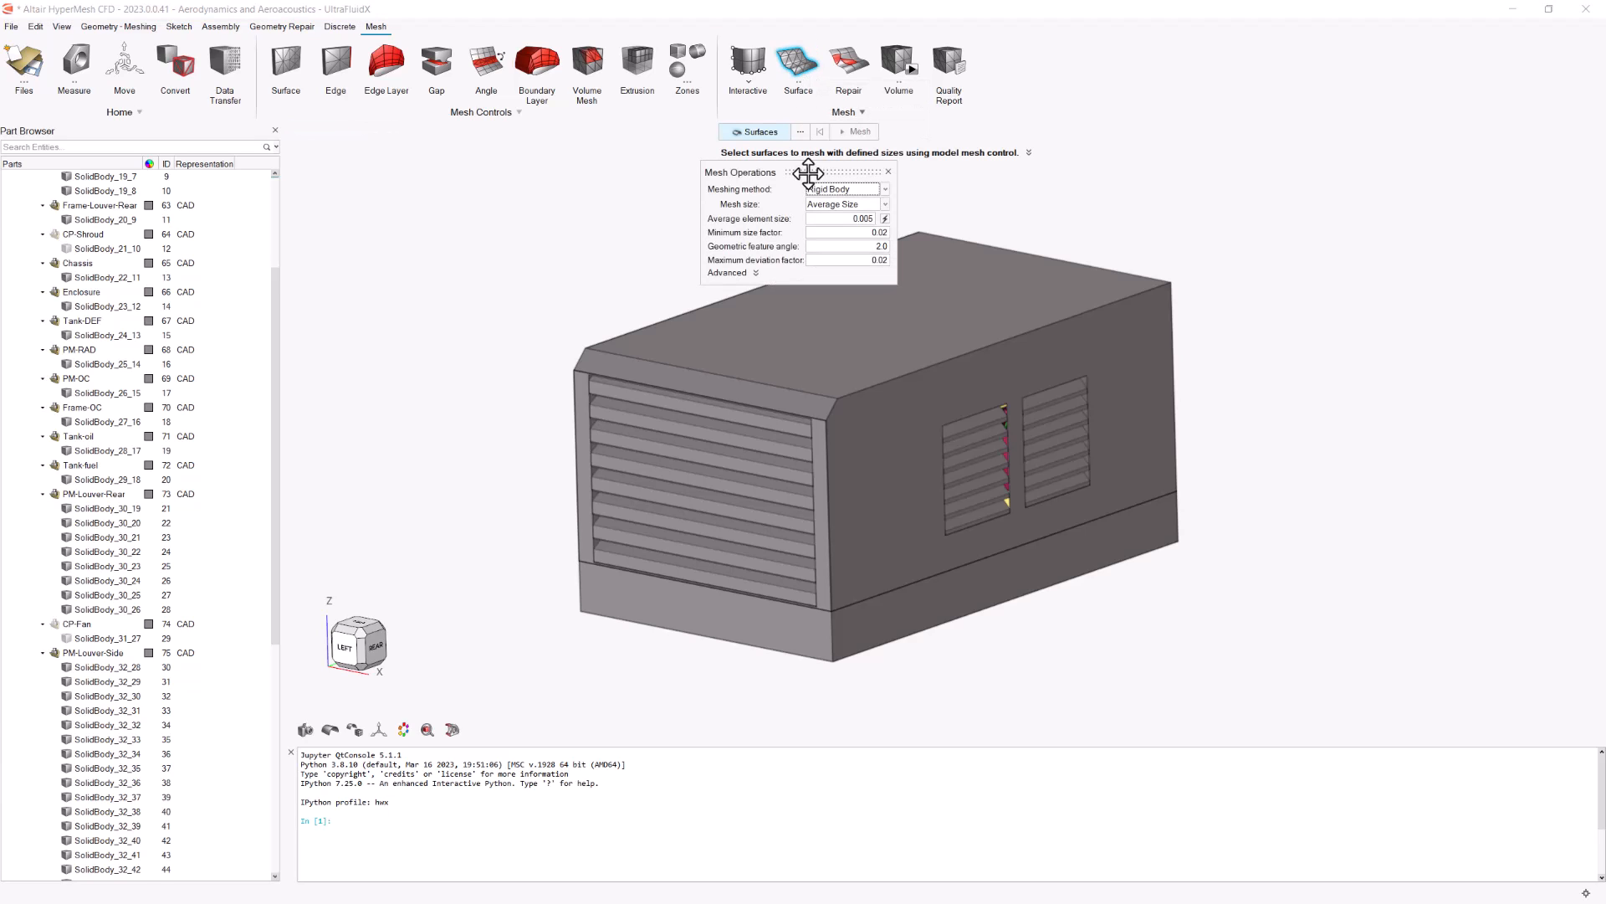
pyautogui.moveTo(810, 168); pyautogui.dragTo(518, 178)
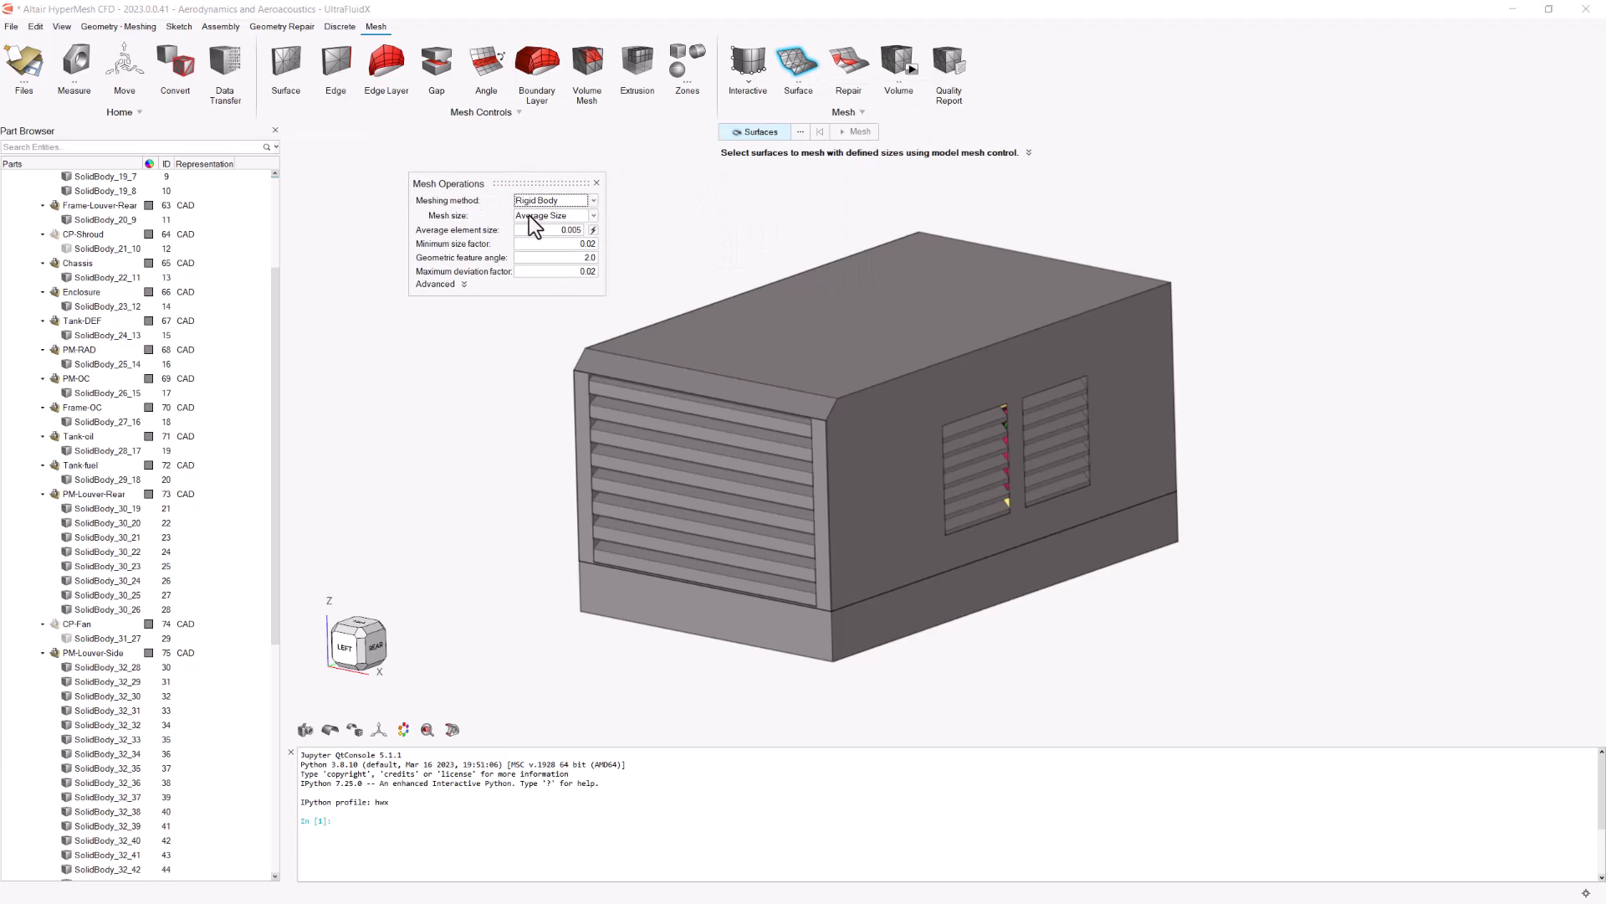
pyautogui.click(569, 230)
pyautogui.press('Return')
pyautogui.click(583, 256)
pyautogui.write('15')
pyautogui.press('Tab')
pyautogui.click(696, 245)
# - Mesh all surfaces of the displayed parts with these settings and leave the surface mesh tool
pyautogui.scroll(-5, 695, 246)
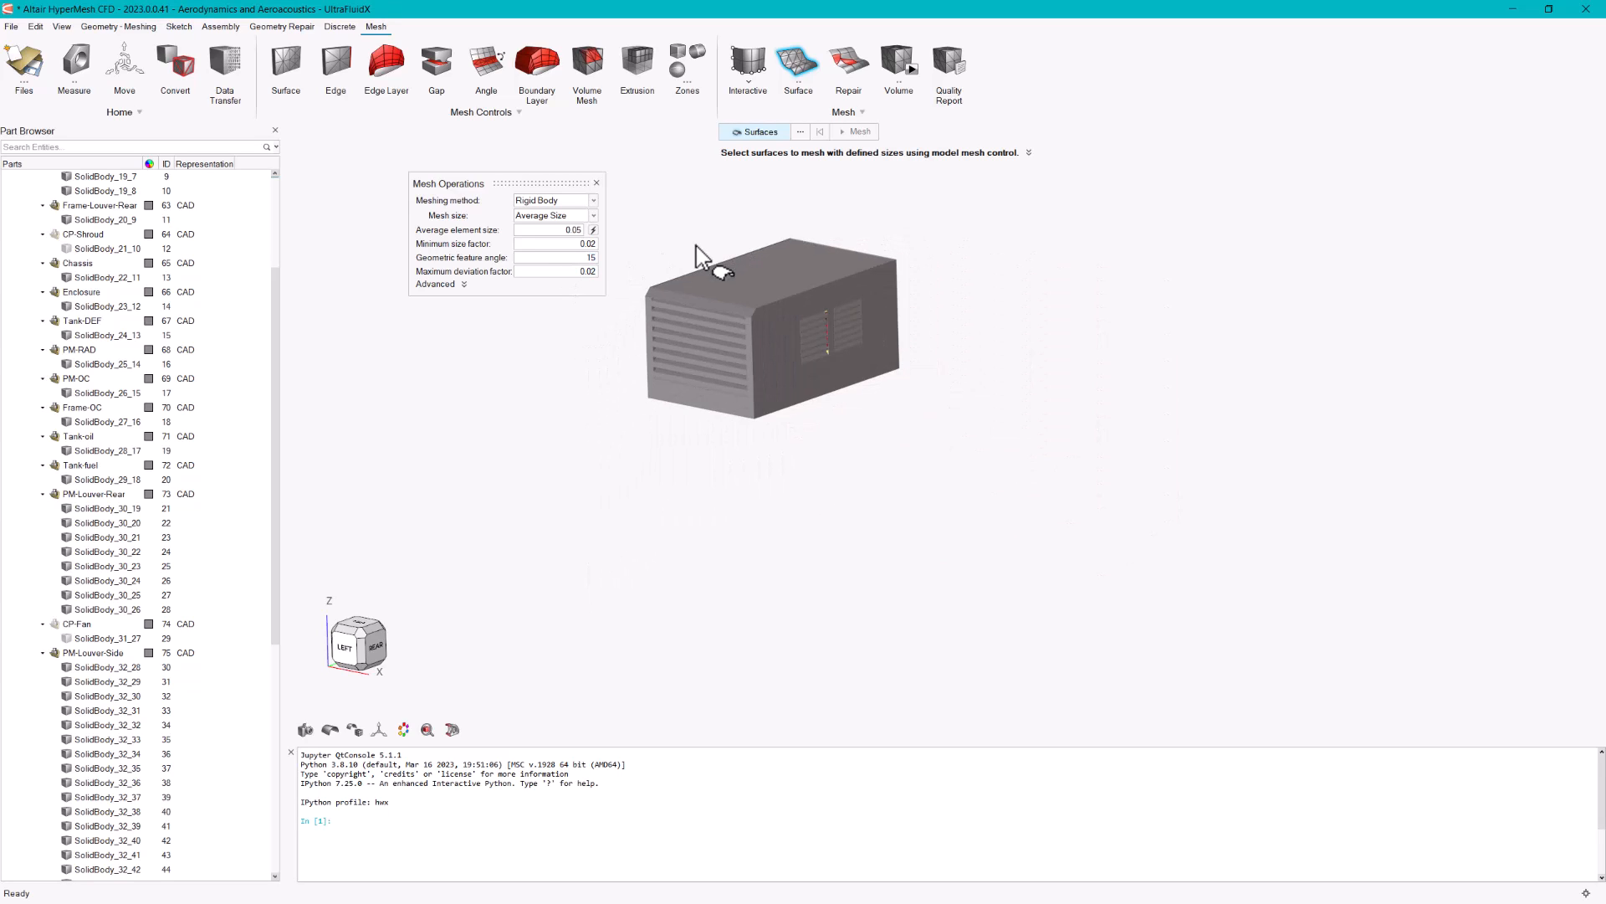
pyautogui.moveTo(684, 223); pyautogui.dragTo(1159, 563)
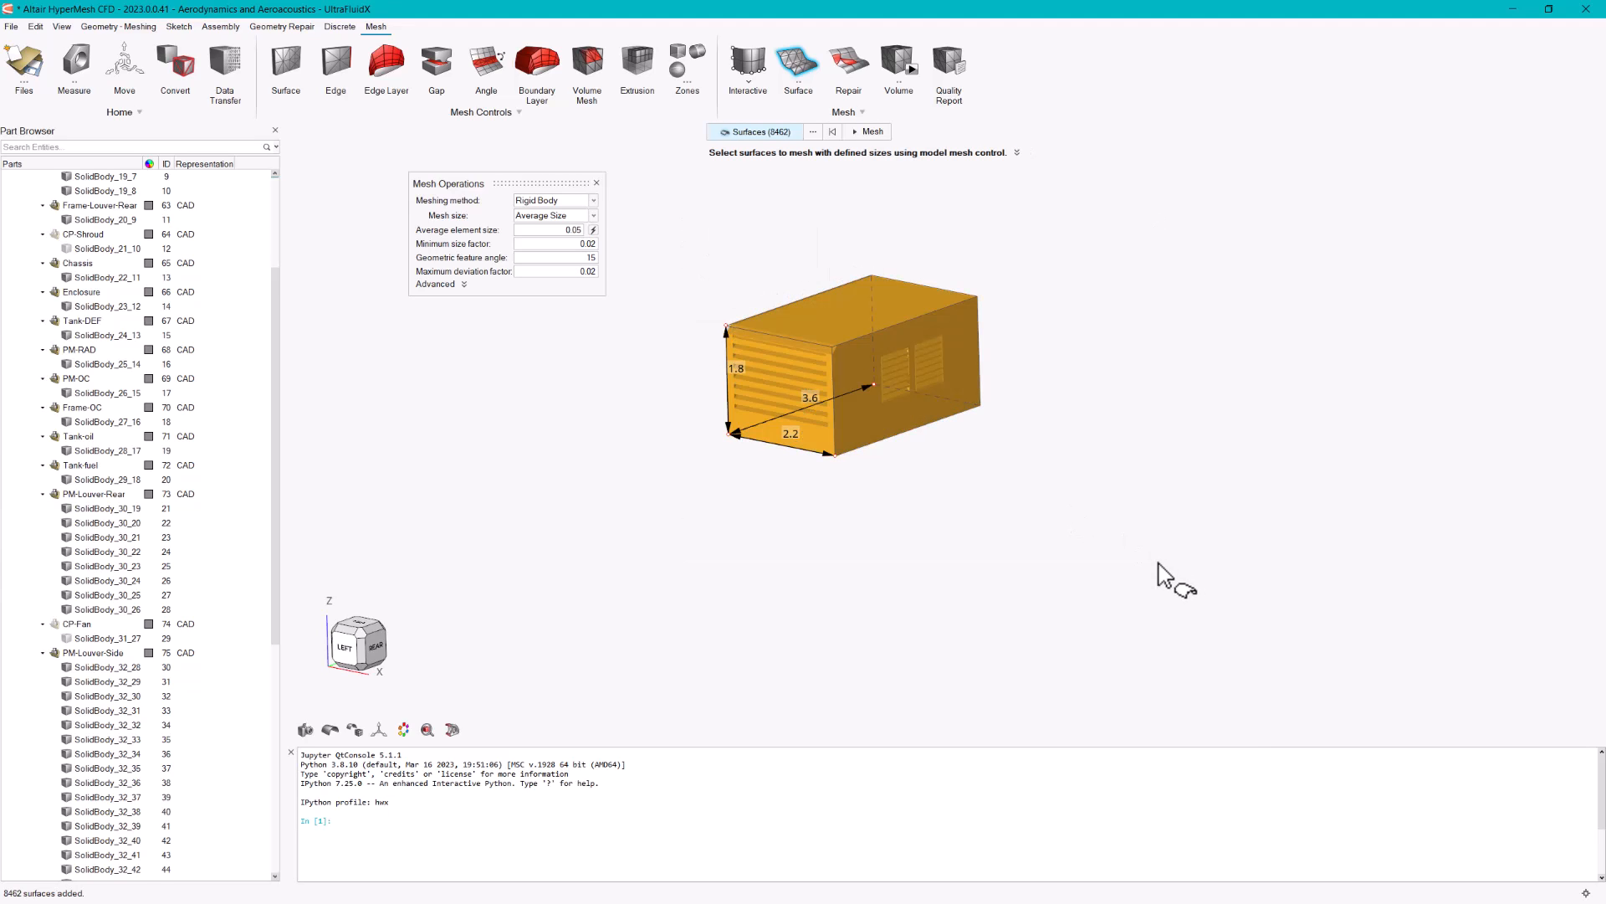
pyautogui.click(872, 133)
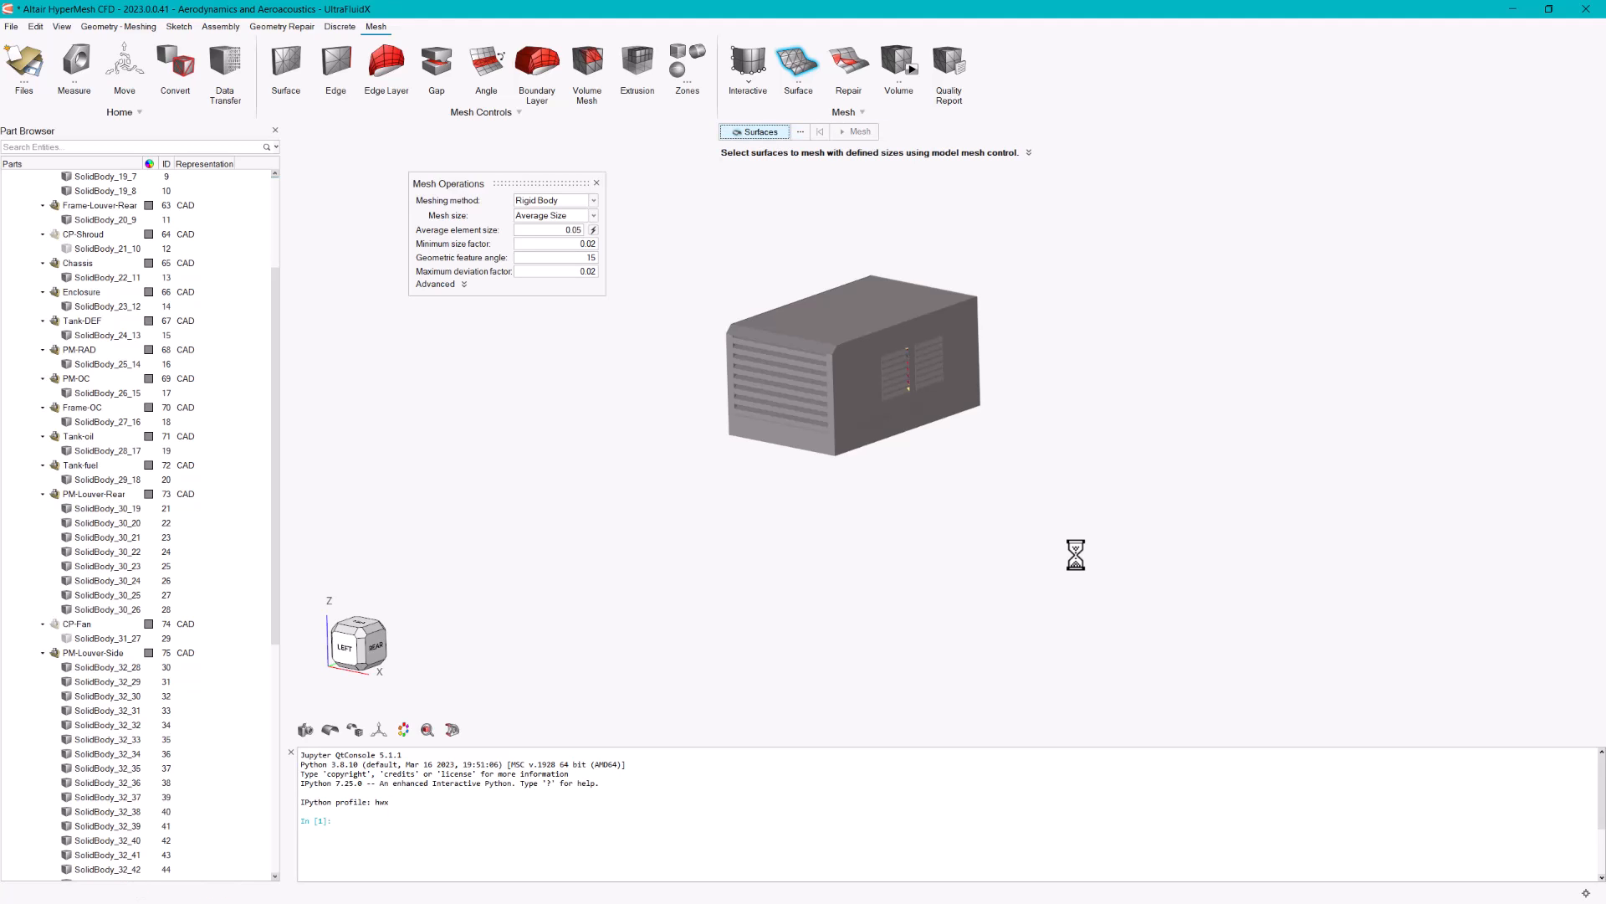
pyautogui.scroll(5, 835, 350)
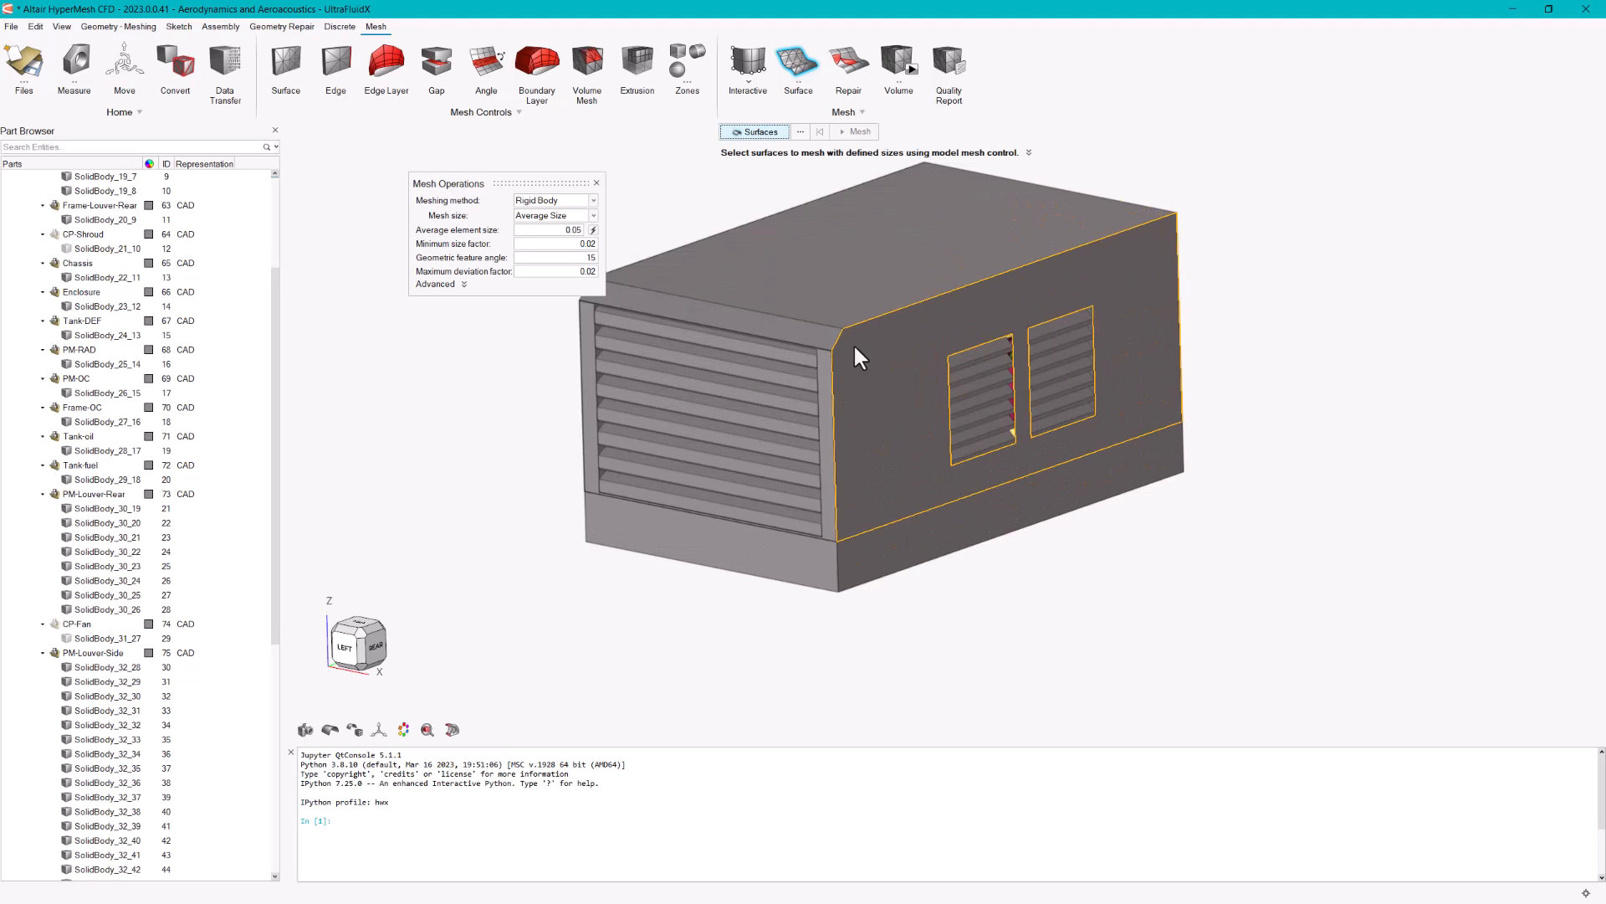
pyautogui.scroll(8, 926, 301)
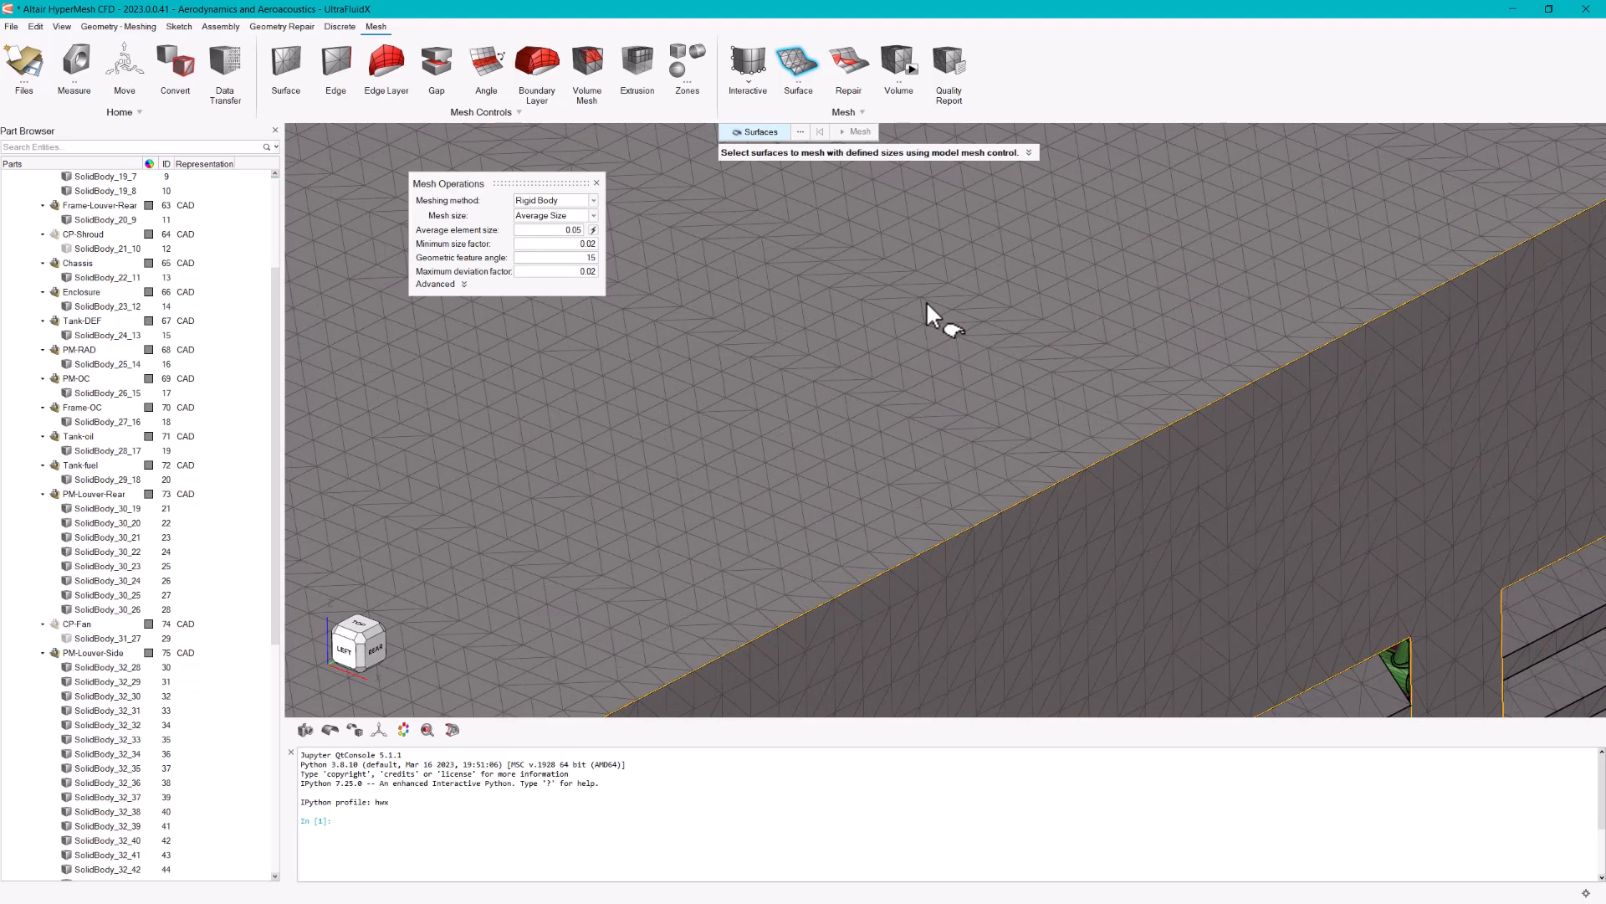
pyautogui.scroll(-8, 931, 333)
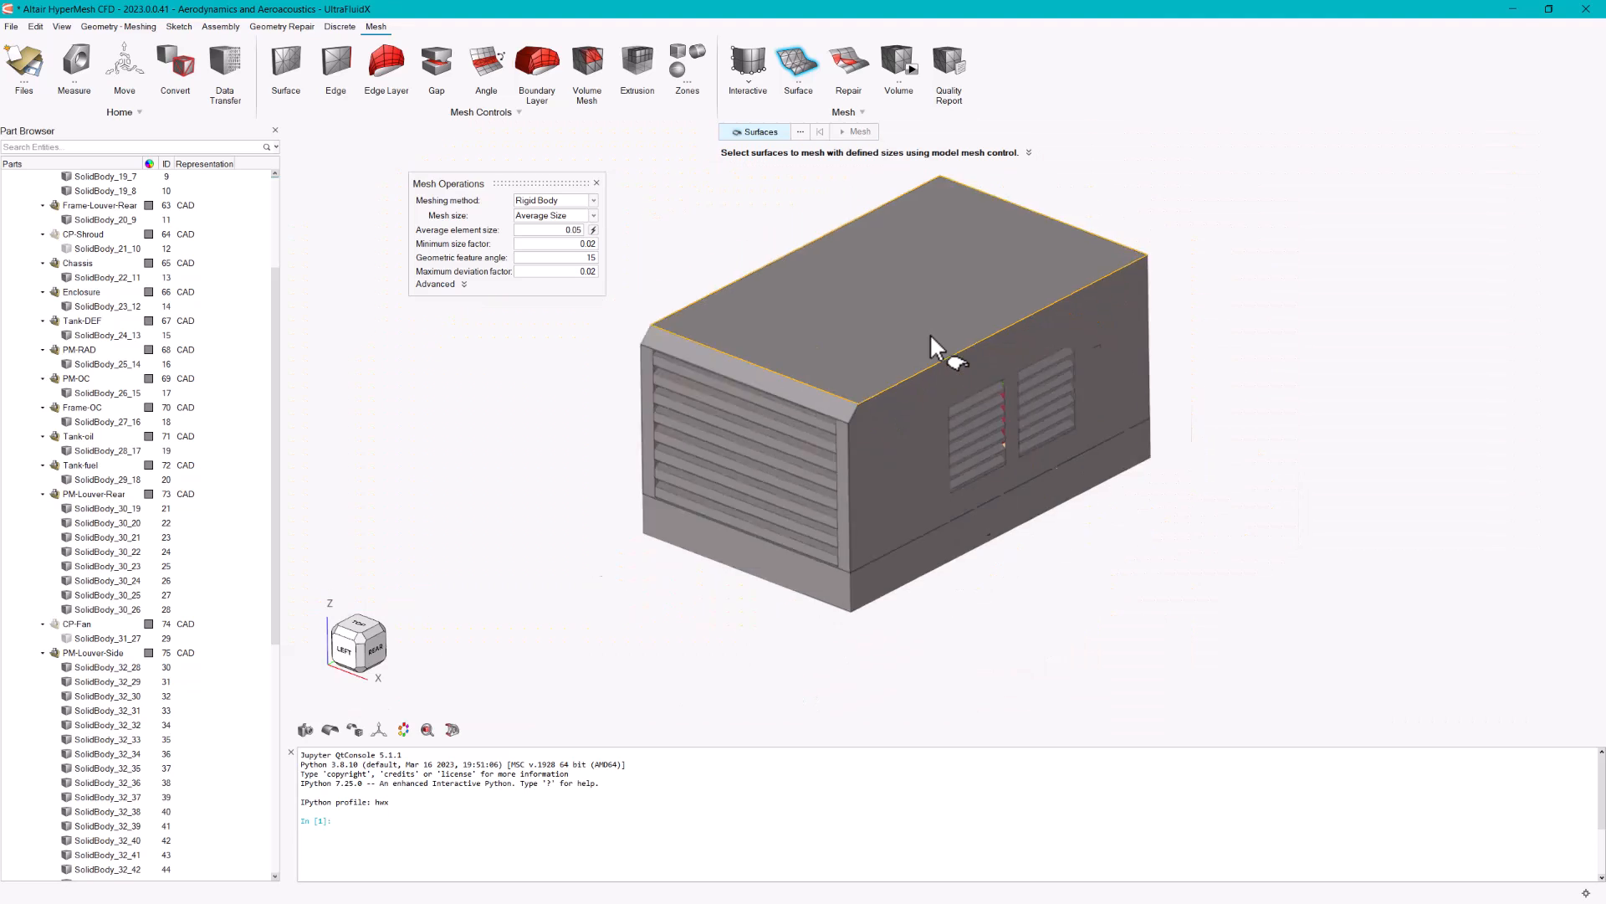
pyautogui.rightClick(1208, 298)
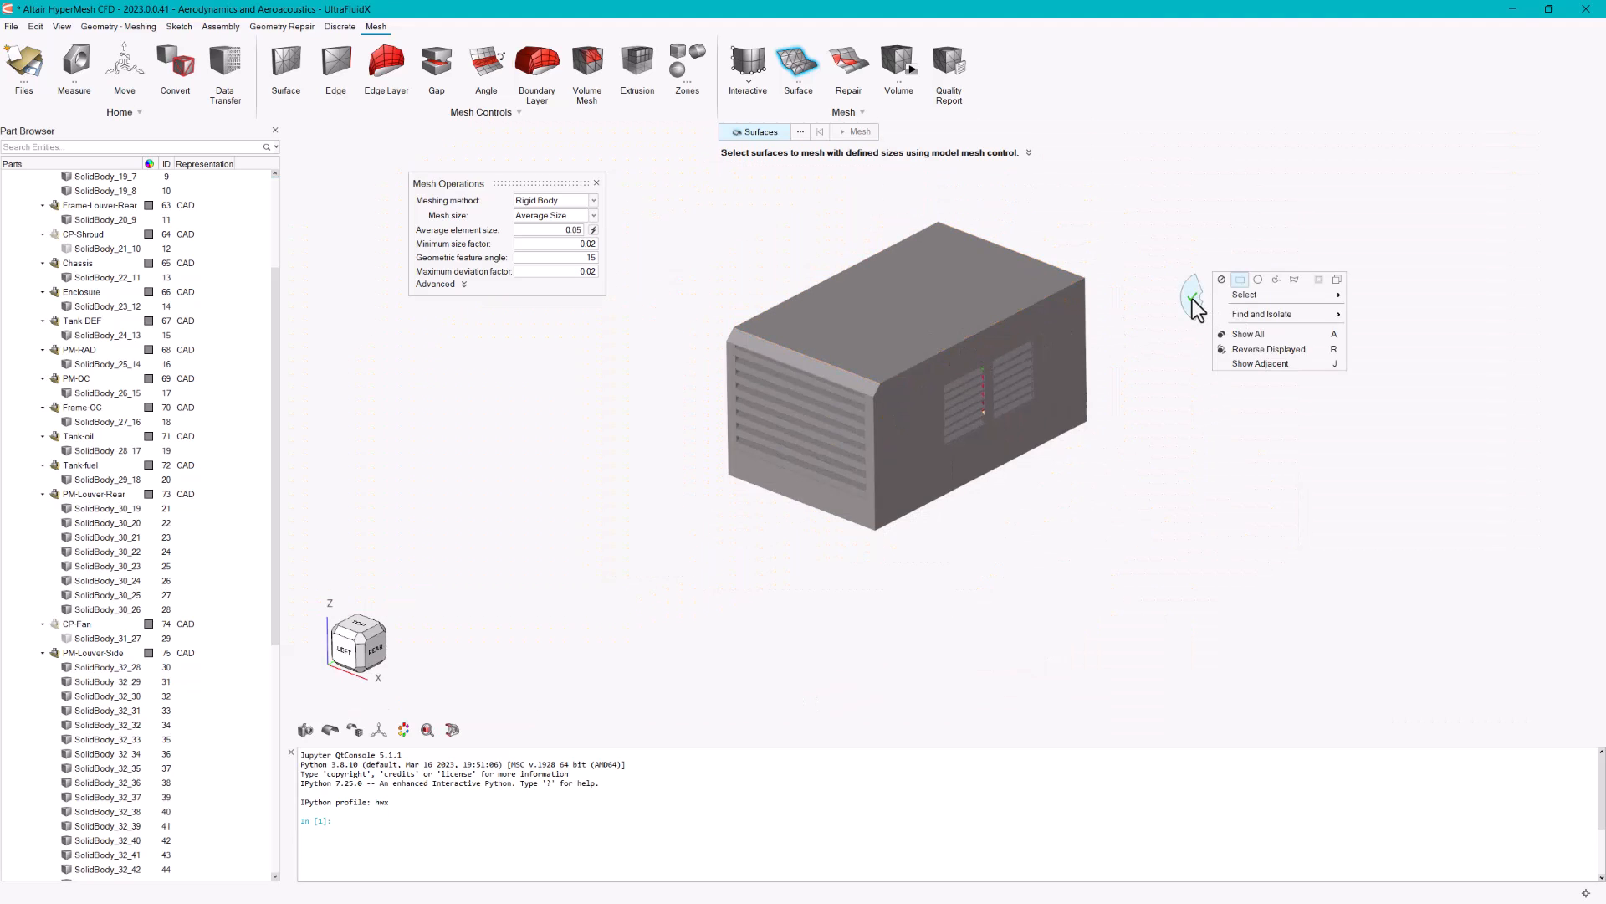
pyautogui.click(1192, 299)
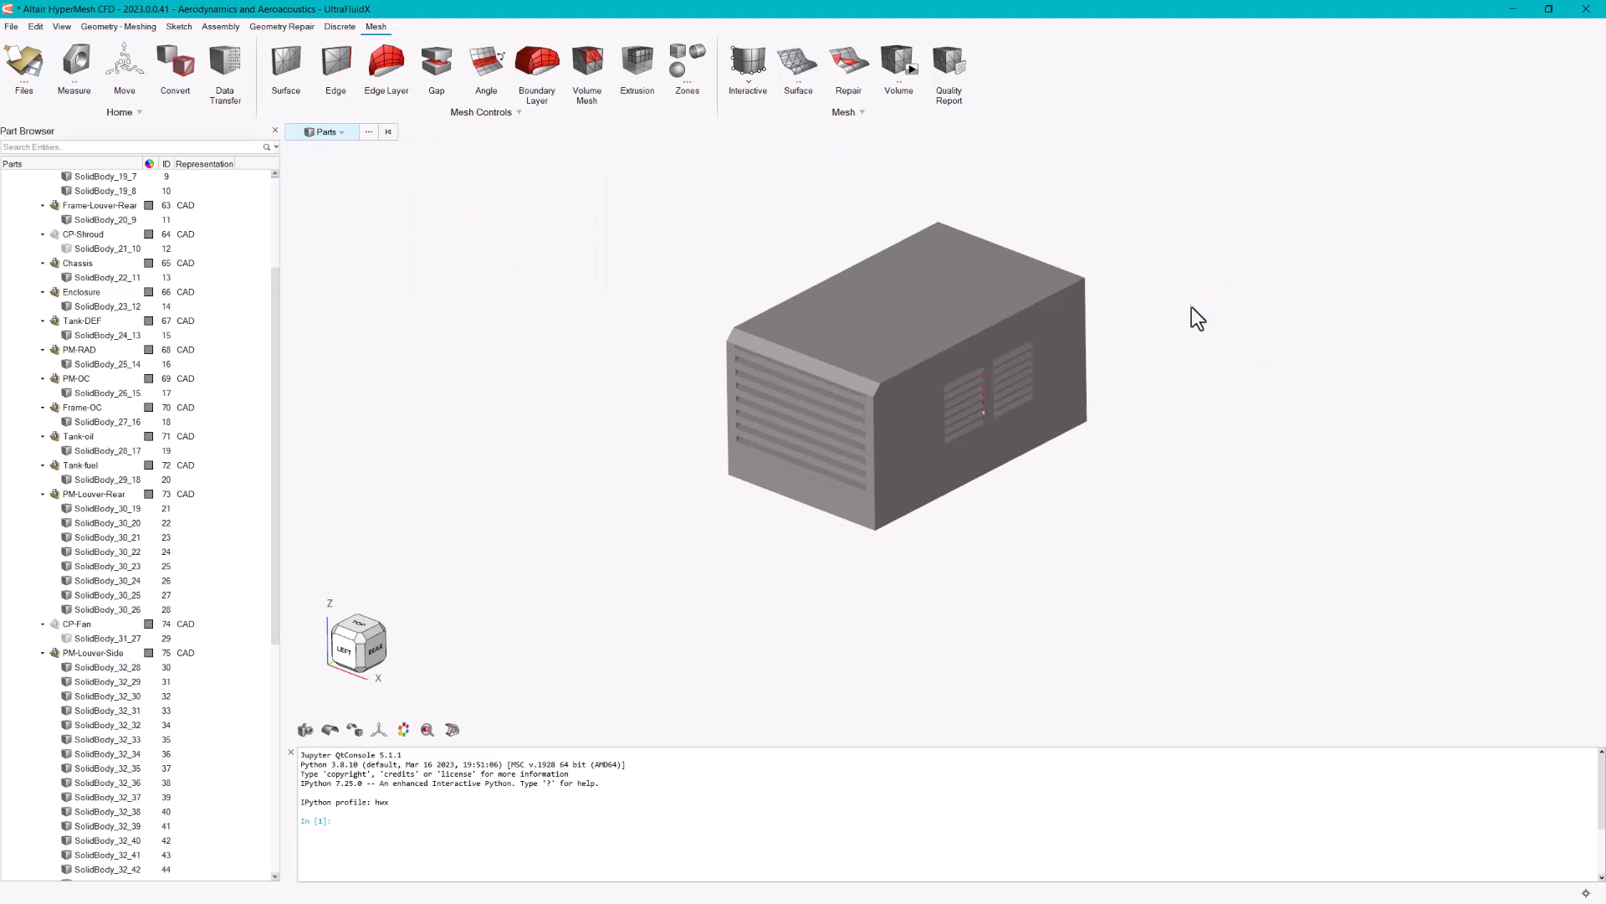
# - Hide the Enclosure part to expose the engine, louvers and tanks inside
pyautogui.scroll(6, 901, 408)
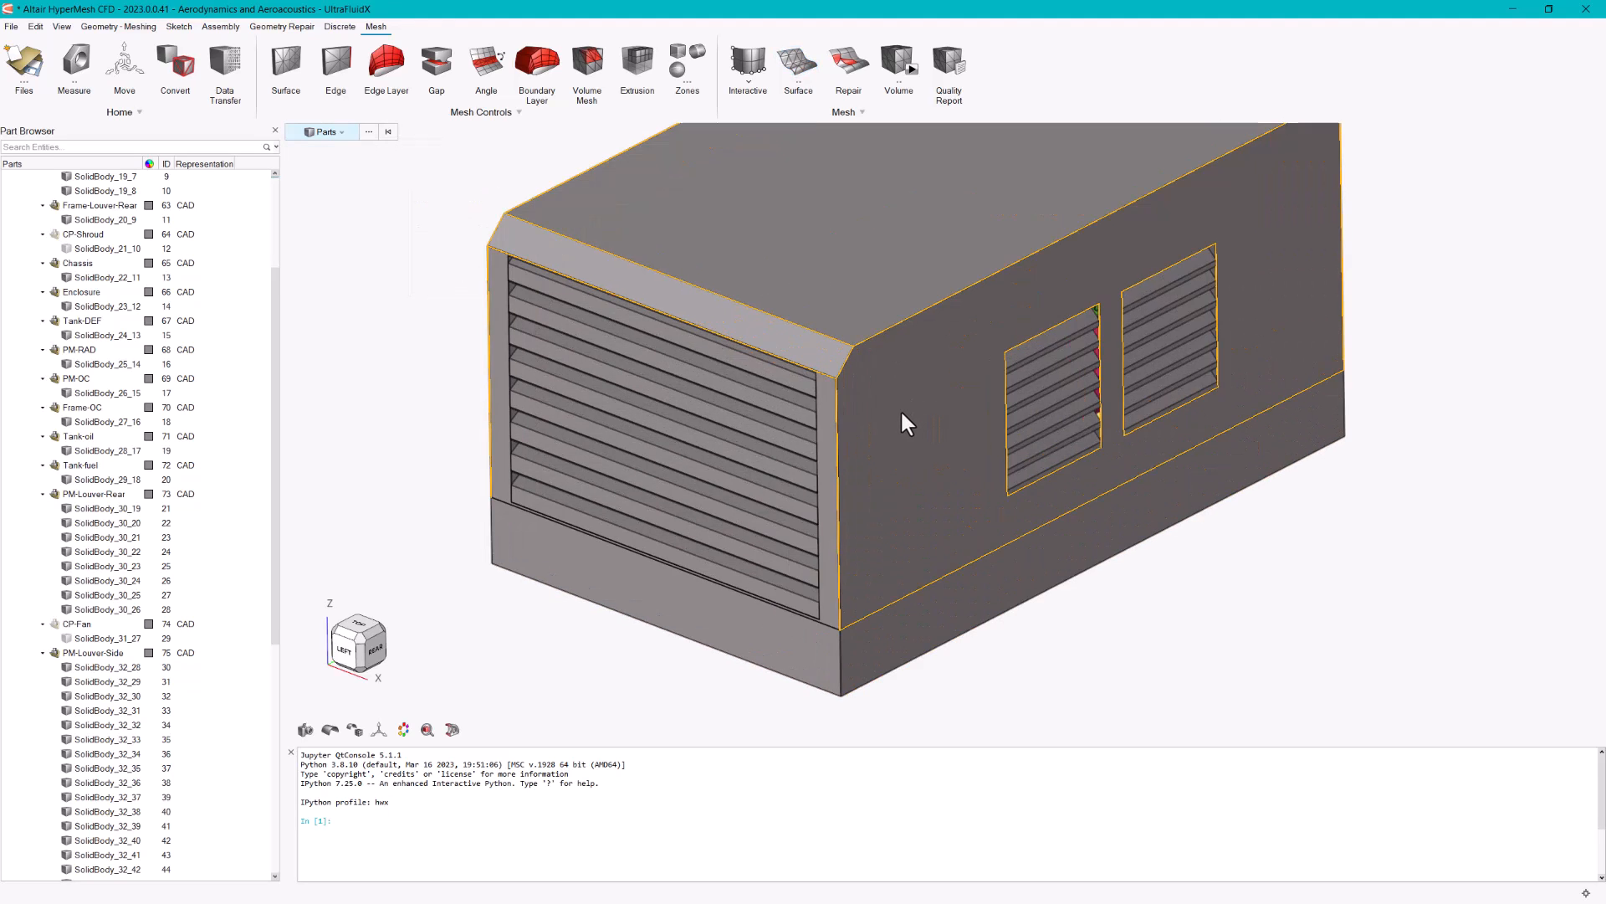
pyautogui.moveTo(900, 409); pyautogui.dragTo(836, 415, button='middle')
pyautogui.scroll(-6, 939, 387)
pyautogui.moveTo(943, 394); pyautogui.dragTo(716, 428, button='middle')
pyautogui.scroll(8, 857, 330)
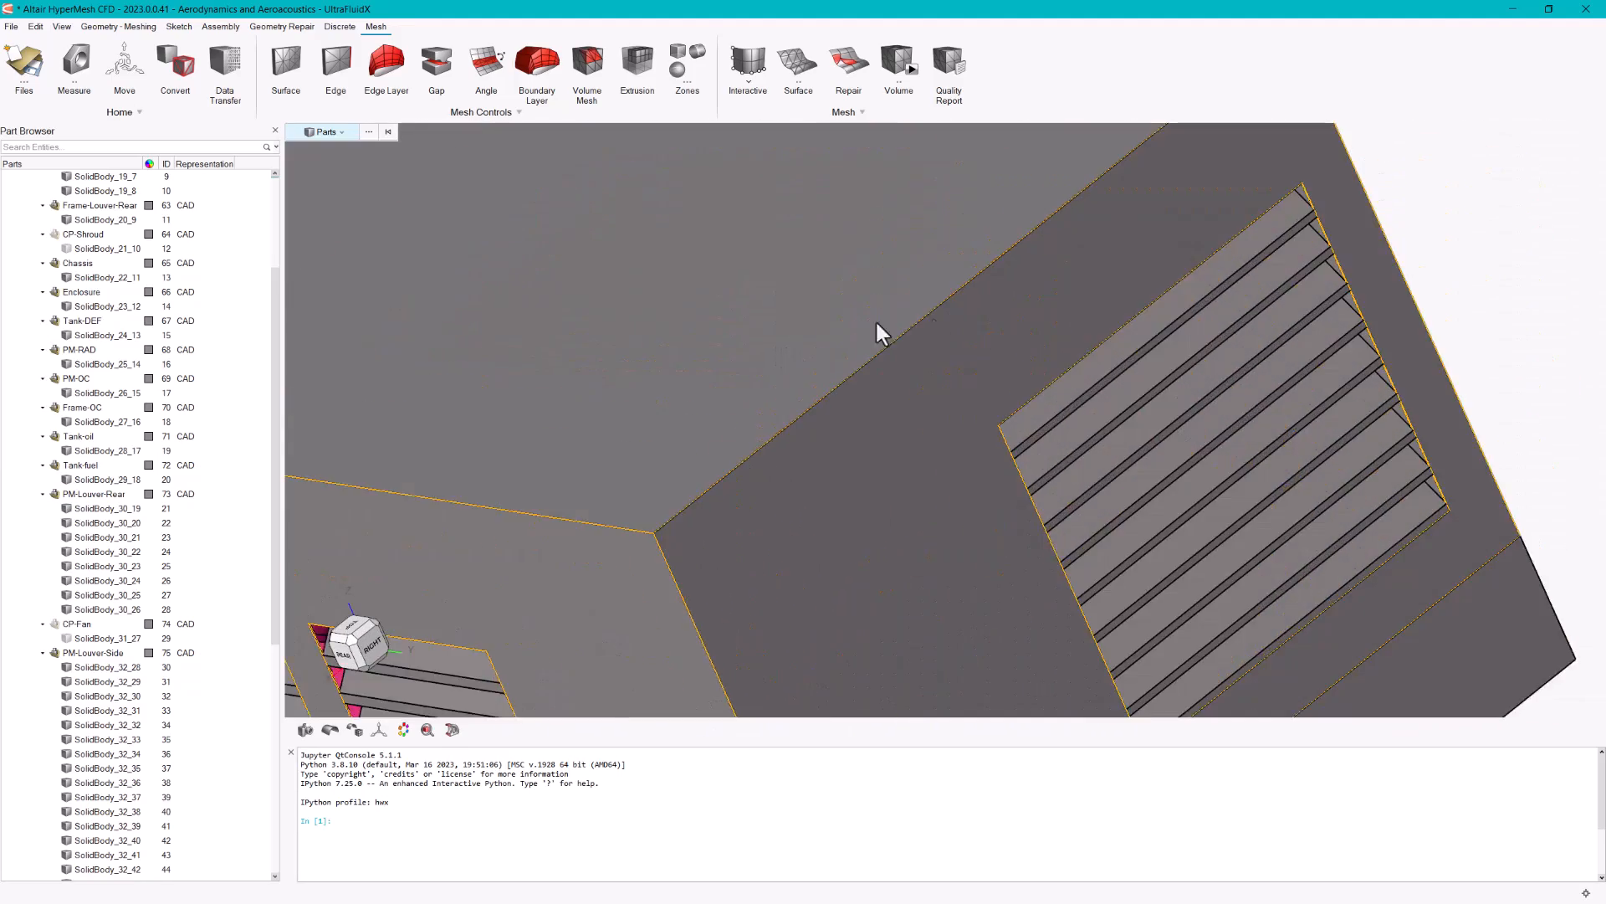
pyautogui.scroll(-8, 1123, 351)
pyautogui.click(997, 332)
pyautogui.press('h')
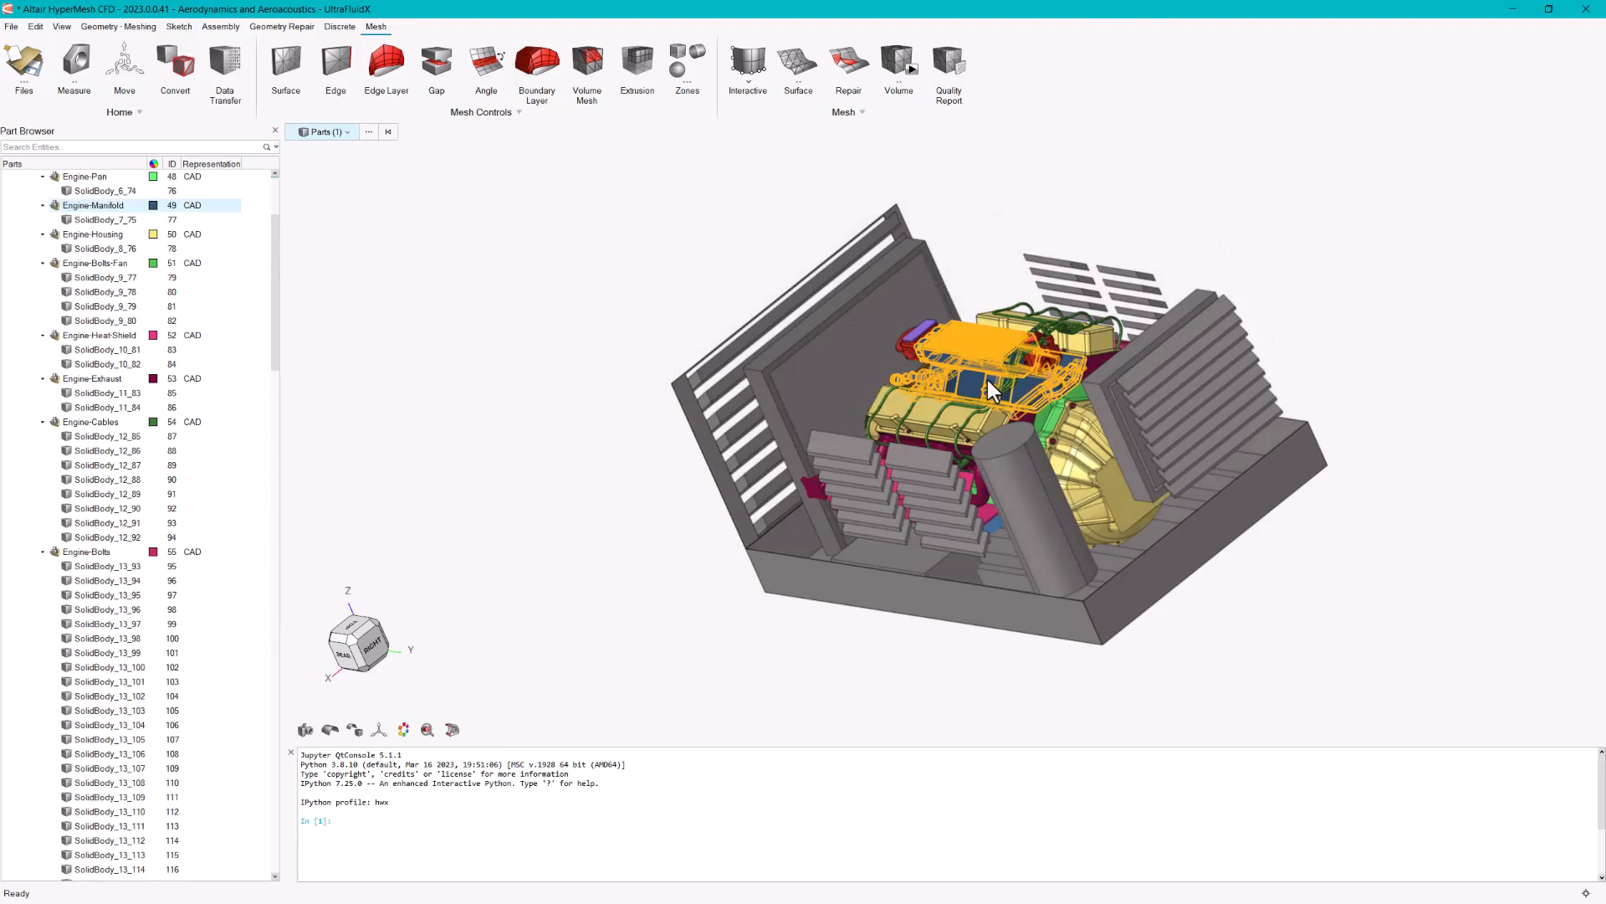
# - Examine the surface mesh on the engine manifold, housing, cables, side louvers and surrounding frames from several angles
pyautogui.scroll(6, 1016, 404)
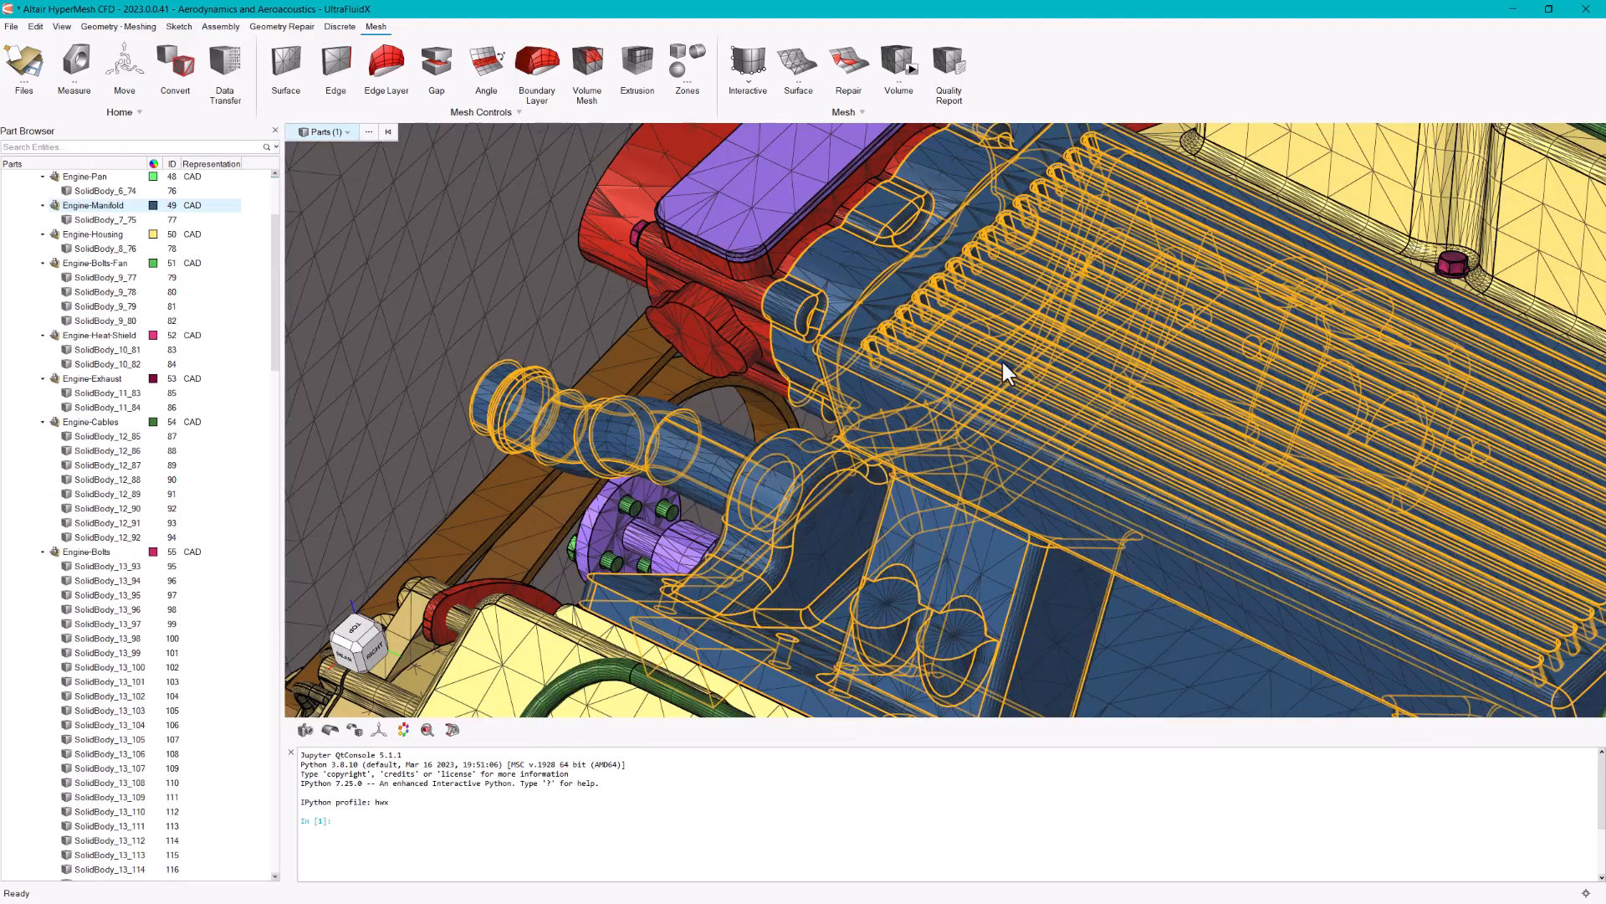
pyautogui.scroll(-2, 1001, 364)
pyautogui.scroll(-5, 997, 364)
pyautogui.scroll(8, 786, 376)
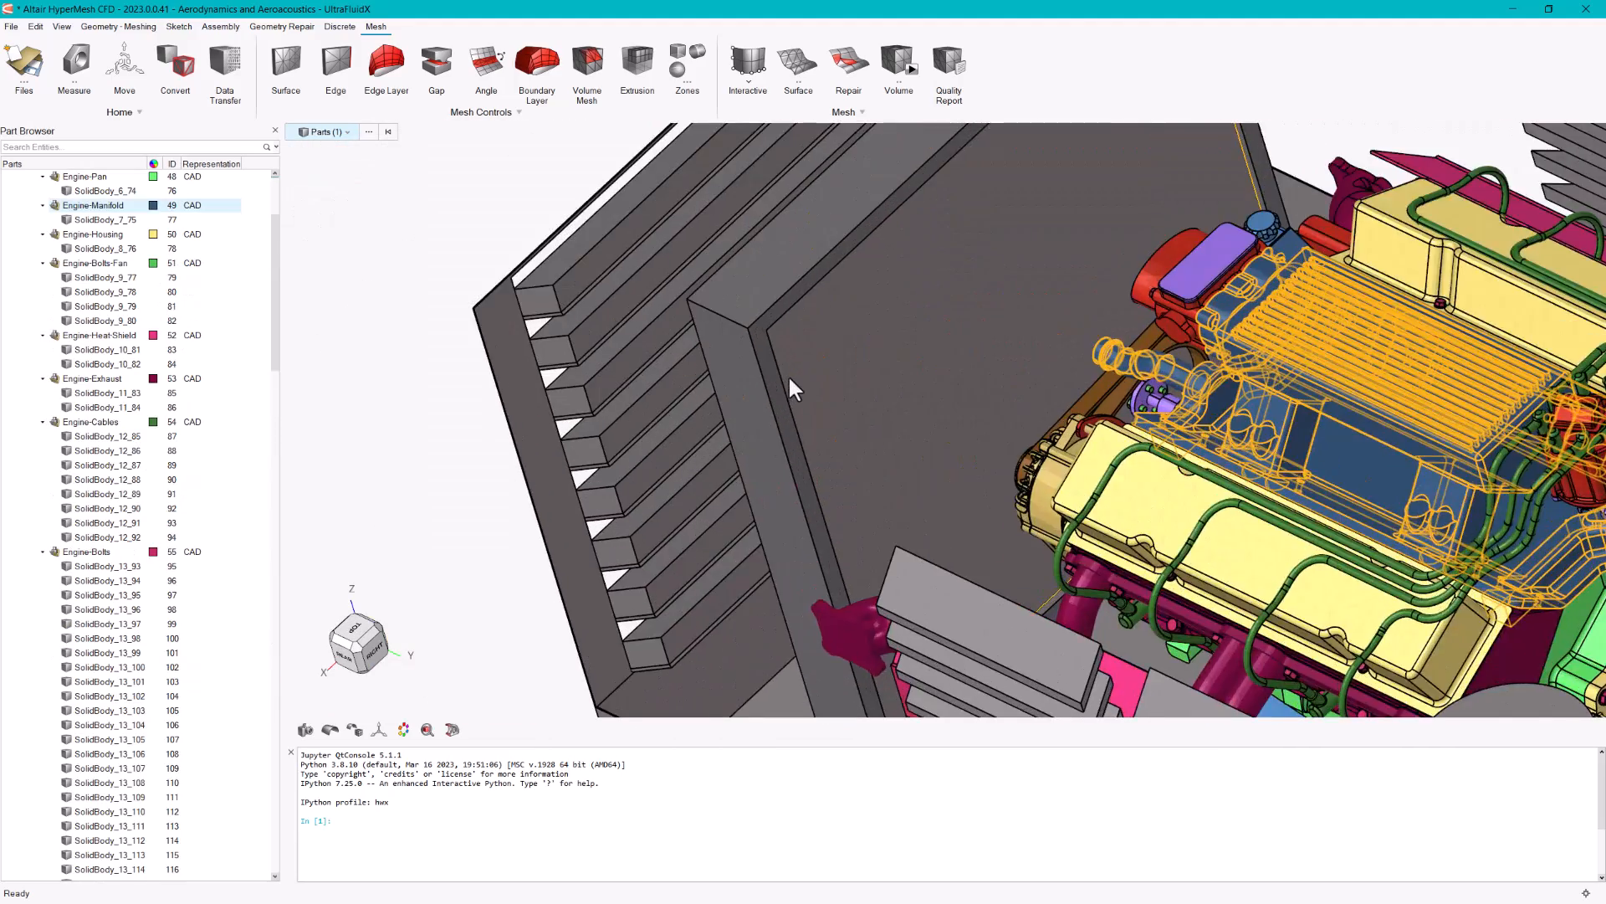
pyautogui.scroll(-4, 804, 383)
pyautogui.scroll(-5, 810, 394)
pyautogui.scroll(10, 1088, 579)
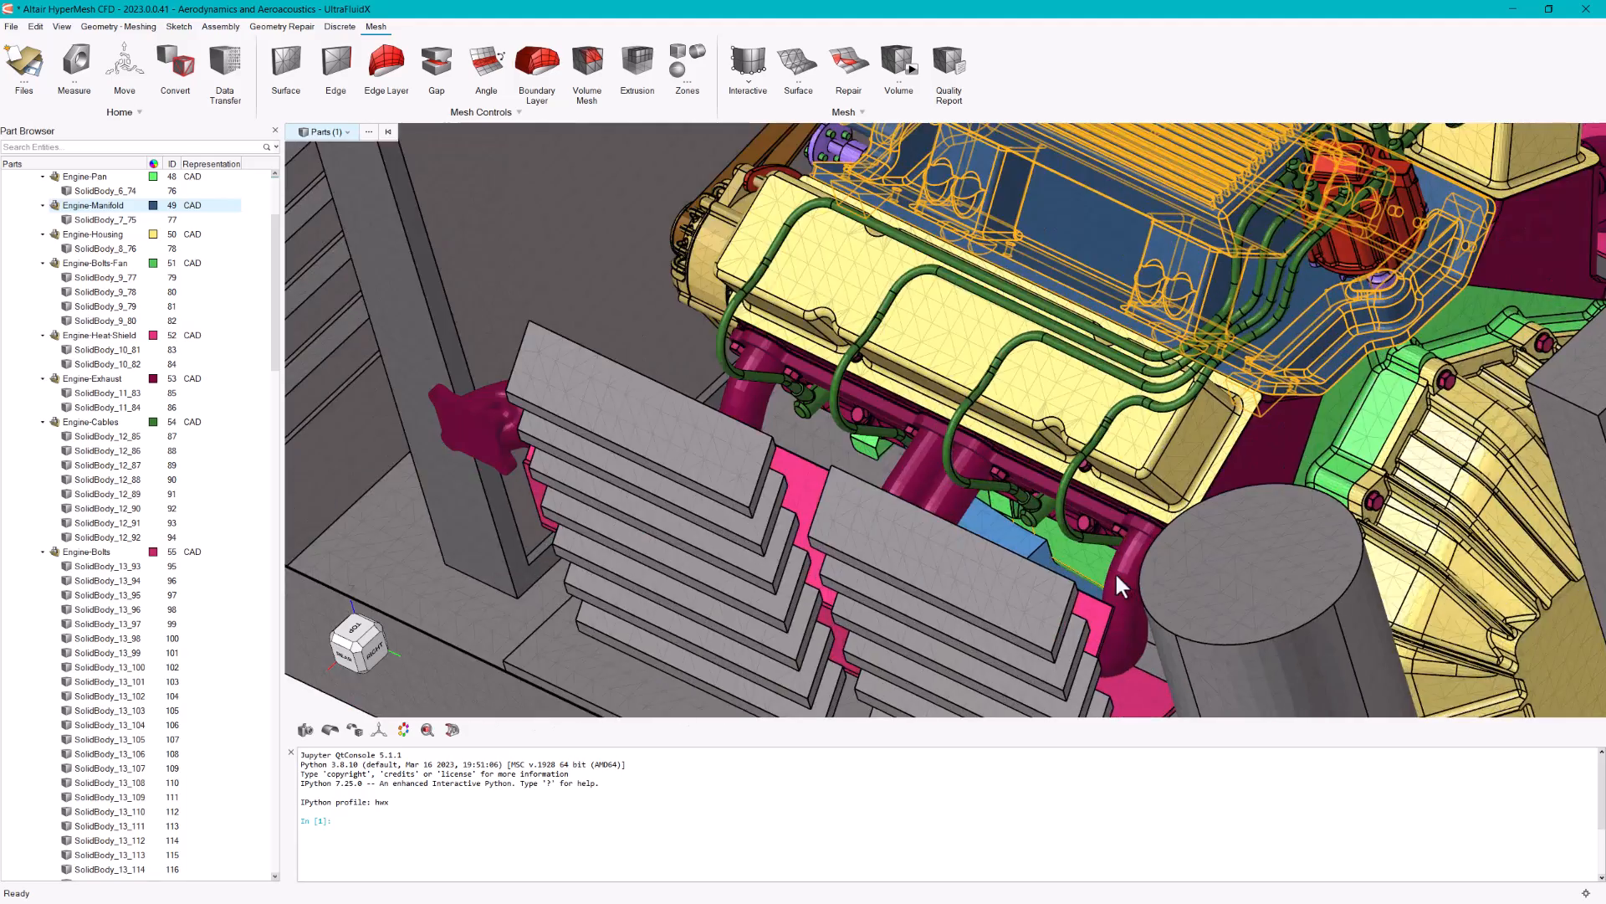
pyautogui.scroll(-10, 1133, 576)
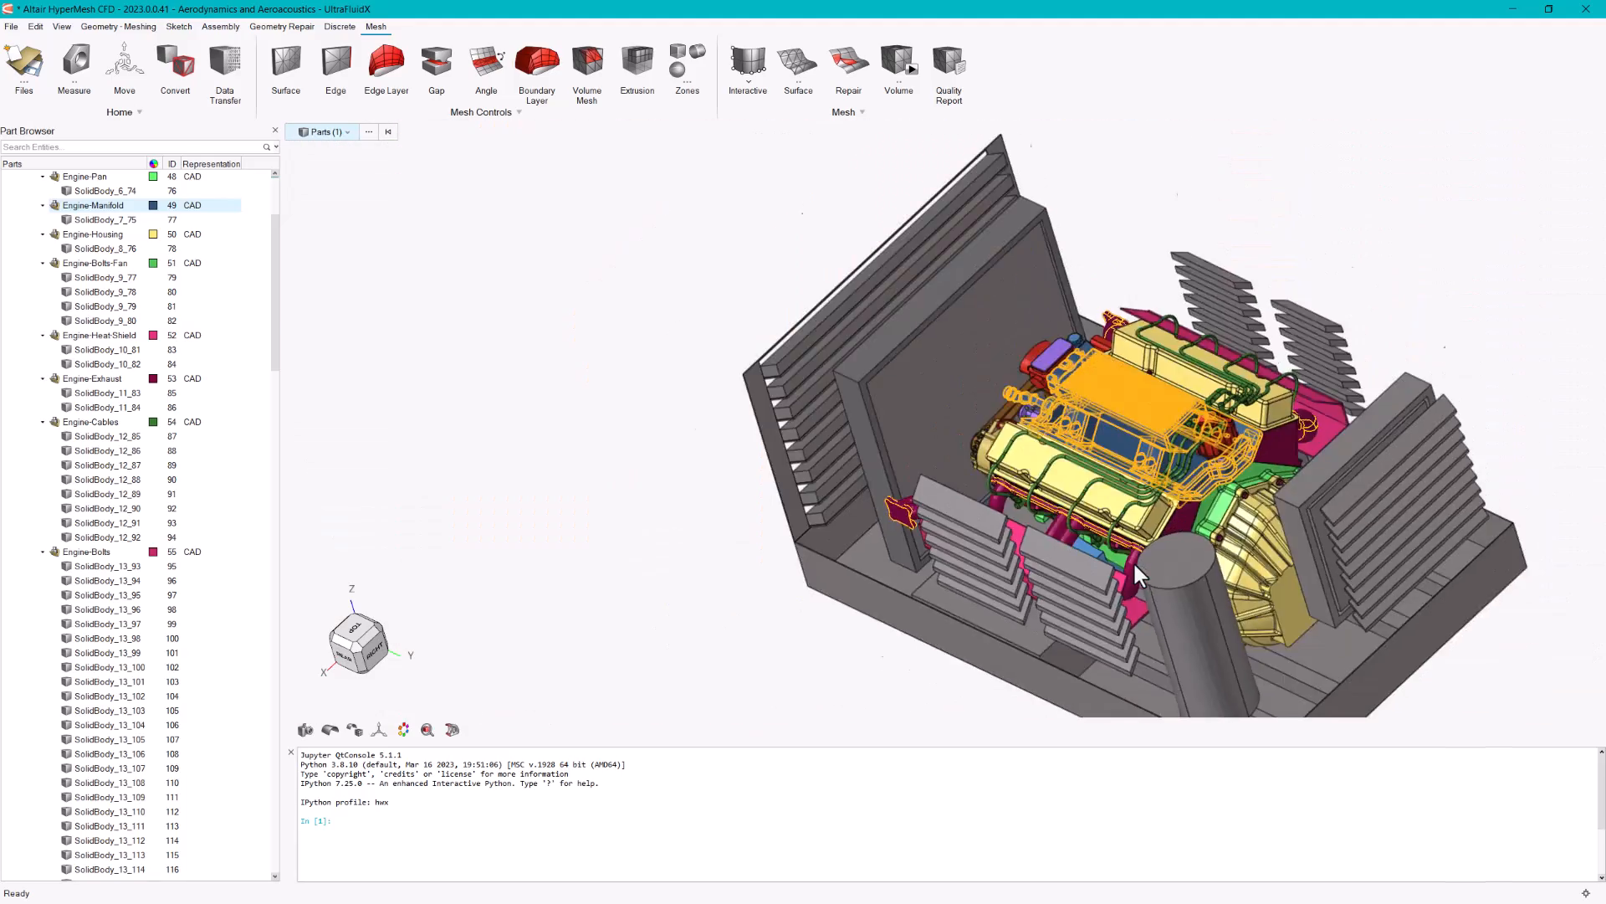
pyautogui.moveTo(1217, 320); pyautogui.dragTo(1077, 284, button='middle')
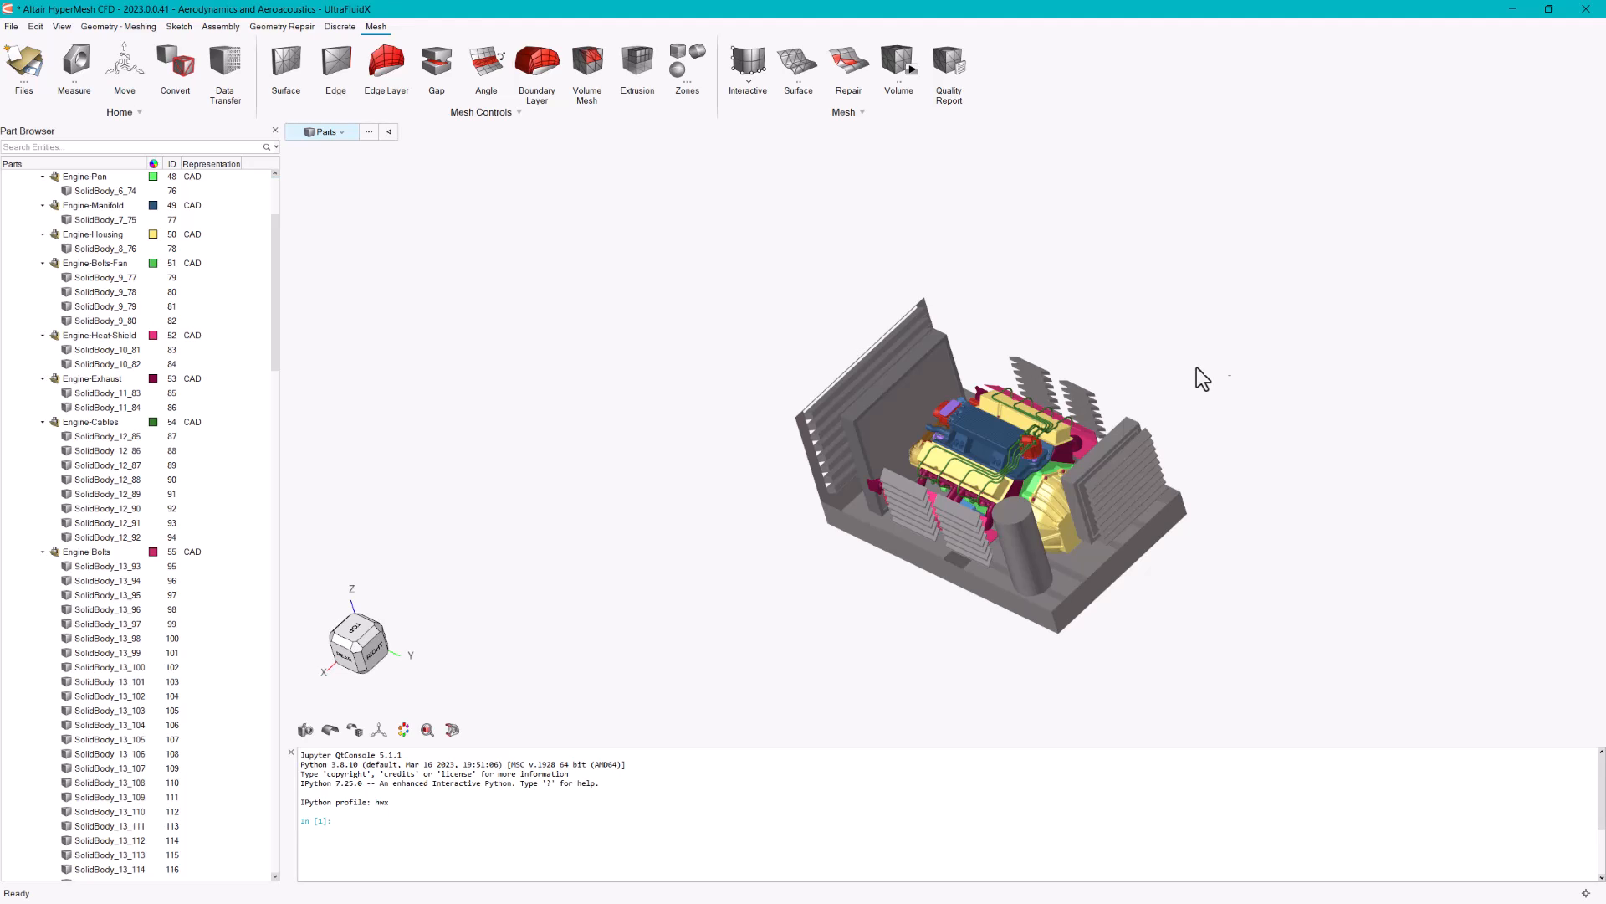
pyautogui.moveTo(1221, 307); pyautogui.dragTo(1295, 226, button='middle')
pyautogui.moveTo(908, 623); pyautogui.dragTo(1219, 603, button='middle')
pyautogui.moveTo(778, 319); pyautogui.dragTo(881, 291, button='middle')
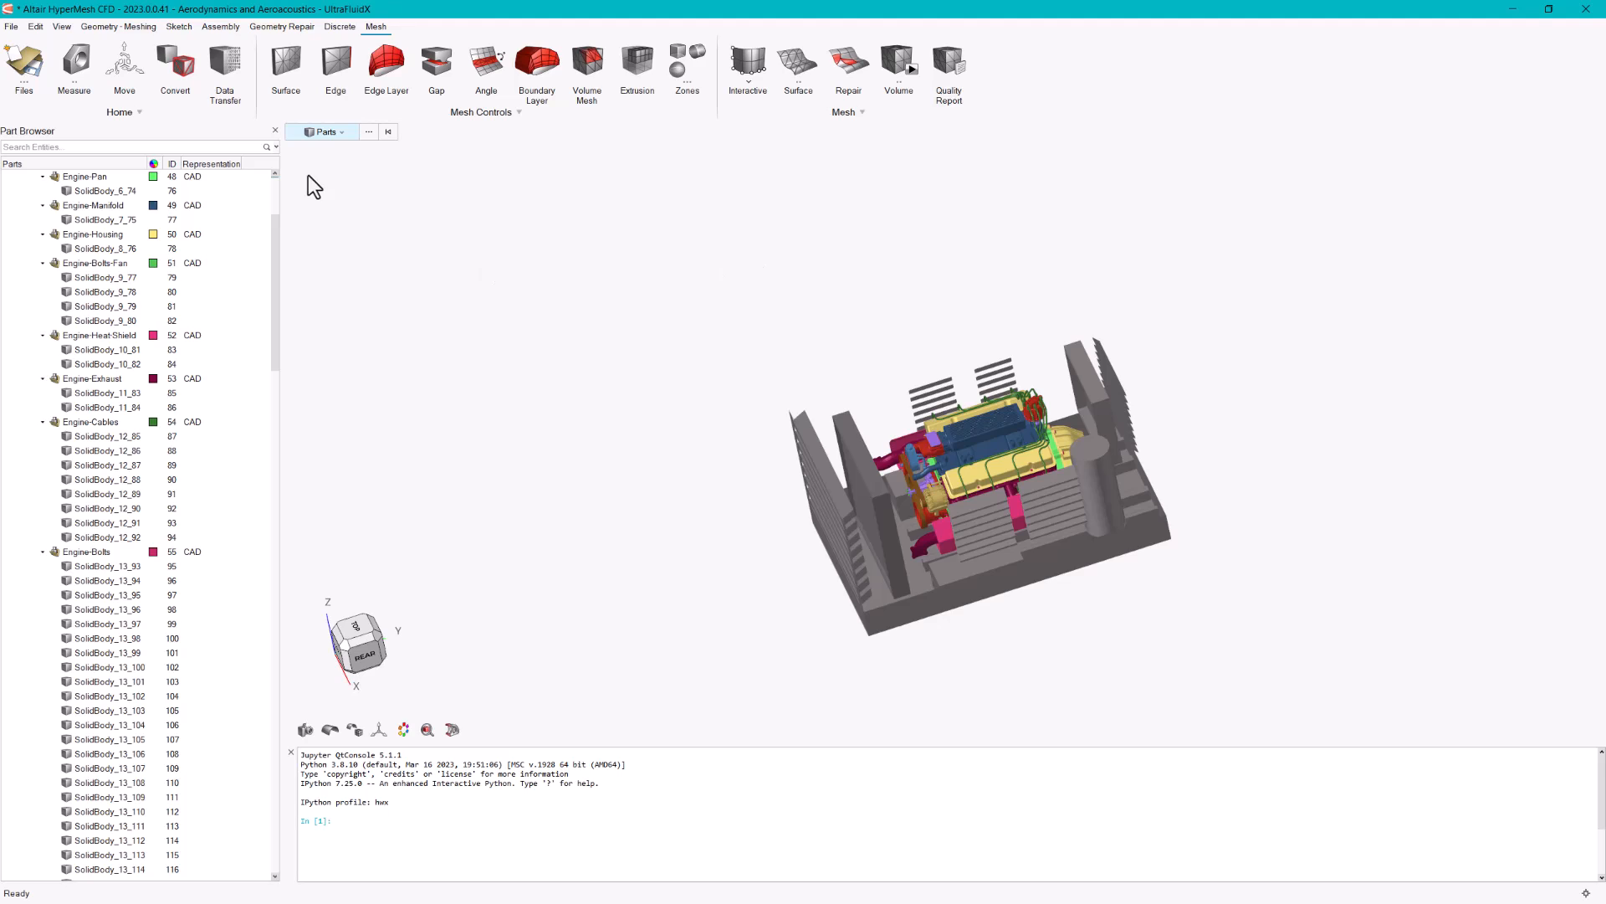
# - Check the surface mesh for duplicates, non-manifolds and free edges with the Repair tool, and leave the tool
pyautogui.click(343, 27)
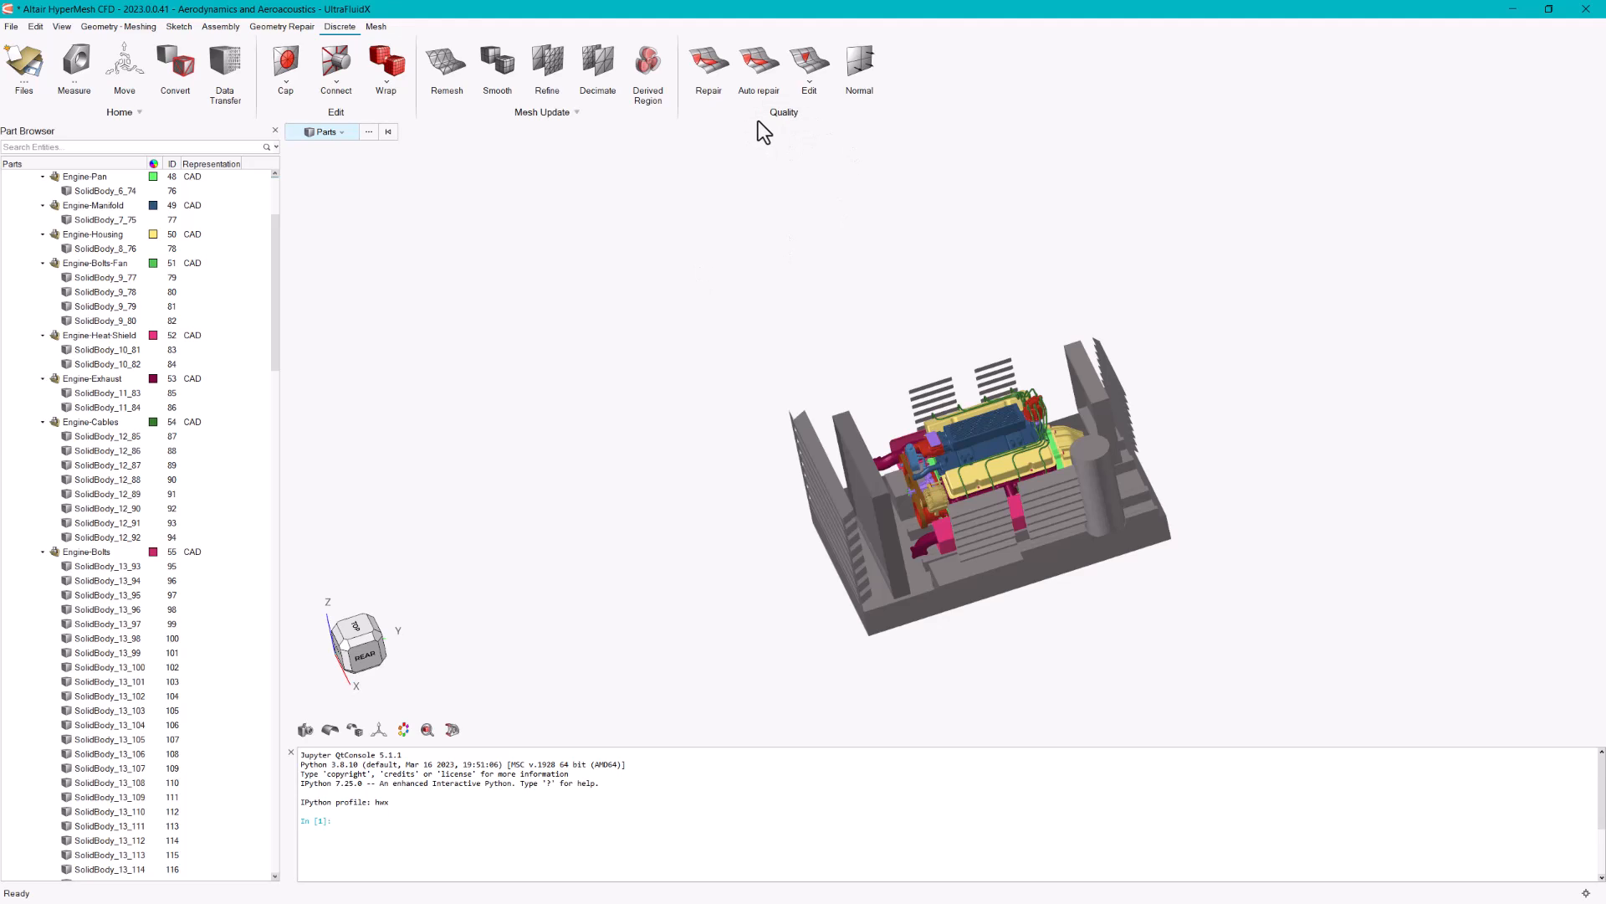
pyautogui.click(709, 67)
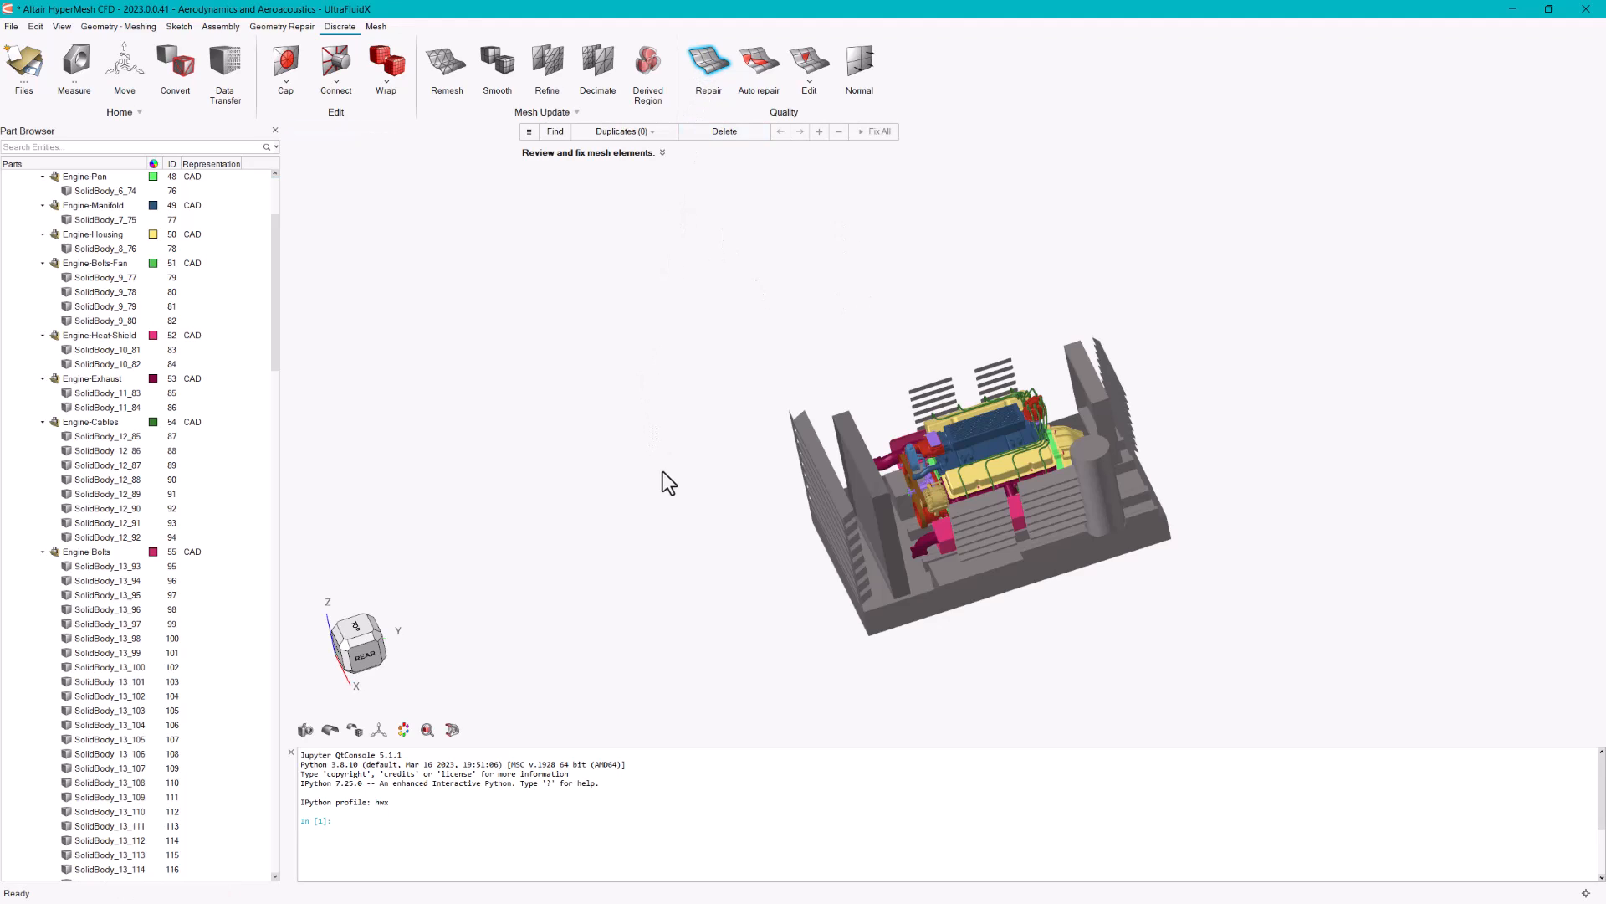
pyautogui.click(659, 132)
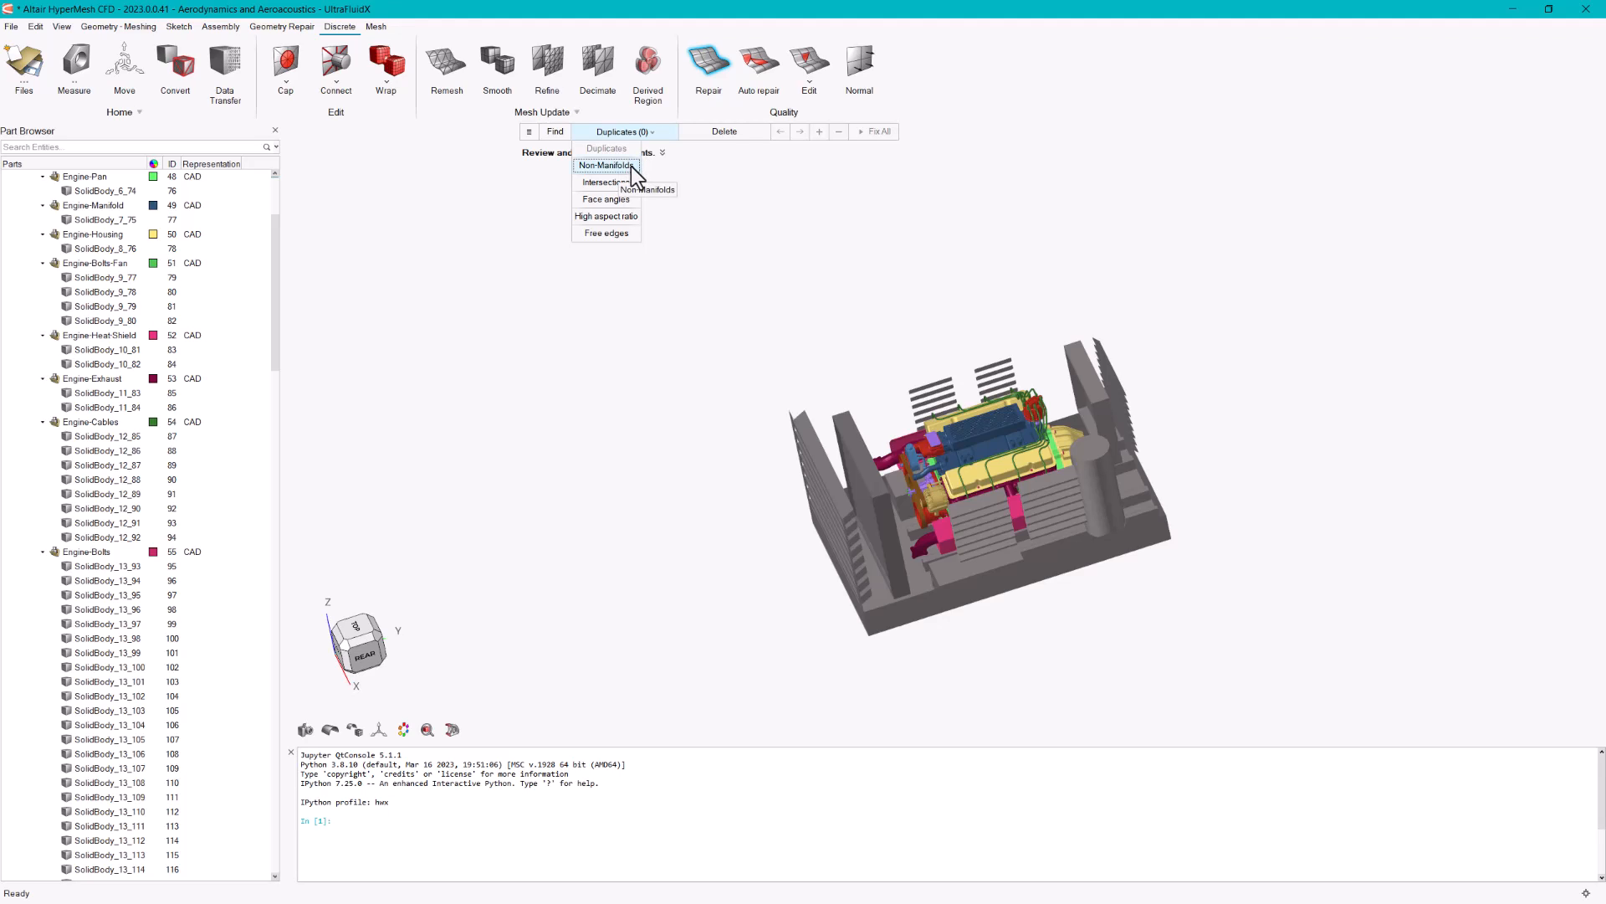
pyautogui.click(630, 167)
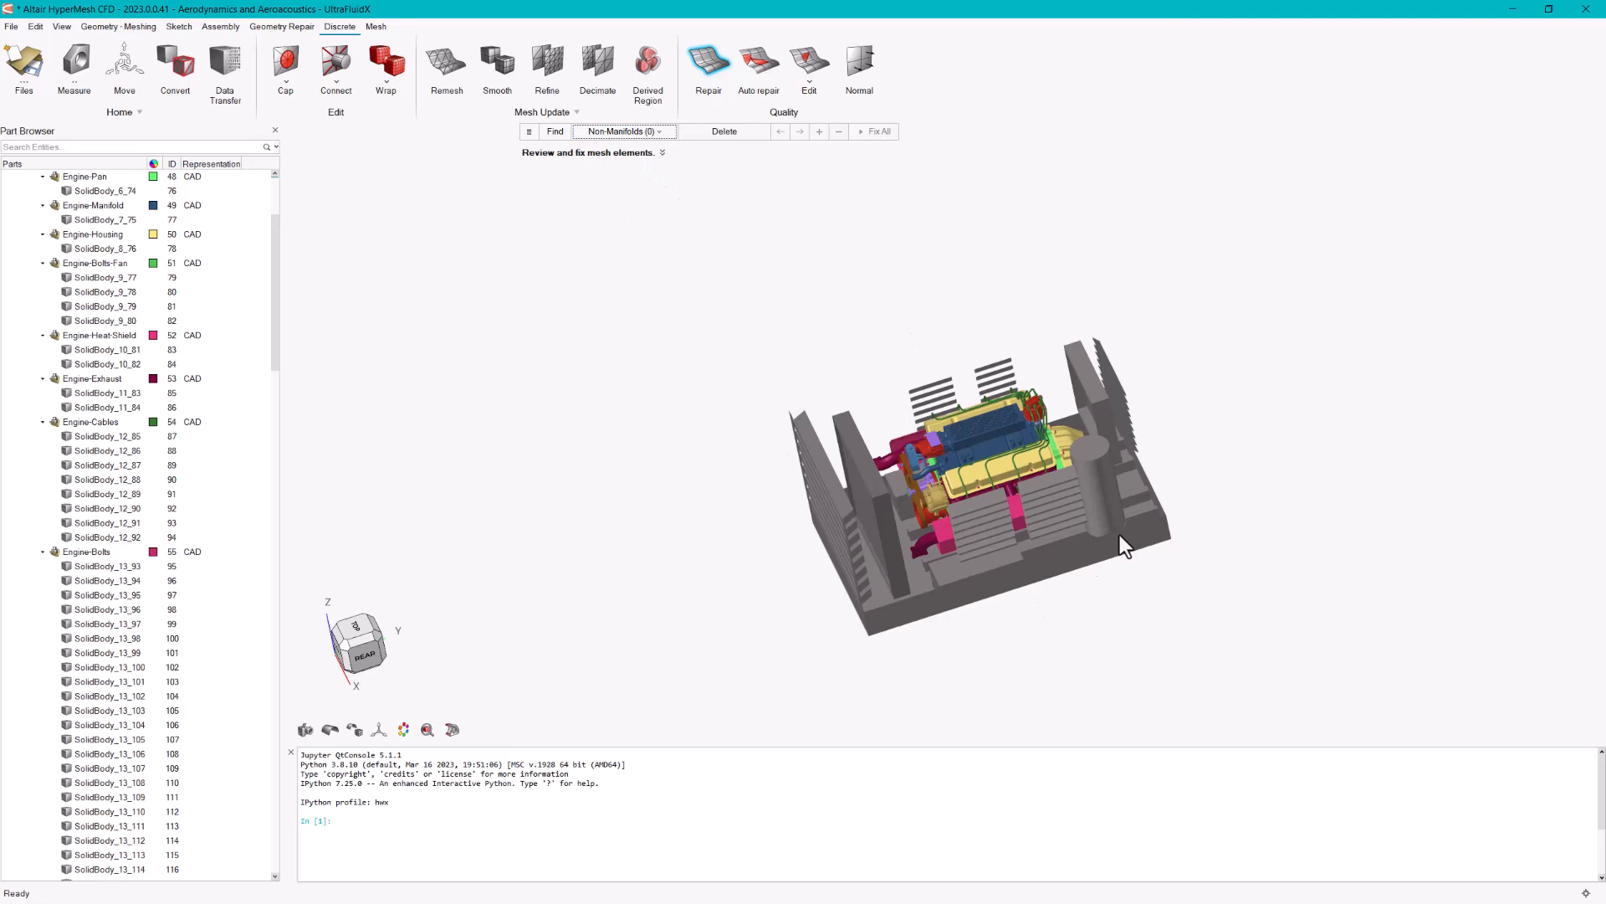
pyautogui.scroll(4, 900, 372)
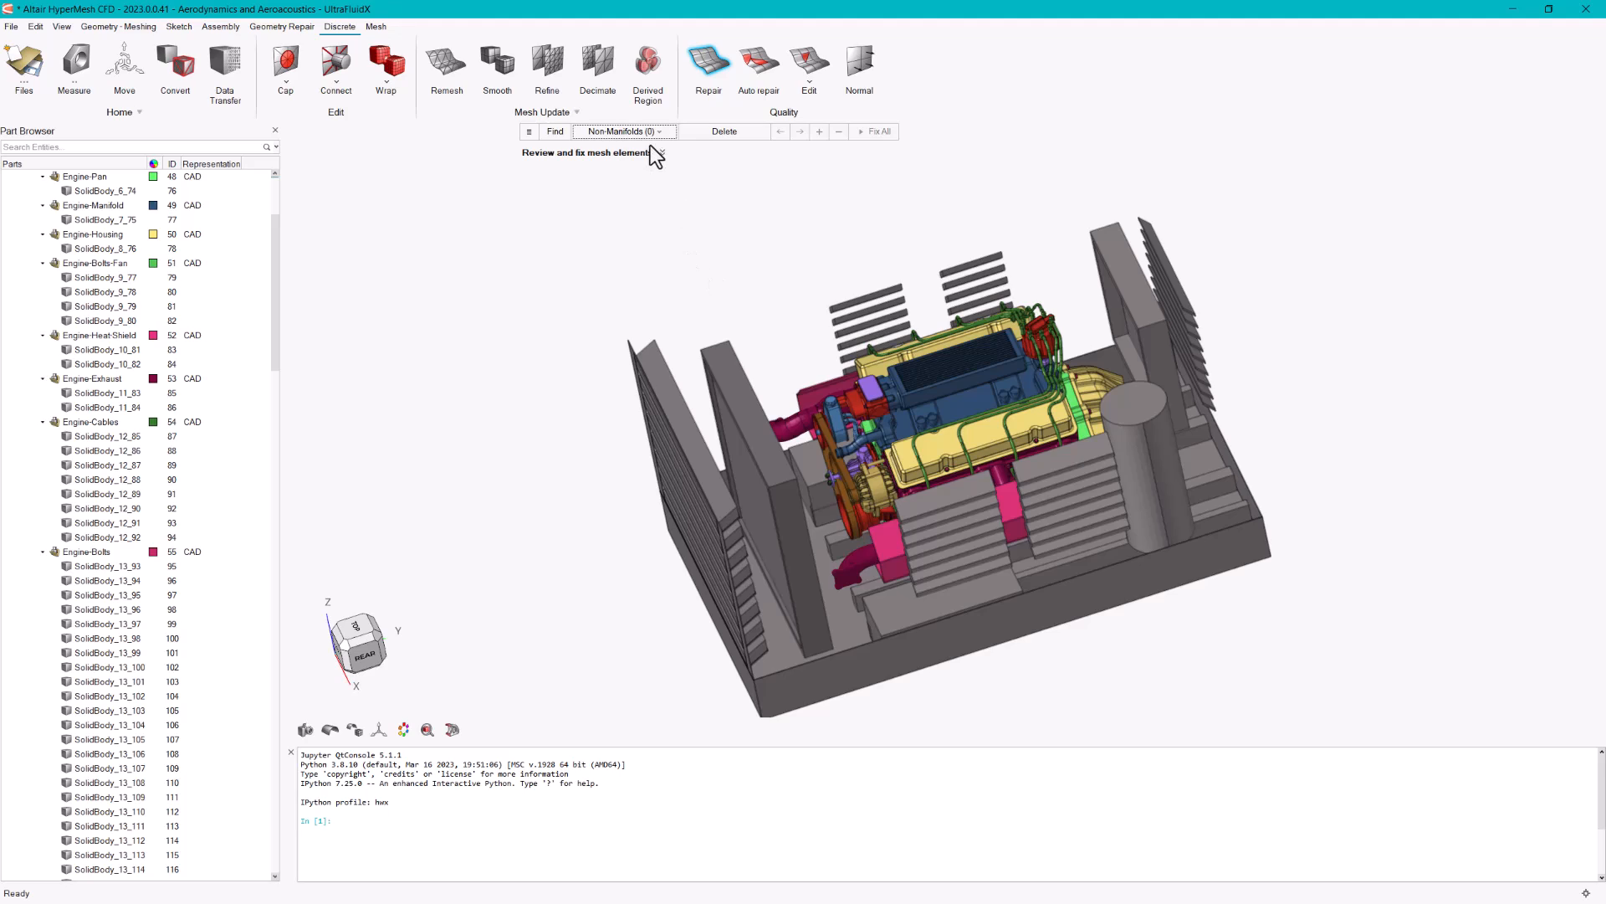
pyautogui.click(663, 138)
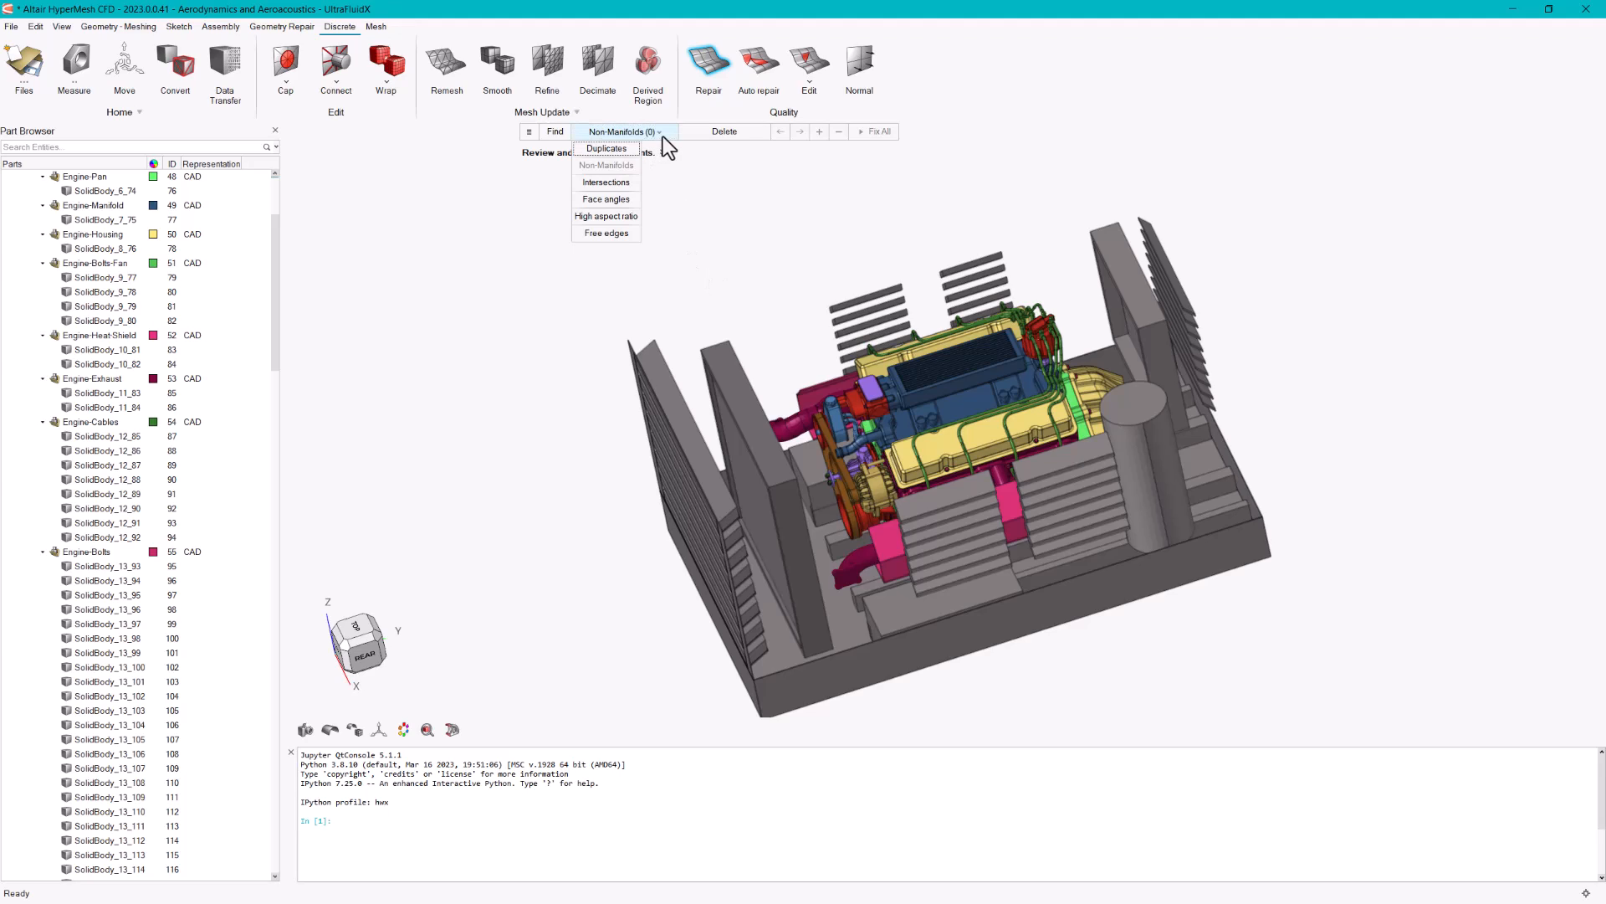
pyautogui.click(617, 234)
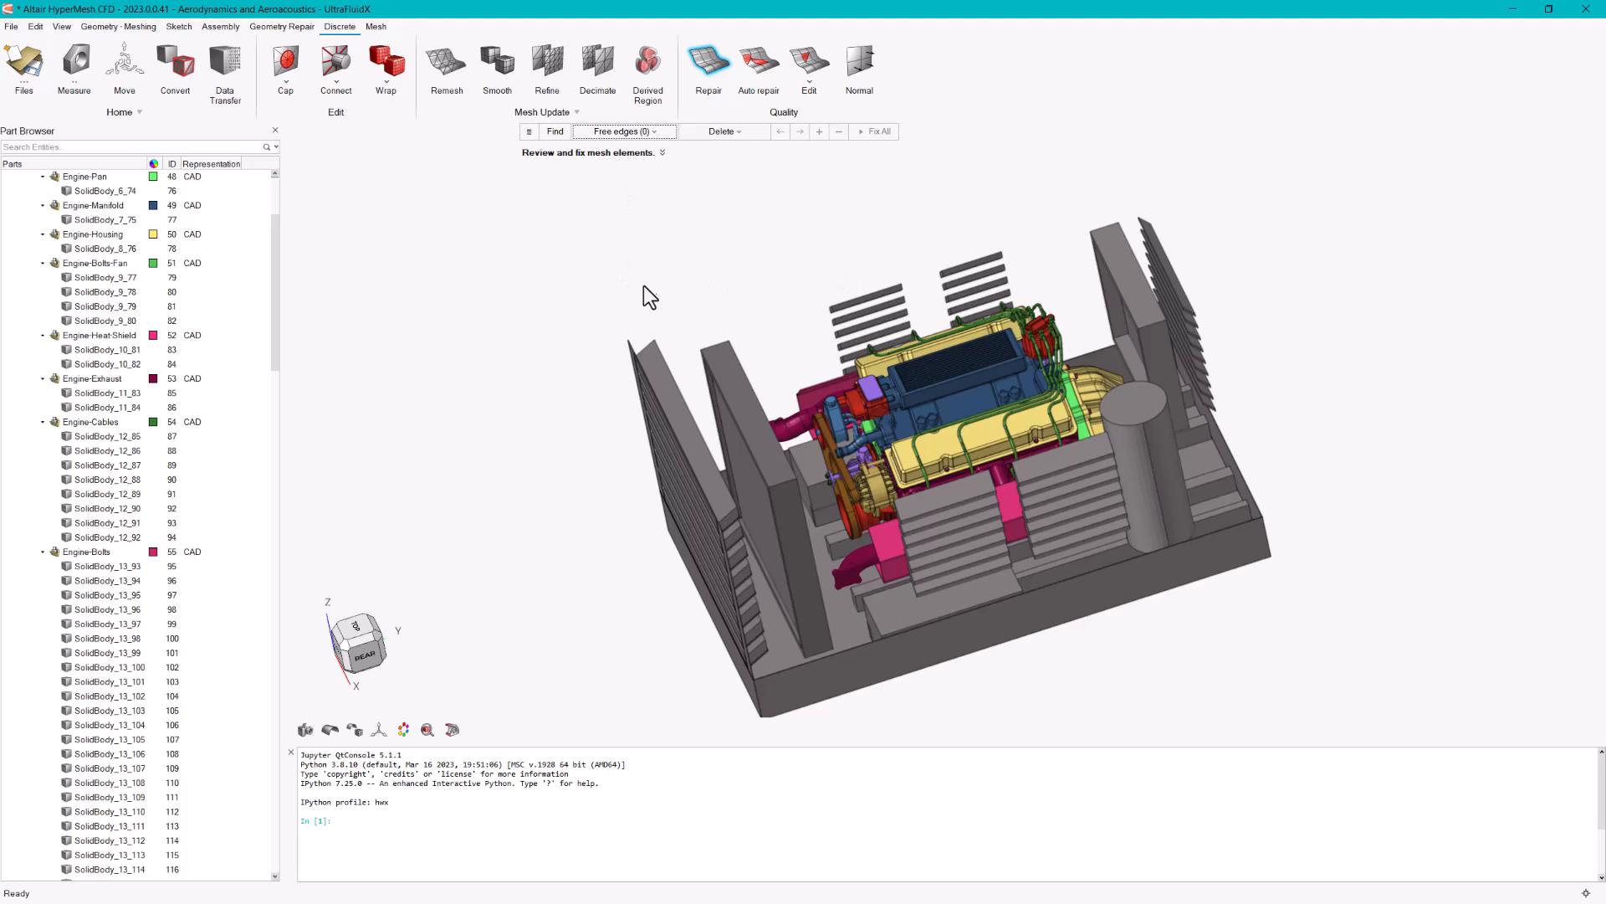
pyautogui.rightClick(509, 247)
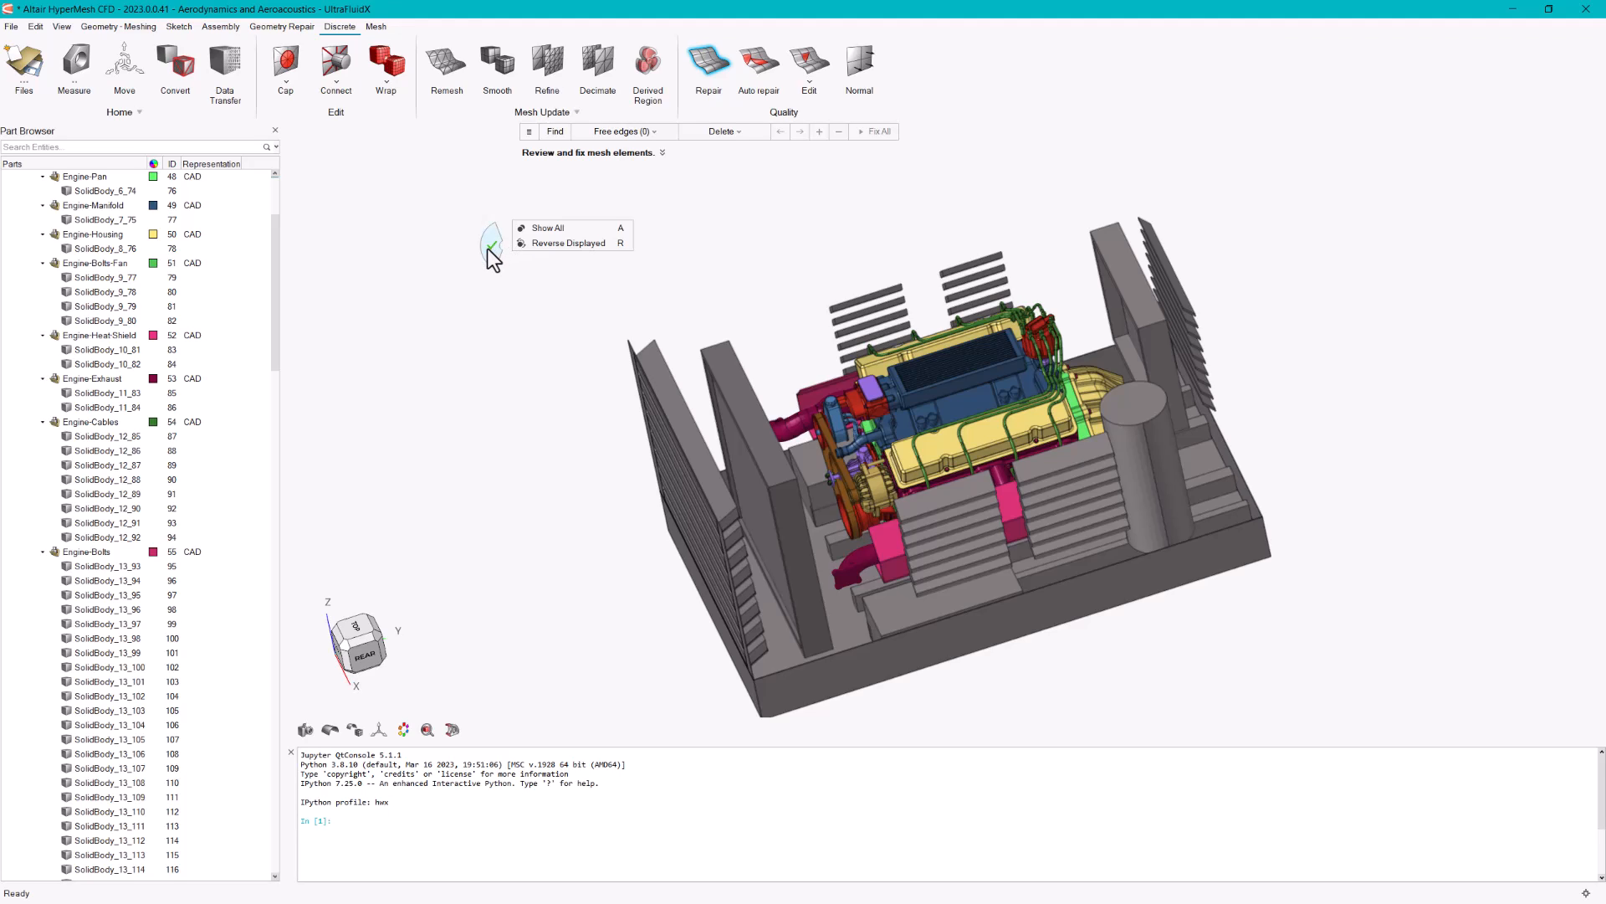
pyautogui.click(493, 247)
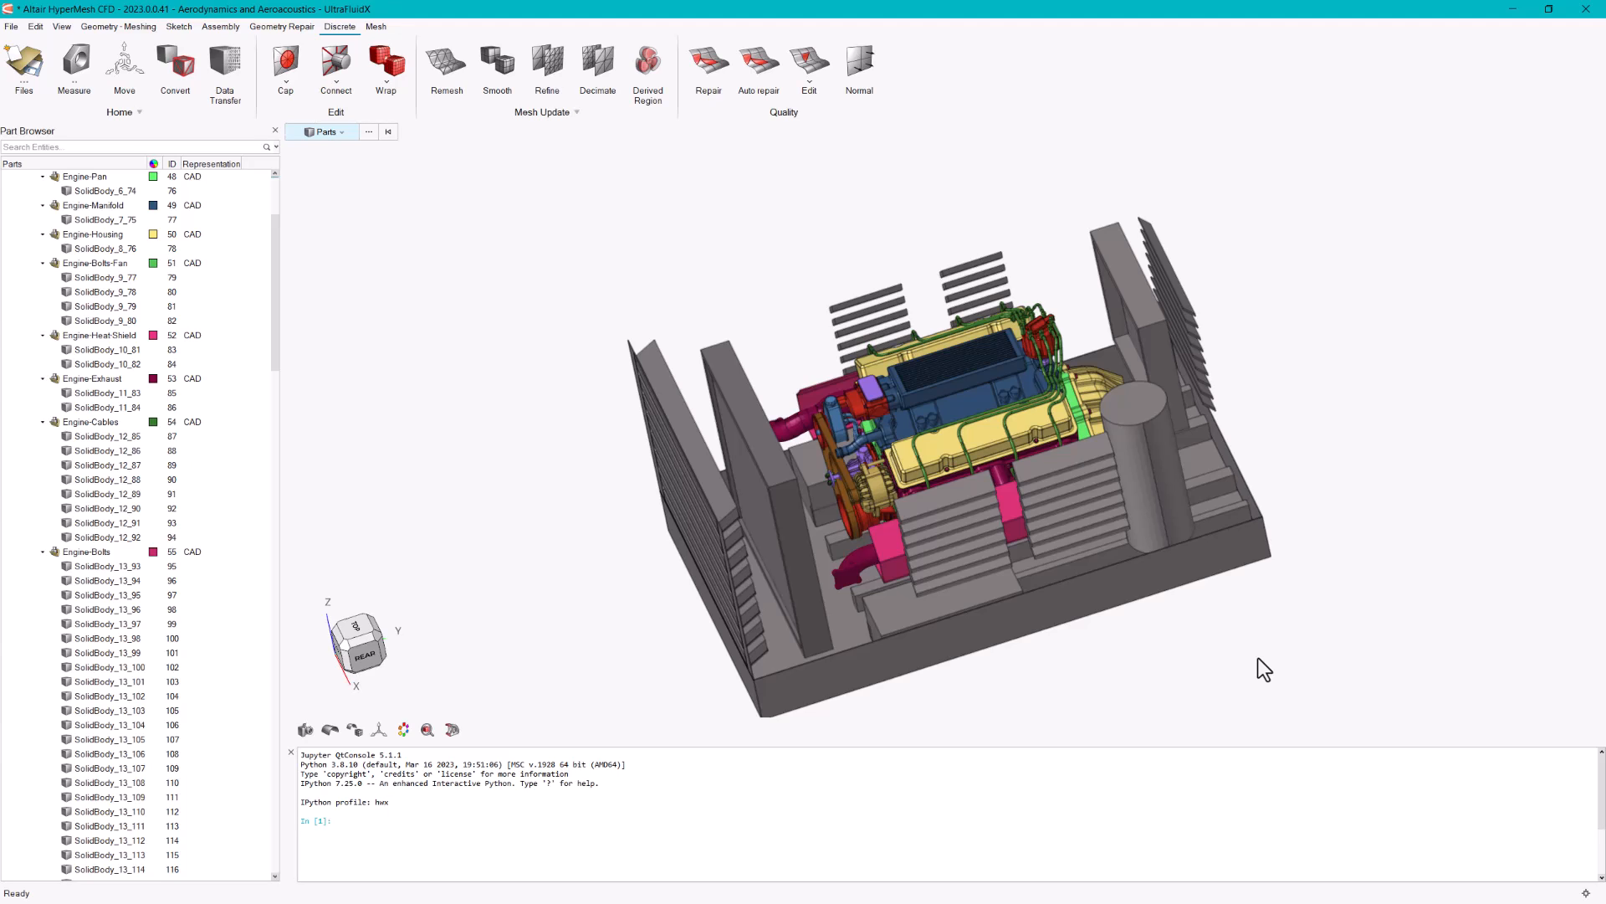
pyautogui.keyDown('ctrl'); pyautogui.moveTo(1252, 642); pyautogui.dragTo(1291, 635); pyautogui.keyUp('ctrl')
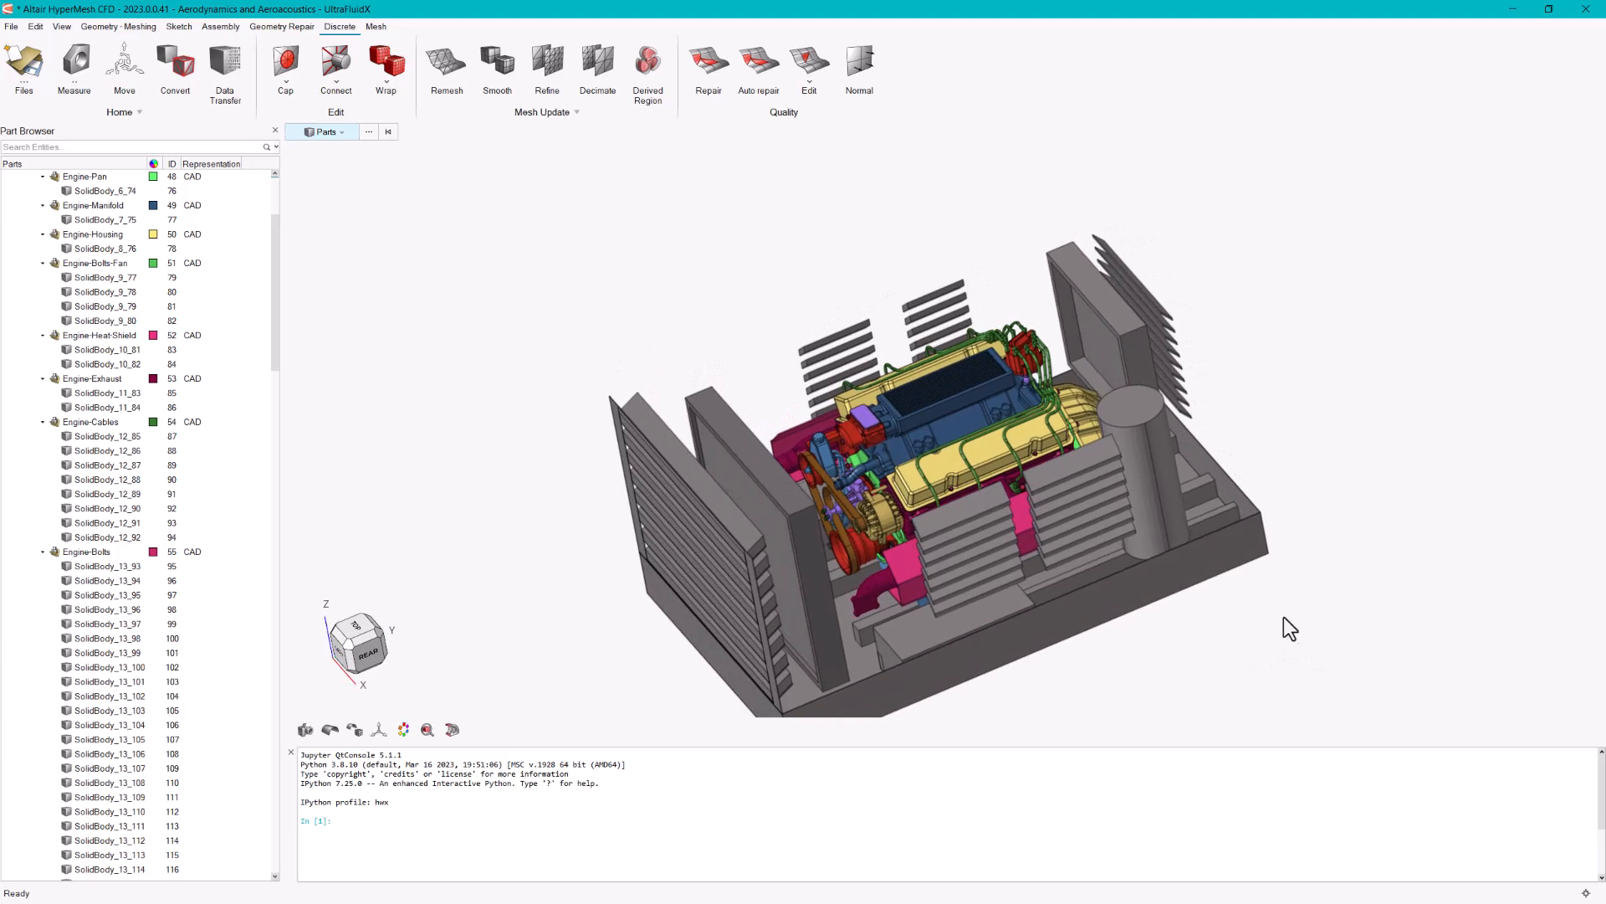
pyautogui.keyDown('ctrl'); pyautogui.moveTo(1255, 594); pyautogui.dragTo(1277, 502, button='right'); pyautogui.keyUp('ctrl')
pyautogui.keyDown('ctrl'); pyautogui.moveTo(1042, 502); pyautogui.dragTo(1105, 512); pyautogui.keyUp('ctrl')
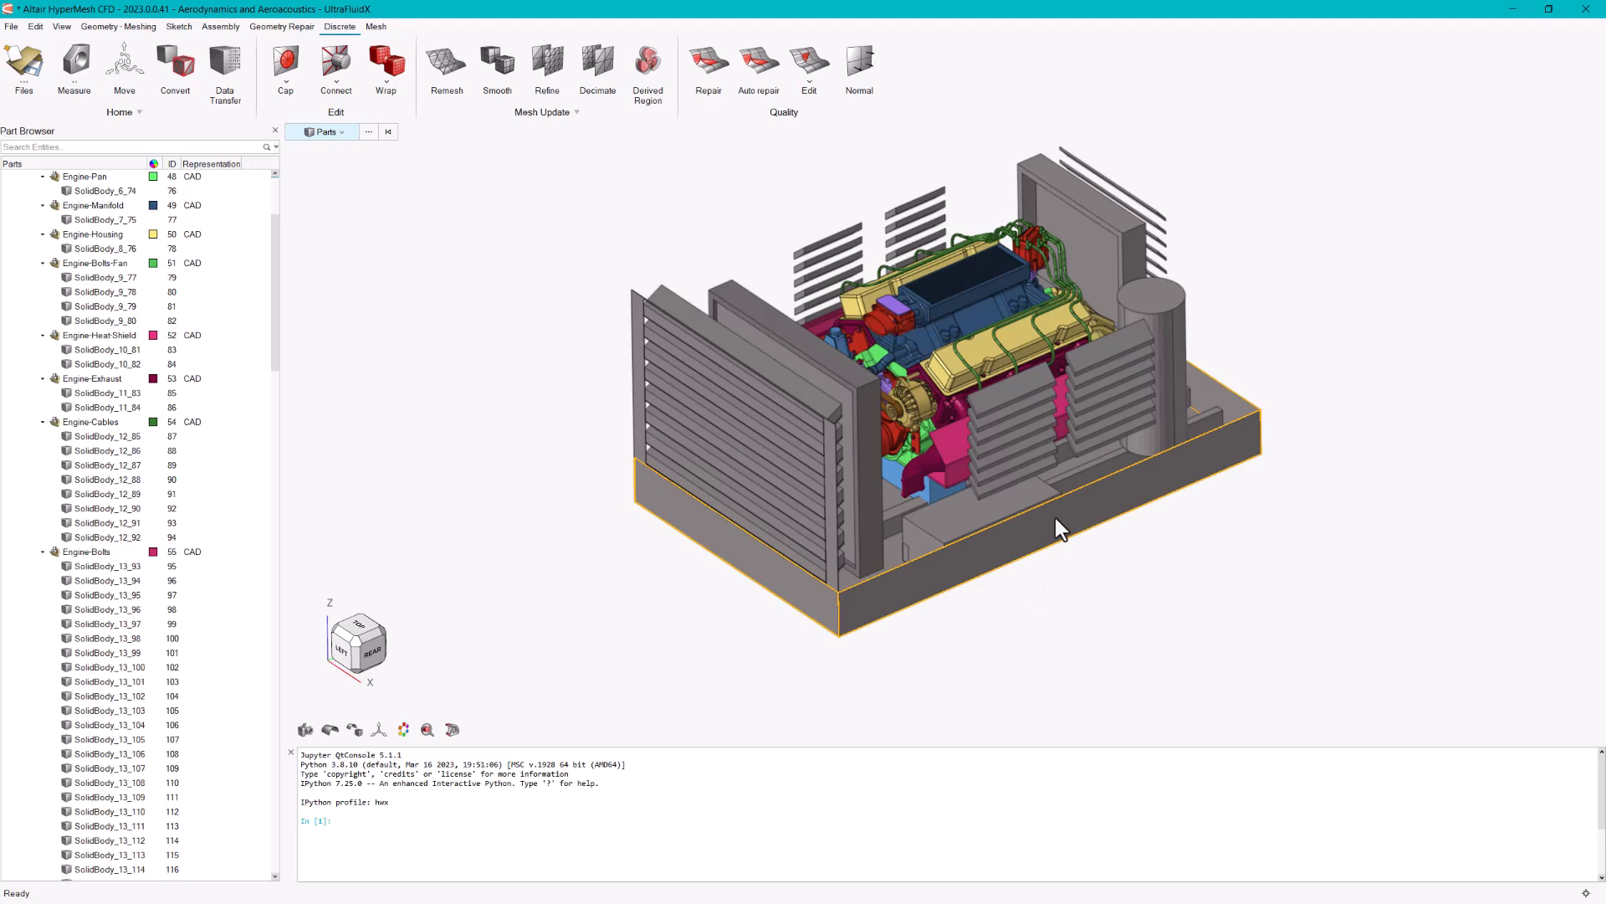
pyautogui.keyDown('ctrl'); pyautogui.moveTo(1065, 483); pyautogui.dragTo(1063, 526); pyautogui.keyUp('ctrl')
pyautogui.moveTo(1064, 517); pyautogui.dragTo(1065, 503, button='middle')
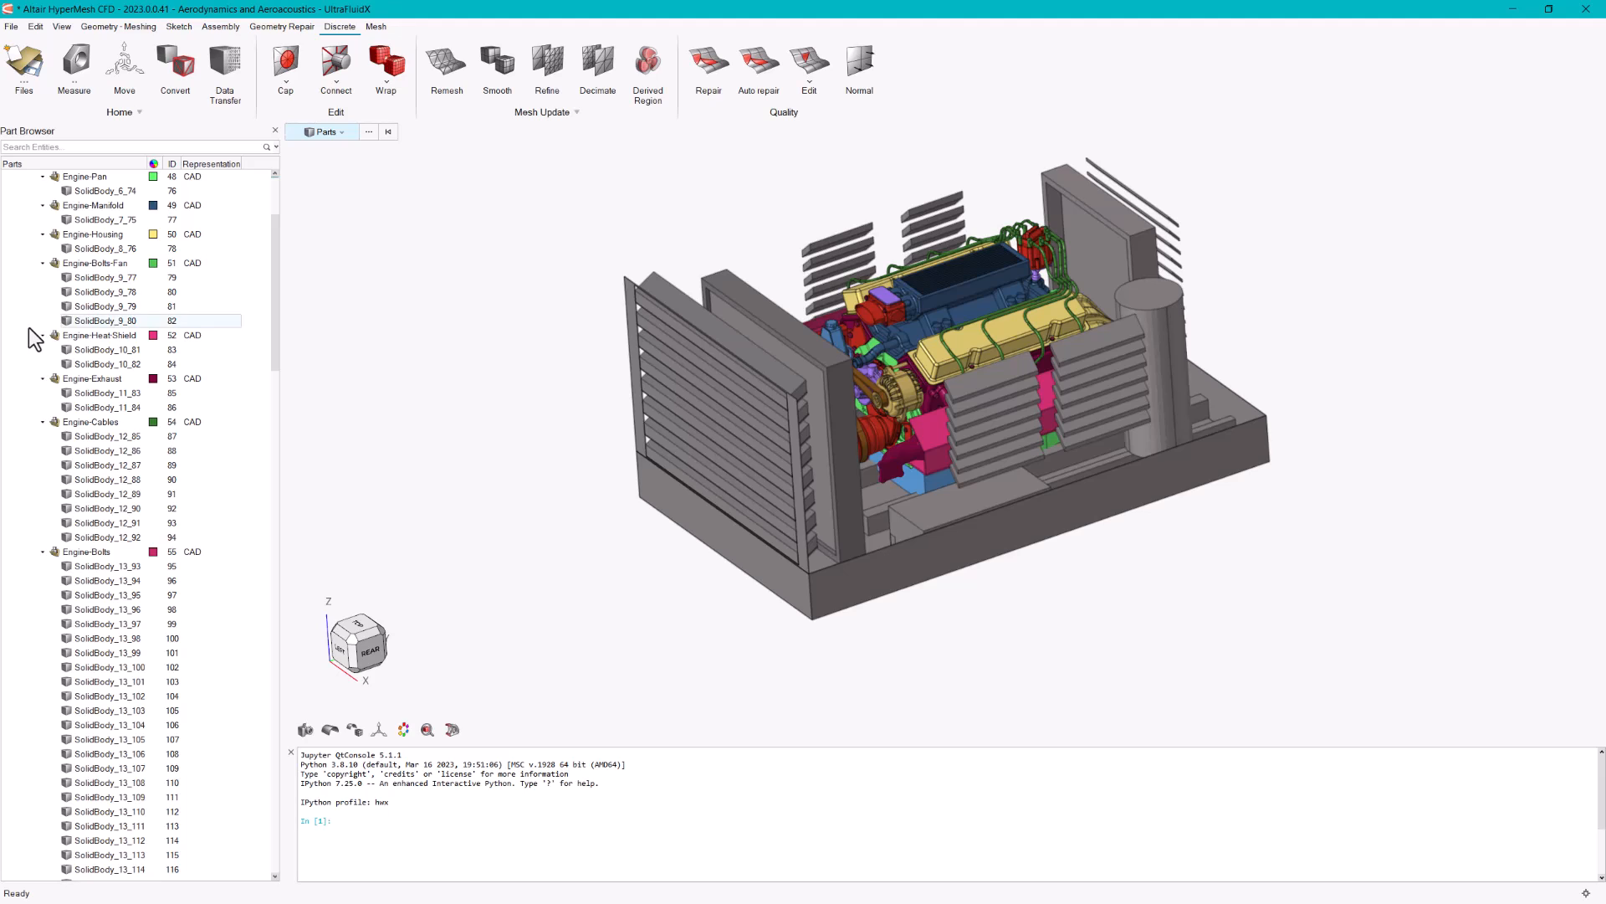
# - Collapse the uhfn-engine and uhfn-parts assemblies in the part tree and isolate uhfn-engine
pyautogui.click(274, 189)
pyautogui.click(28, 219)
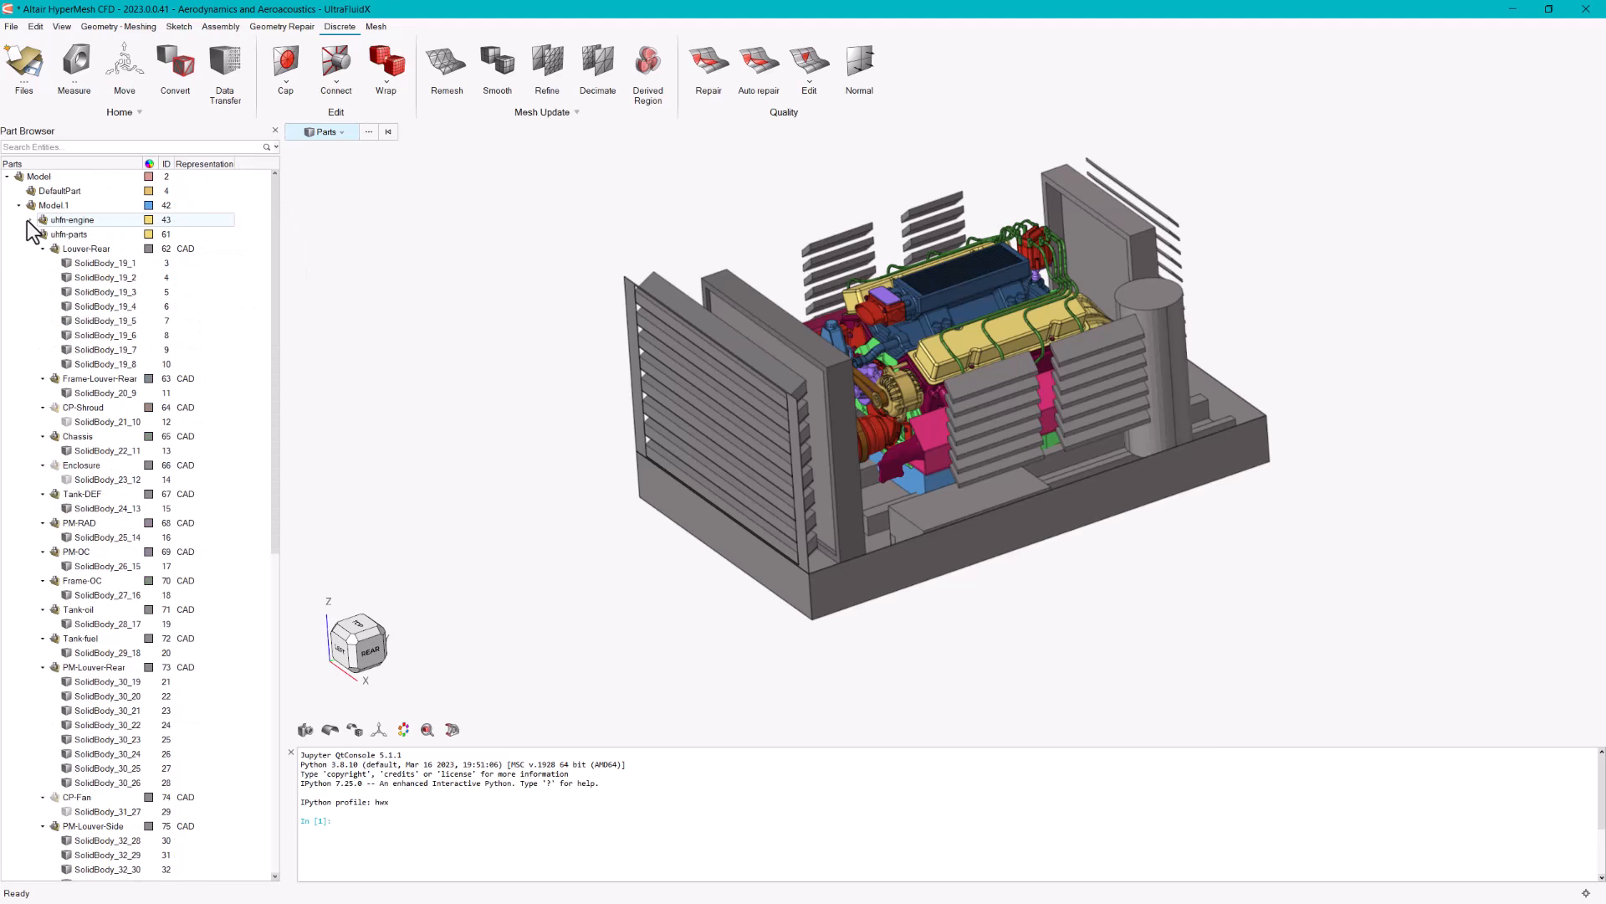
pyautogui.click(30, 234)
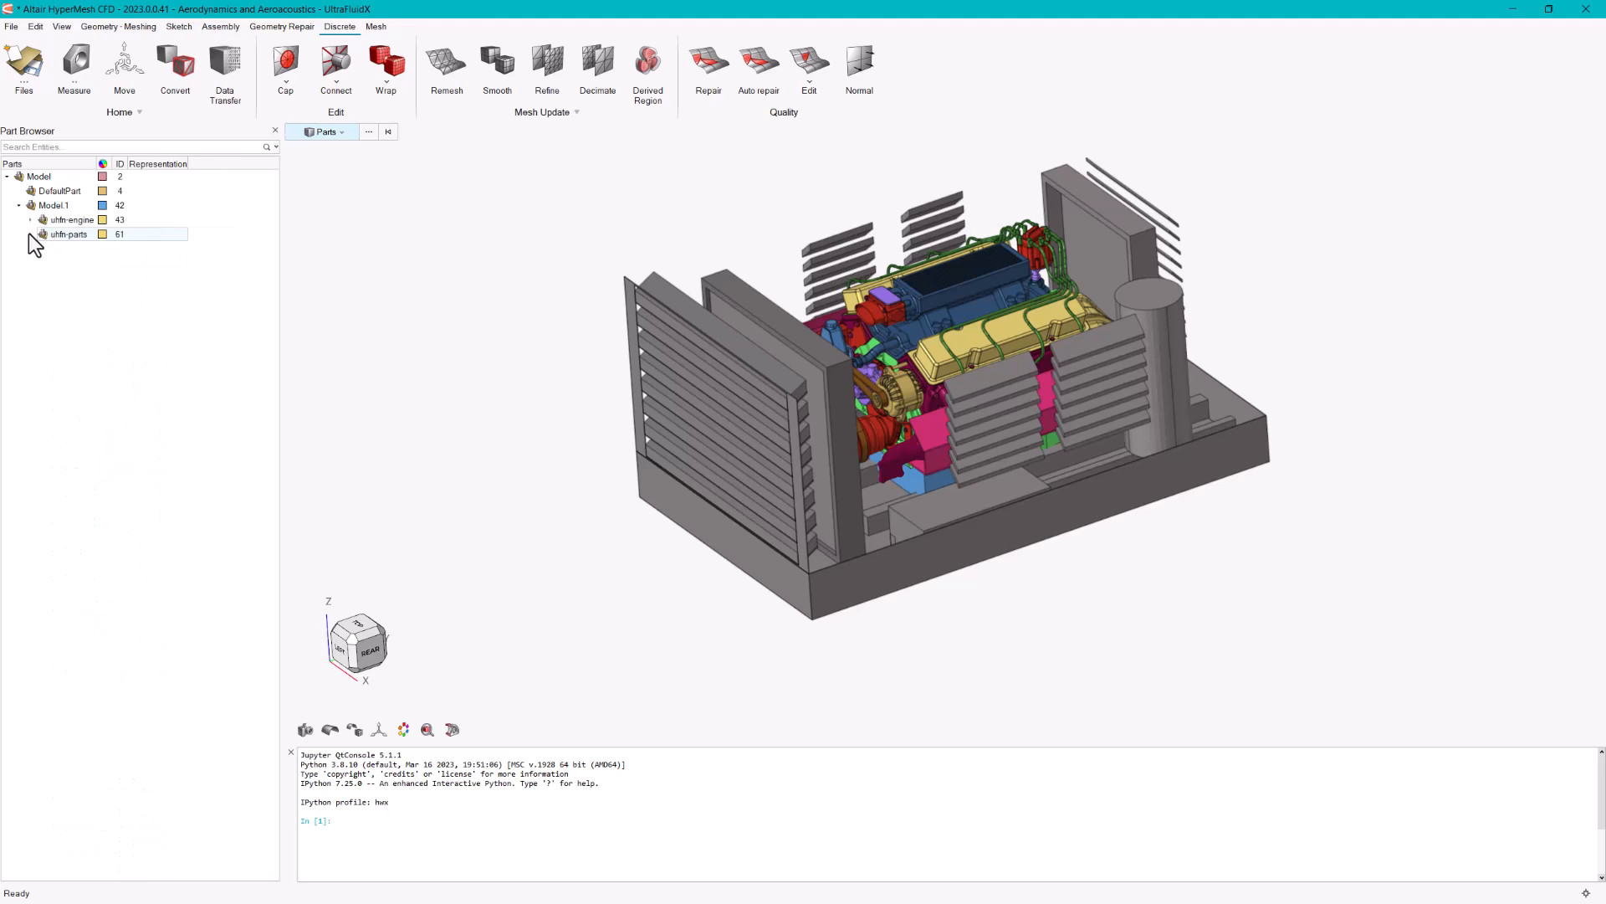
pyautogui.rightClick(76, 221)
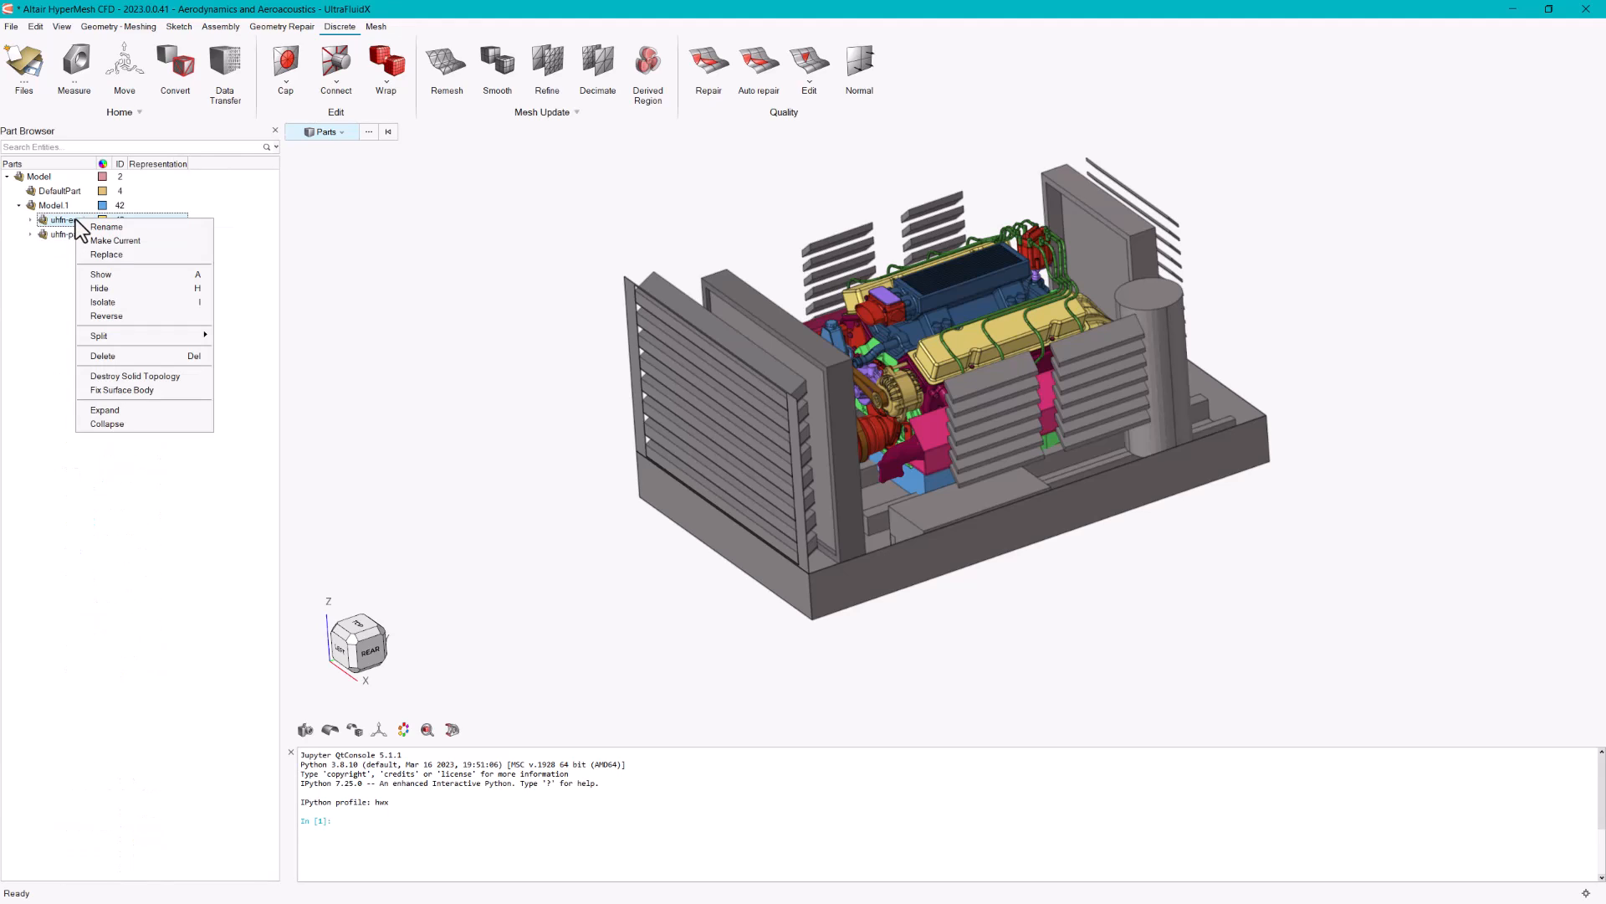
pyautogui.click(113, 300)
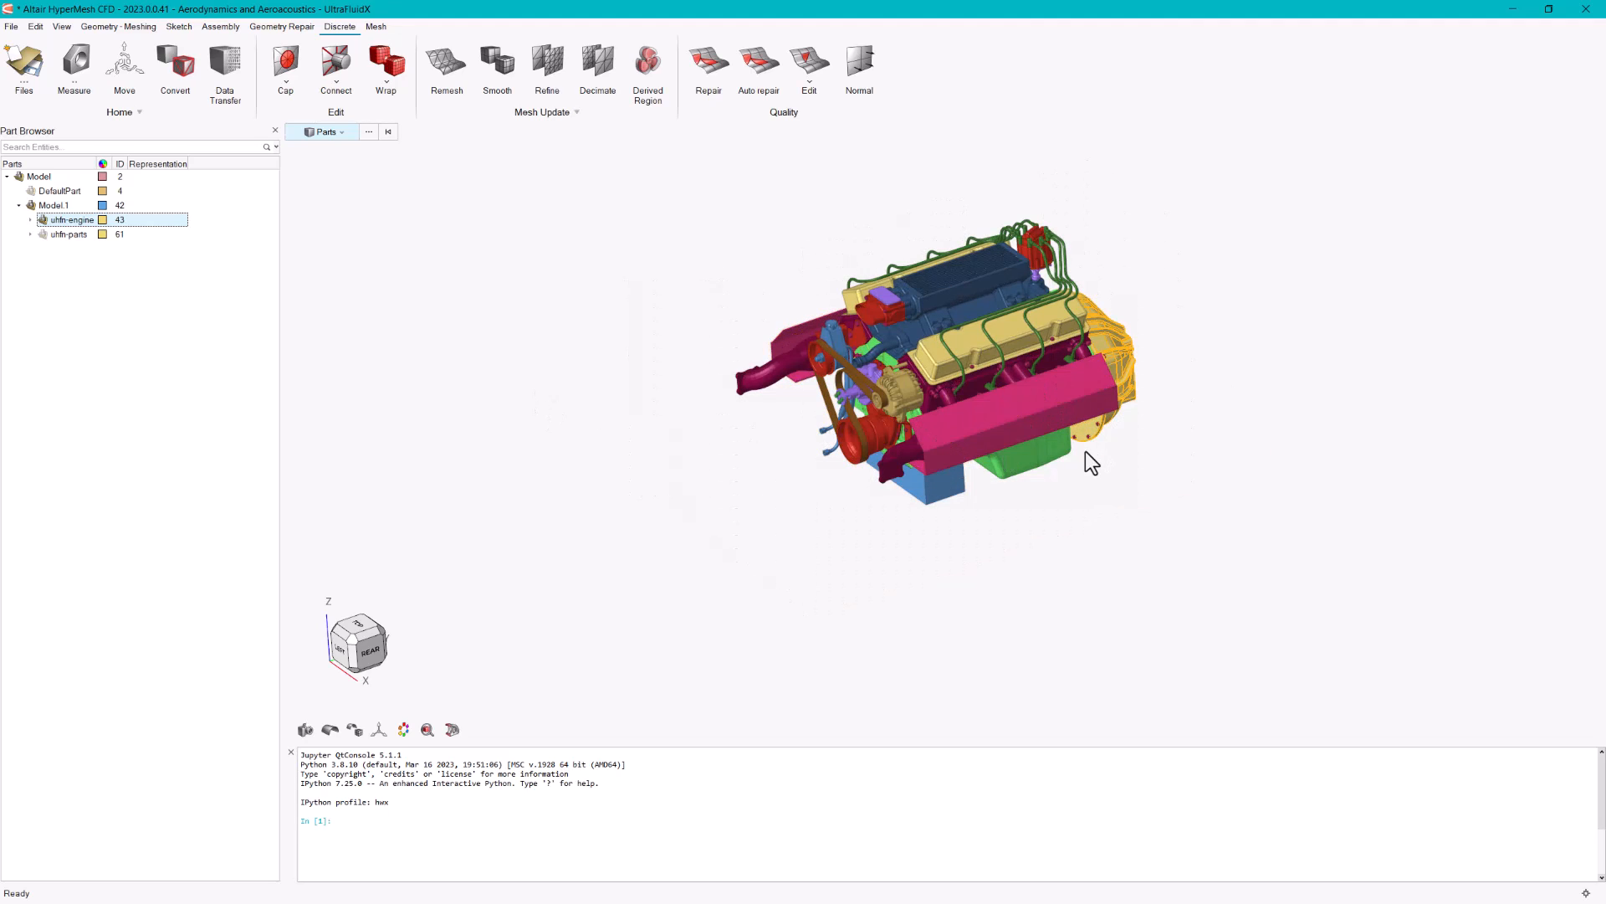
# - Create a section cut through the engine, examine its interior from several angles, and shift the cutting plane to about 0.12 along X
pyautogui.scroll(2, 959, 380)
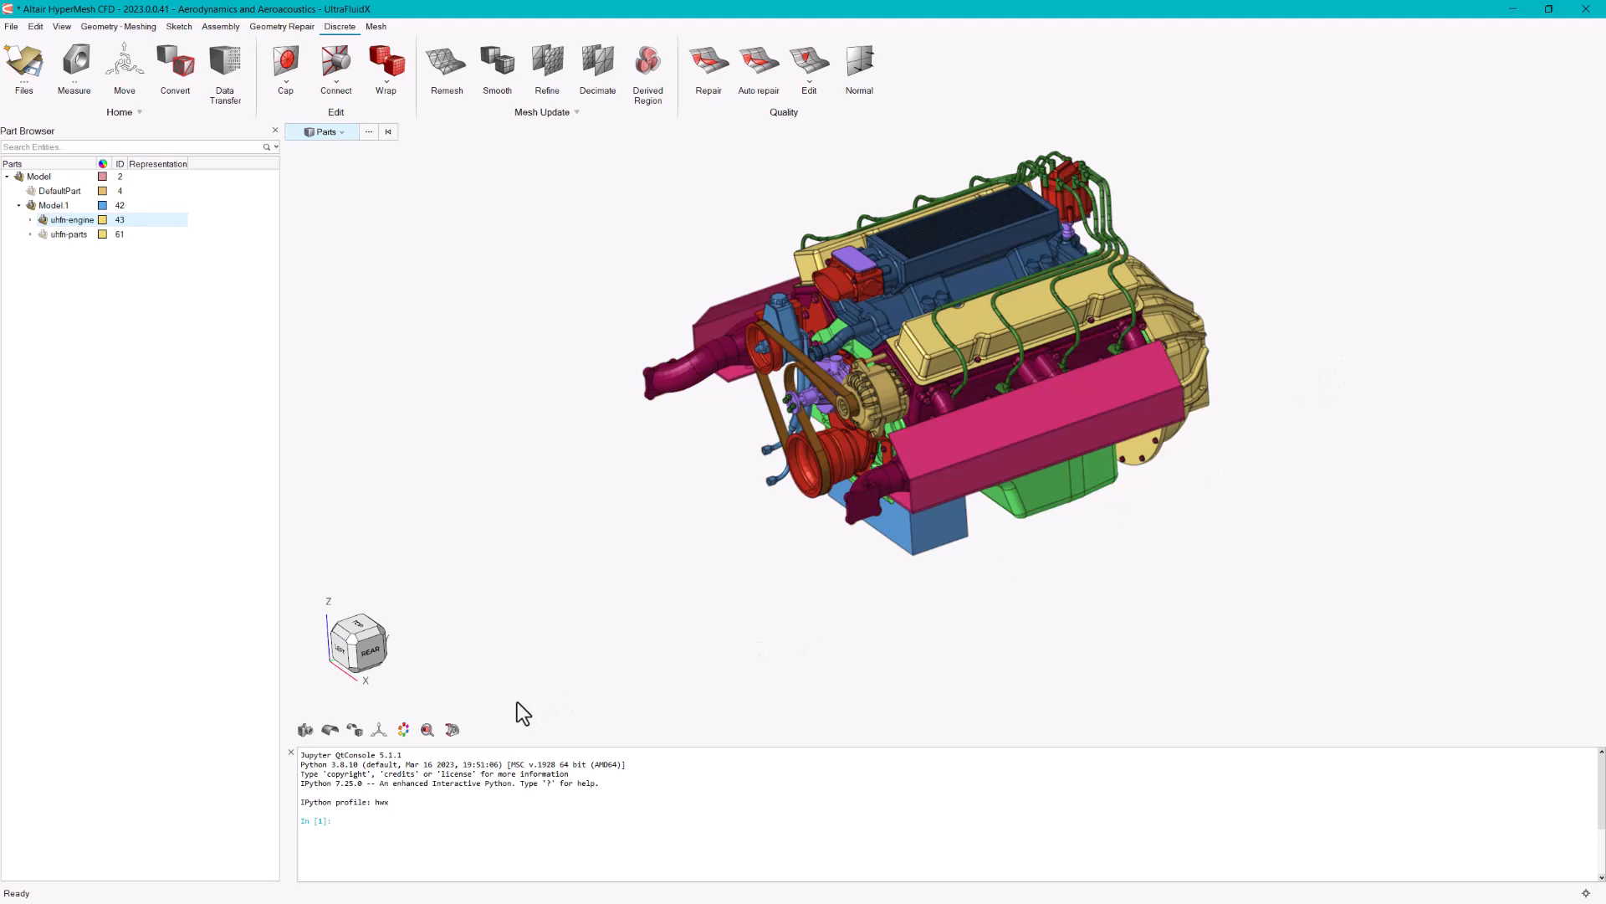
pyautogui.click(452, 731)
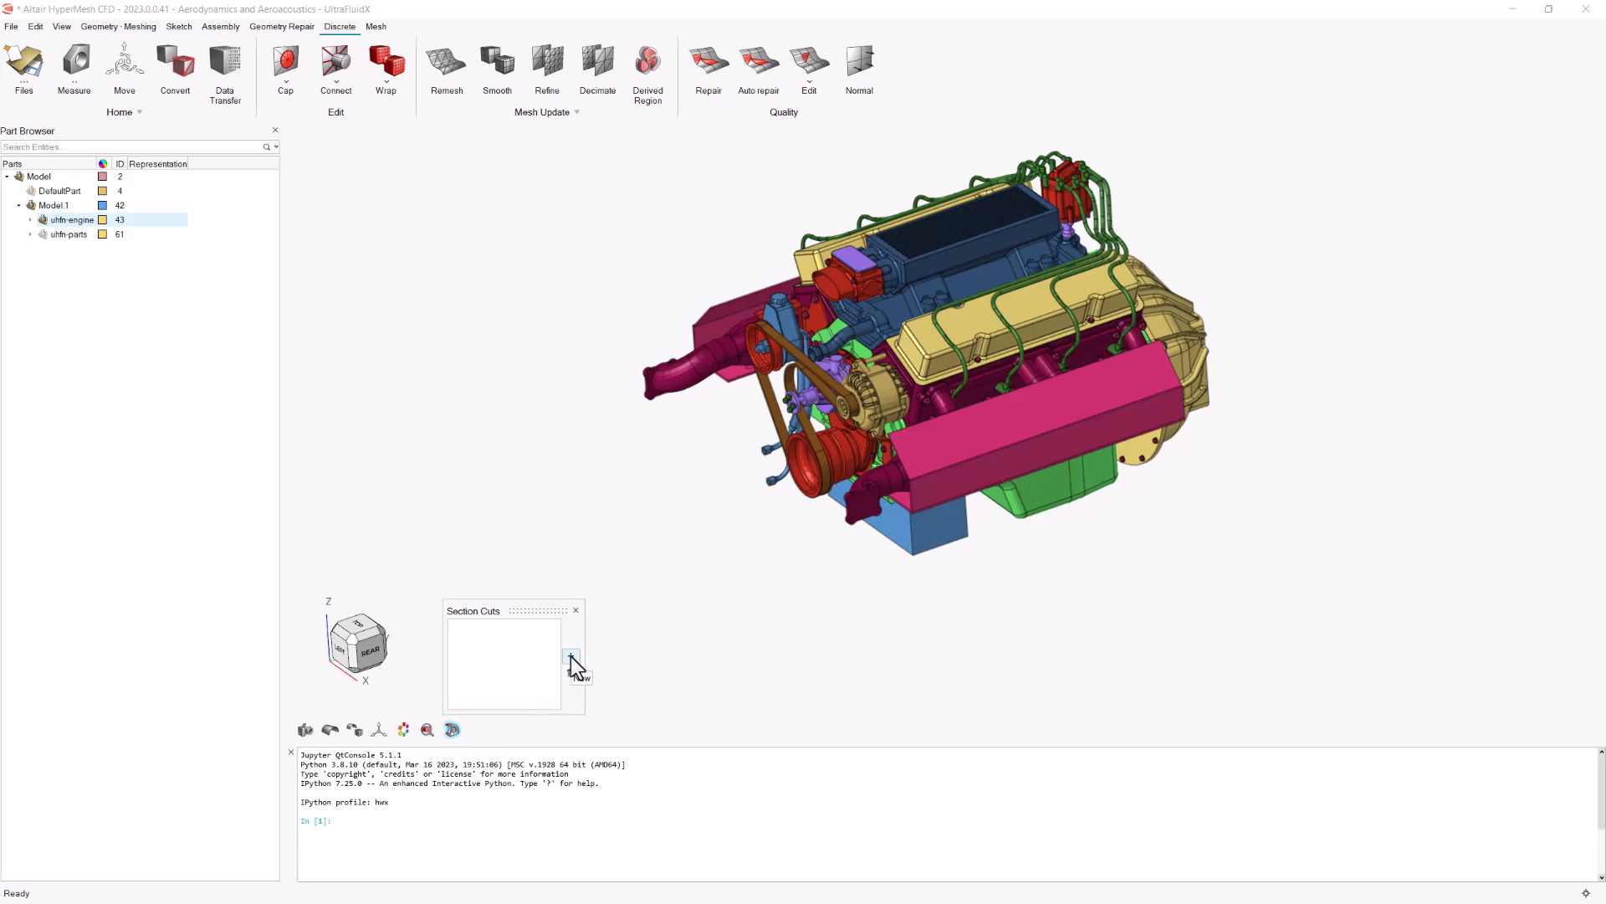
pyautogui.click(573, 657)
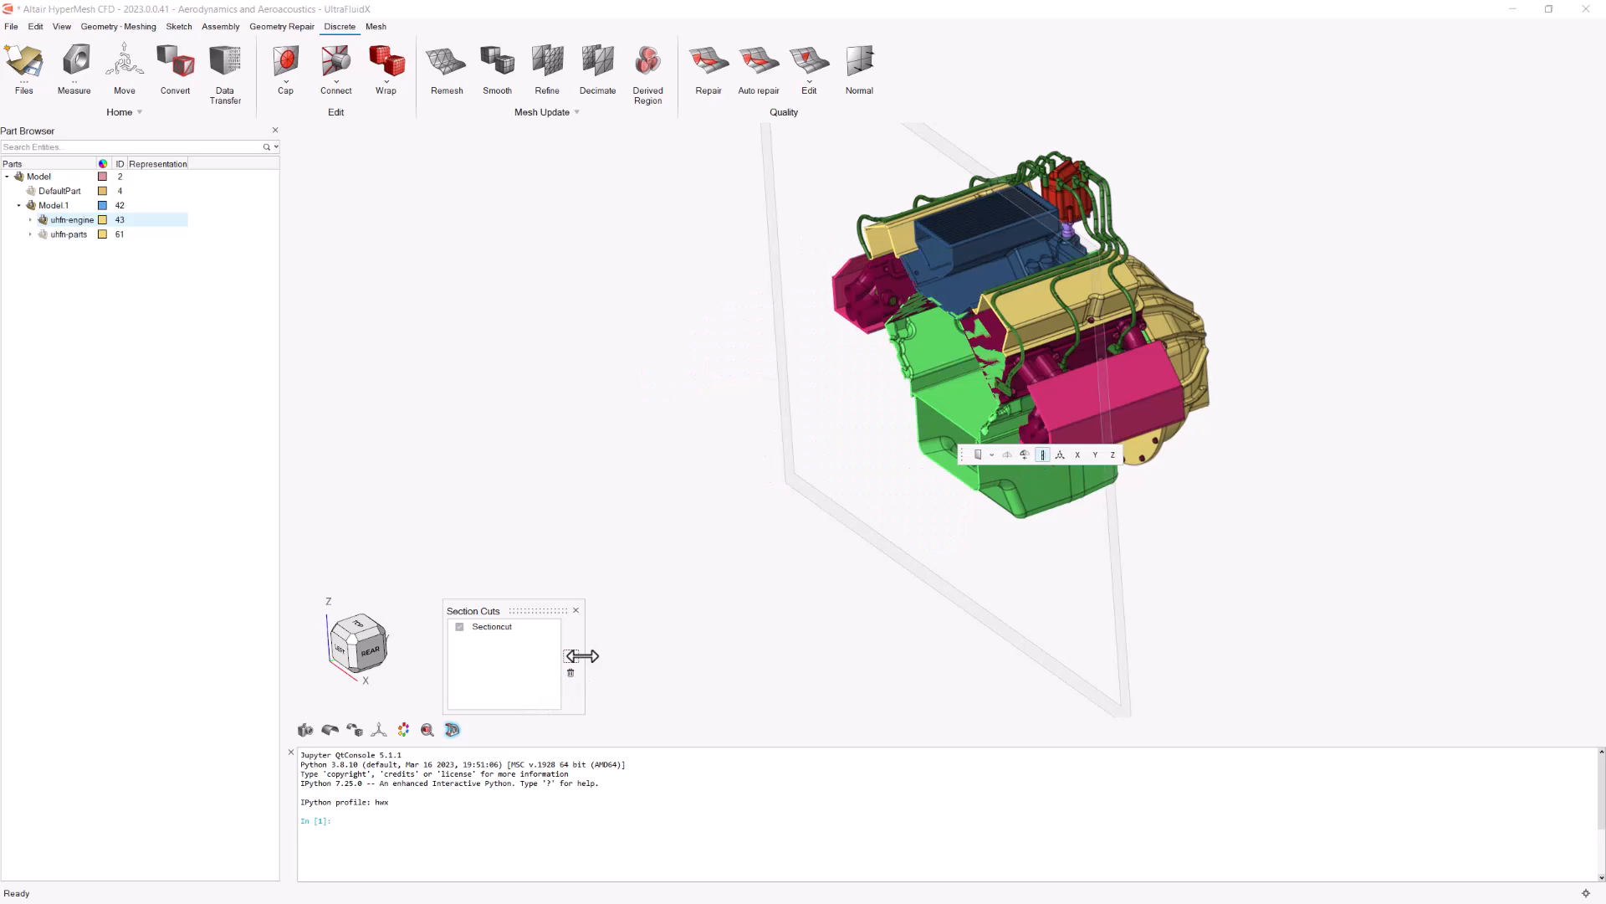
pyautogui.moveTo(923, 353); pyautogui.dragTo(1052, 341, button='middle')
pyautogui.scroll(10, 774, 380)
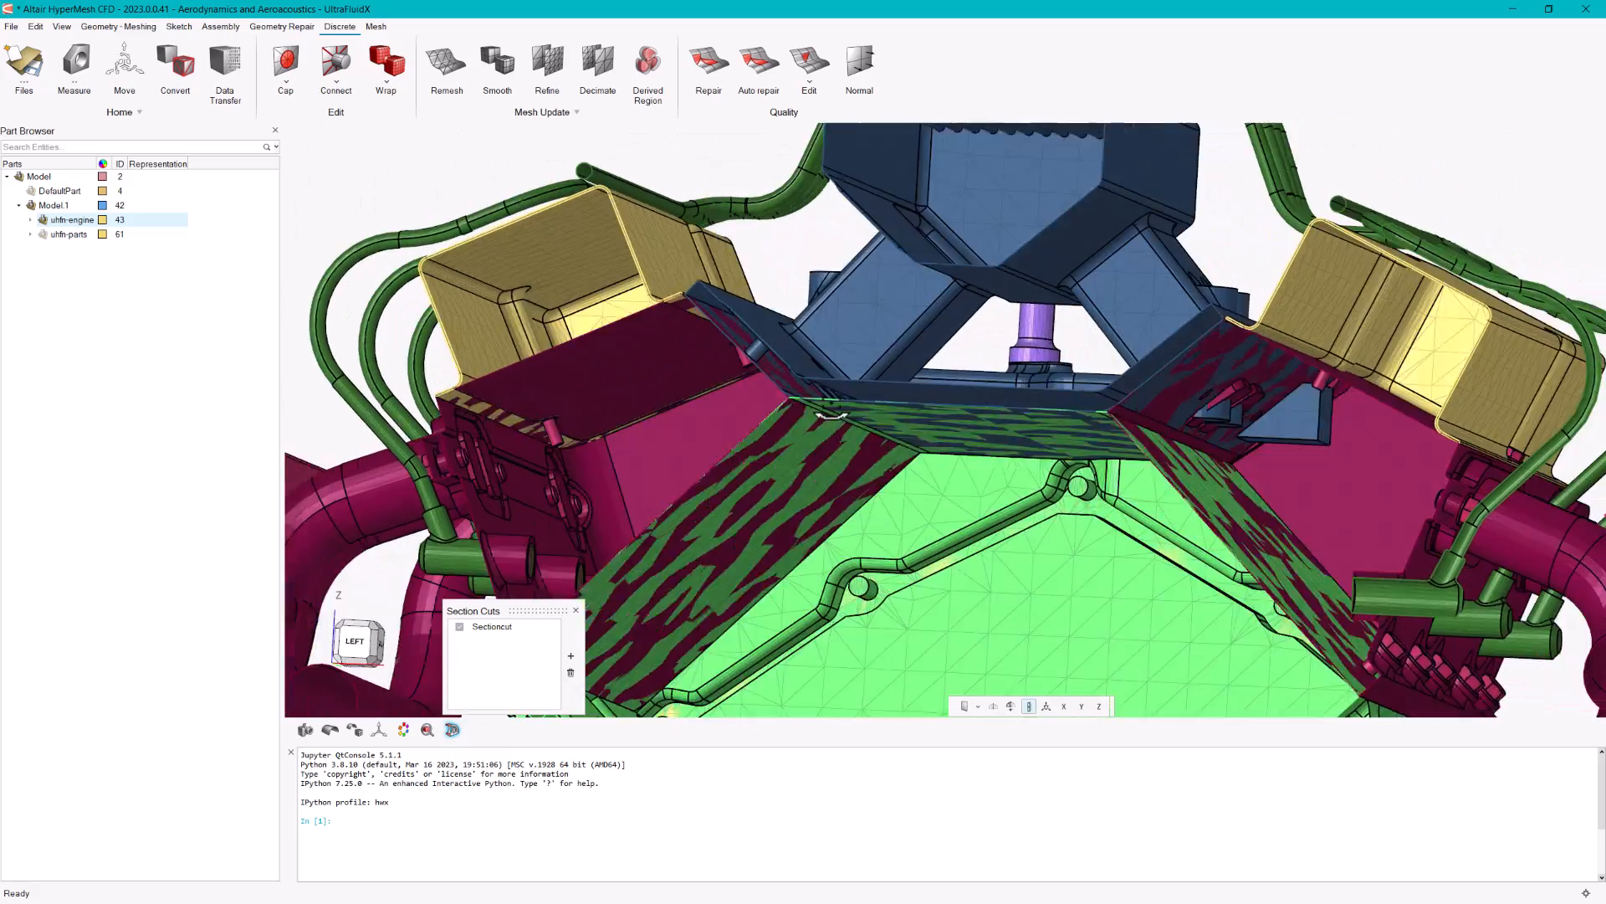
pyautogui.moveTo(832, 404); pyautogui.dragTo(804, 430, button='middle')
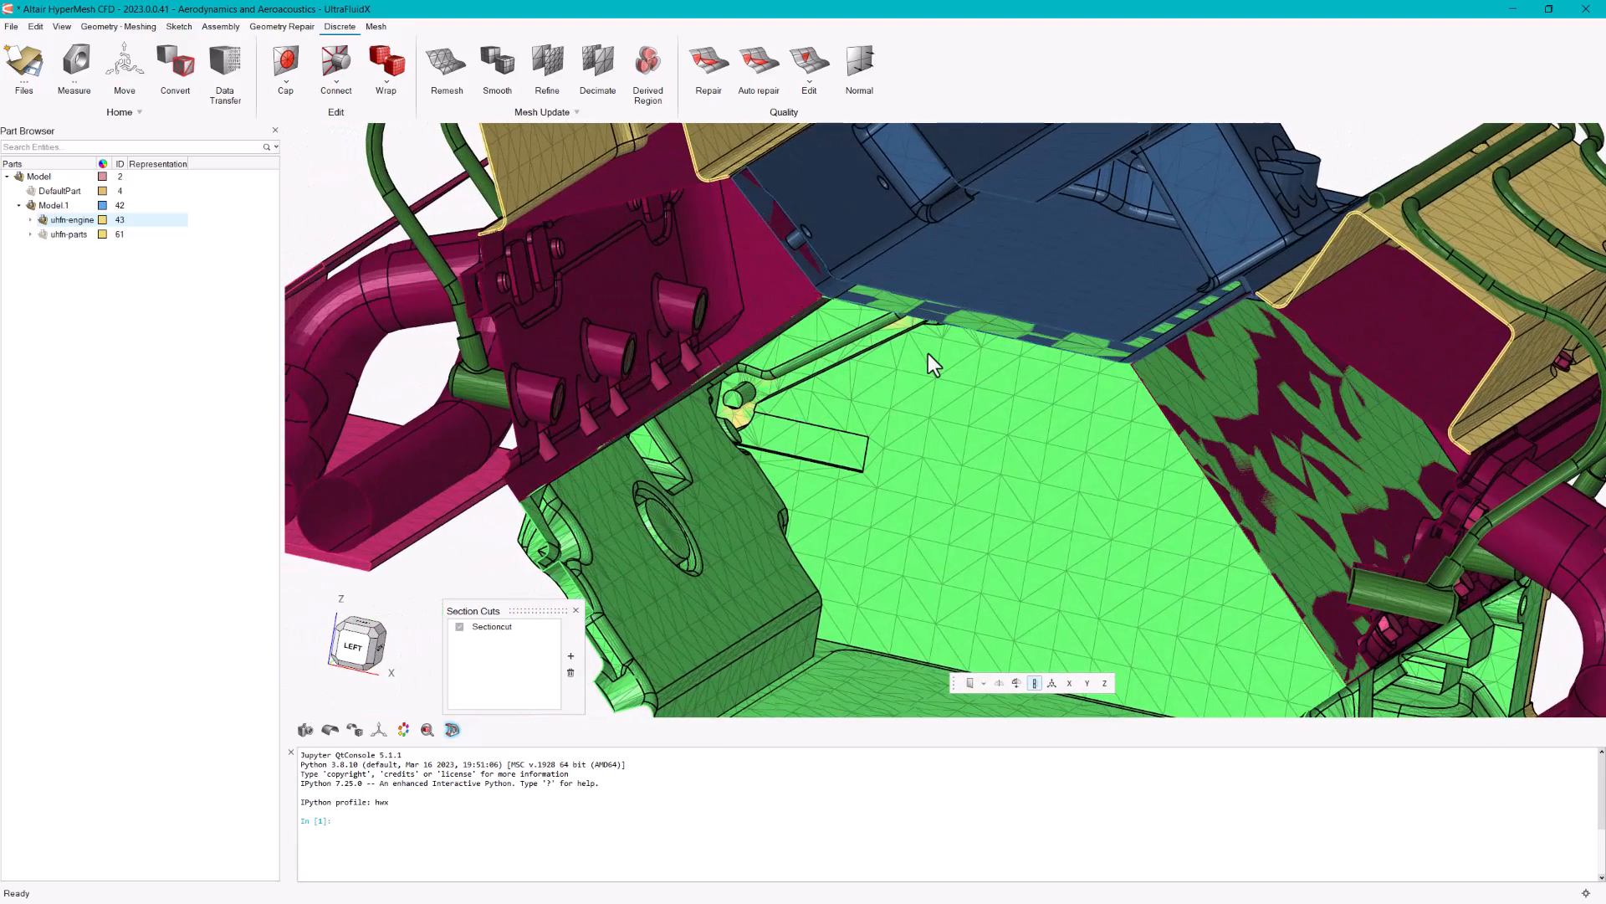
pyautogui.scroll(-8, 927, 353)
pyautogui.moveTo(1008, 210); pyautogui.dragTo(916, 241, button='middle')
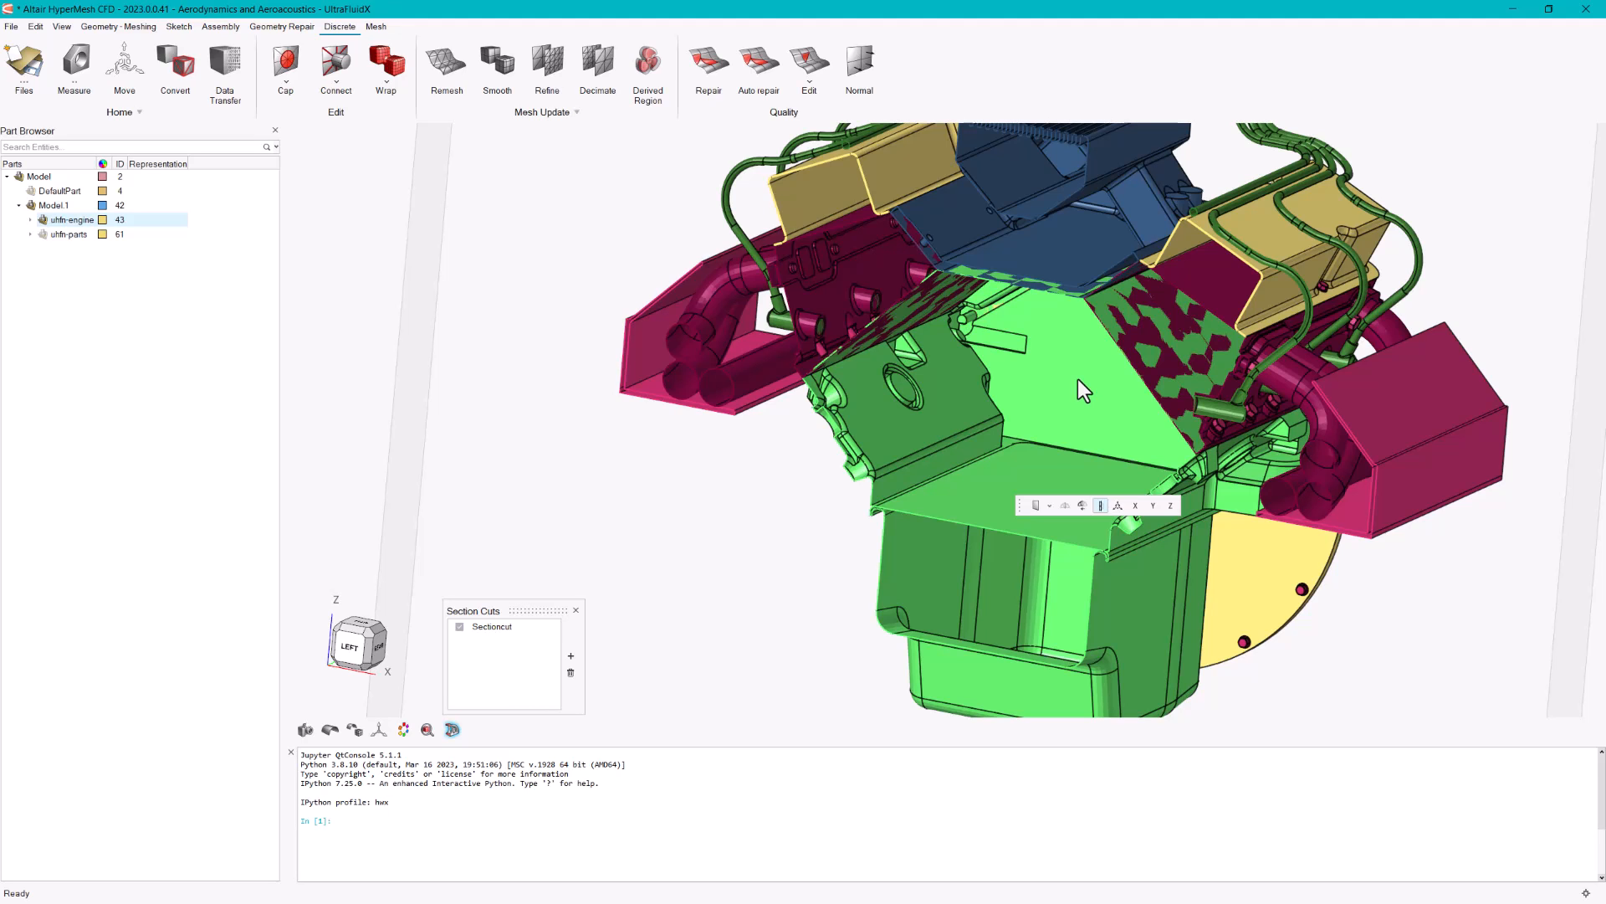
pyautogui.scroll(-3, 1079, 383)
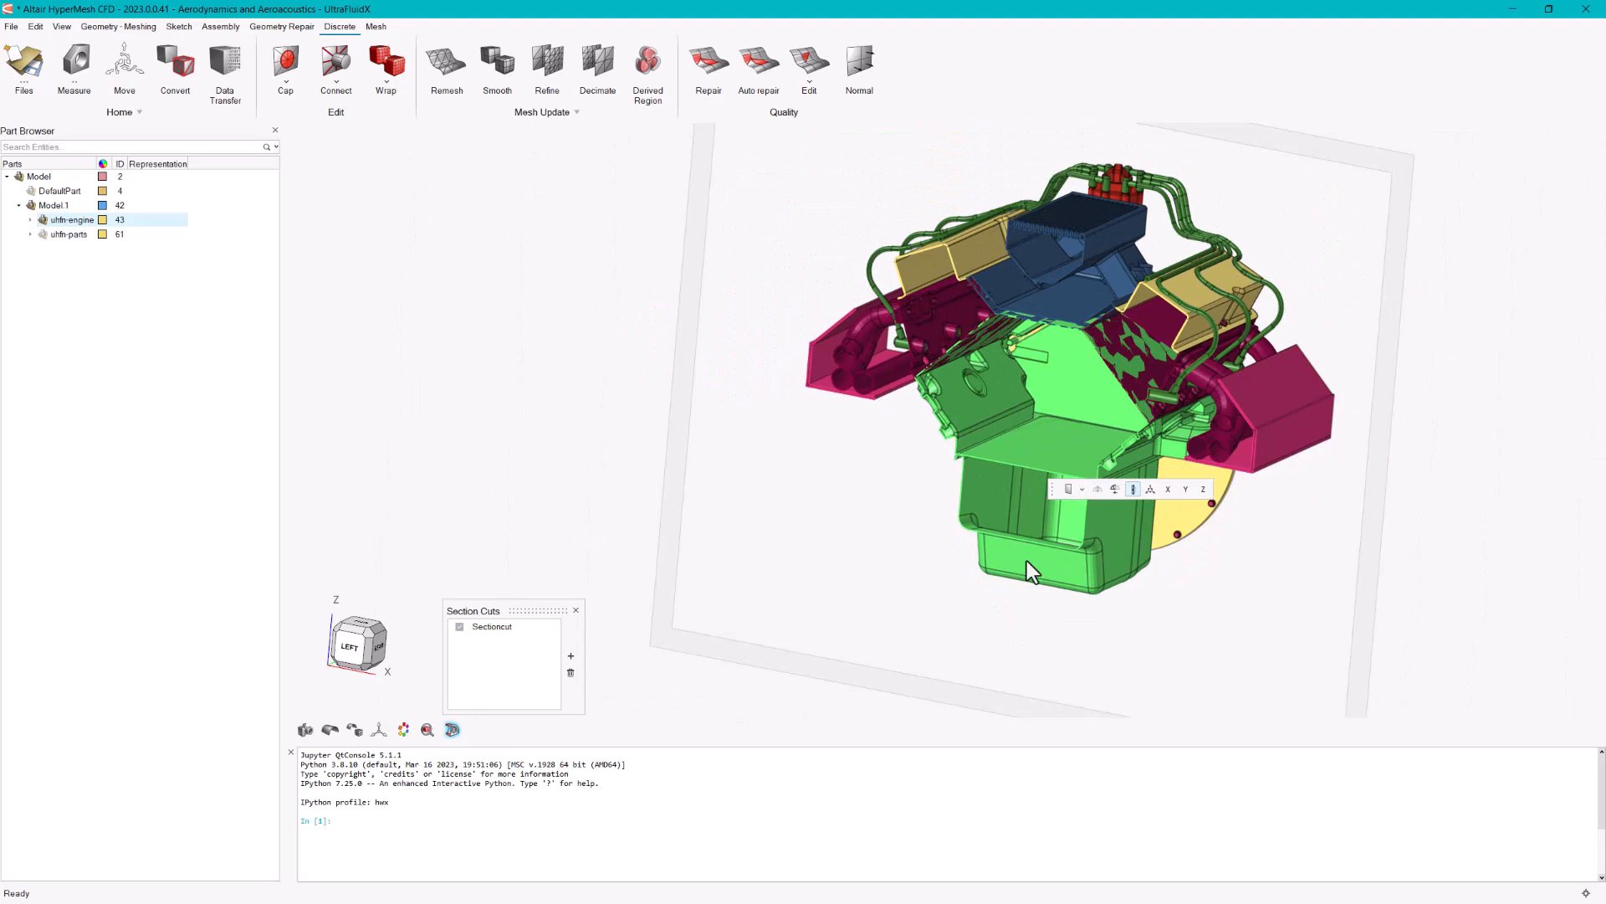
pyautogui.moveTo(1029, 560); pyautogui.dragTo(987, 566, button='middle')
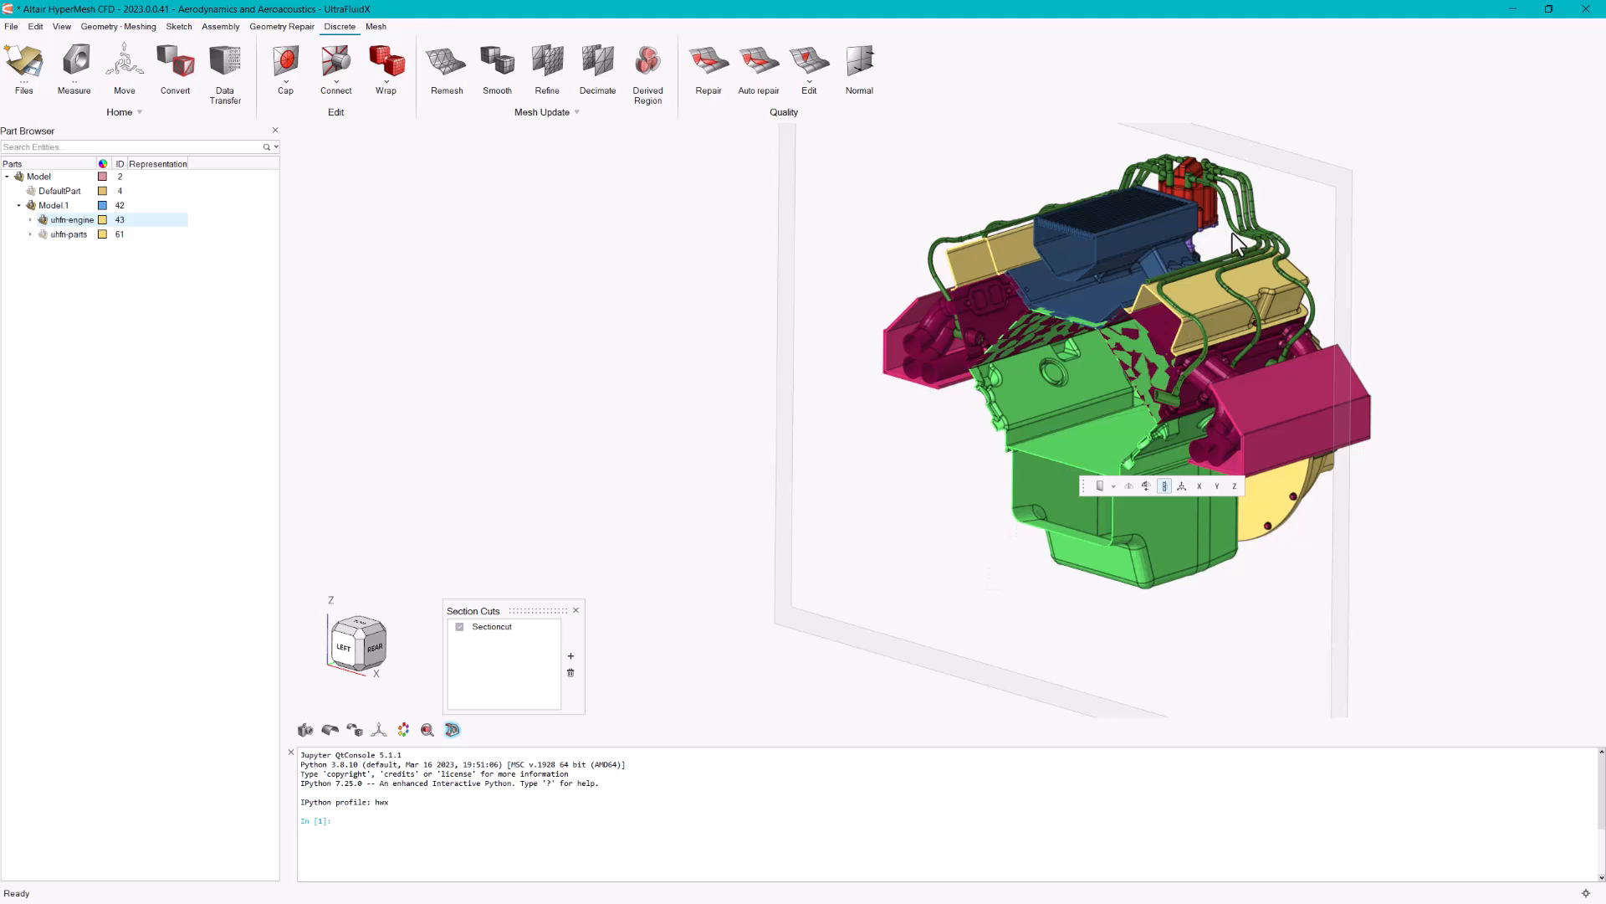
pyautogui.moveTo(1317, 172); pyautogui.dragTo(1344, 199)
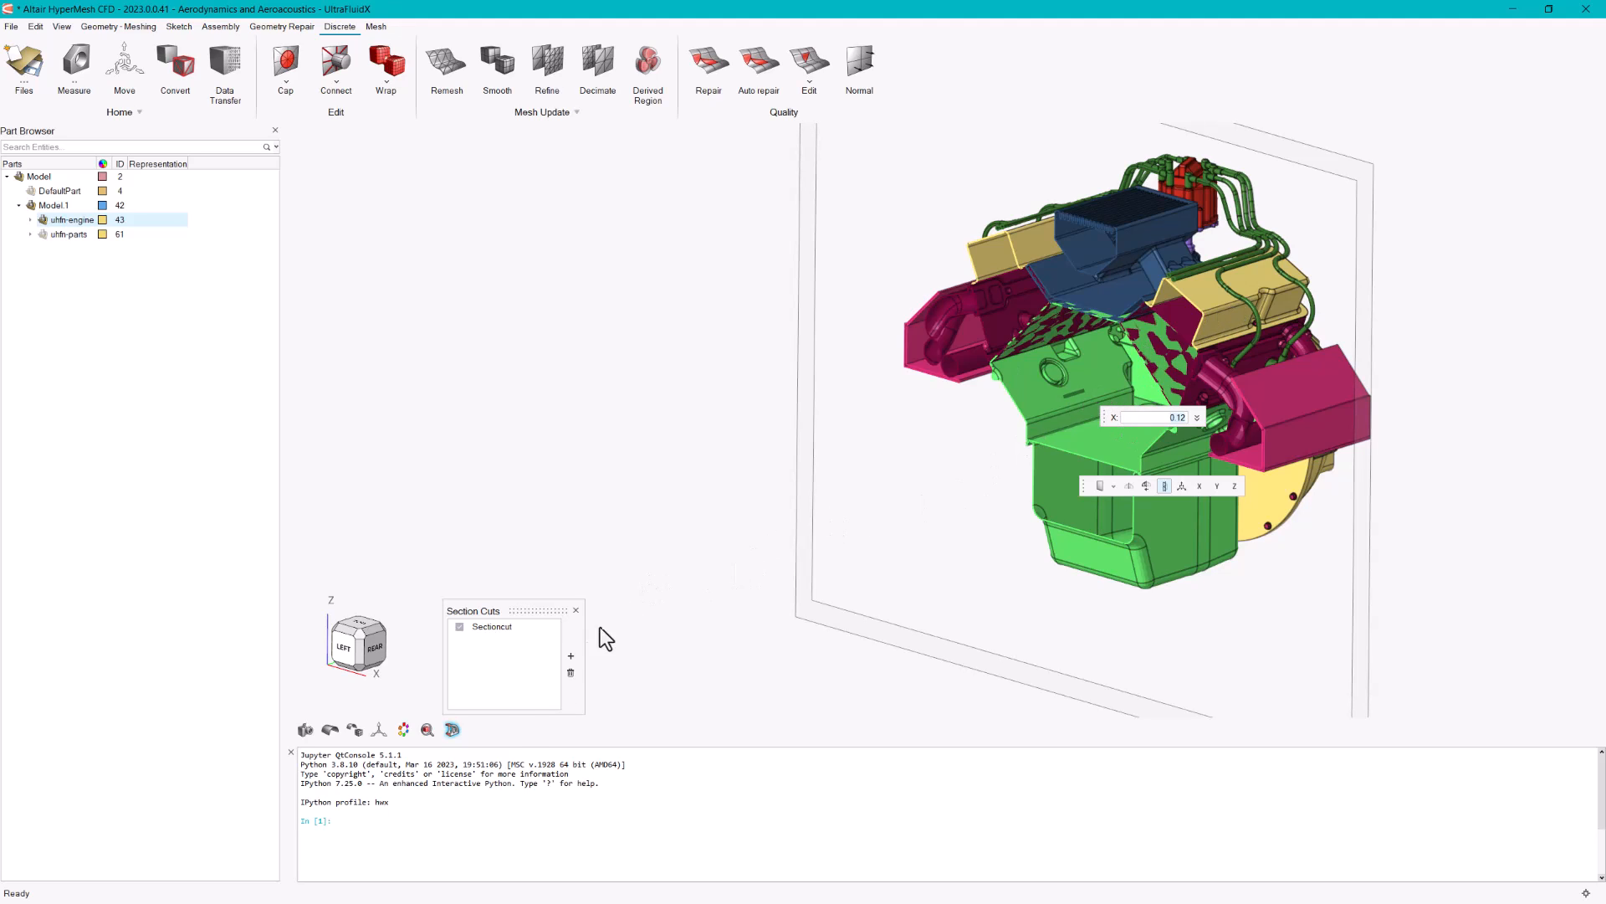
# - Turn off the section cut to restore the full engine view and close the section cuts list
pyautogui.click(451, 729)
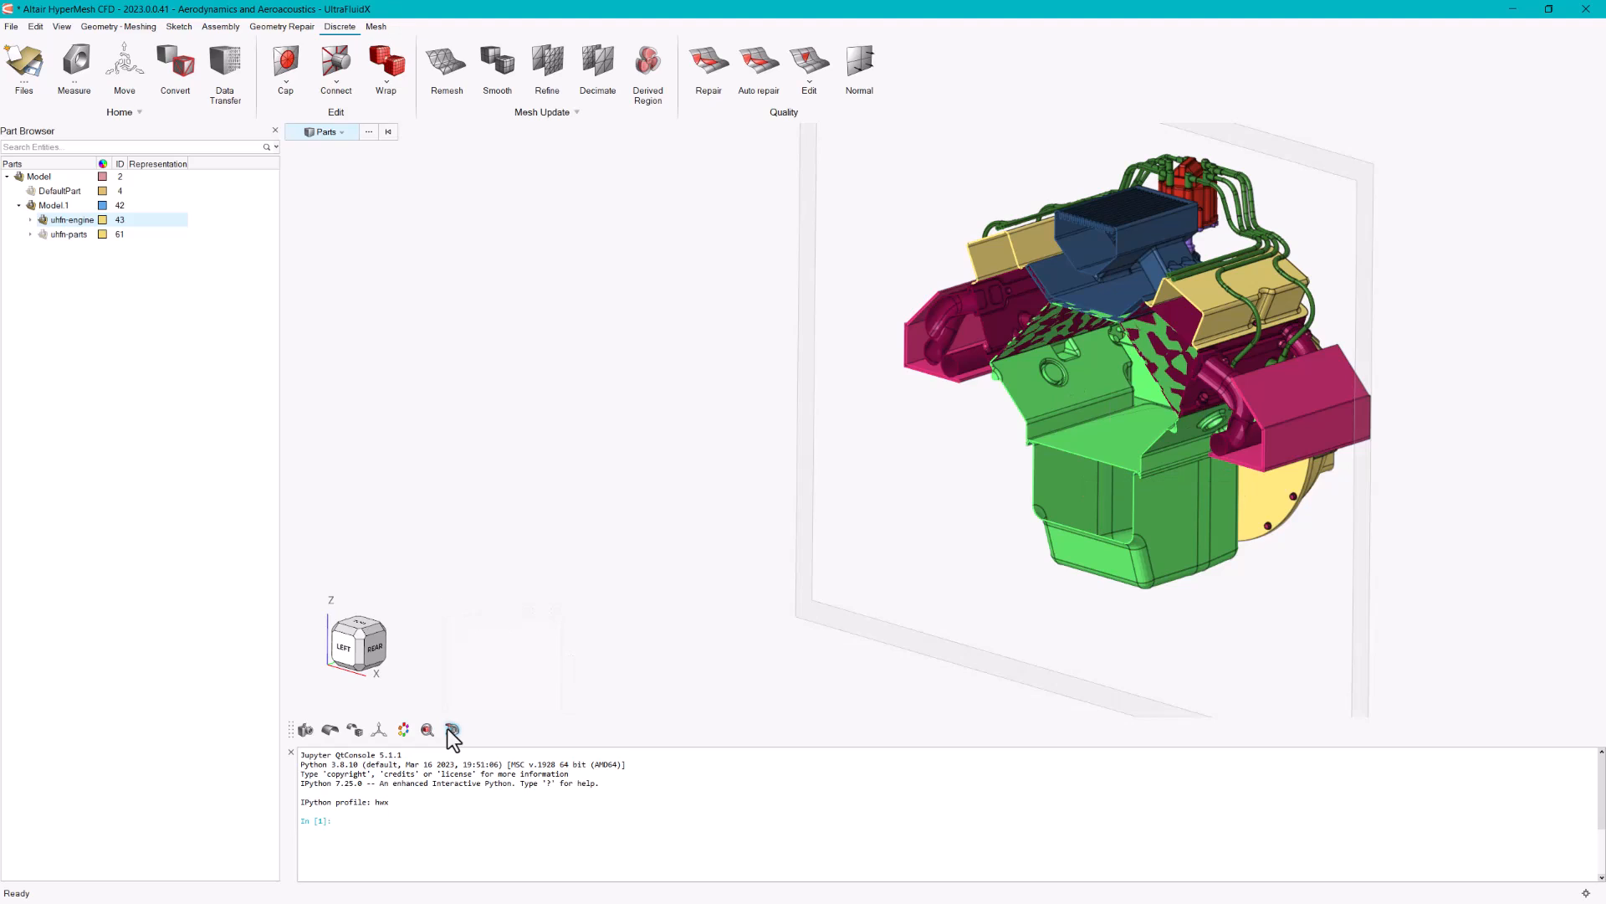
pyautogui.click(452, 730)
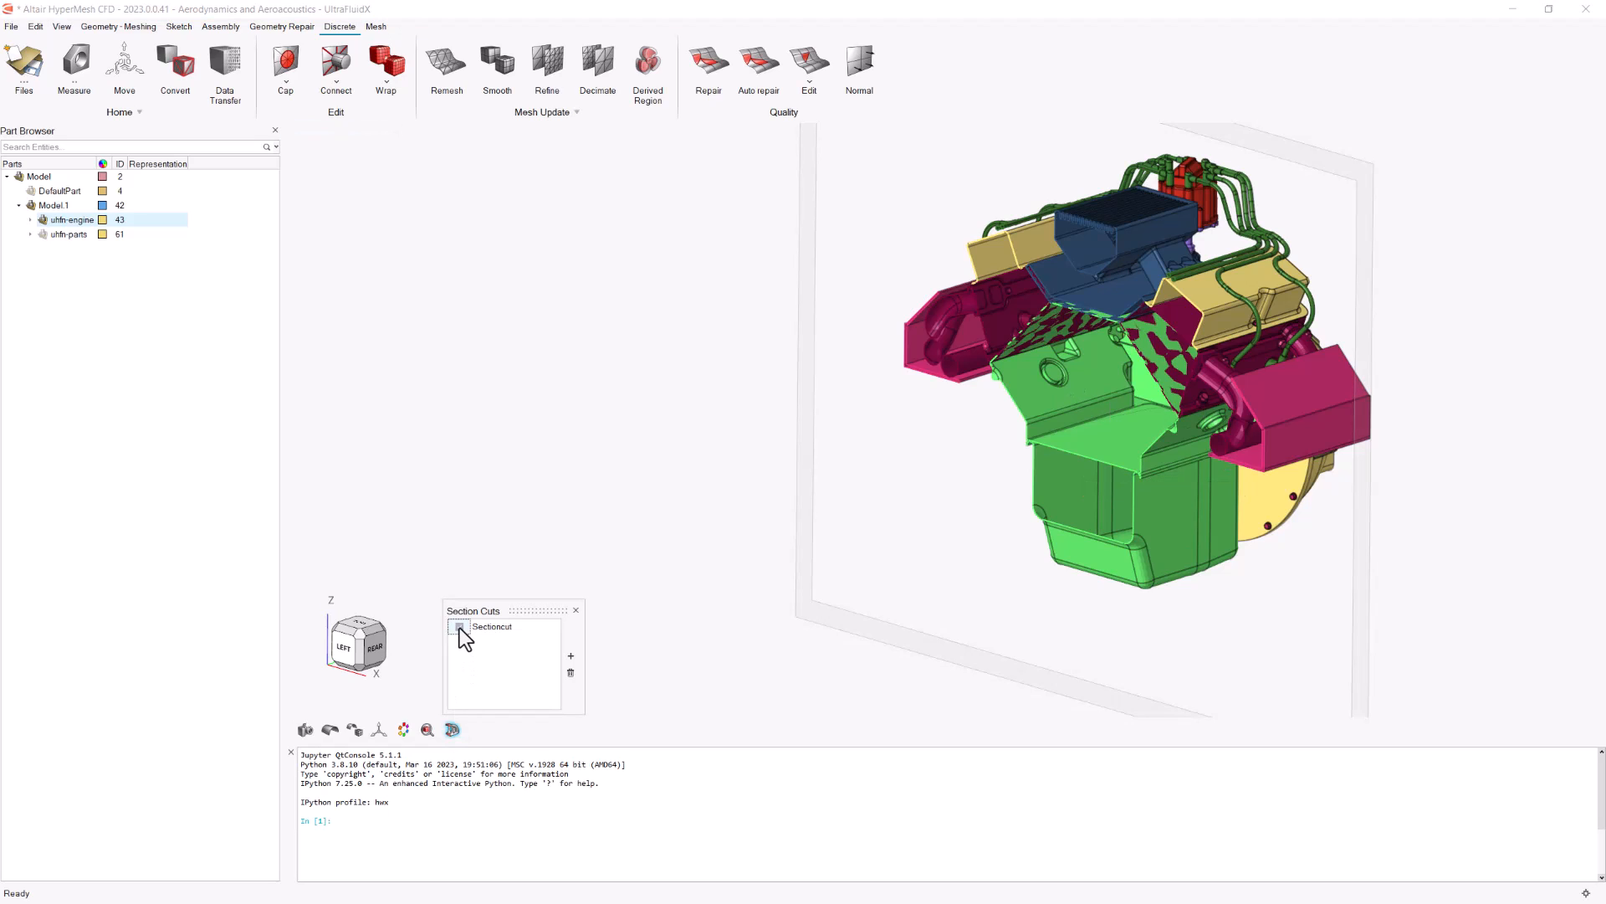
pyautogui.click(459, 627)
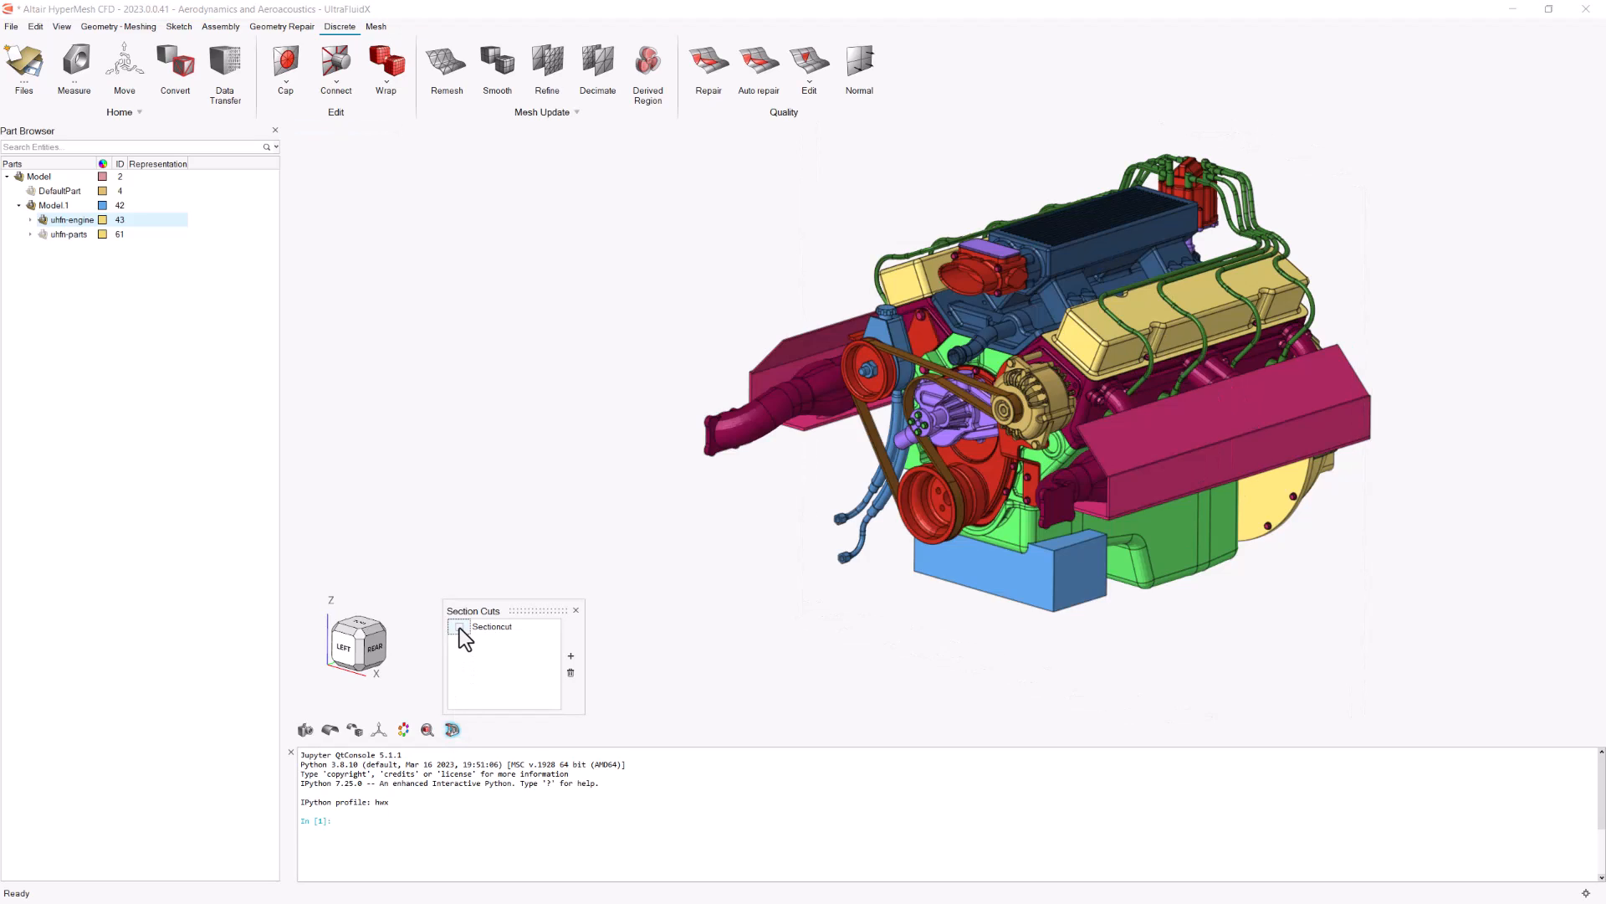
pyautogui.click(576, 611)
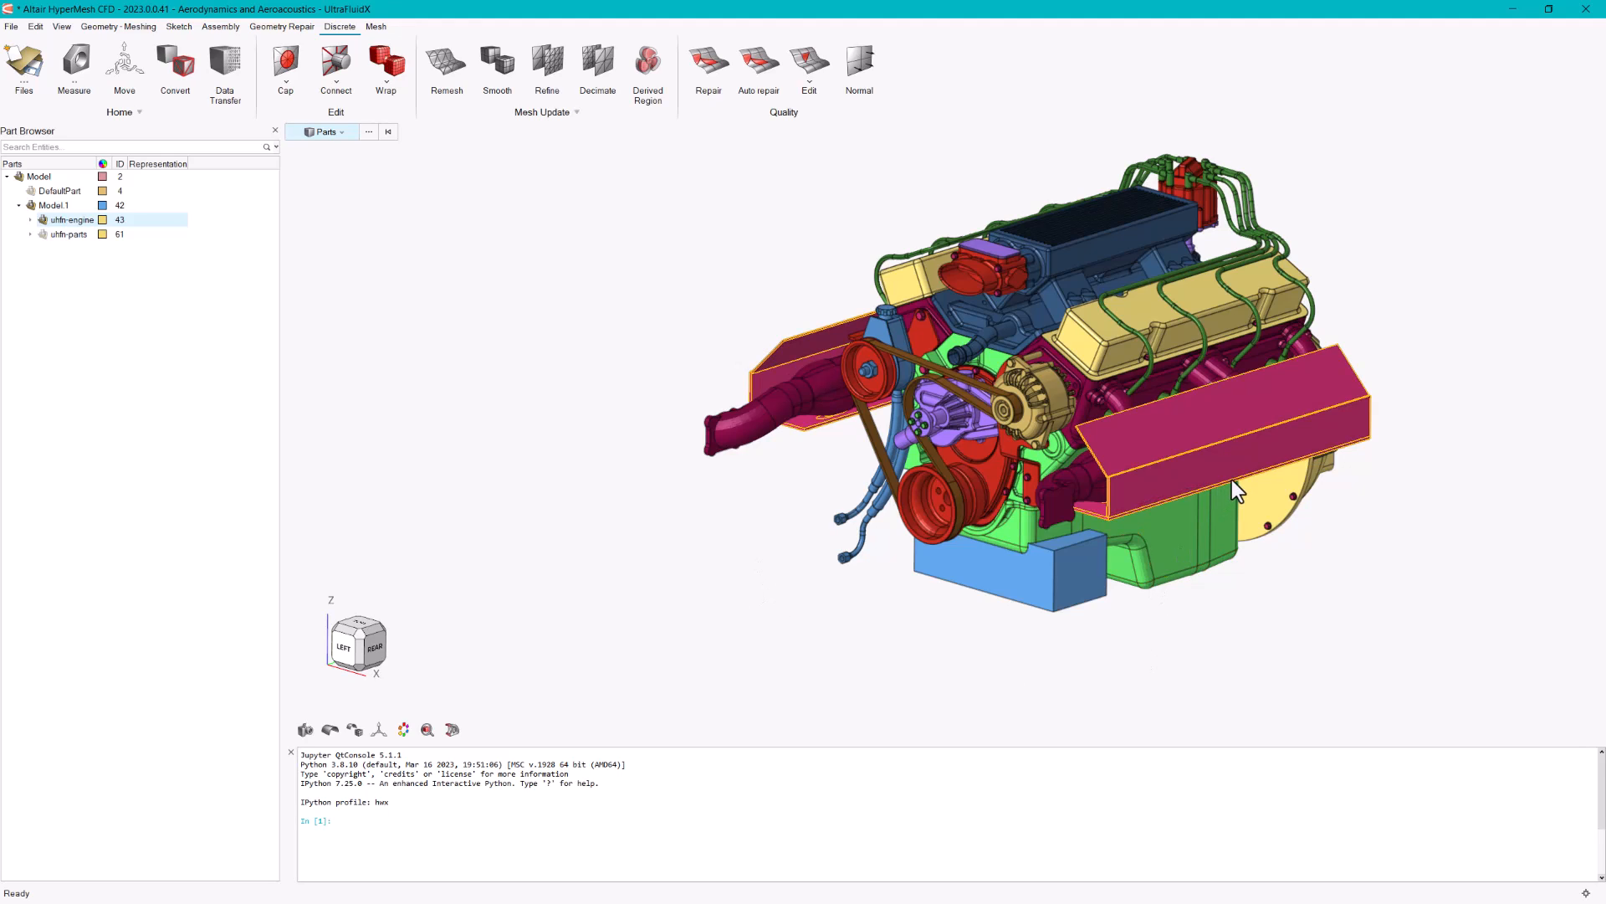
# - Hide the Engine-Heat-Shield and Engine-Belt parts of the engine assembly
pyautogui.moveTo(1205, 428); pyautogui.dragTo(1058, 346, button='middle')
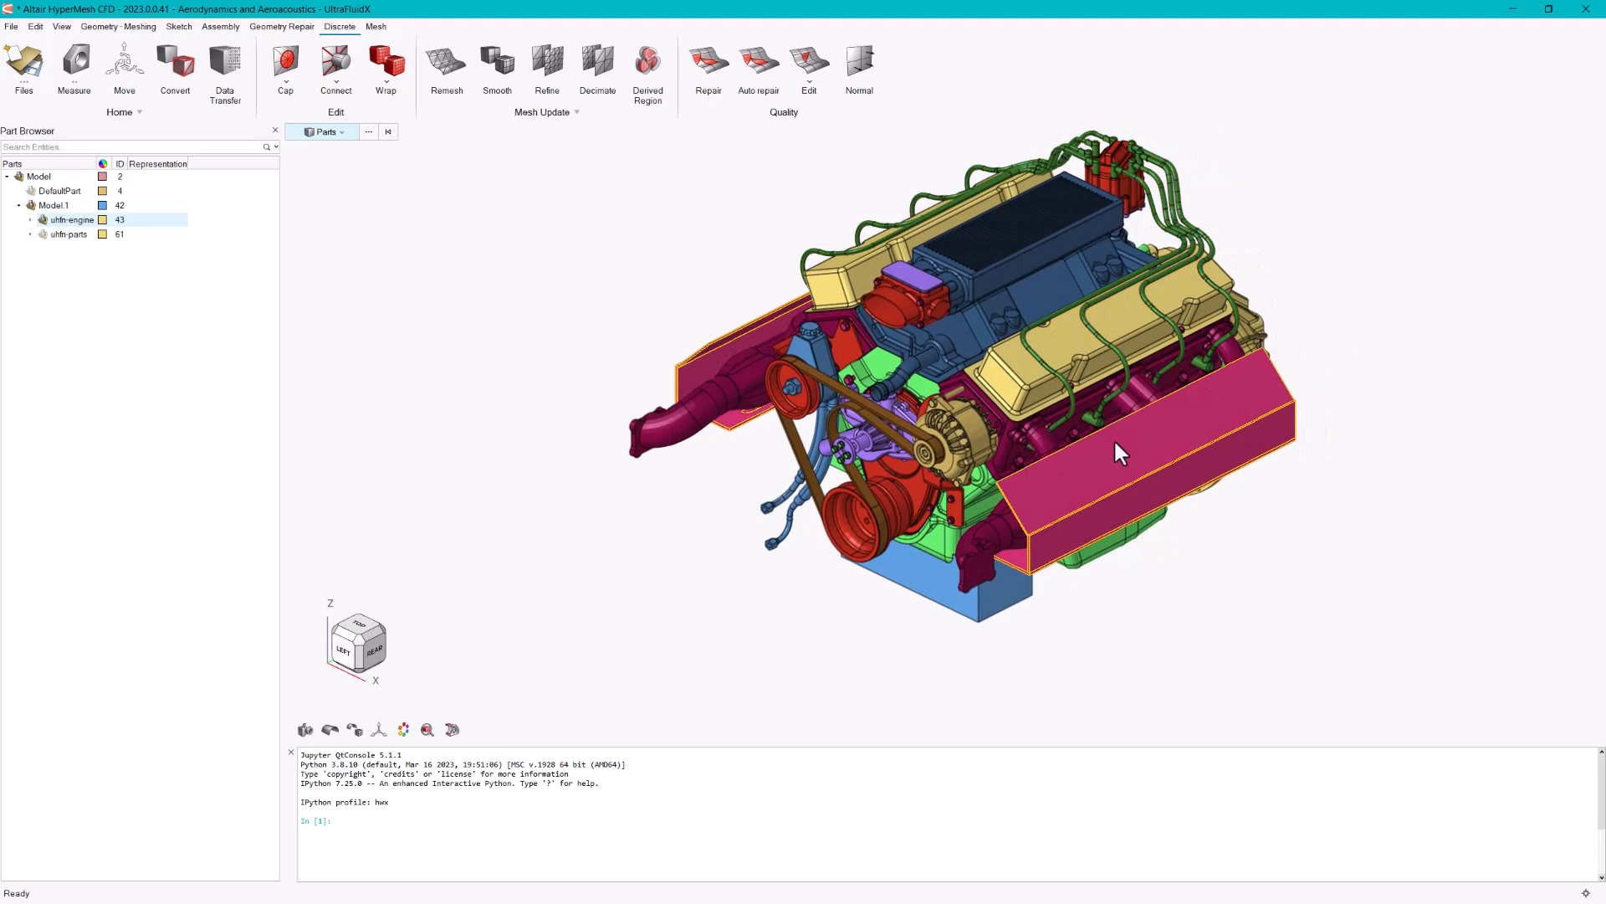
pyautogui.moveTo(1154, 459); pyautogui.dragTo(1188, 474, button='middle')
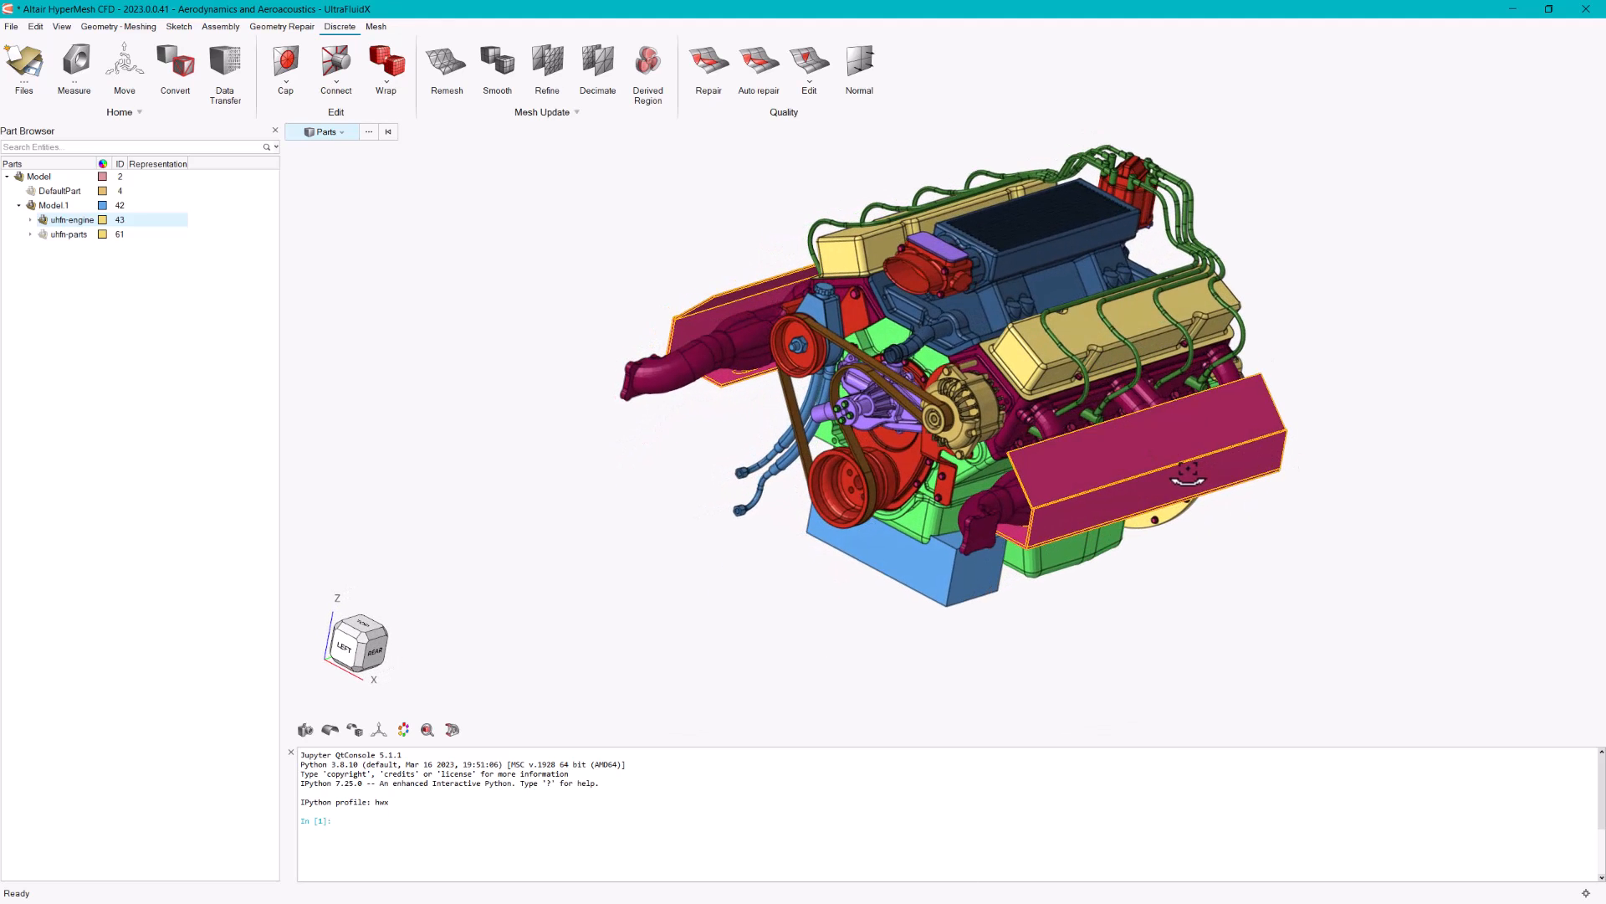
pyautogui.click(1233, 434)
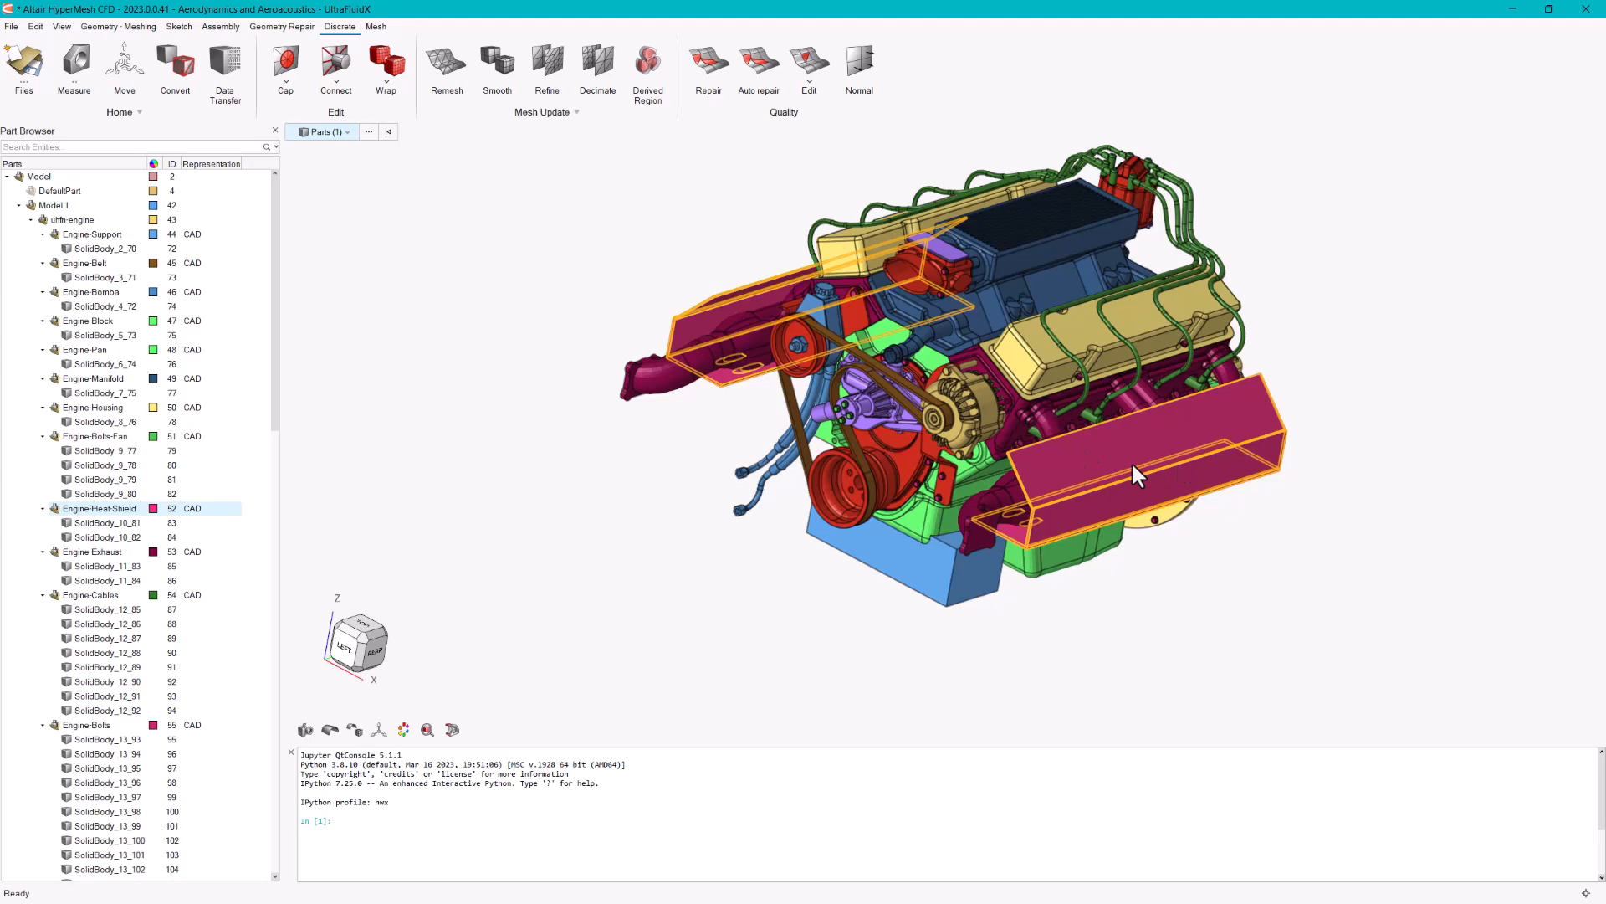
pyautogui.press('h')
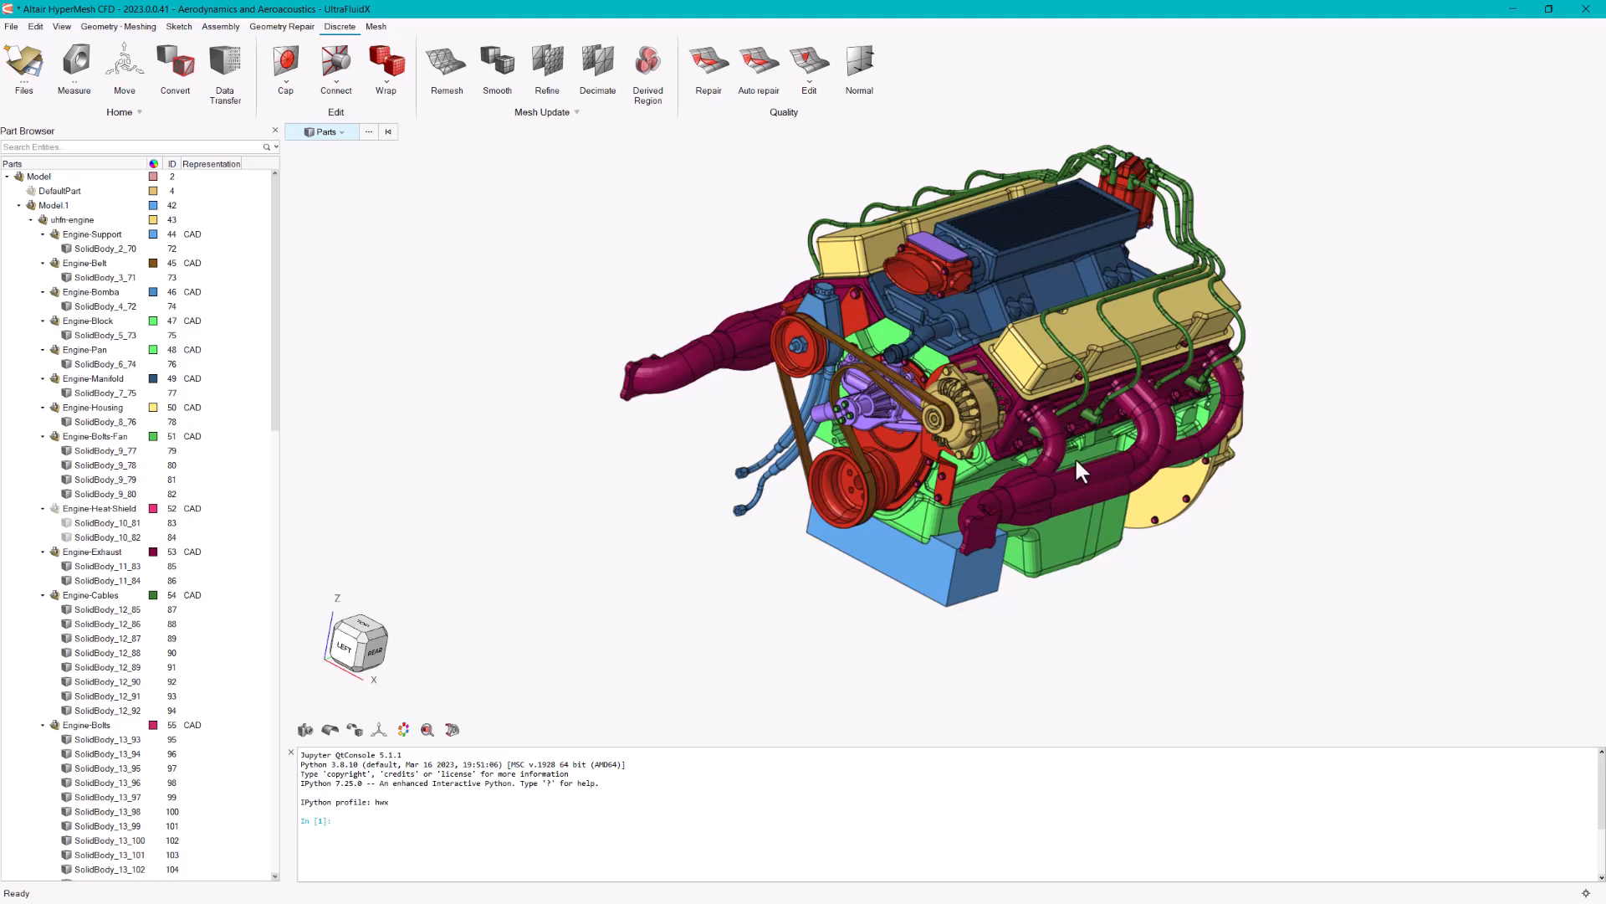
pyautogui.click(872, 374)
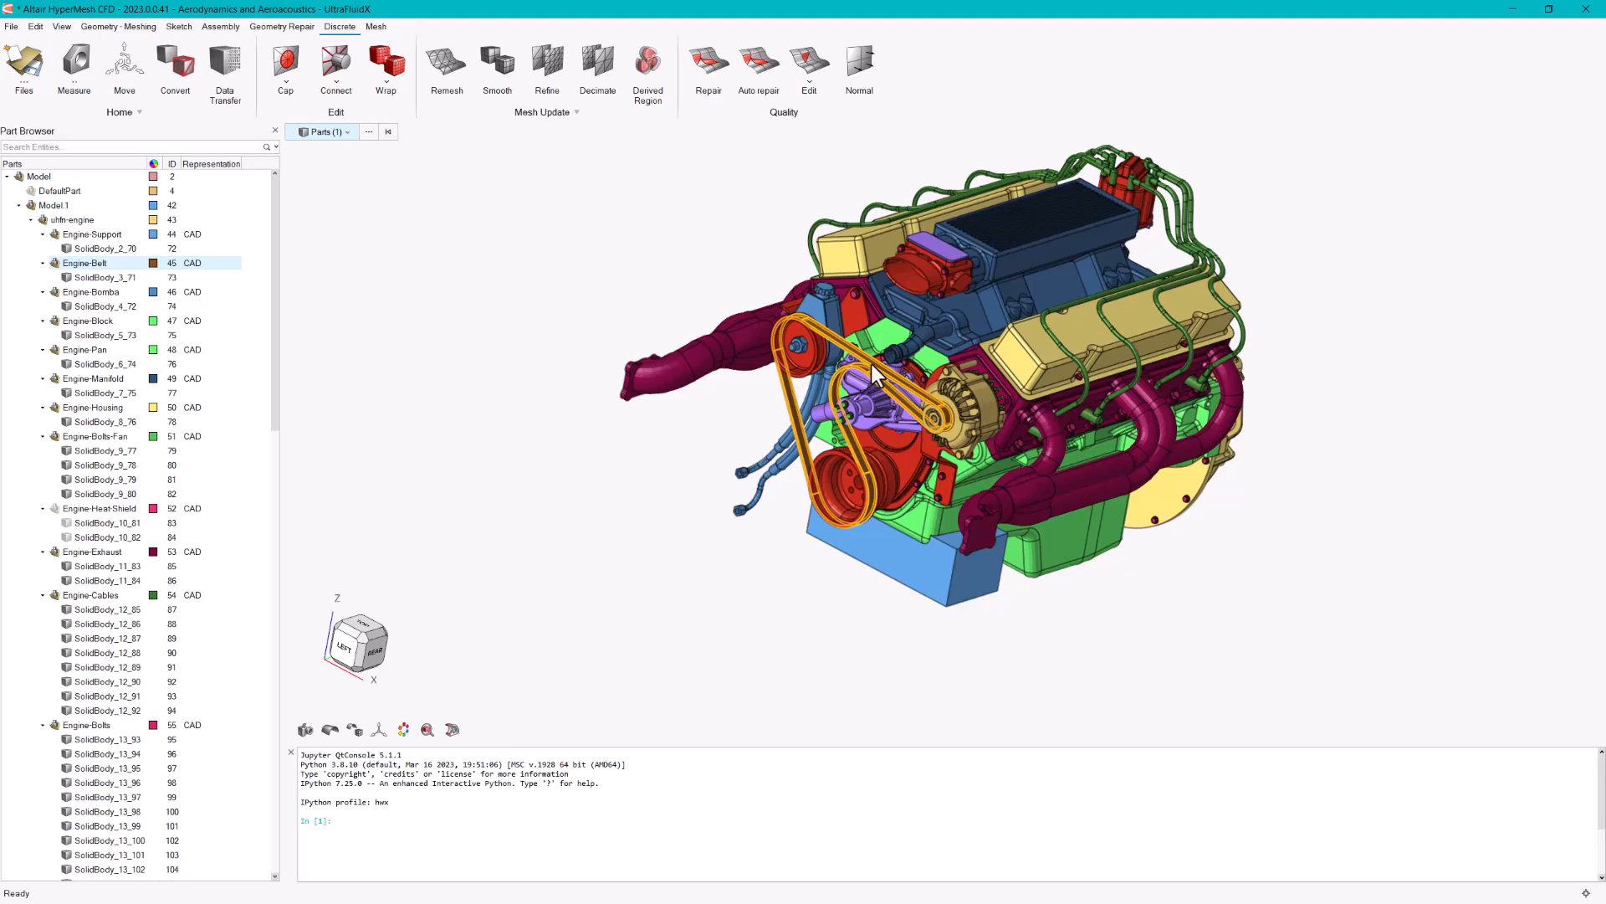
pyautogui.press('Escape')
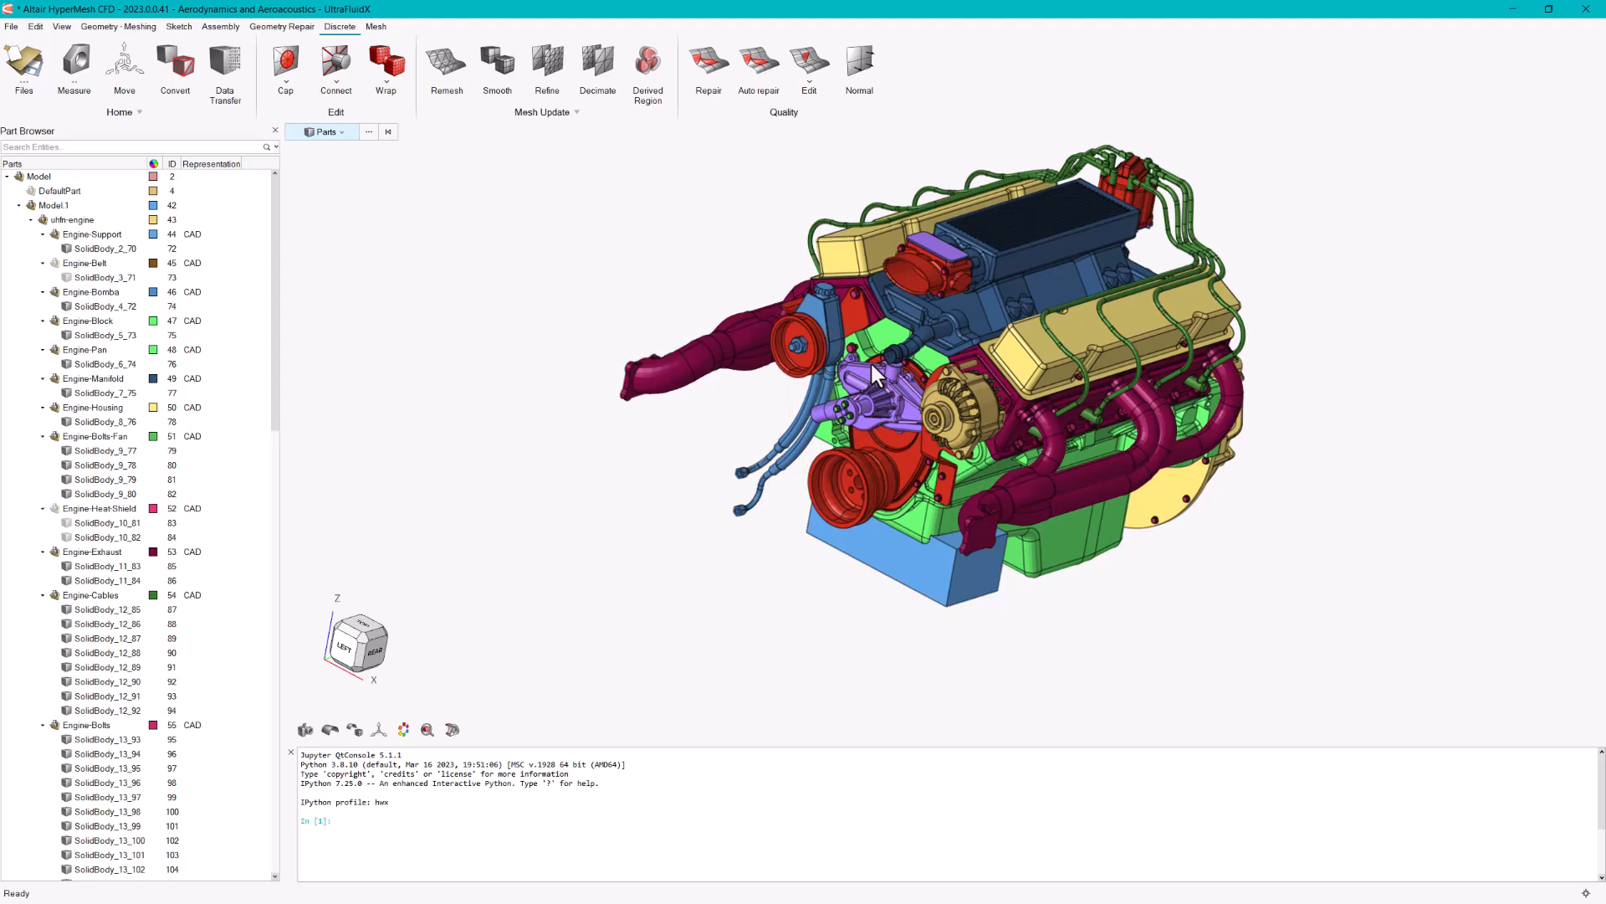
# - Examine the openings and mesh around the manifold pipe, water pump, alternator, pulleys and exhaust from several angles
pyautogui.moveTo(1022, 299); pyautogui.dragTo(989, 291, button='middle')
pyautogui.moveTo(976, 238); pyautogui.dragTo(952, 278, button='right')
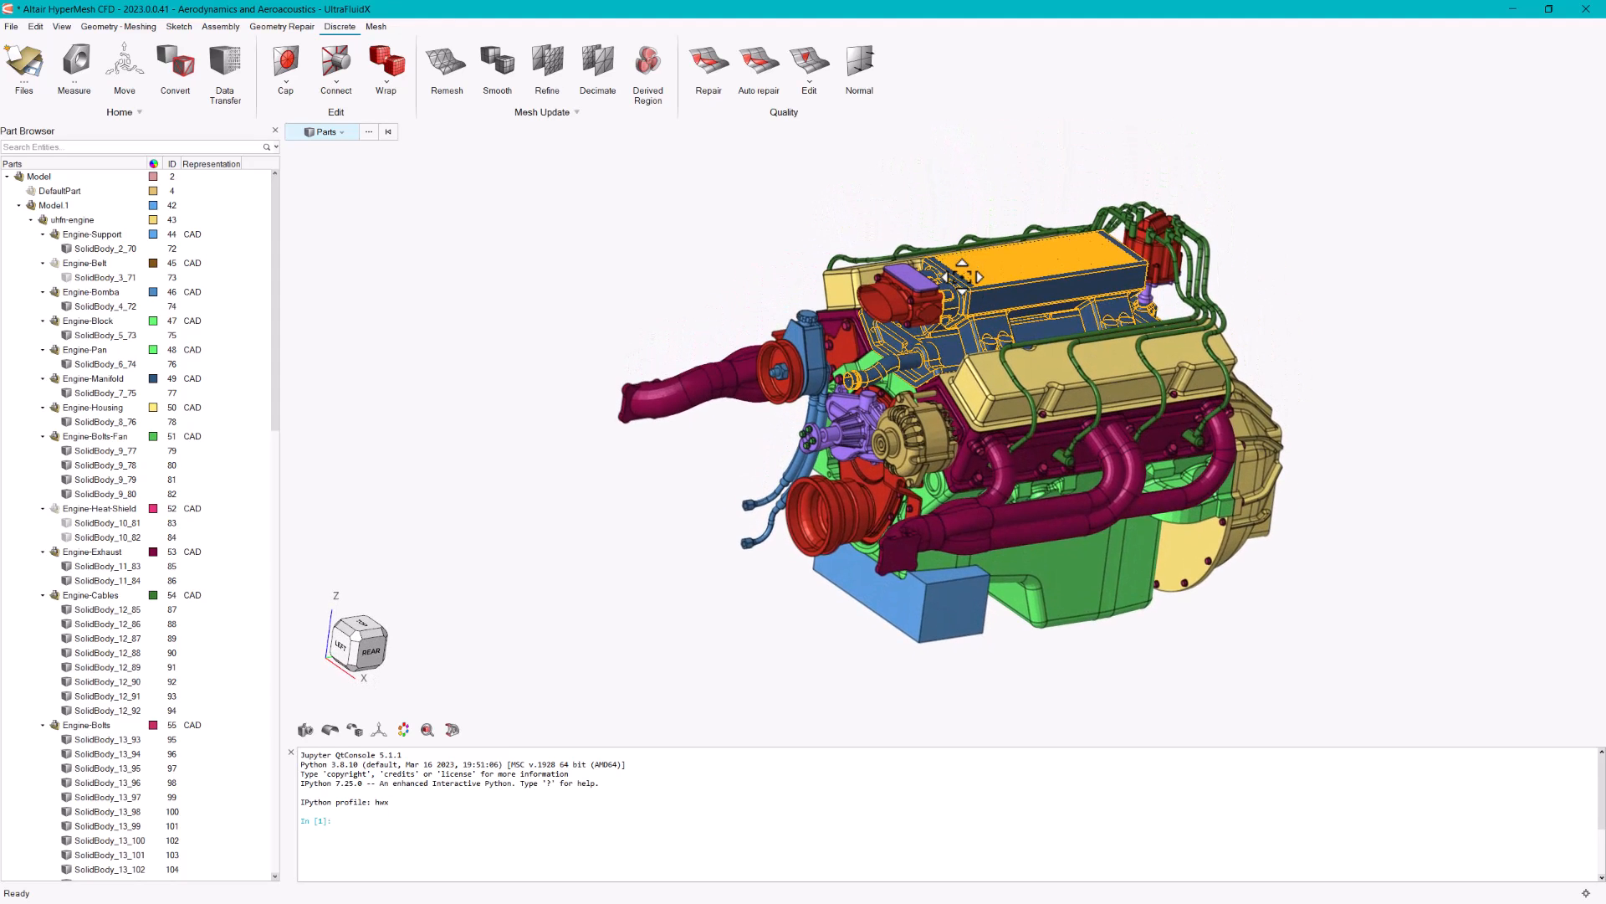
pyautogui.scroll(2, 1046, 399)
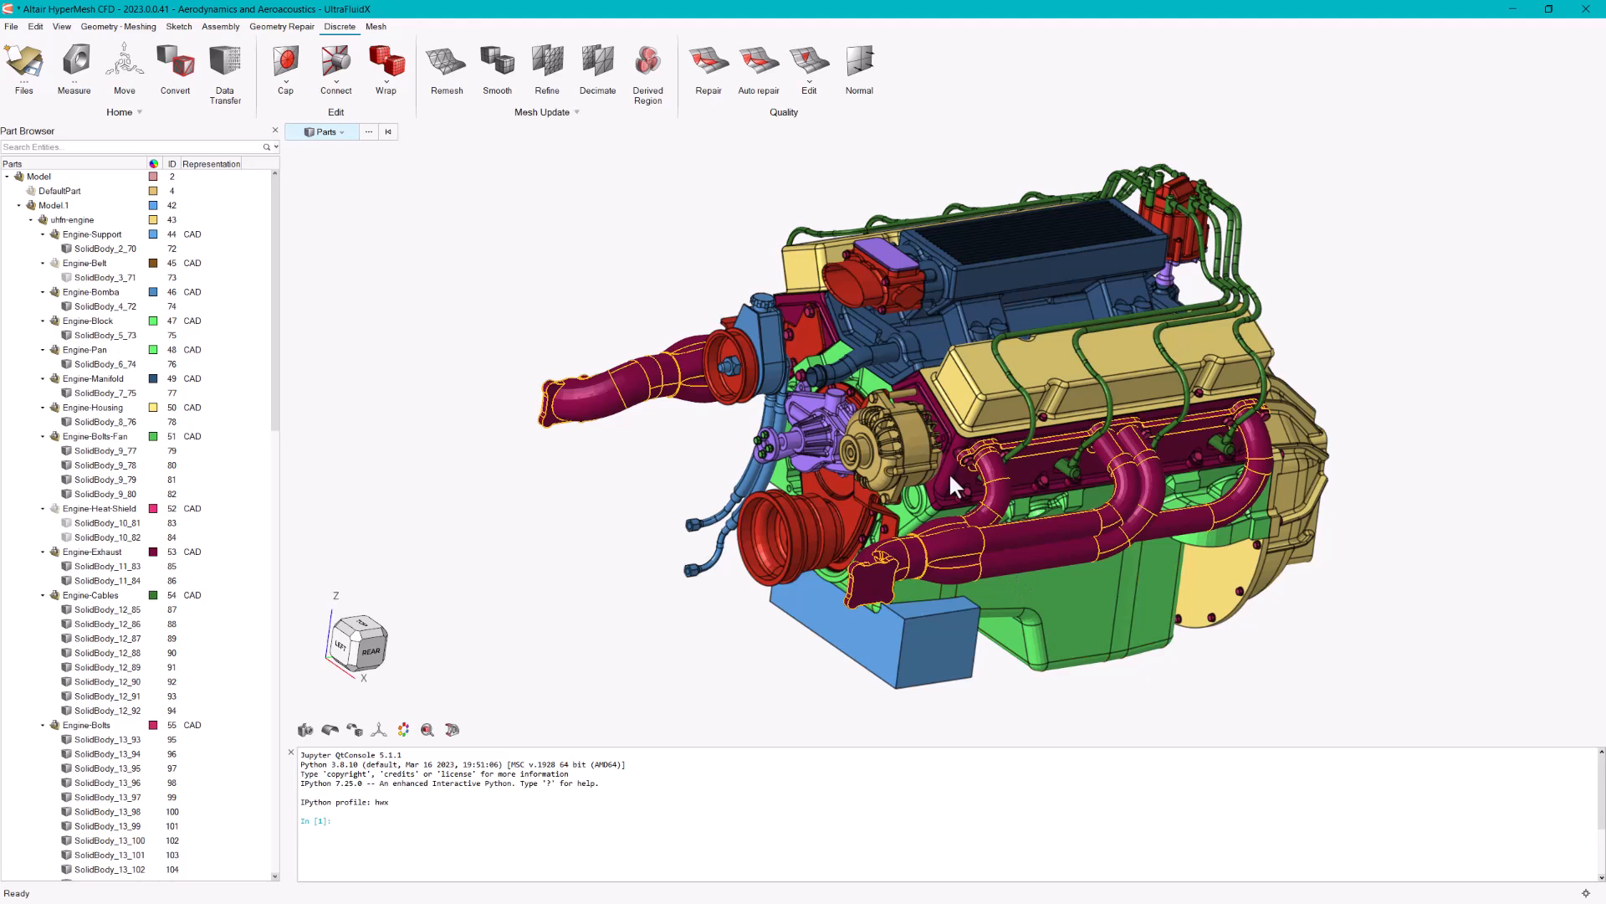
pyautogui.scroll(5, 810, 373)
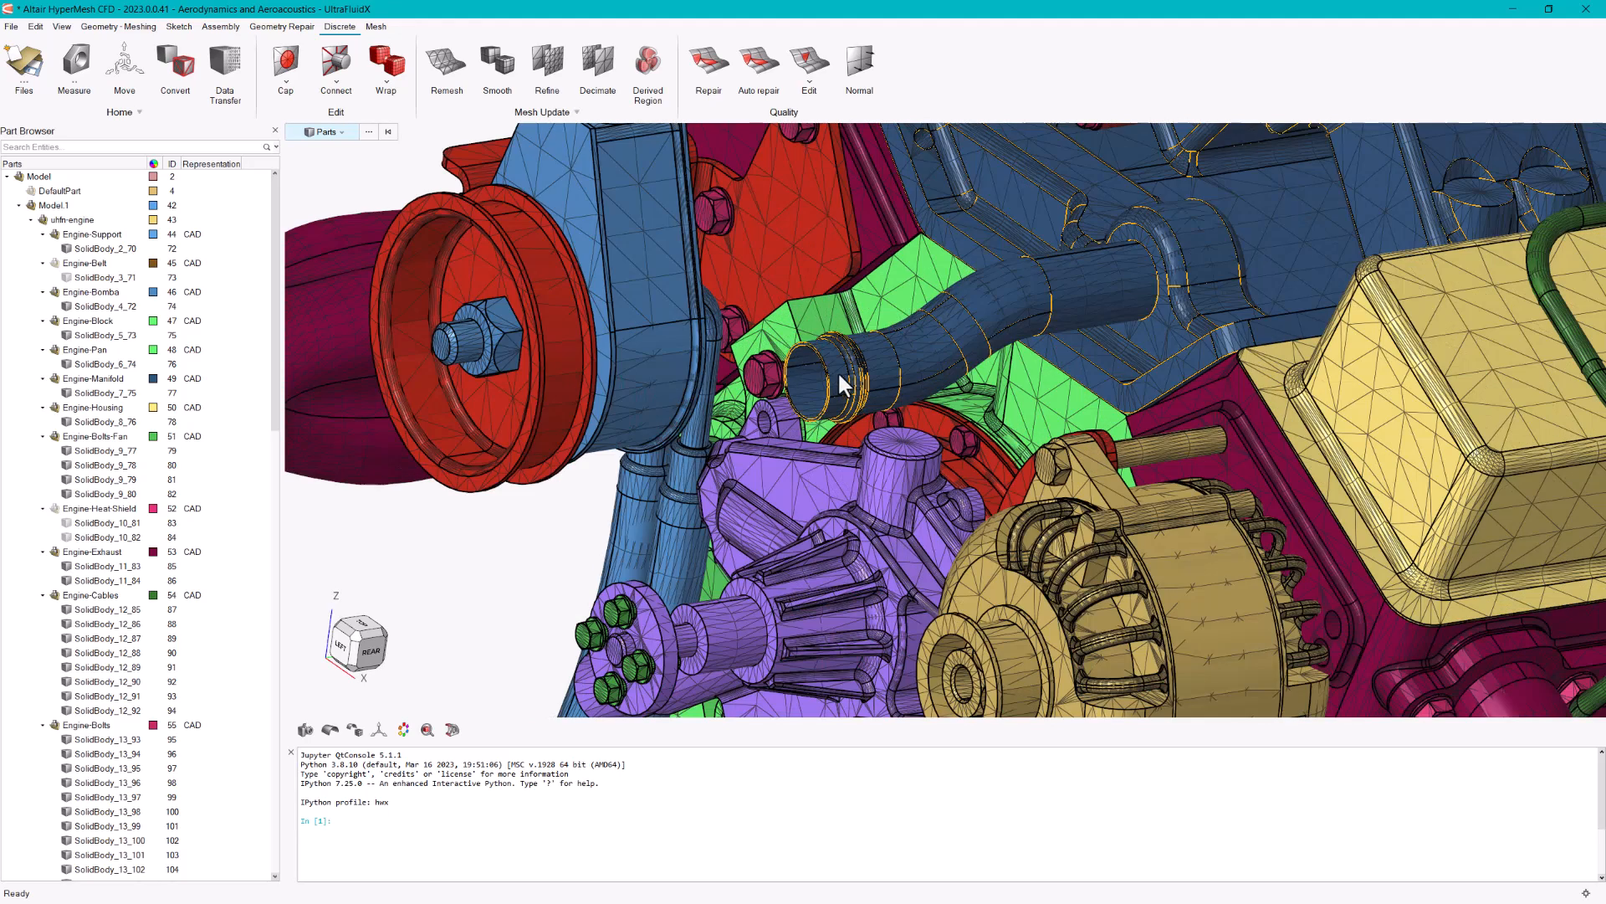
pyautogui.moveTo(871, 393); pyautogui.dragTo(830, 379, button='middle')
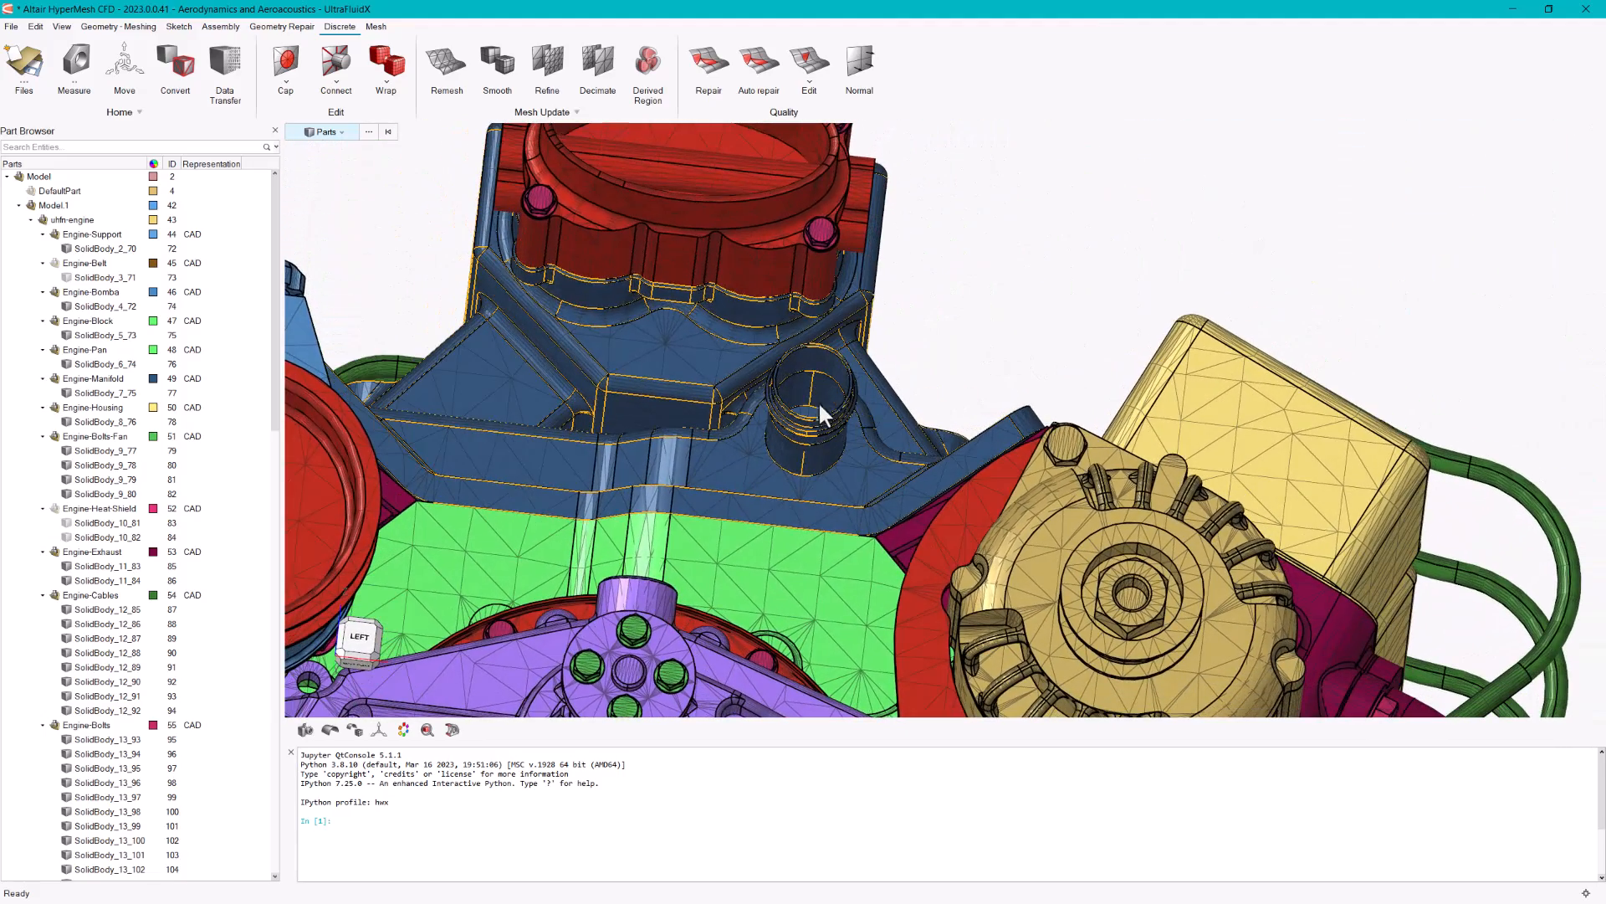
pyautogui.moveTo(922, 414); pyautogui.dragTo(847, 456, button='middle')
pyautogui.scroll(-5, 825, 428)
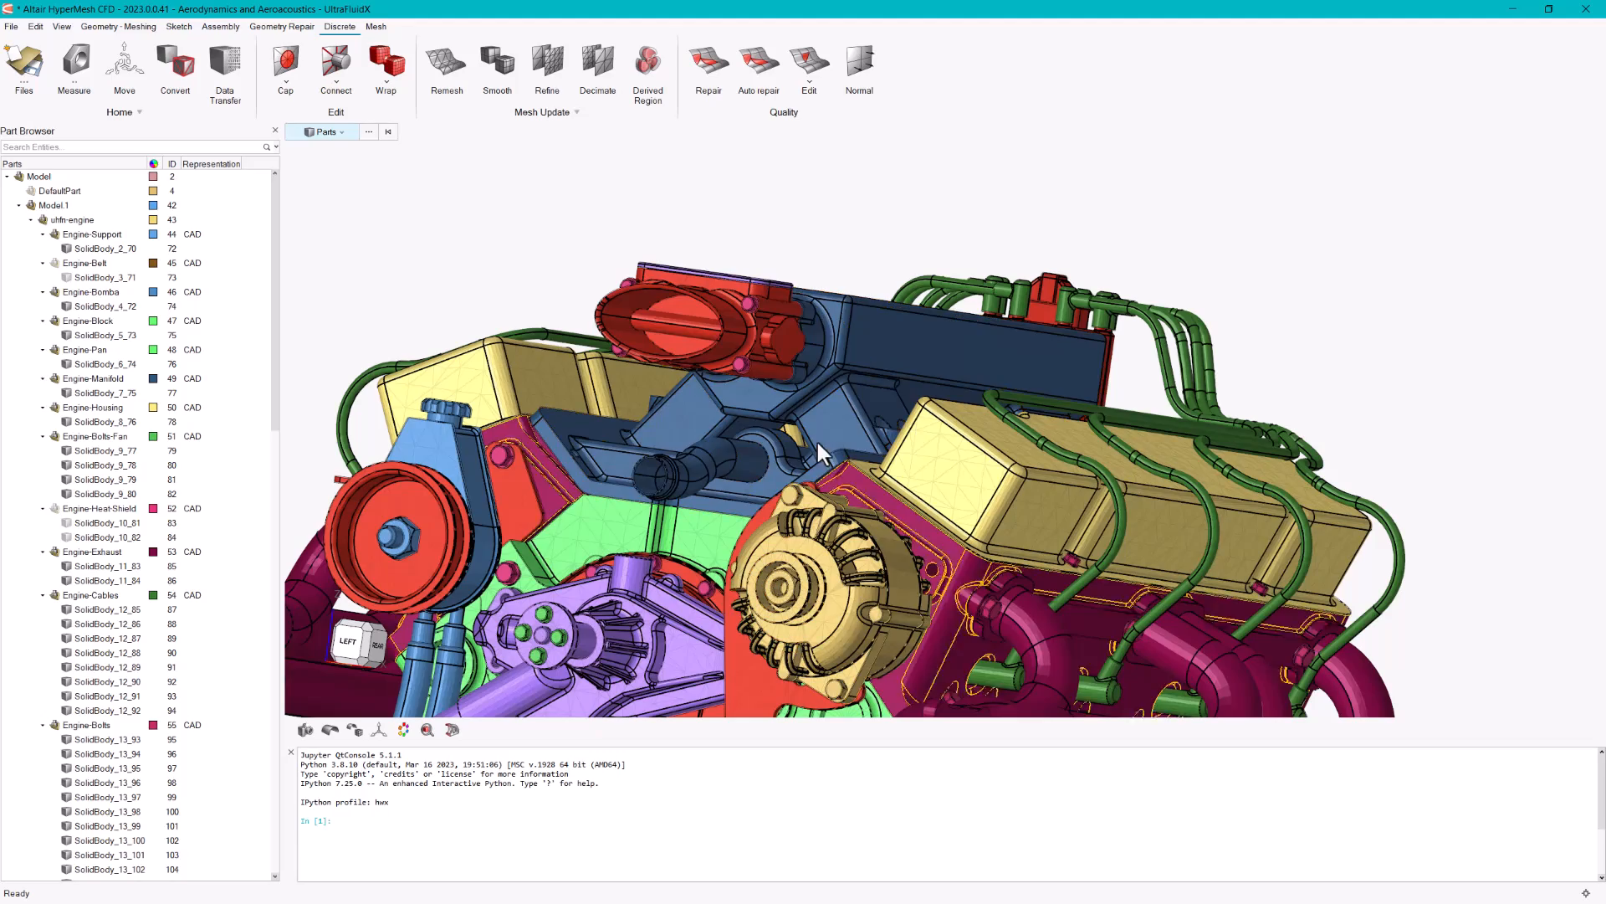
pyautogui.moveTo(792, 294); pyautogui.dragTo(813, 404, button='middle')
pyautogui.moveTo(862, 409); pyautogui.dragTo(922, 313, button='right')
pyautogui.moveTo(952, 404); pyautogui.dragTo(998, 381, button='right')
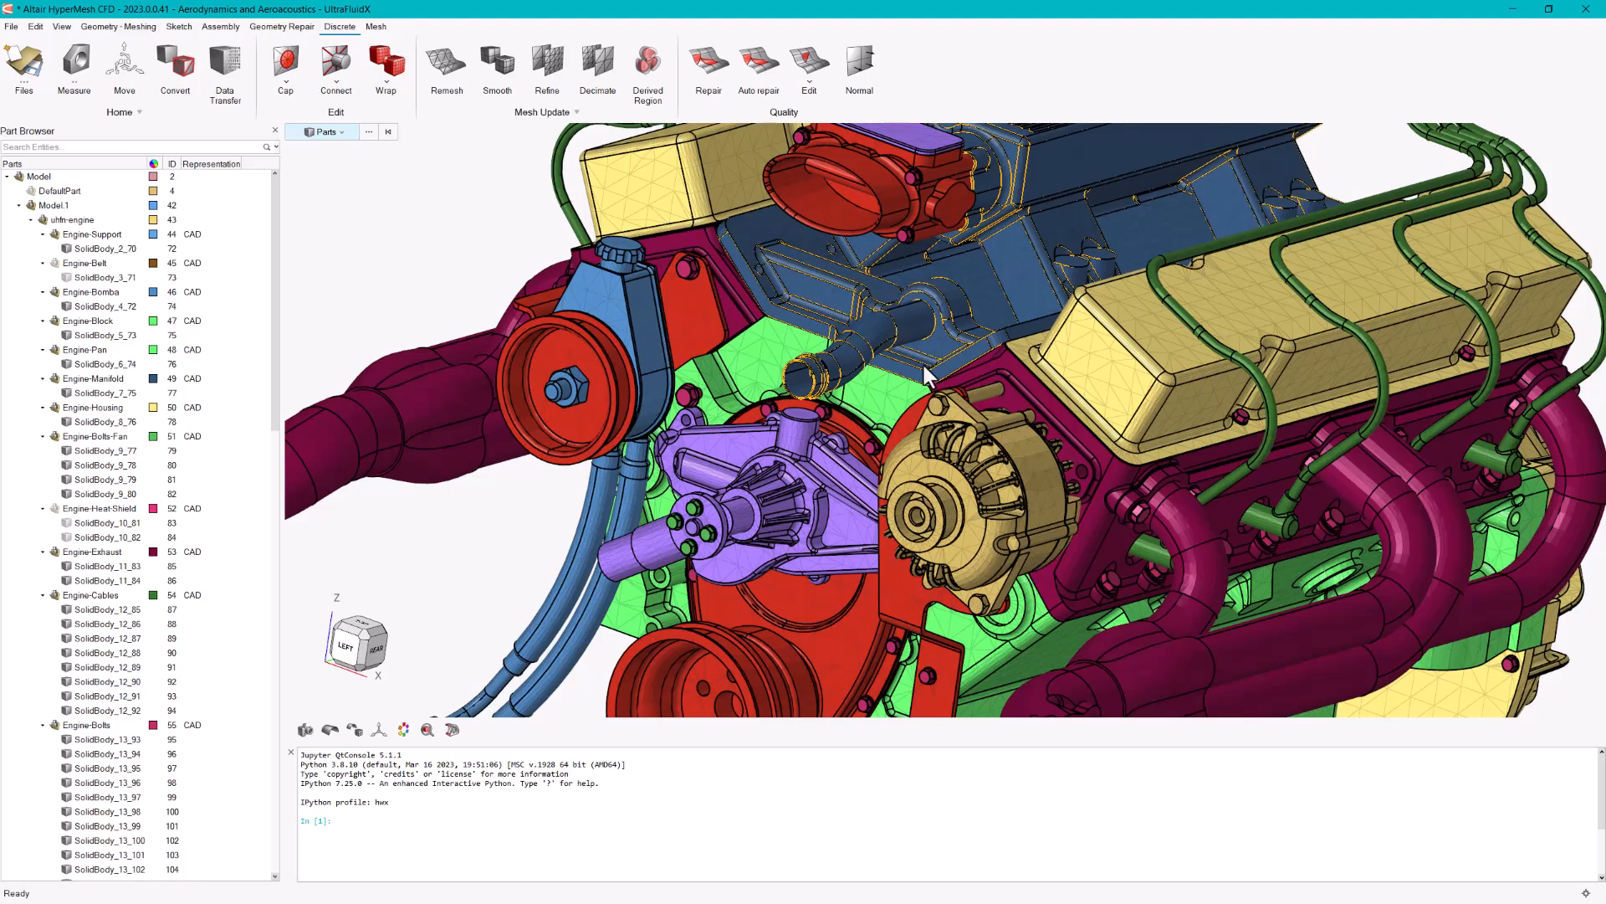
pyautogui.moveTo(921, 504); pyautogui.dragTo(1137, 506, button='right')
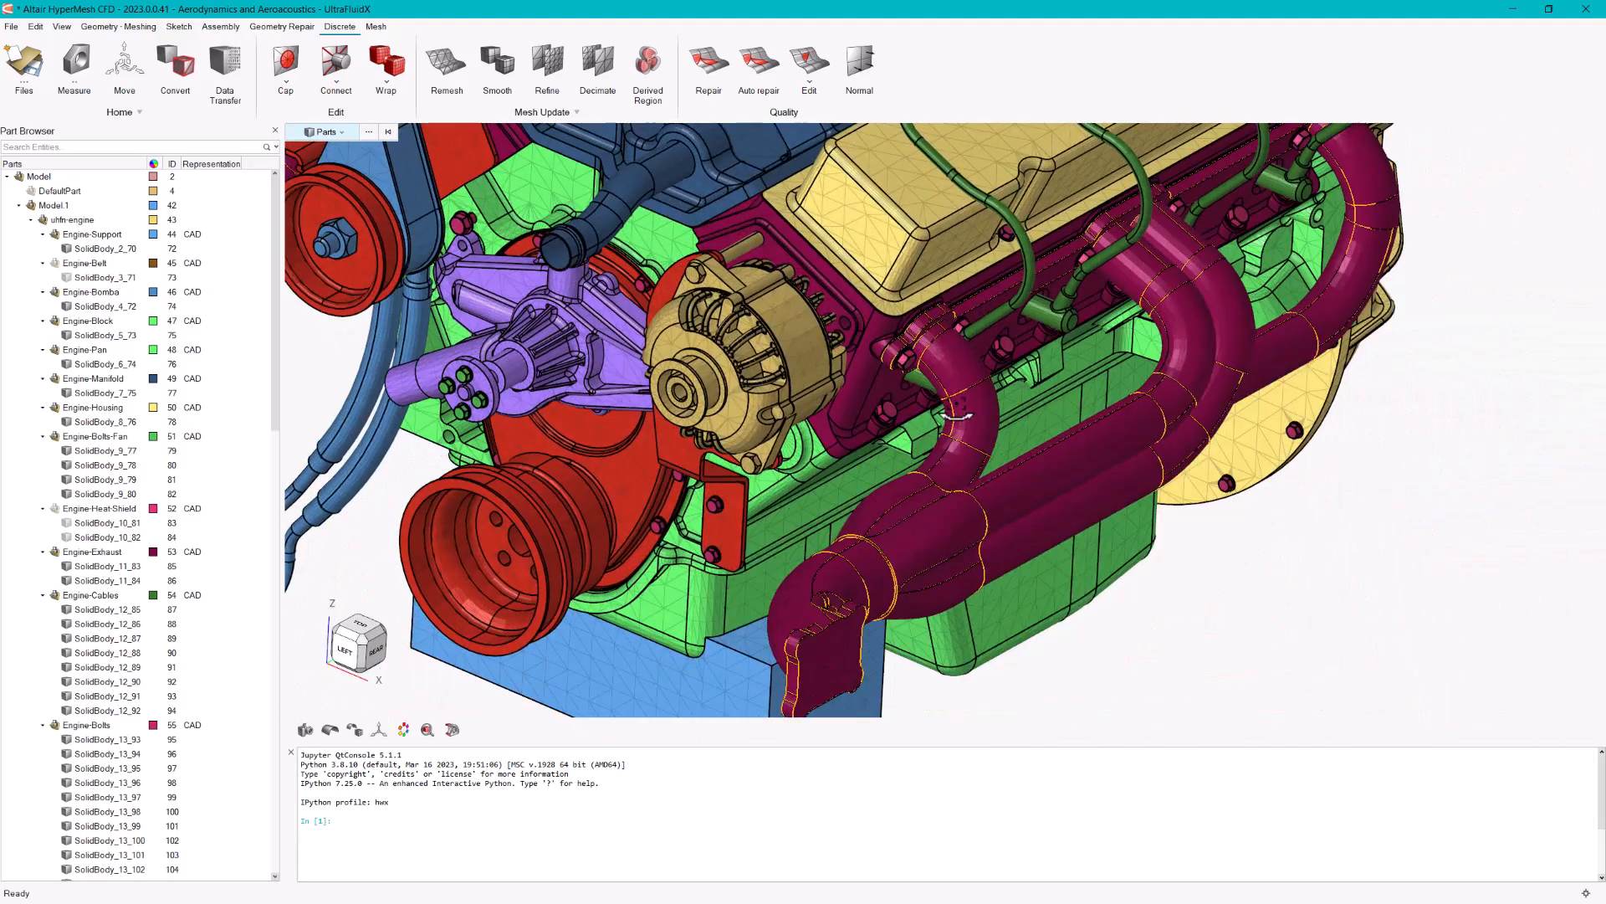
pyautogui.moveTo(957, 399); pyautogui.dragTo(1036, 454, button='right')
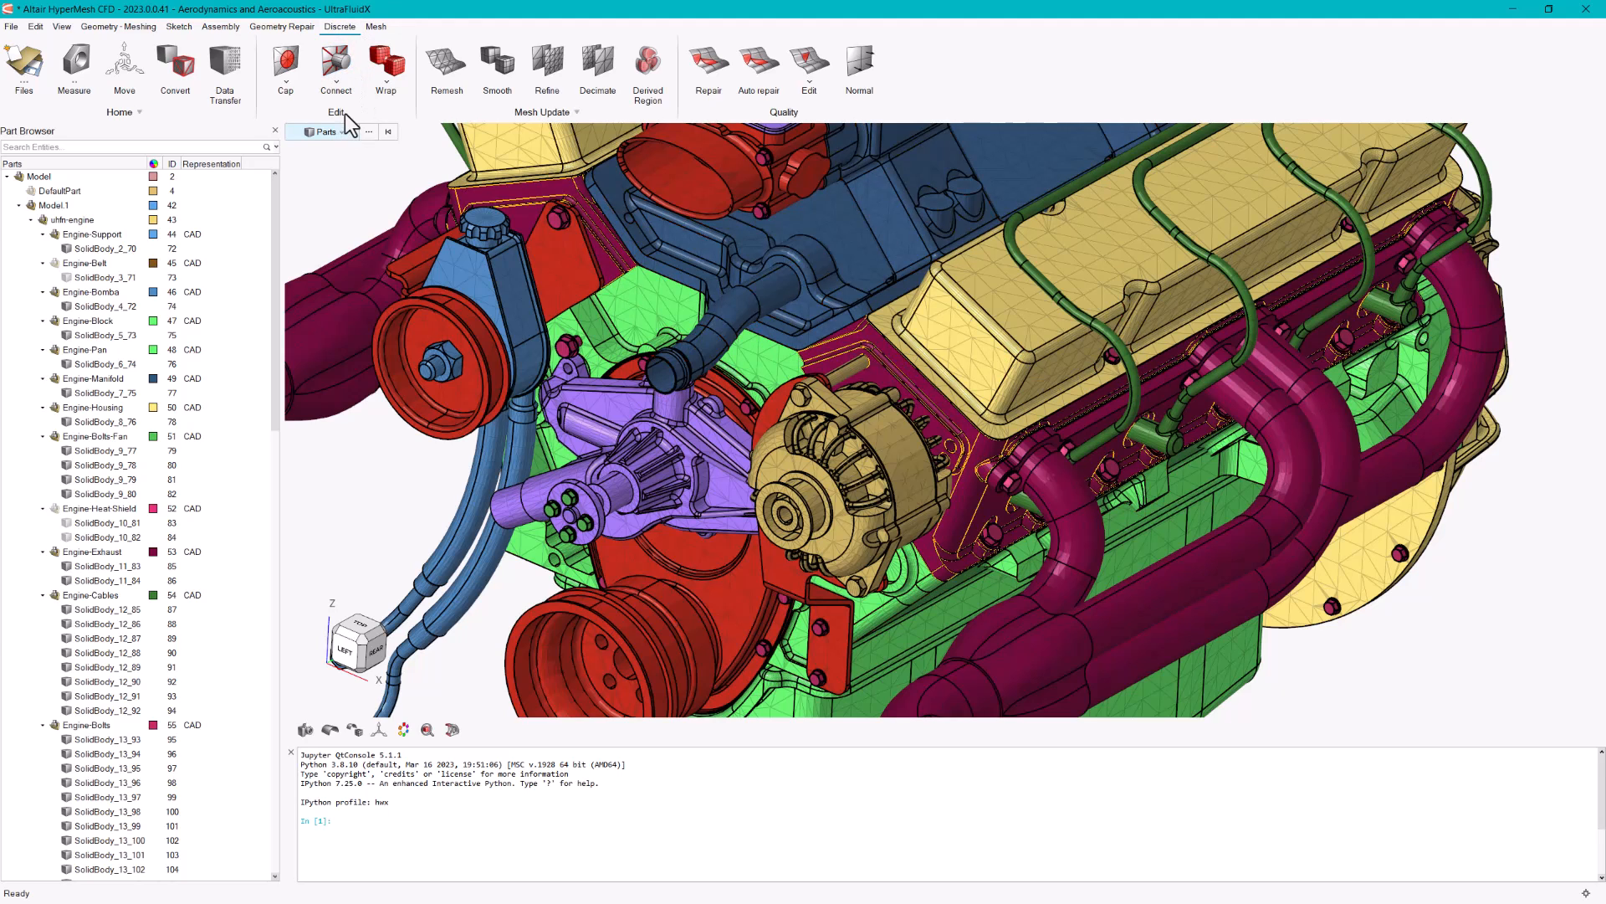
# - Cap the holes in all visible engine parts, selecting by parts and using a maximum width of 0.2
pyautogui.click(285, 64)
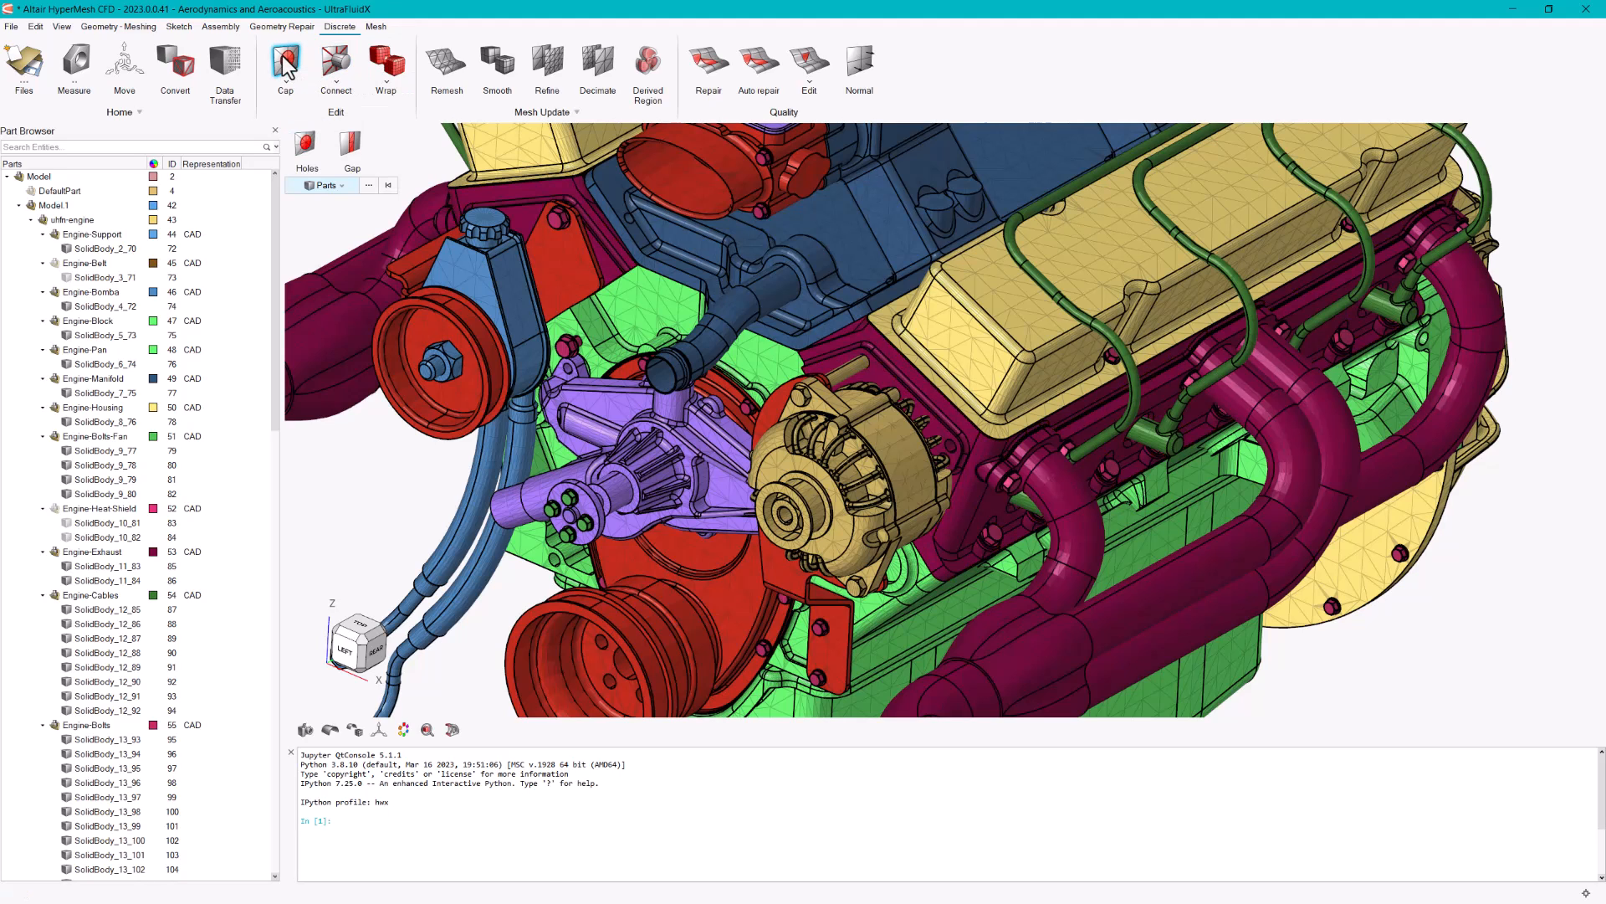
pyautogui.click(305, 148)
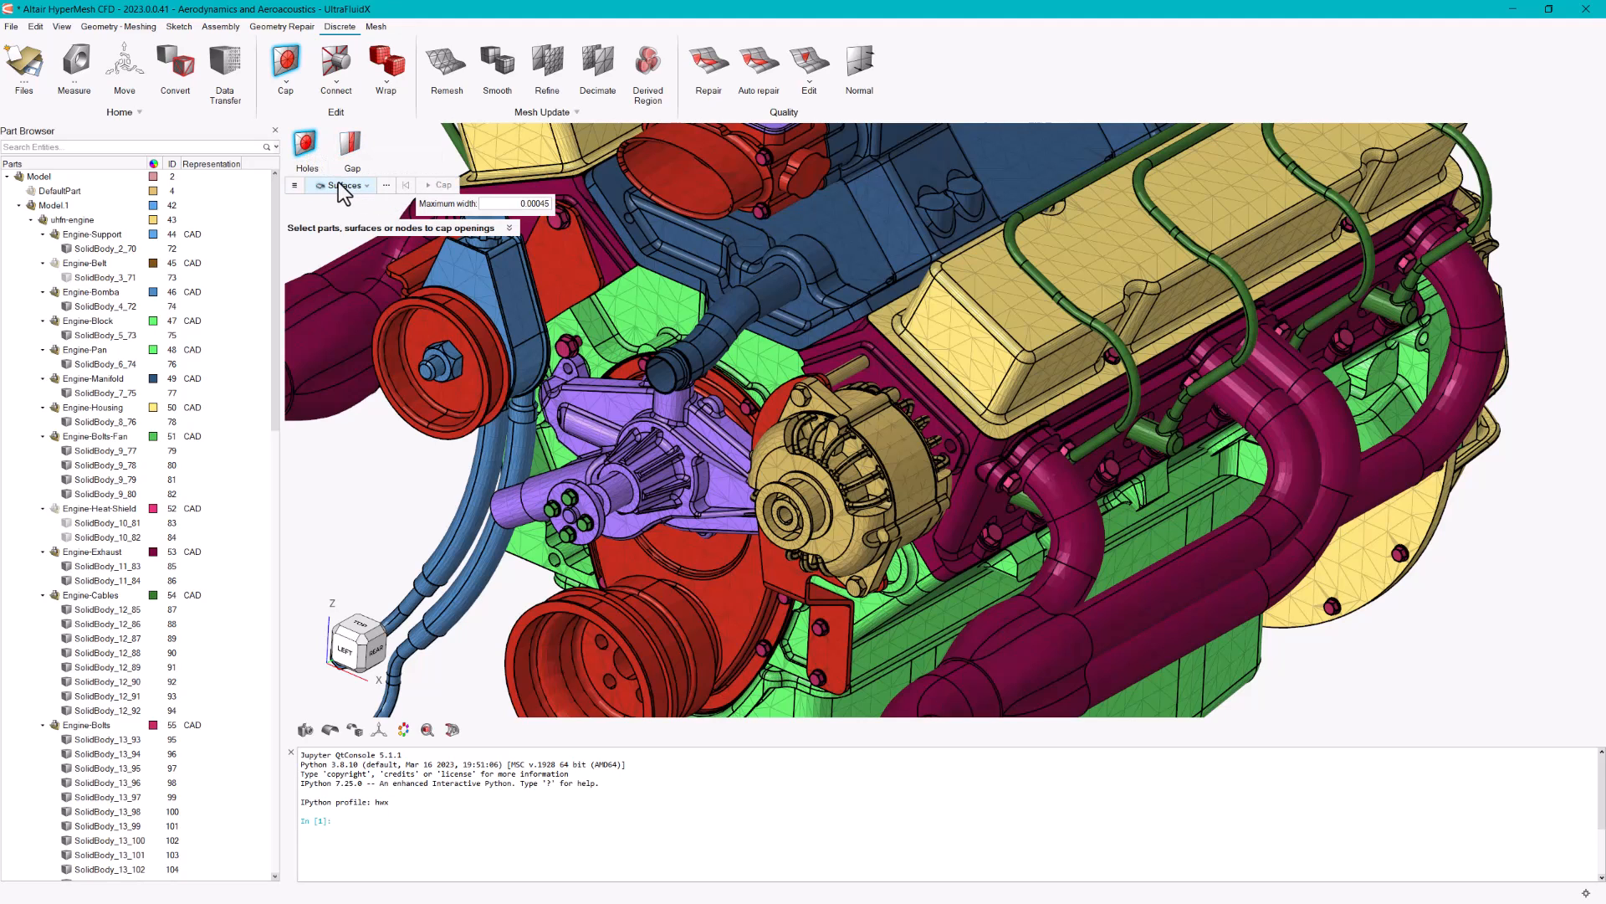
pyautogui.click(367, 186)
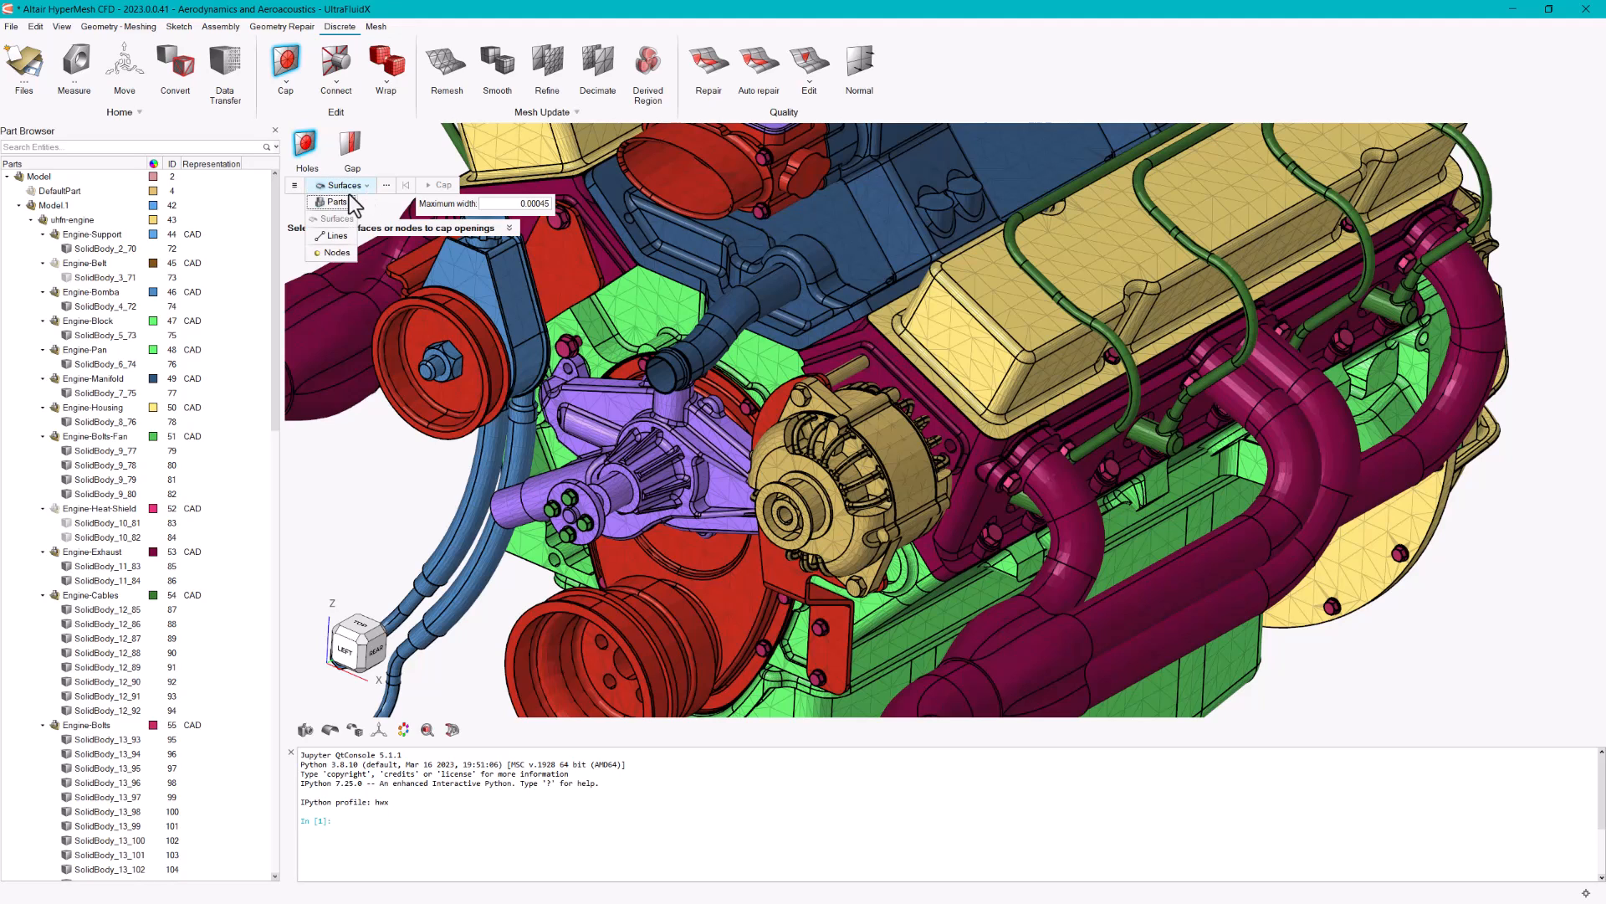
pyautogui.click(336, 202)
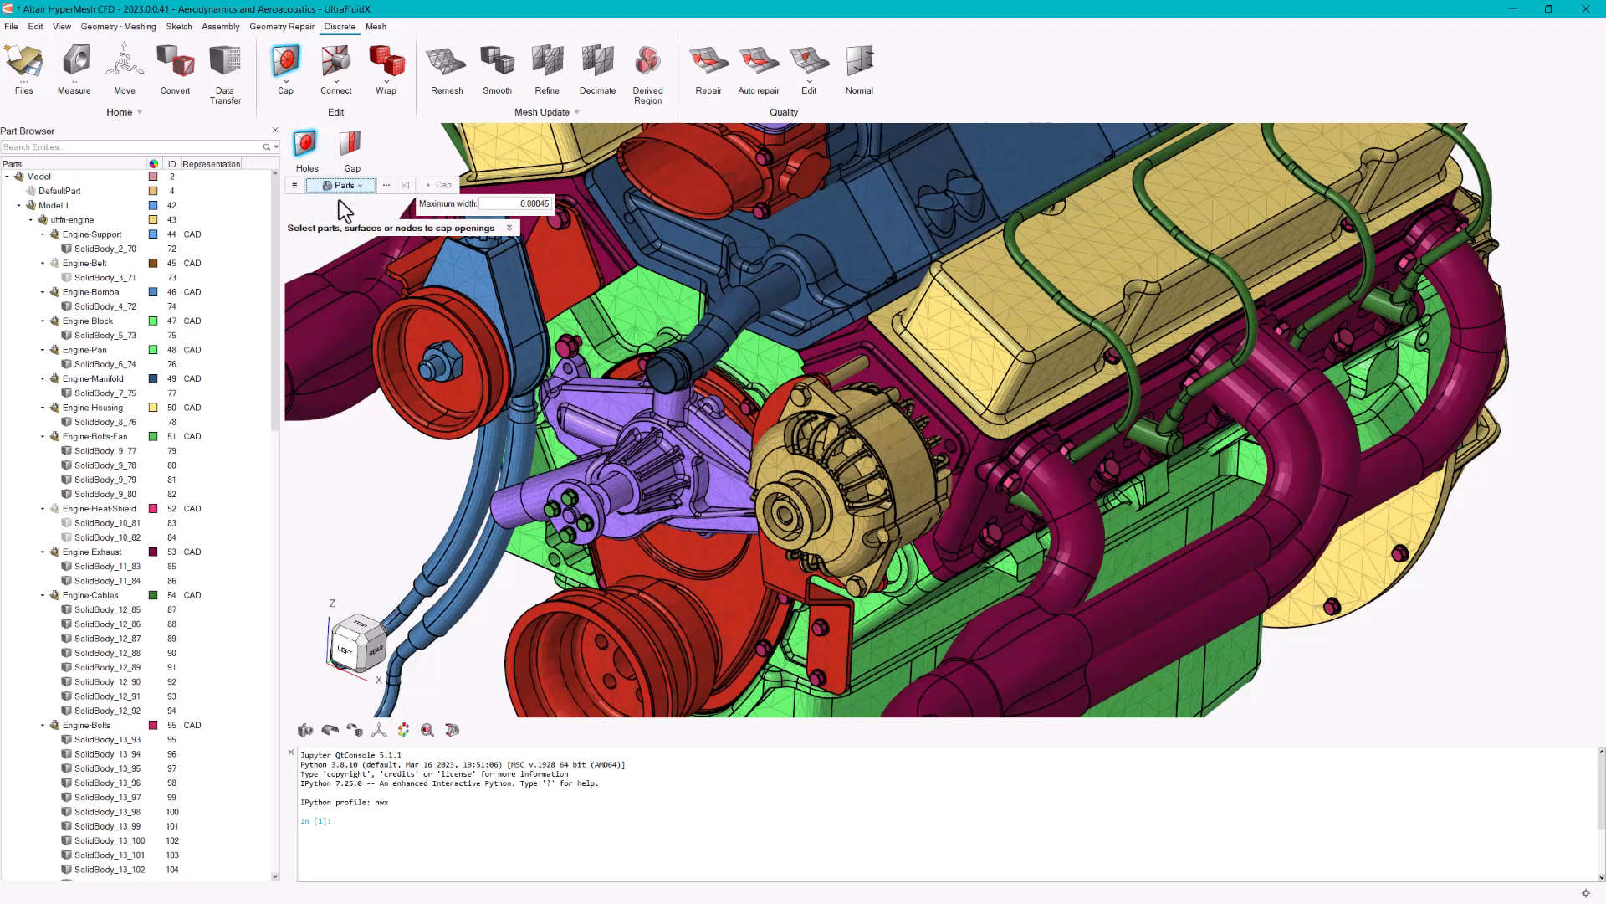
pyautogui.click(511, 203)
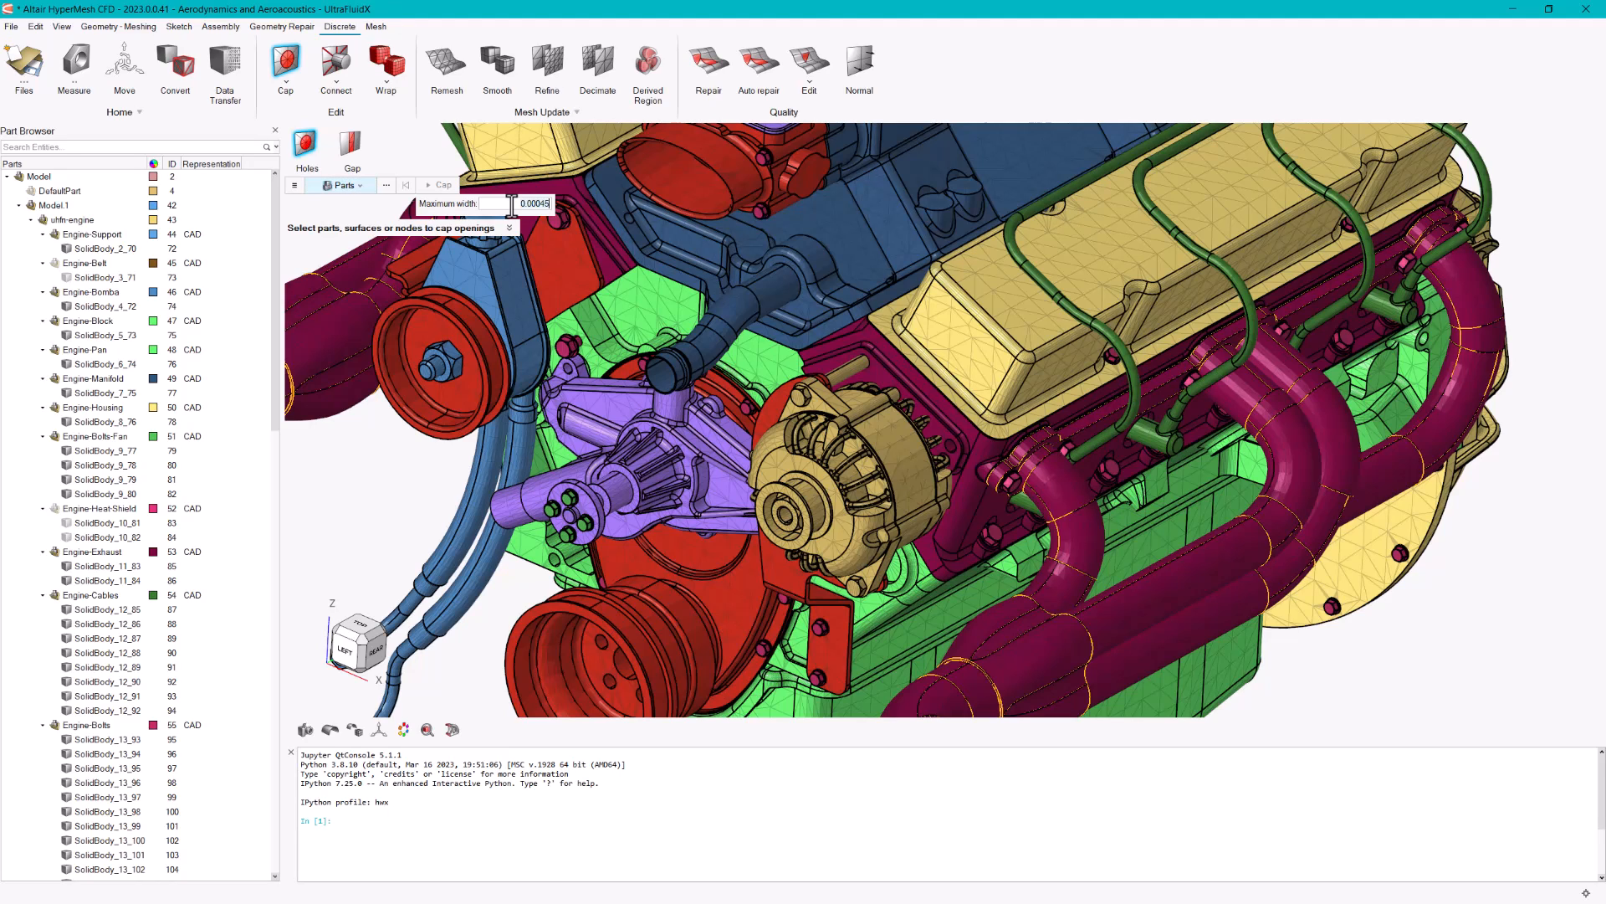
pyautogui.write('0.2')
pyautogui.scroll(-6, 947, 393)
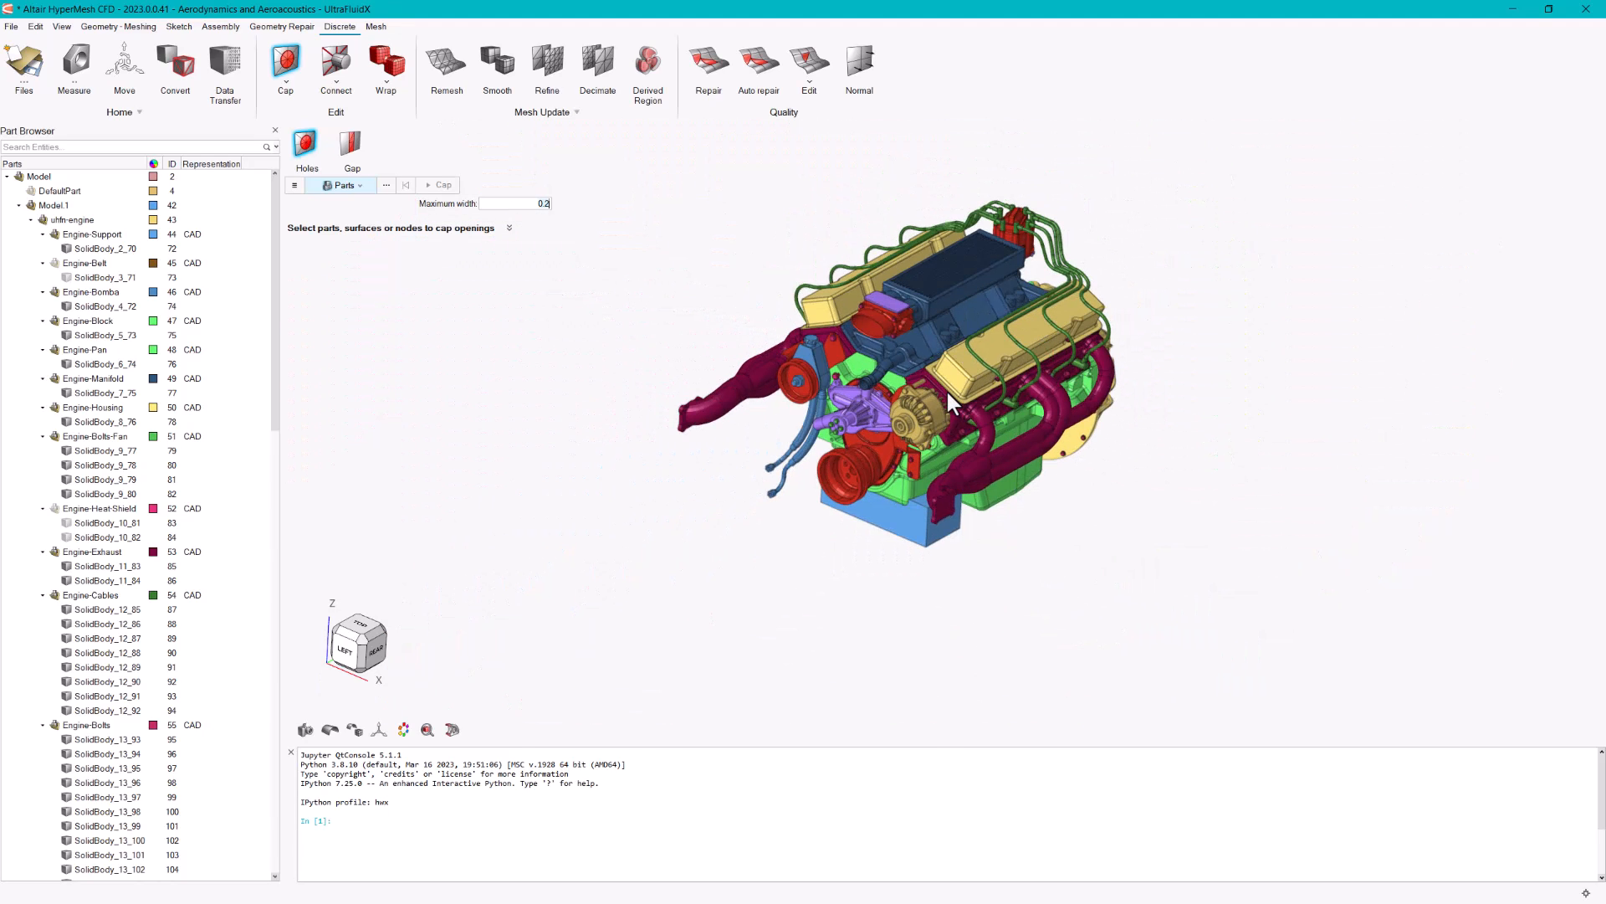
pyautogui.moveTo(611, 155); pyautogui.dragTo(1223, 628)
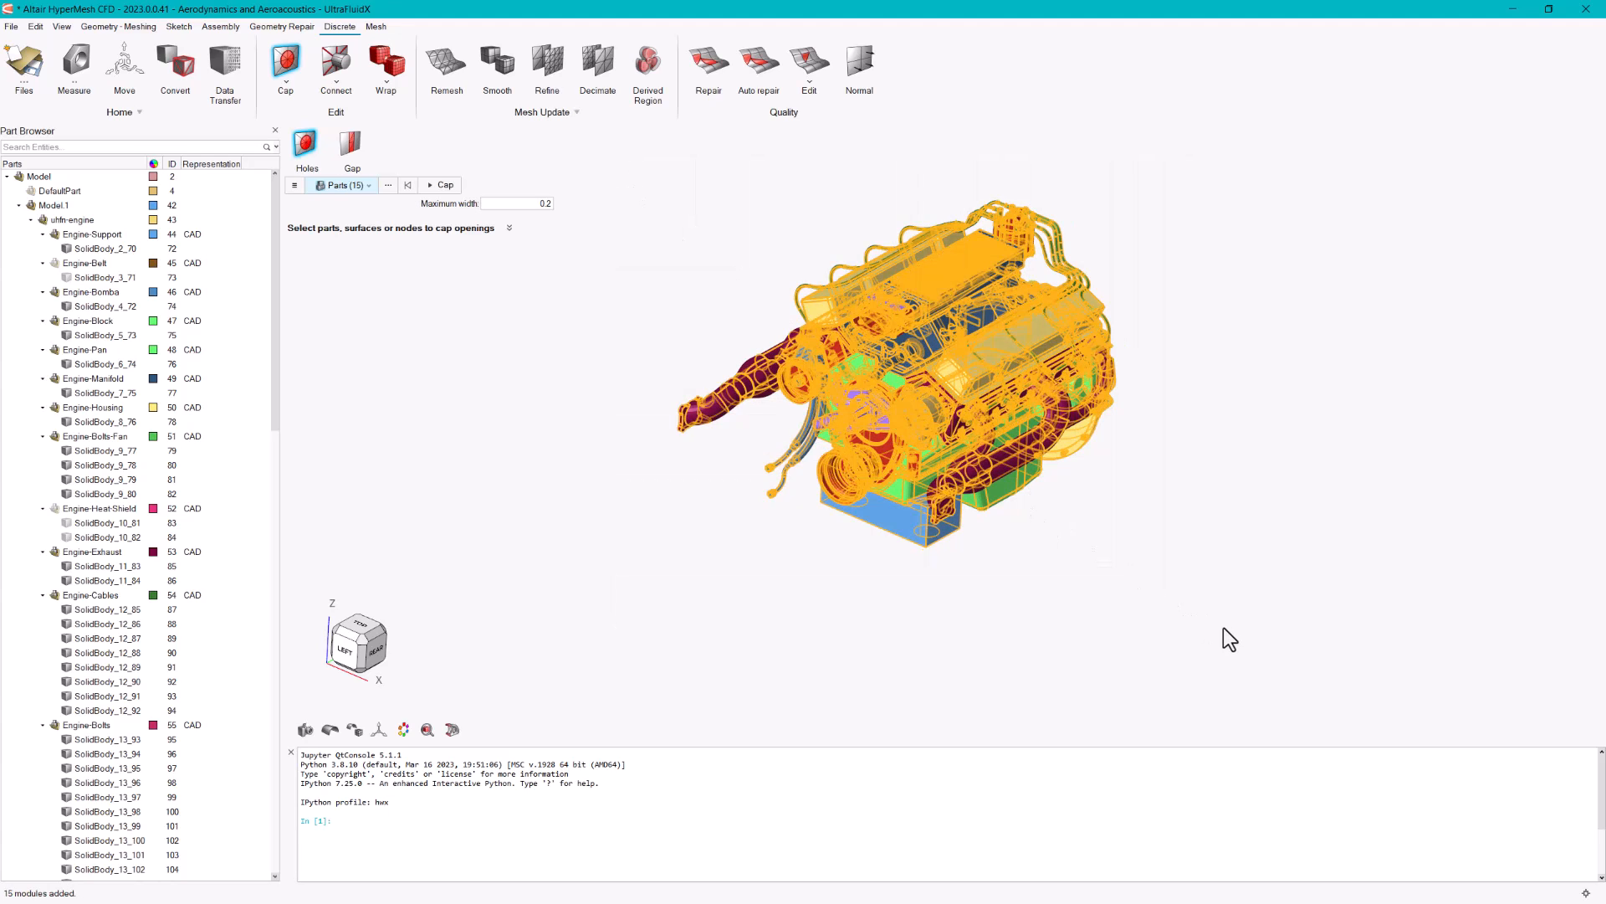
pyautogui.click(438, 186)
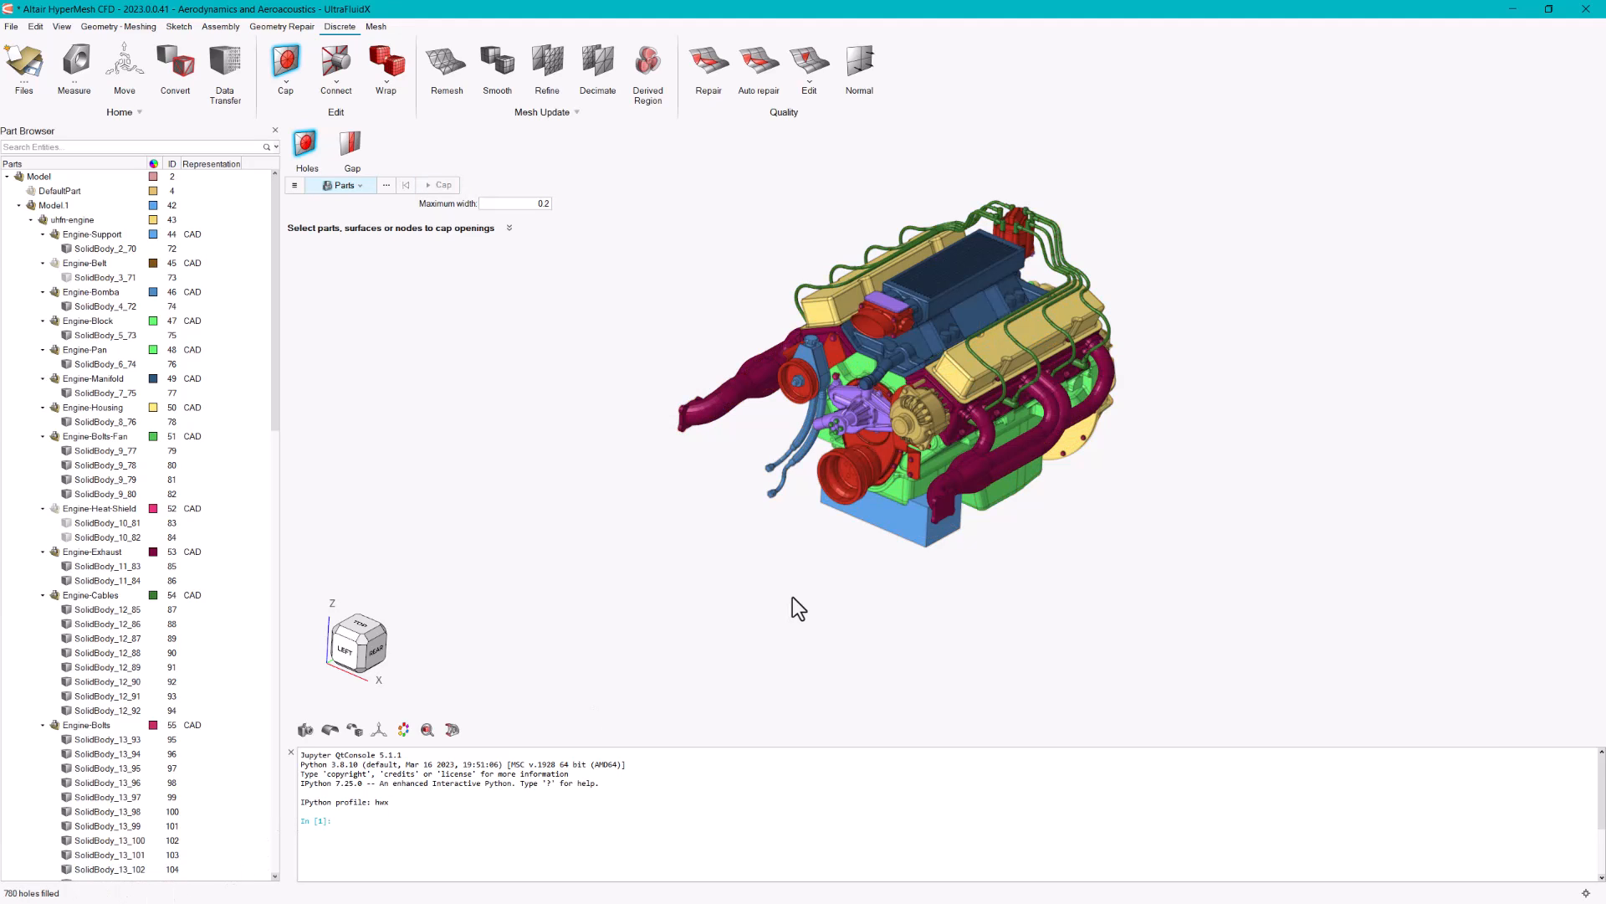
# - Leave the hole-capping tool and examine the capped manifold pipe and the surrounding mesh up close
pyautogui.scroll(5, 861, 381)
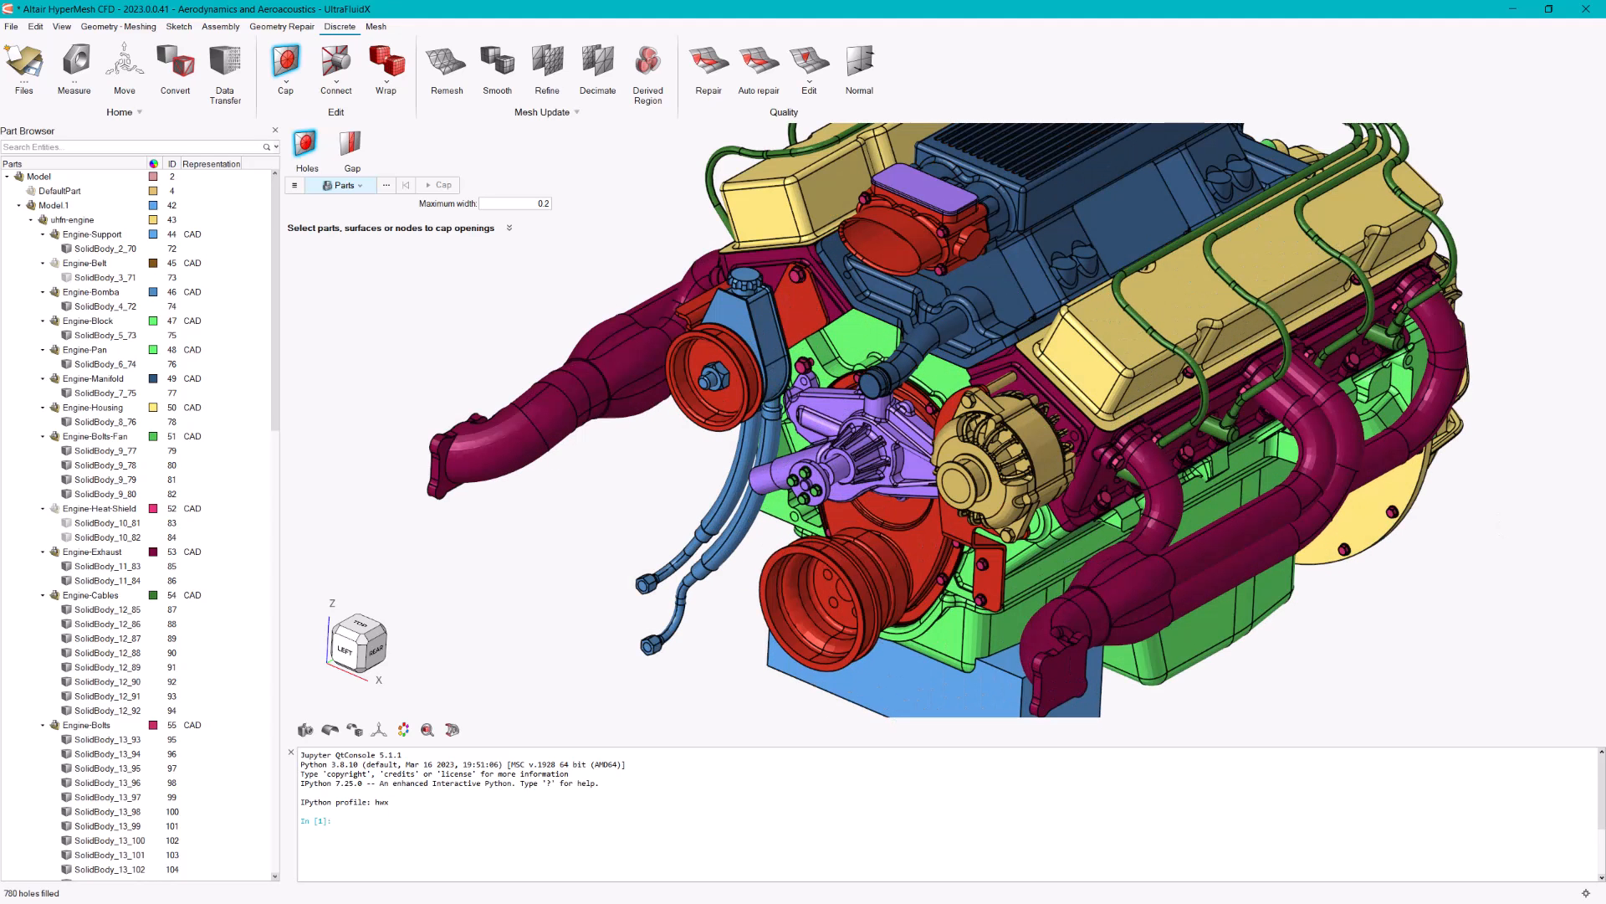
pyautogui.rightClick(446, 340)
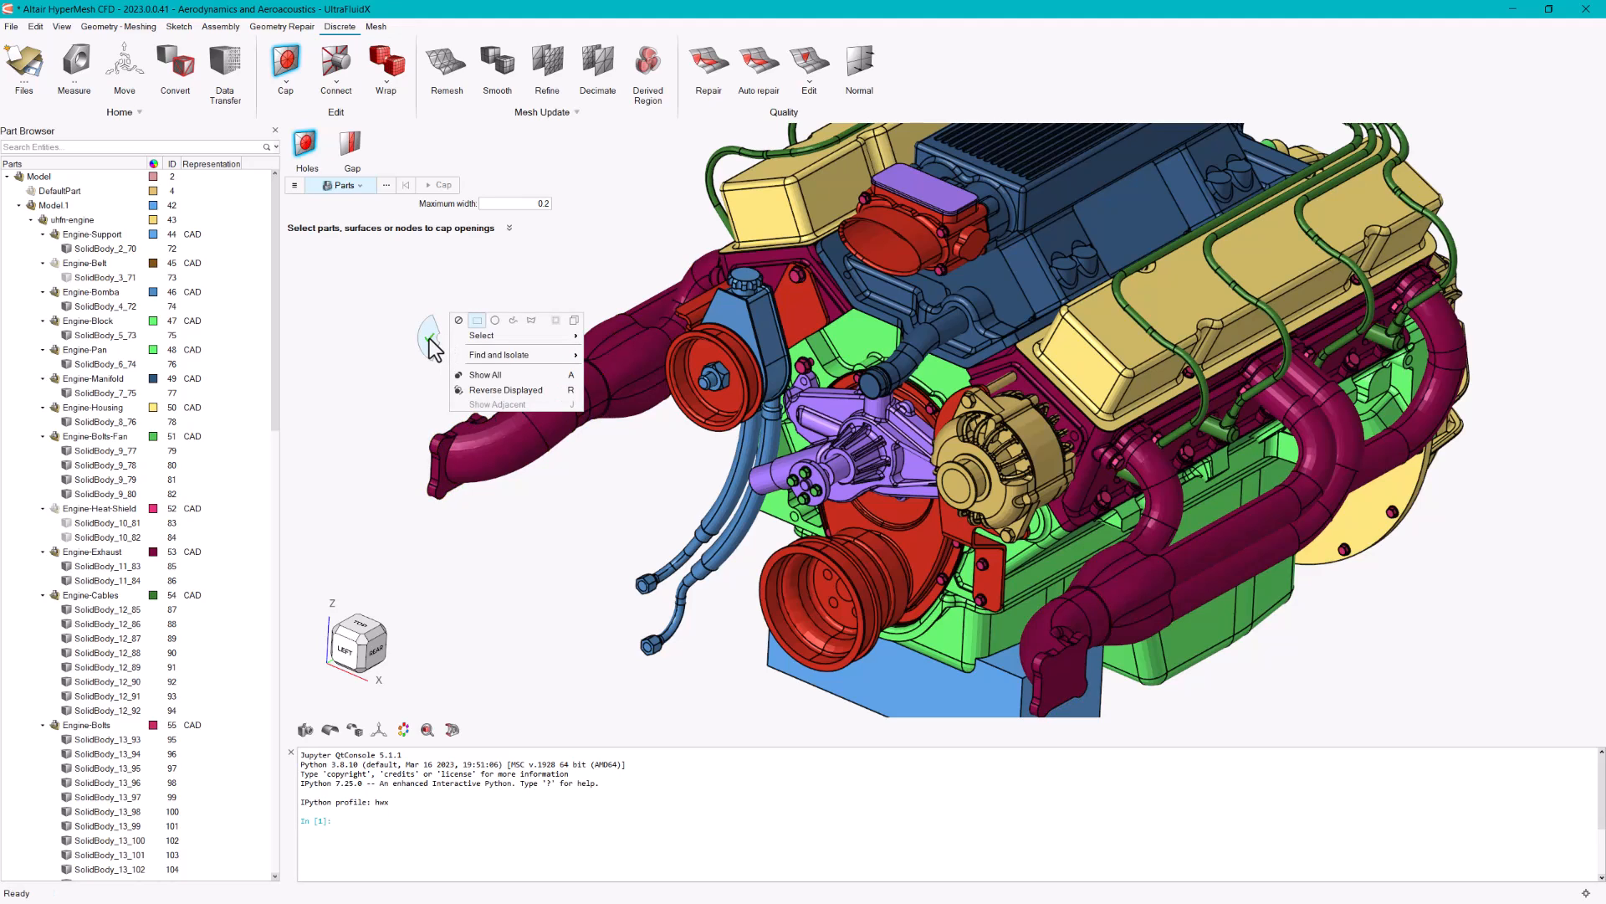
pyautogui.click(429, 341)
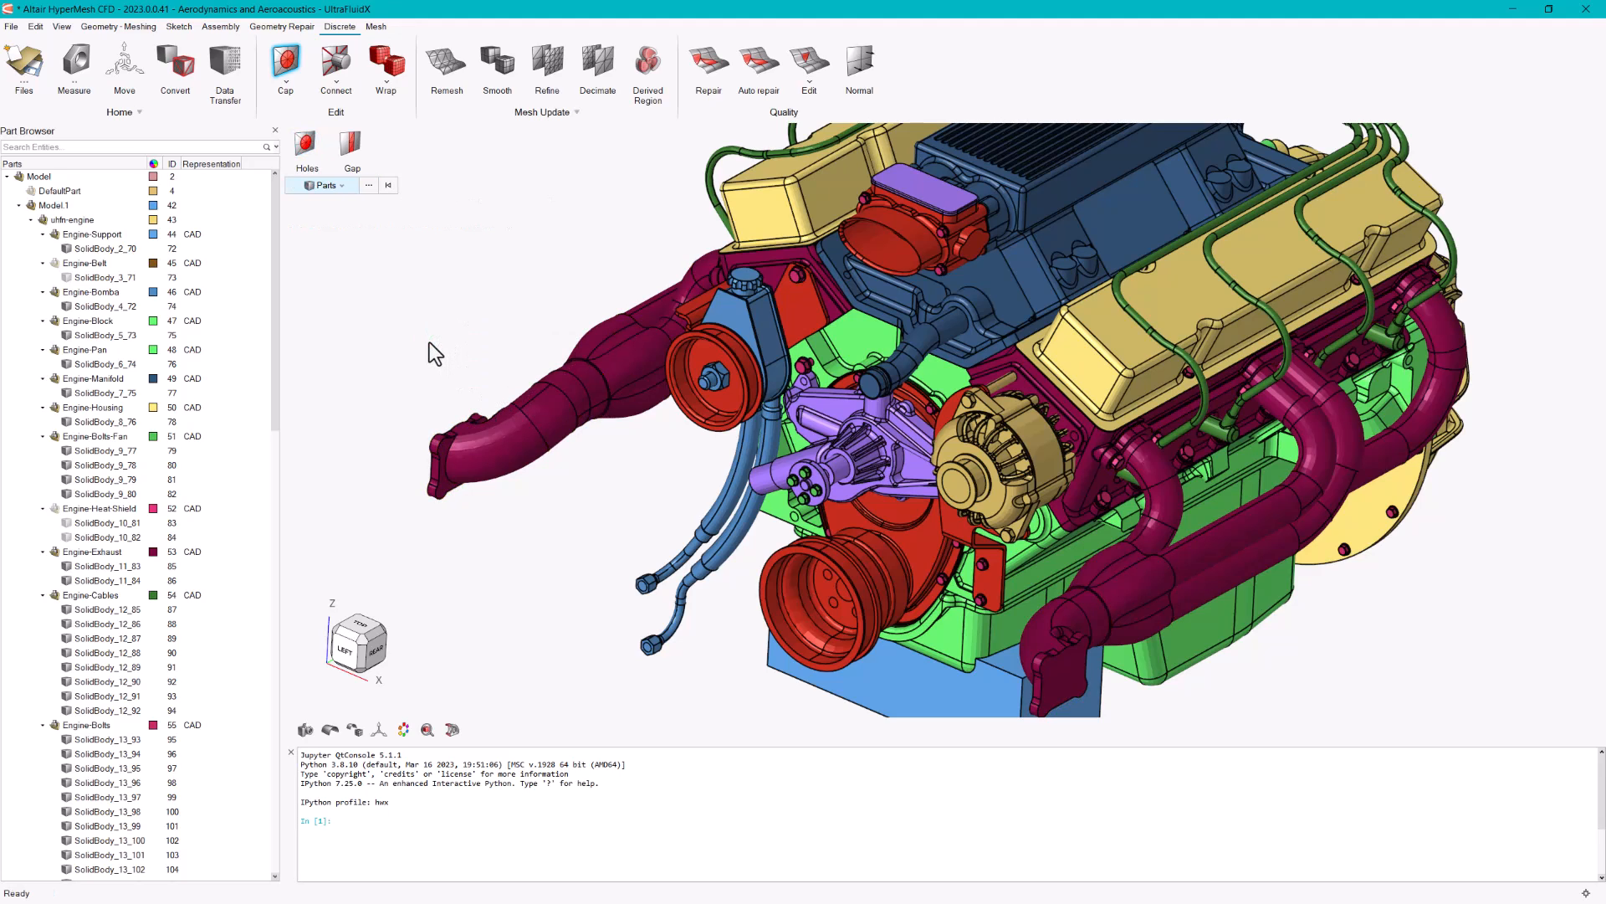
pyautogui.moveTo(830, 423); pyautogui.dragTo(898, 422, button='middle')
pyautogui.scroll(8, 939, 334)
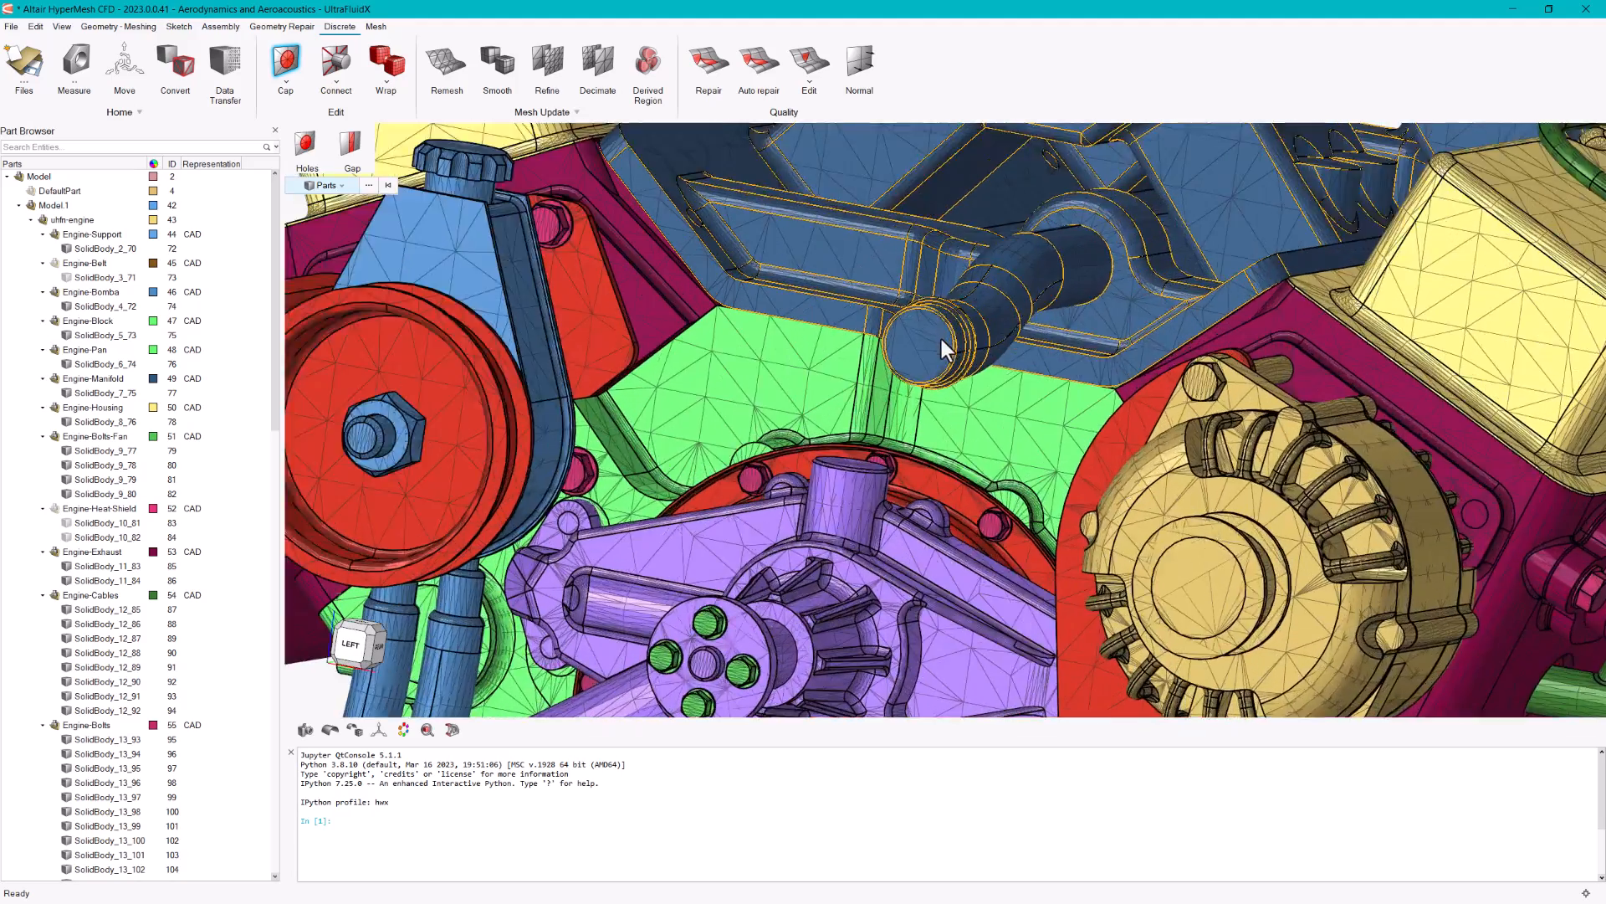
pyautogui.moveTo(937, 343)
pyautogui.mouseDown(button='middle')
pyautogui.moveTo(1030, 355)
pyautogui.moveTo(1021, 318)
pyautogui.moveTo(904, 346)
pyautogui.moveTo(923, 401)
pyautogui.moveTo(917, 329)
pyautogui.mouseUp(button='middle')
pyautogui.scroll(6, 903, 346)
pyautogui.scroll(-7, 903, 338)
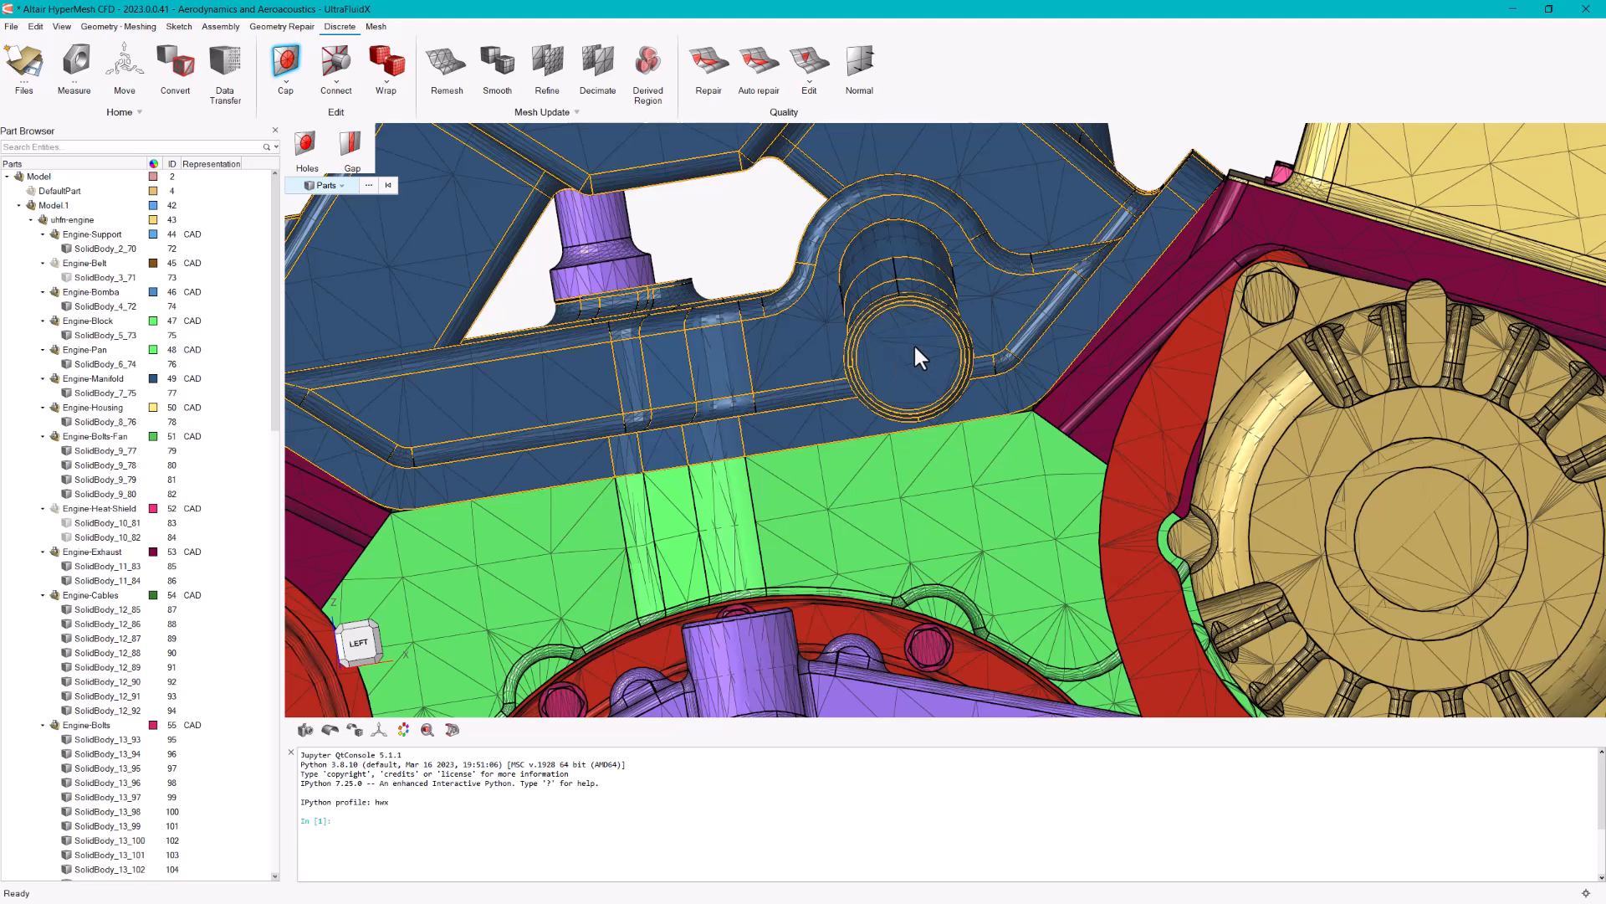
pyautogui.scroll(-10, 915, 344)
pyautogui.moveTo(1322, 381)
pyautogui.mouseDown(button='middle')
pyautogui.moveTo(1242, 418)
pyautogui.moveTo(1398, 411)
pyautogui.moveTo(1352, 379)
pyautogui.mouseUp(button='middle')
pyautogui.scroll(-3, 1352, 379)
pyautogui.moveTo(1065, 558); pyautogui.dragTo(1174, 584, button='middle')
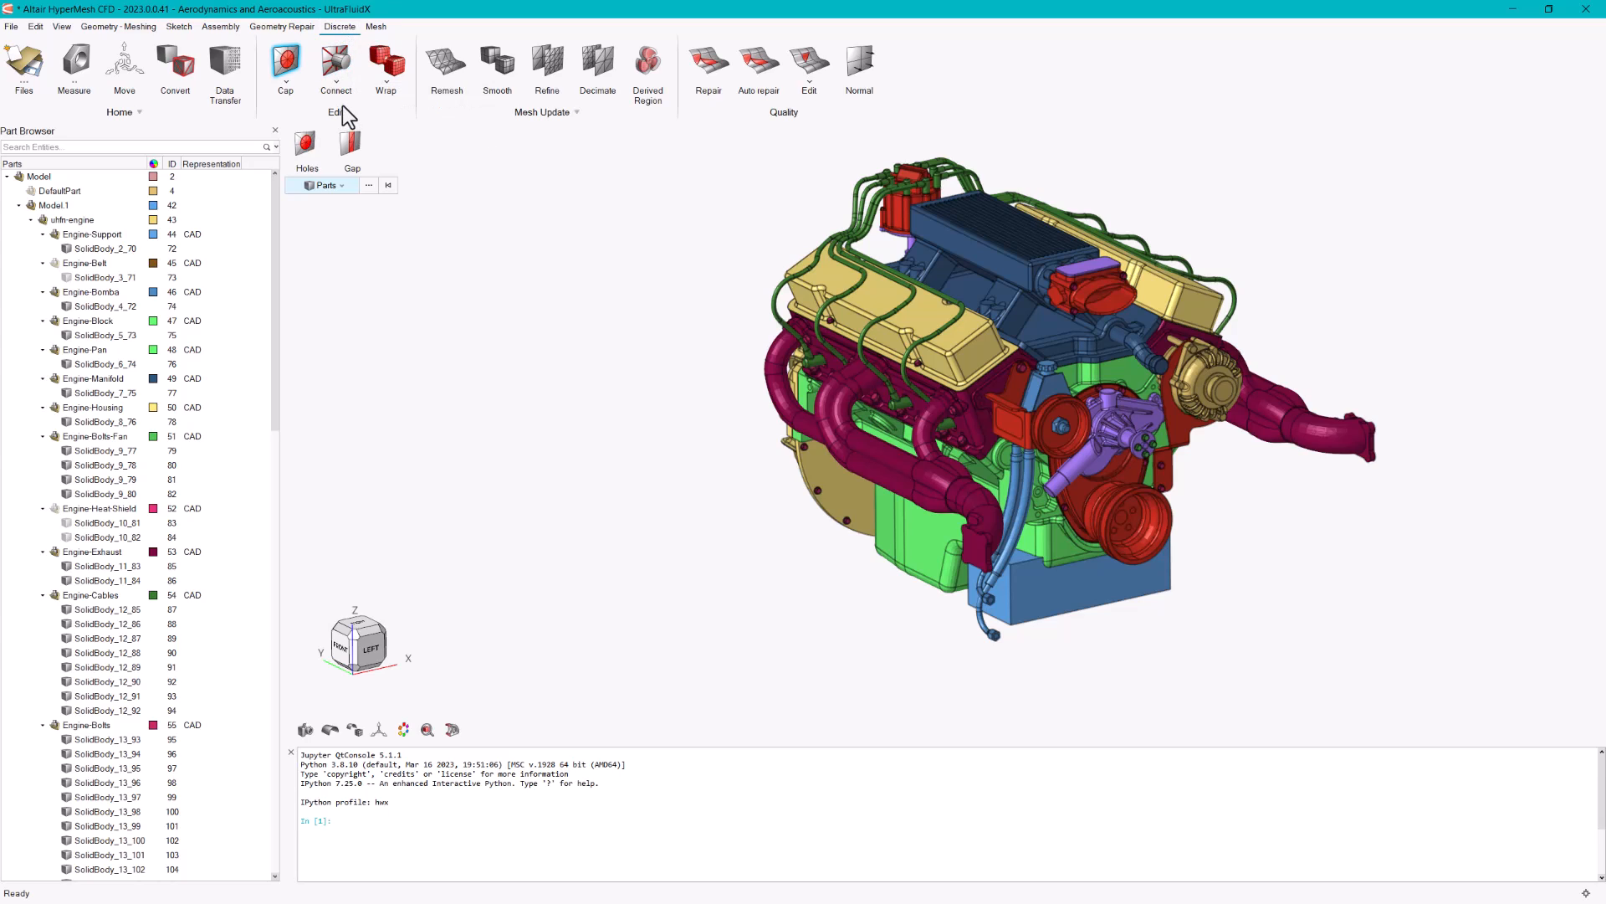
# - Set up a CAD Wrap operation with a large-element split size of 0.05 and a free-edge stitch tolerance of 0.0001
pyautogui.click(397, 62)
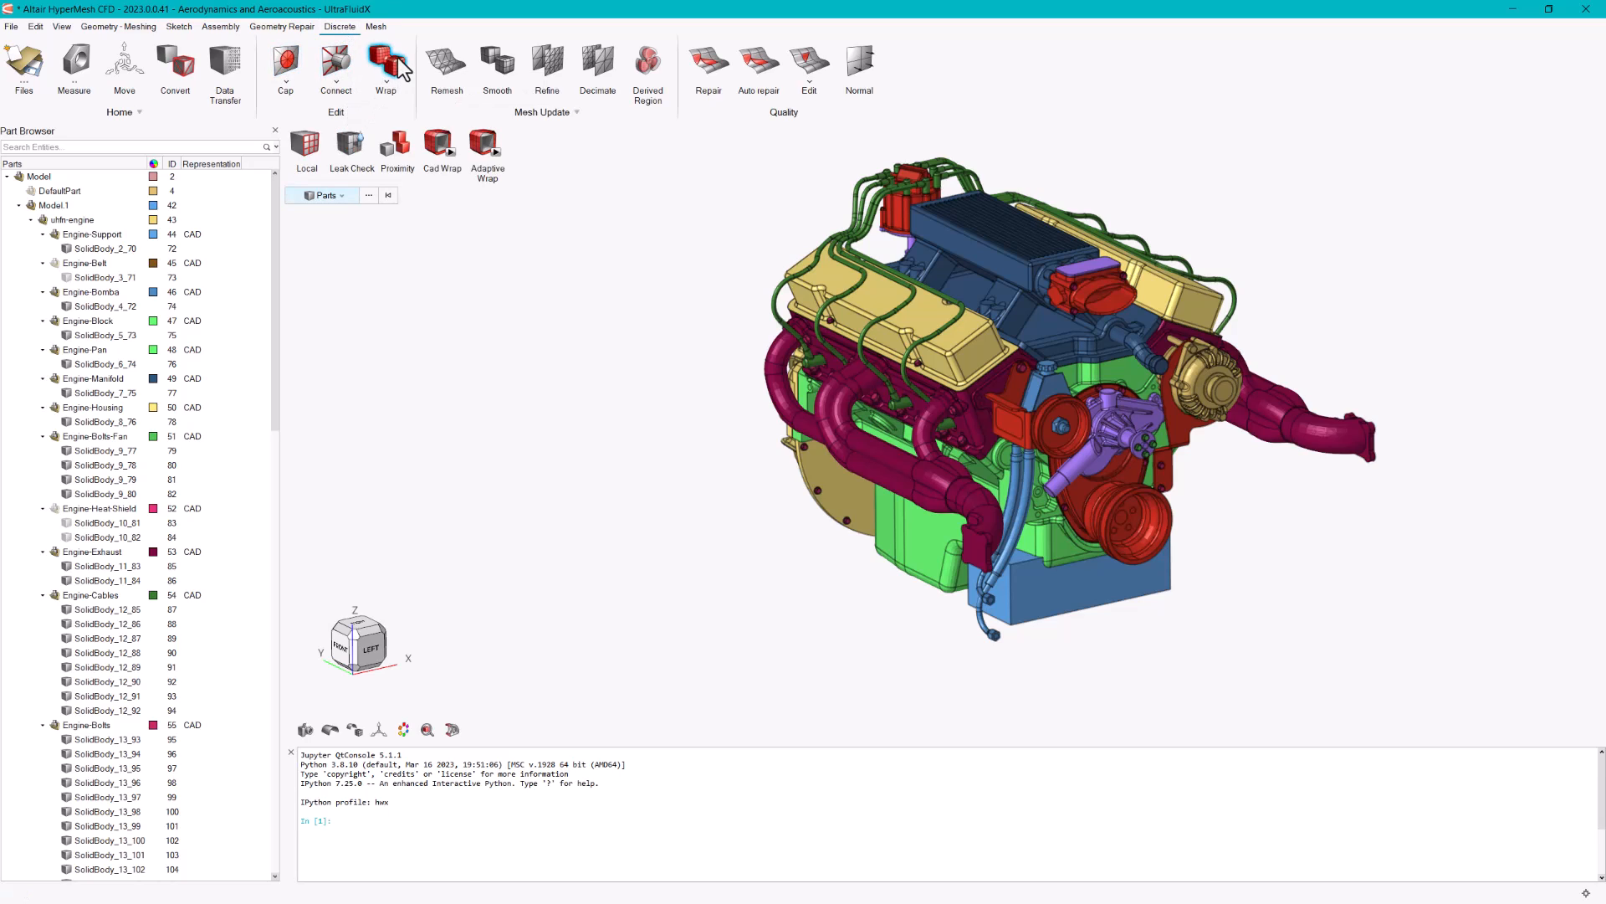
pyautogui.click(436, 149)
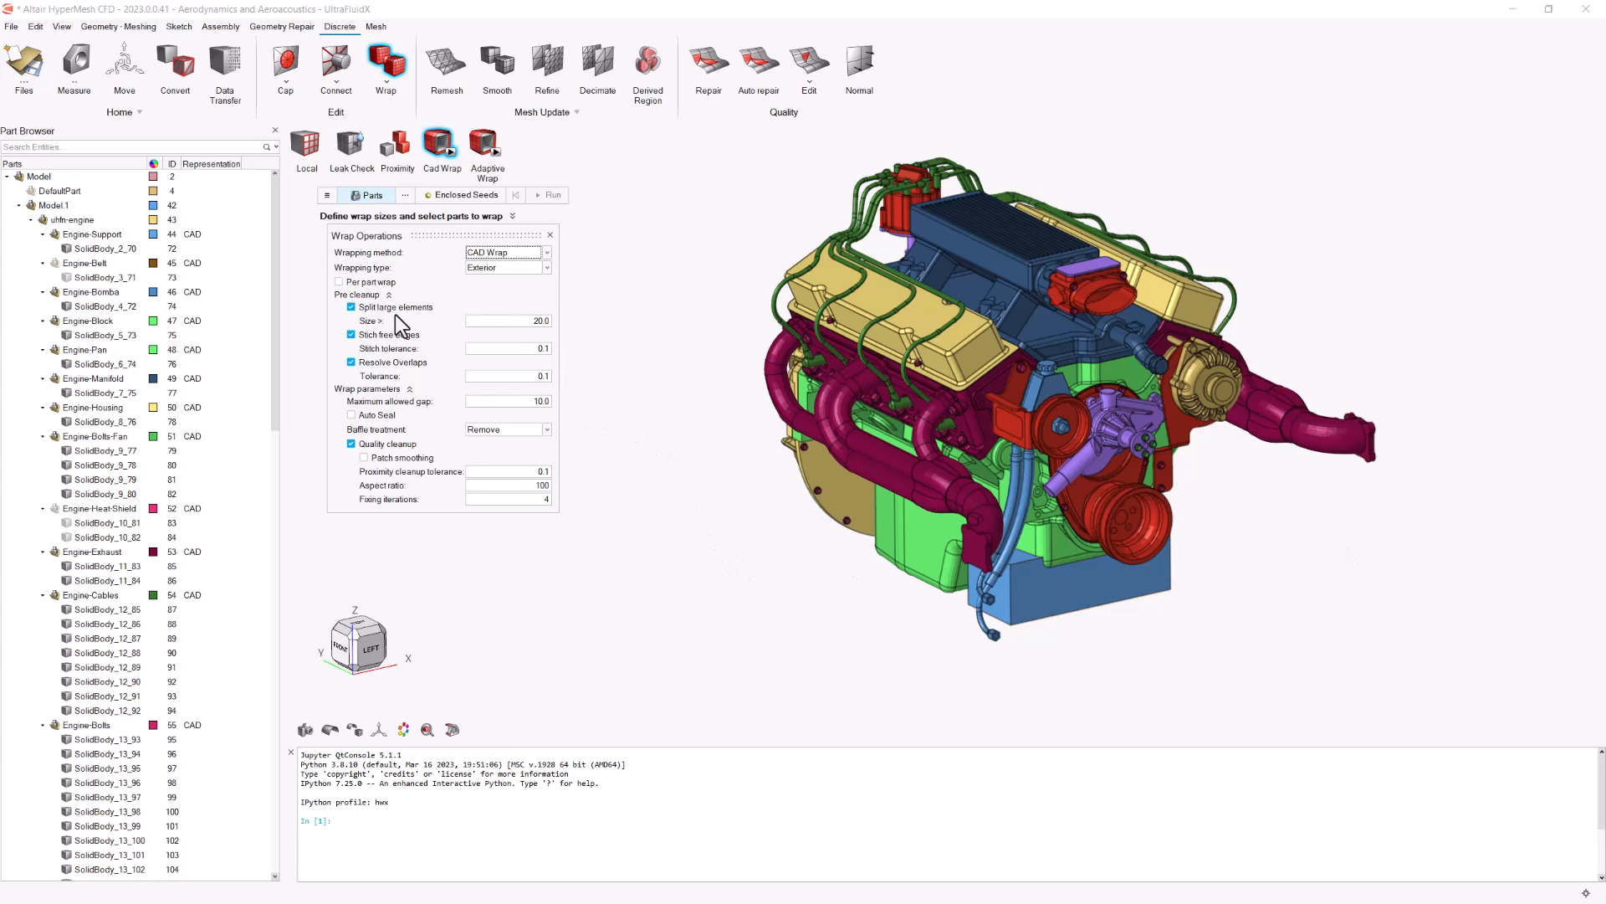
pyautogui.doubleClick(527, 322)
pyautogui.write('0.05')
pyautogui.click(510, 351)
pyautogui.press('BackSpace')
pyautogui.press('BackSpace')
pyautogui.write('.0001')
pyautogui.press('Return')
# - Set the overlap tolerance to 0.0001 and the maximum allowed gap to 0.01, and turn off quality cleanup for the wrap
pyautogui.click(525, 380)
pyautogui.doubleClick(526, 382)
pyautogui.write('0.000')
pyautogui.click(535, 401)
pyautogui.write('0')
pyautogui.click(350, 445)
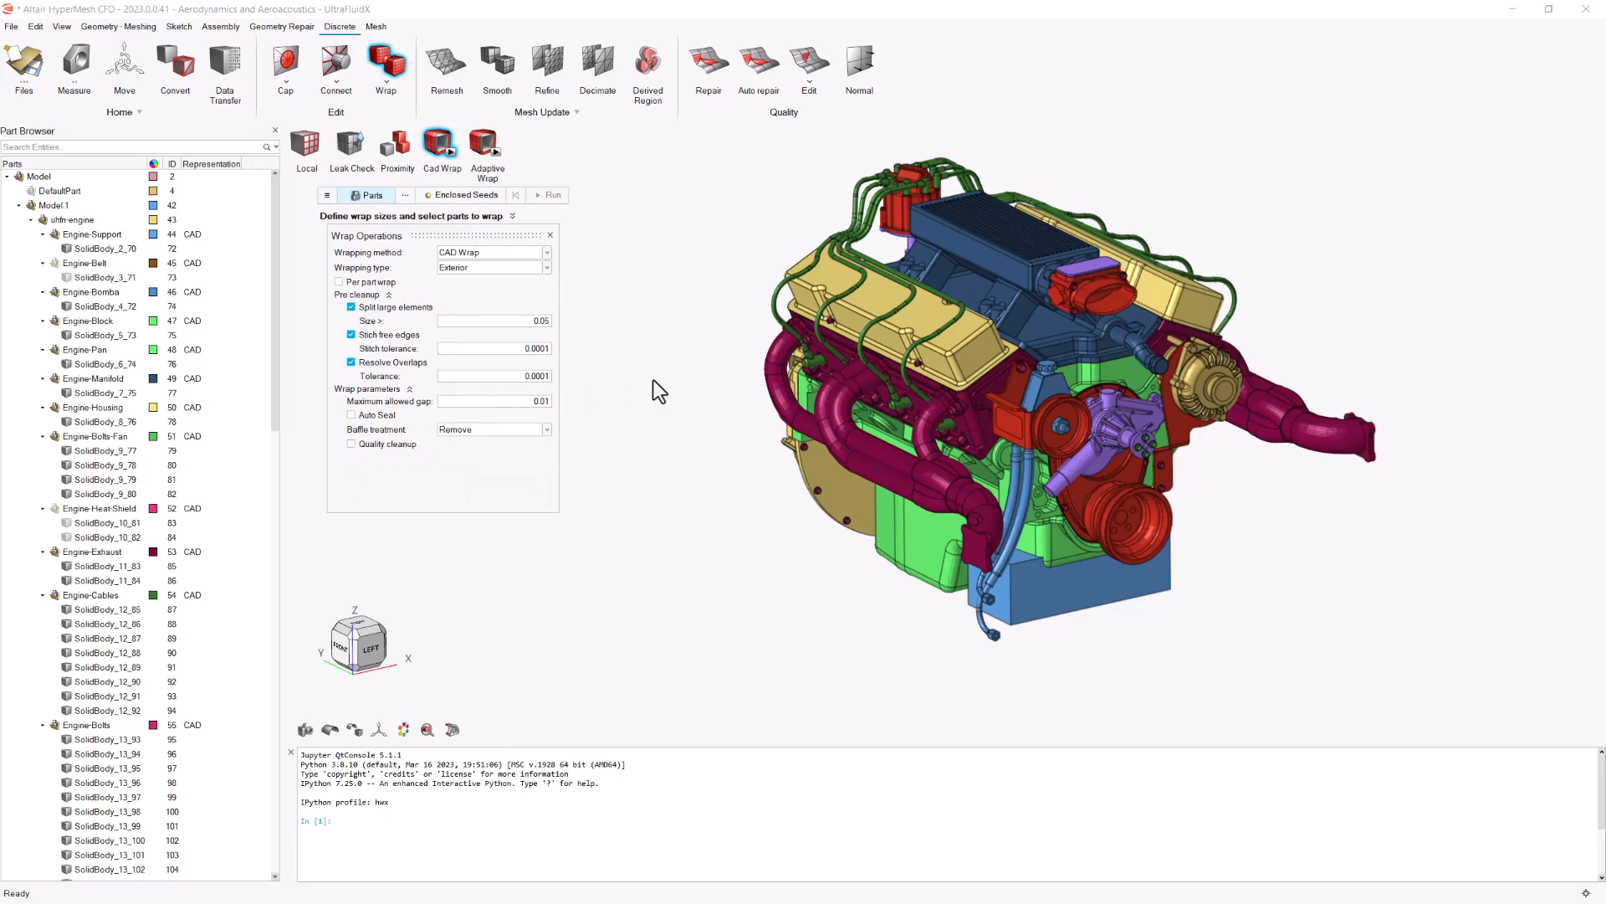
# - Run the exterior CAD Wrap on all visible engine parts and leave the wrap tool
pyautogui.scroll(-3, 654, 380)
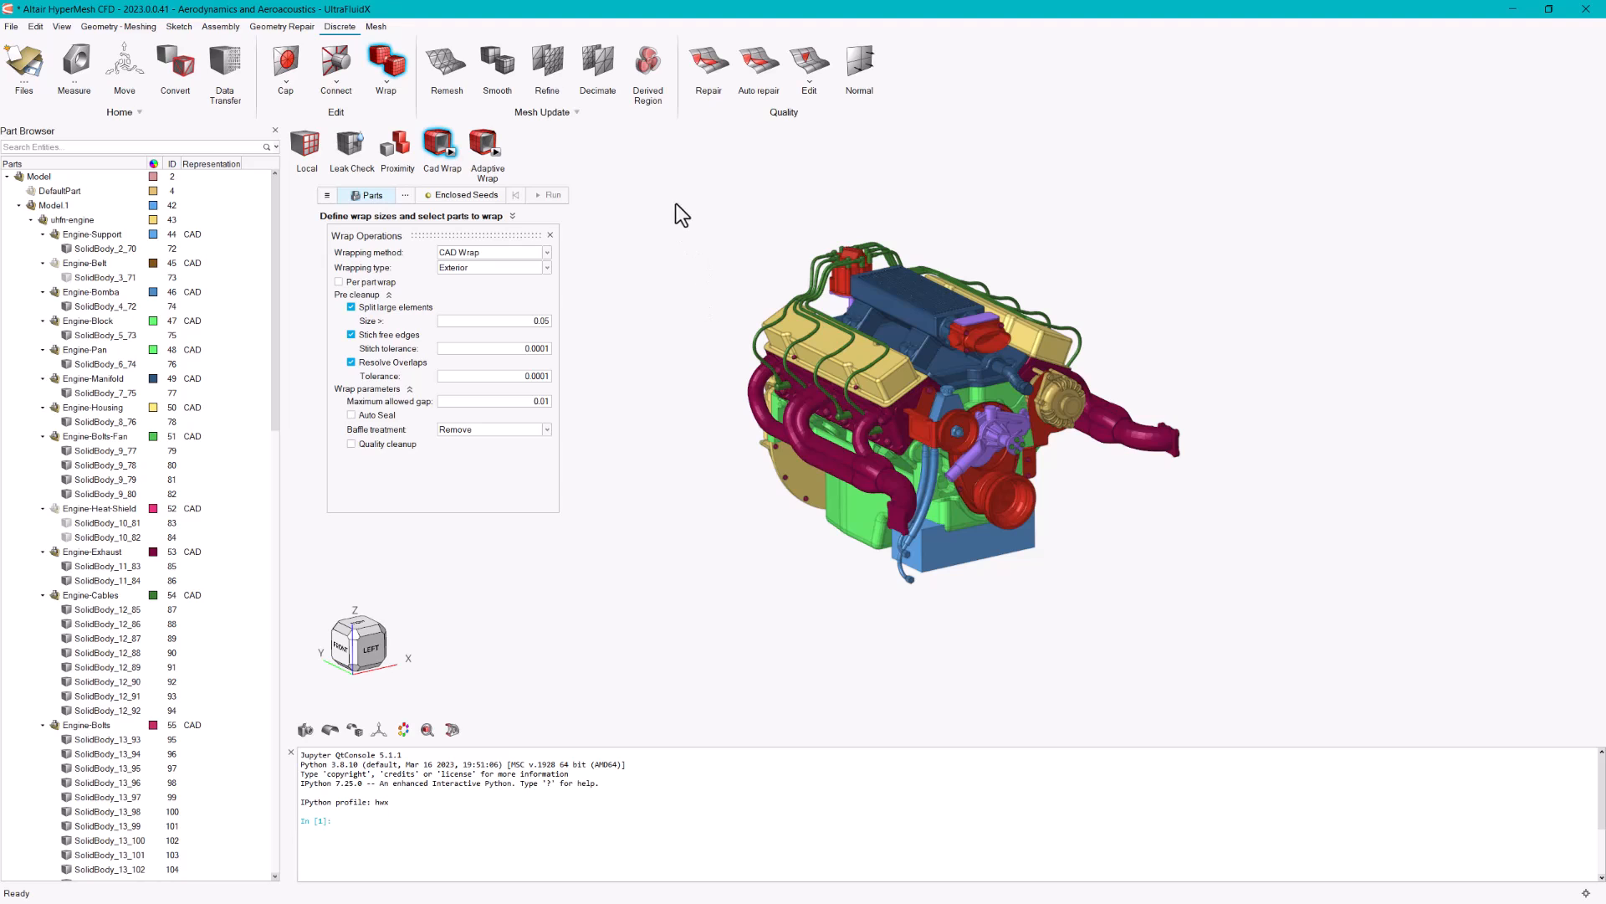
pyautogui.moveTo(681, 181); pyautogui.dragTo(1287, 674)
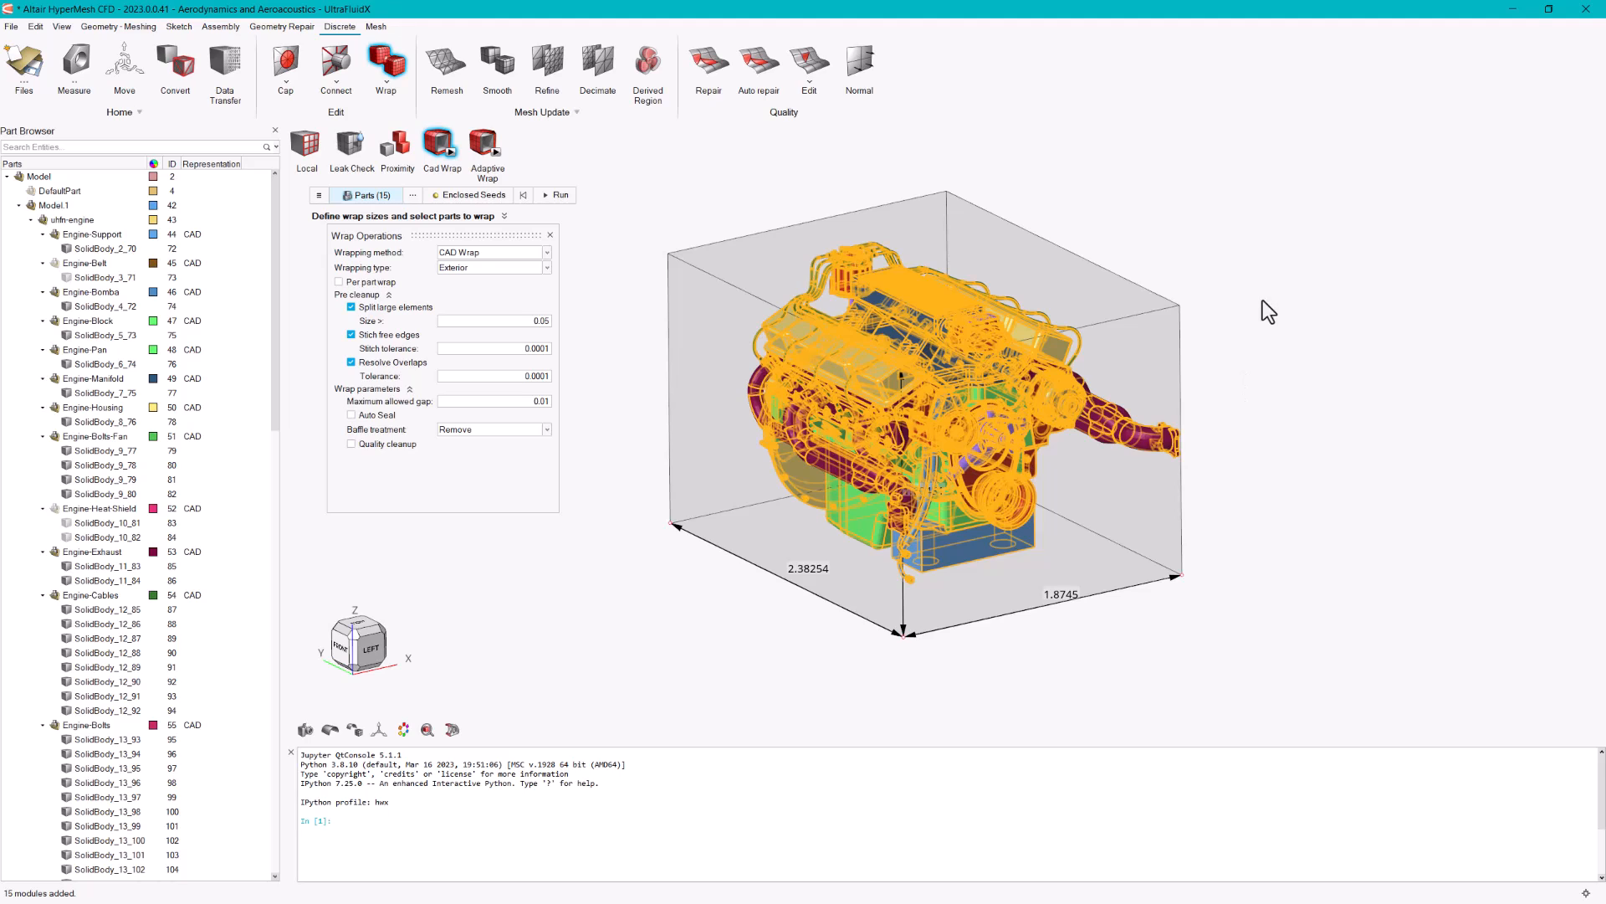
pyautogui.click(560, 197)
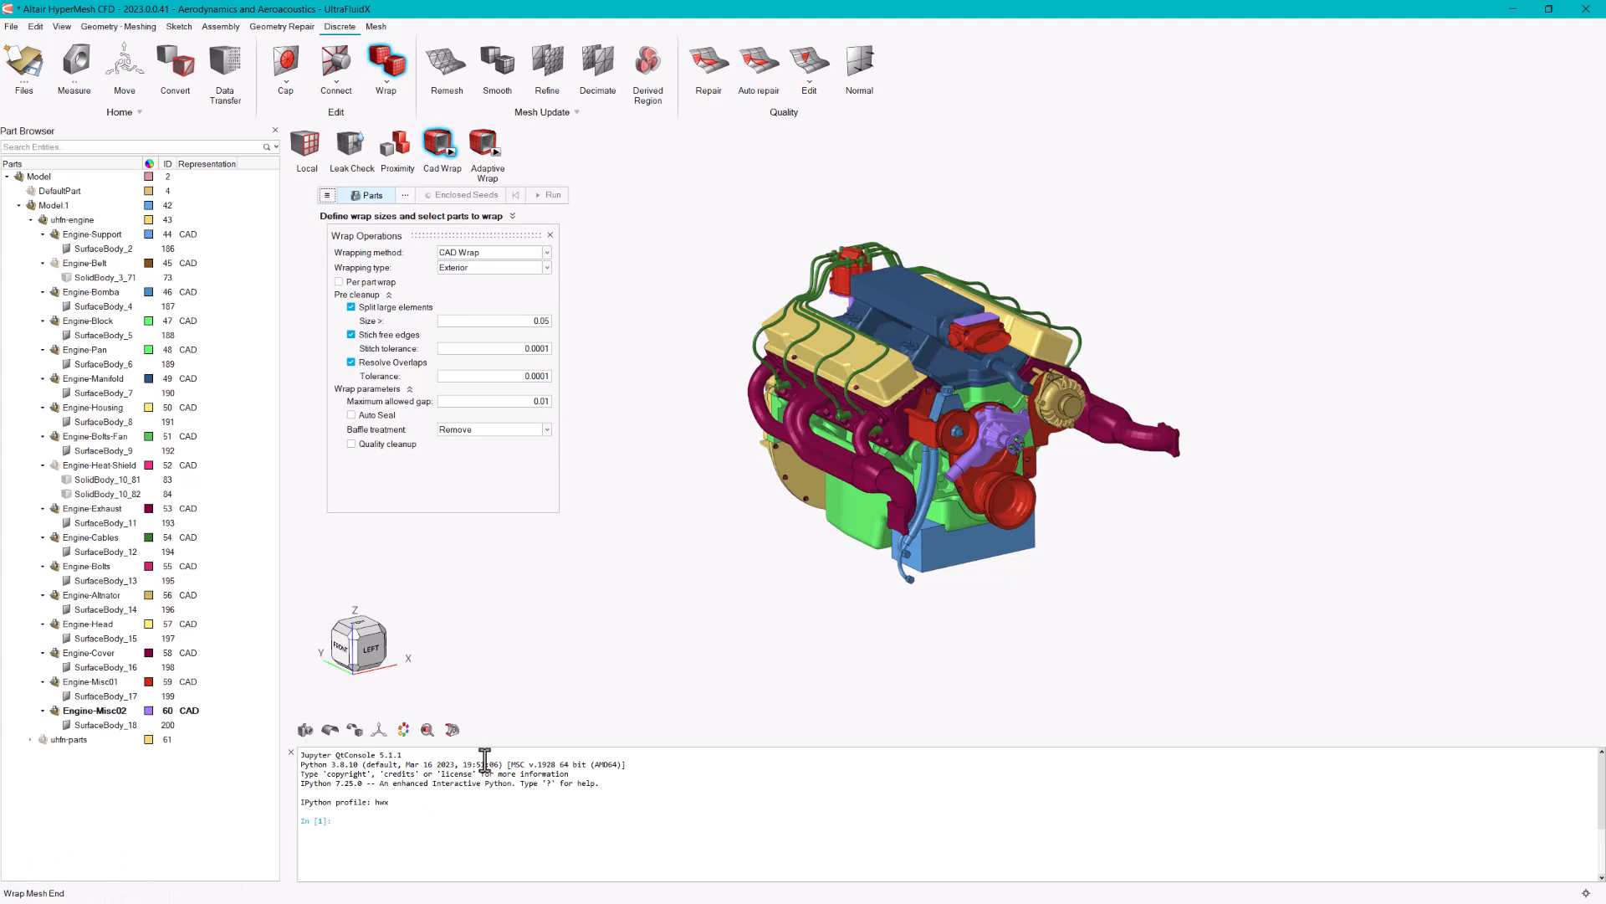
pyautogui.rightClick(646, 494)
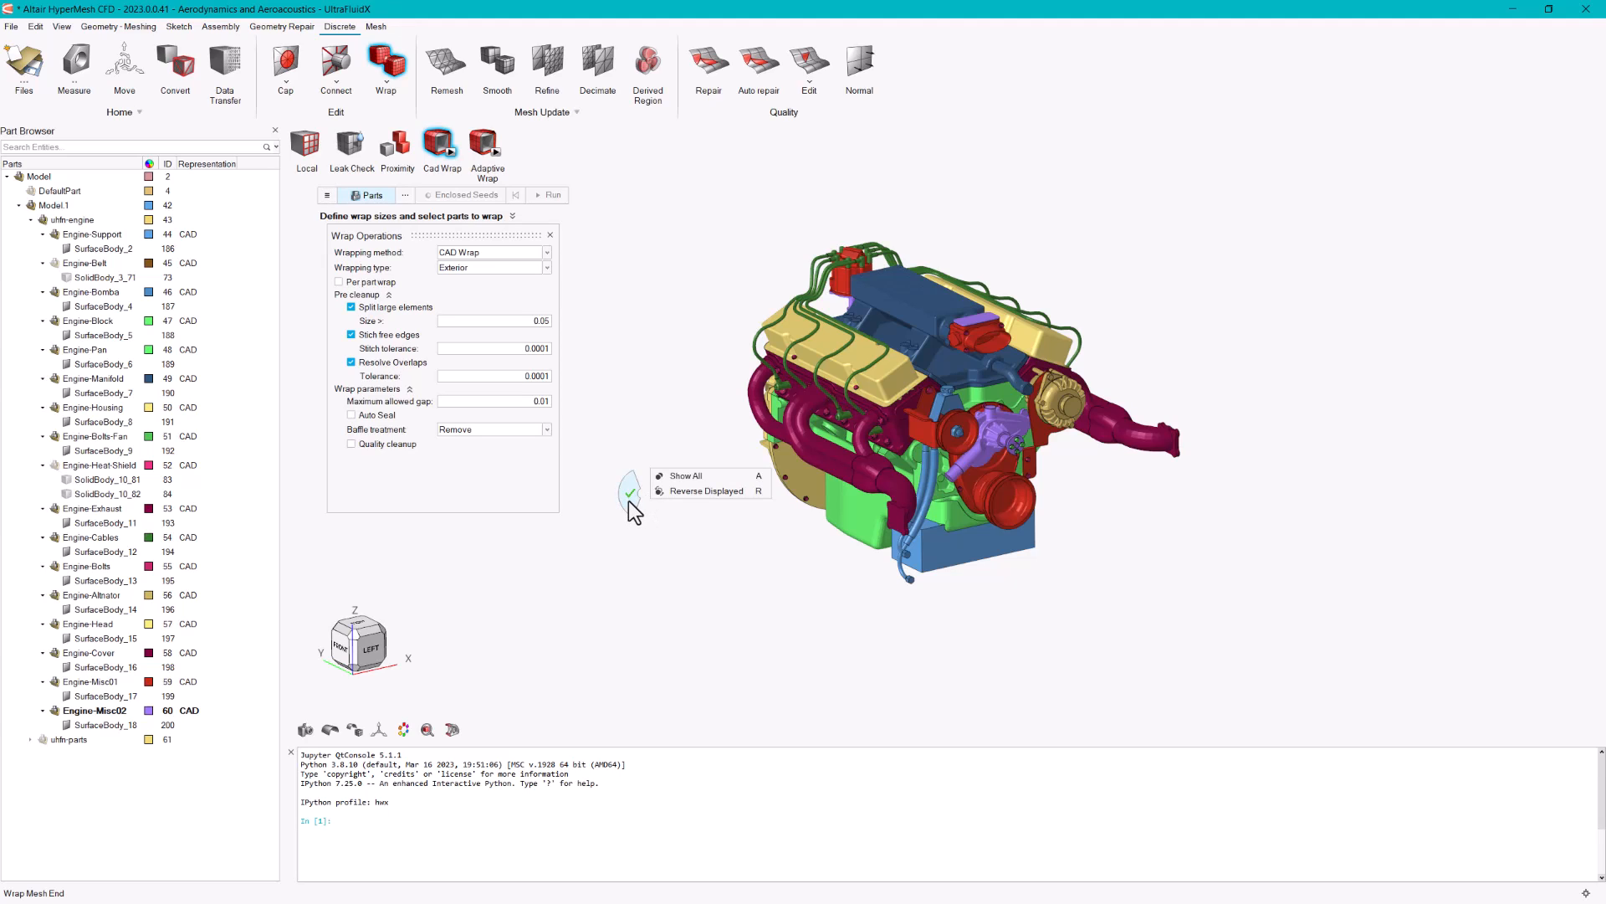
pyautogui.click(629, 500)
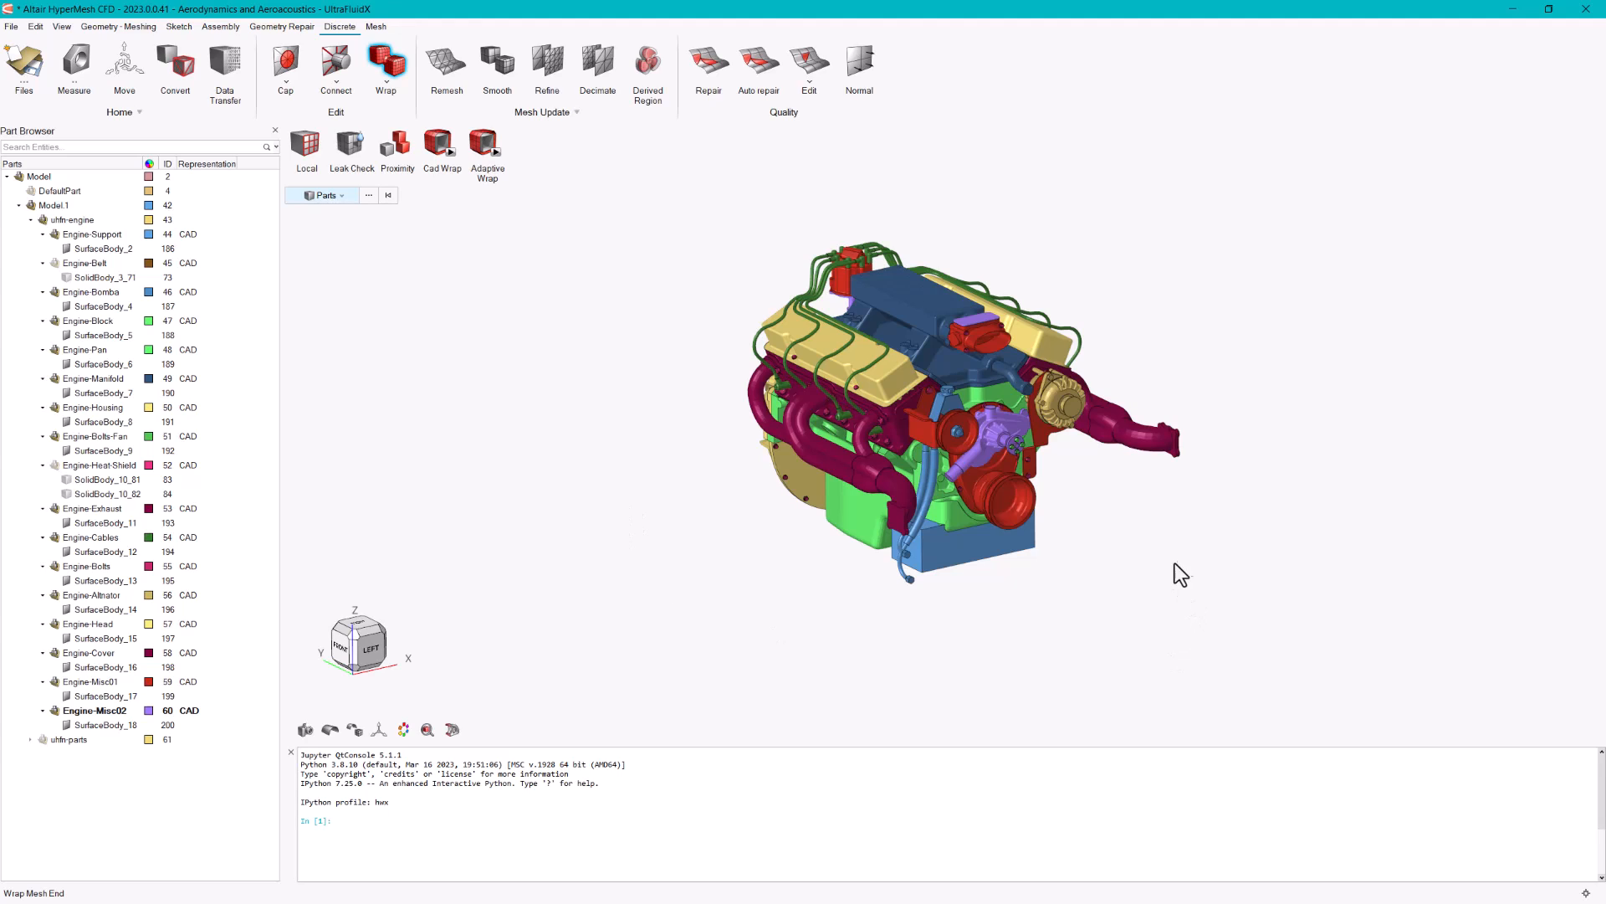
# - Examine the wrapped mesh around the manifold pipe, water pump and alternator
pyautogui.scroll(5, 998, 405)
pyautogui.scroll(10, 1082, 368)
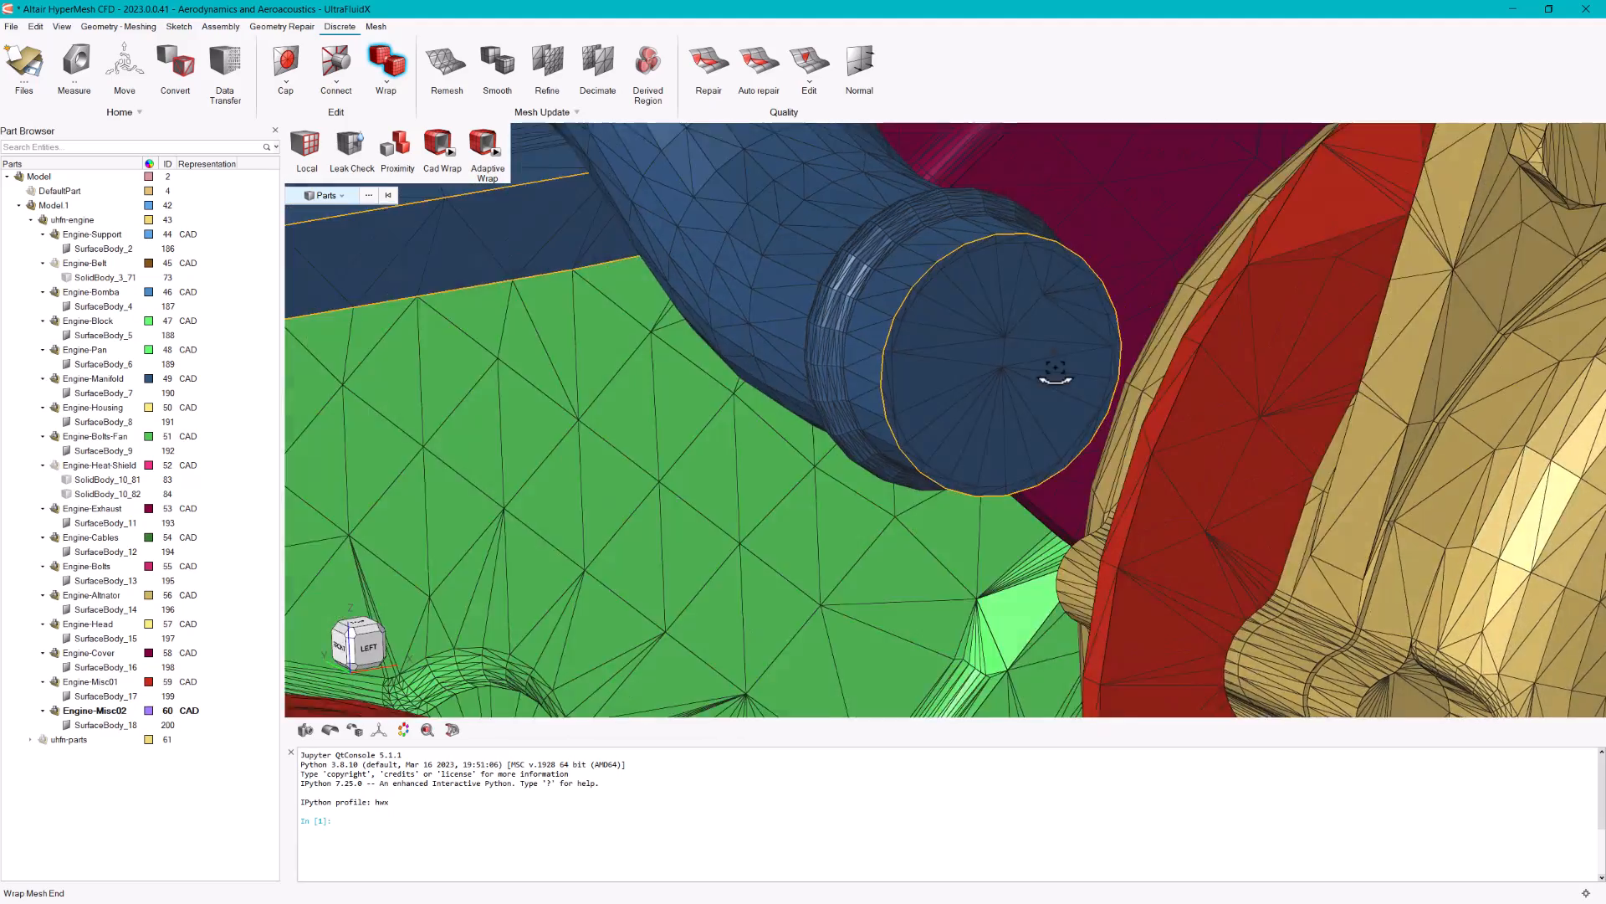
pyautogui.moveTo(1055, 373); pyautogui.dragTo(1055, 339, button='middle')
pyautogui.scroll(-8, 1053, 335)
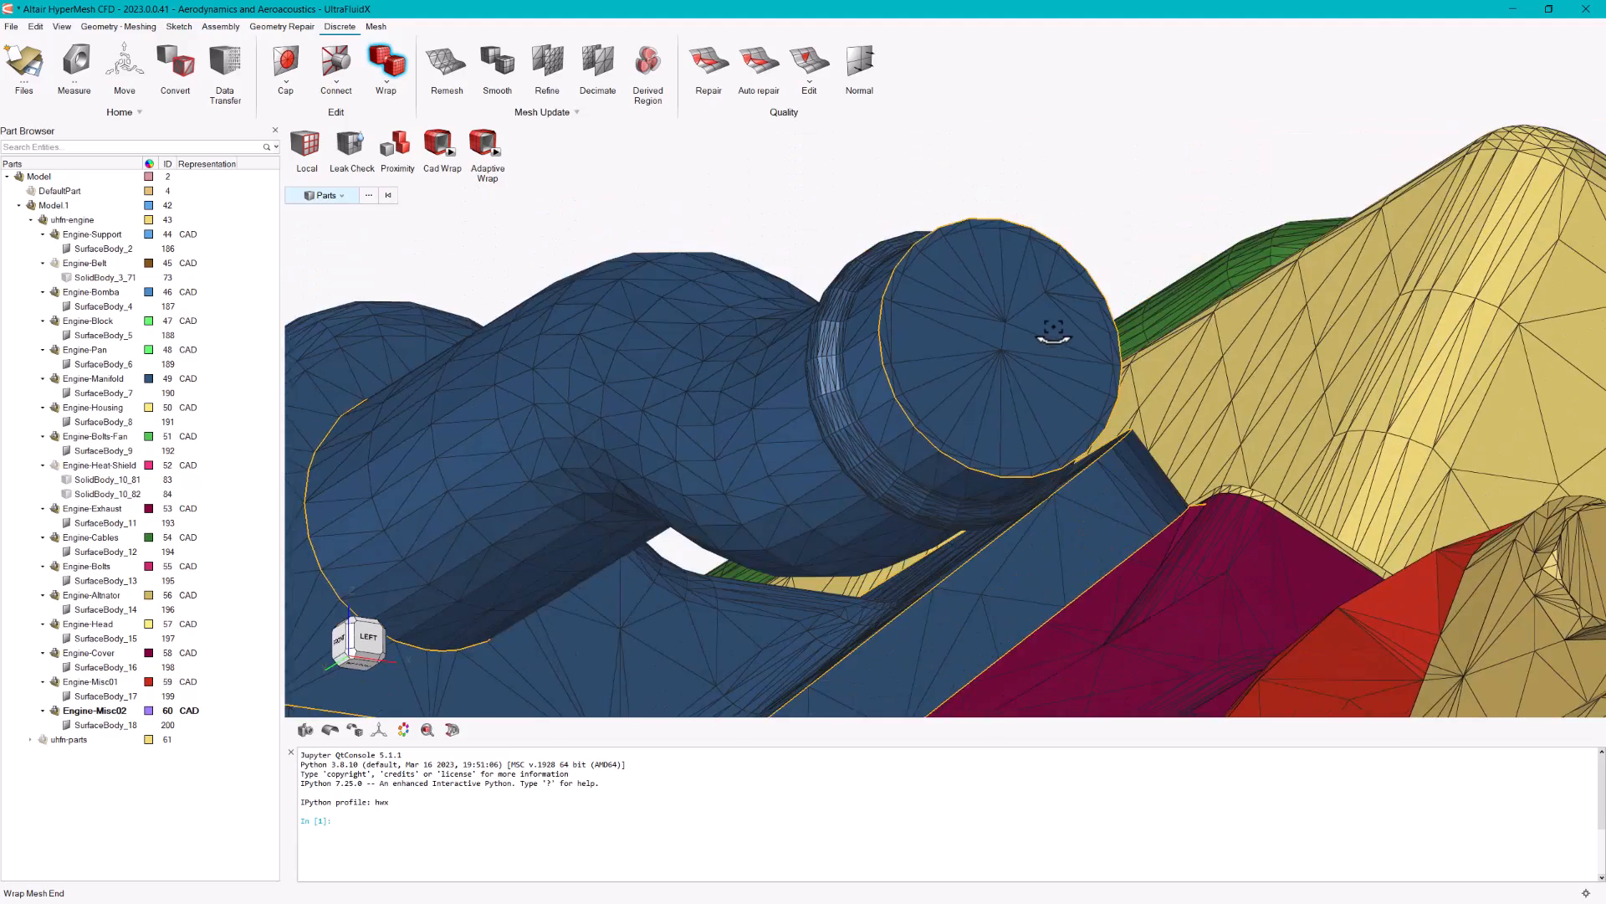
pyautogui.moveTo(1136, 564); pyautogui.dragTo(1040, 395, button='middle')
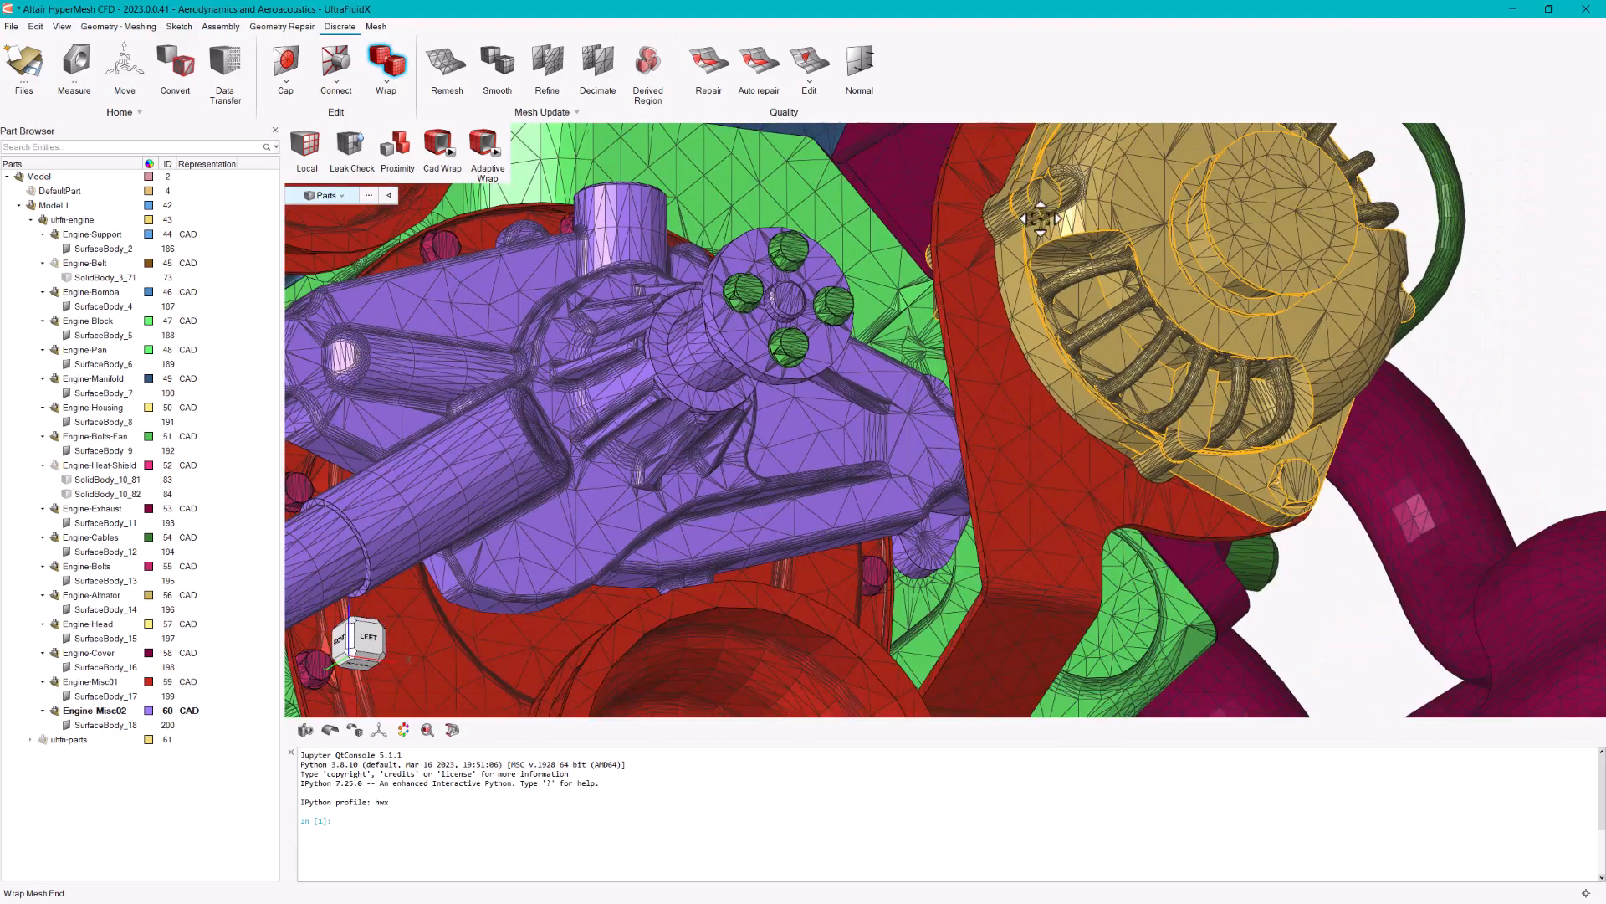
pyautogui.scroll(6, 1037, 389)
pyautogui.scroll(-6, 1036, 389)
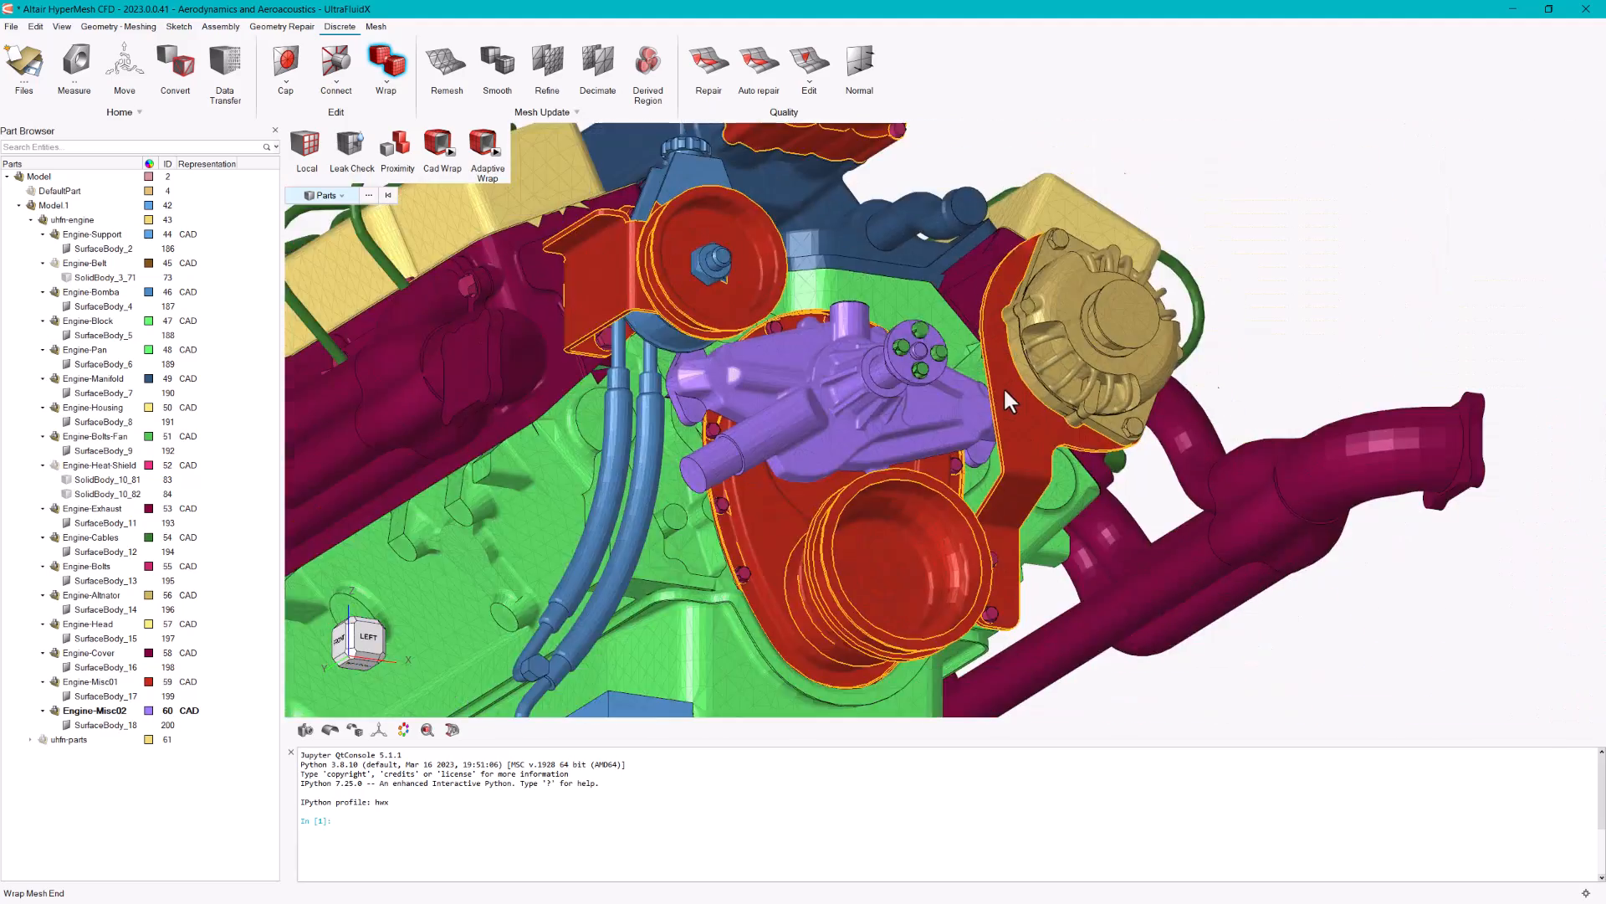
# - Examine the wrapped mesh at the pulley bracket, exhaust pipes and engine support from several angles
pyautogui.moveTo(970, 535); pyautogui.dragTo(988, 577, button='middle')
pyautogui.scroll(7, 730, 327)
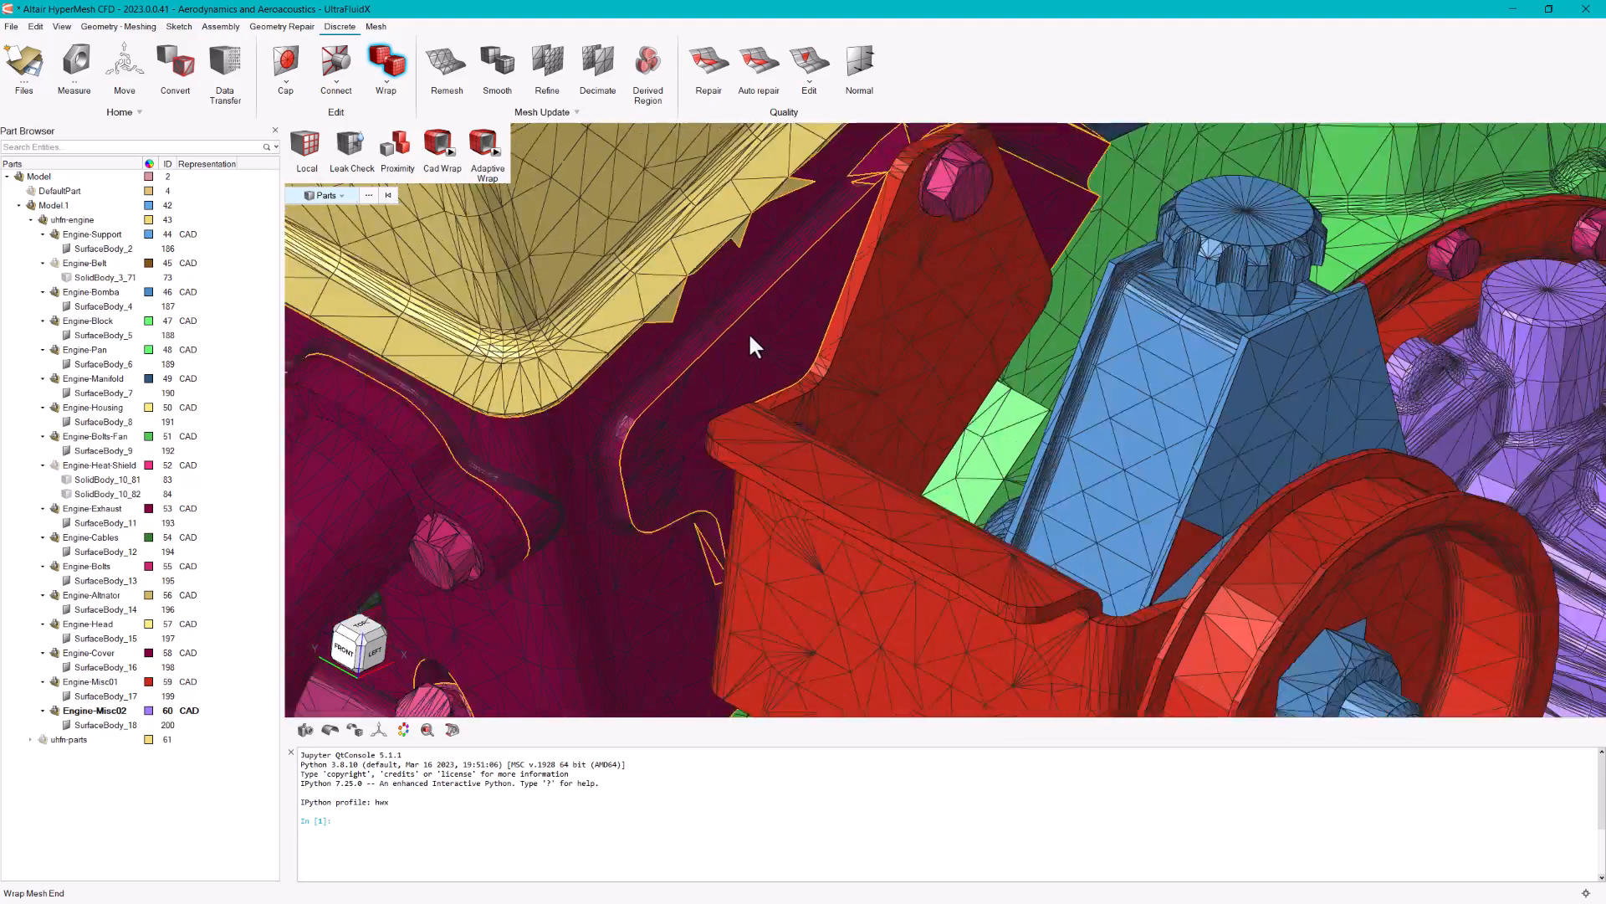
pyautogui.moveTo(741, 319)
pyautogui.mouseDown(button='middle')
pyautogui.moveTo(784, 280)
pyautogui.moveTo(889, 313)
pyautogui.moveTo(717, 333)
pyautogui.moveTo(770, 336)
pyautogui.mouseUp(button='middle')
pyautogui.scroll(-10, 770, 336)
pyautogui.scroll(6, 680, 502)
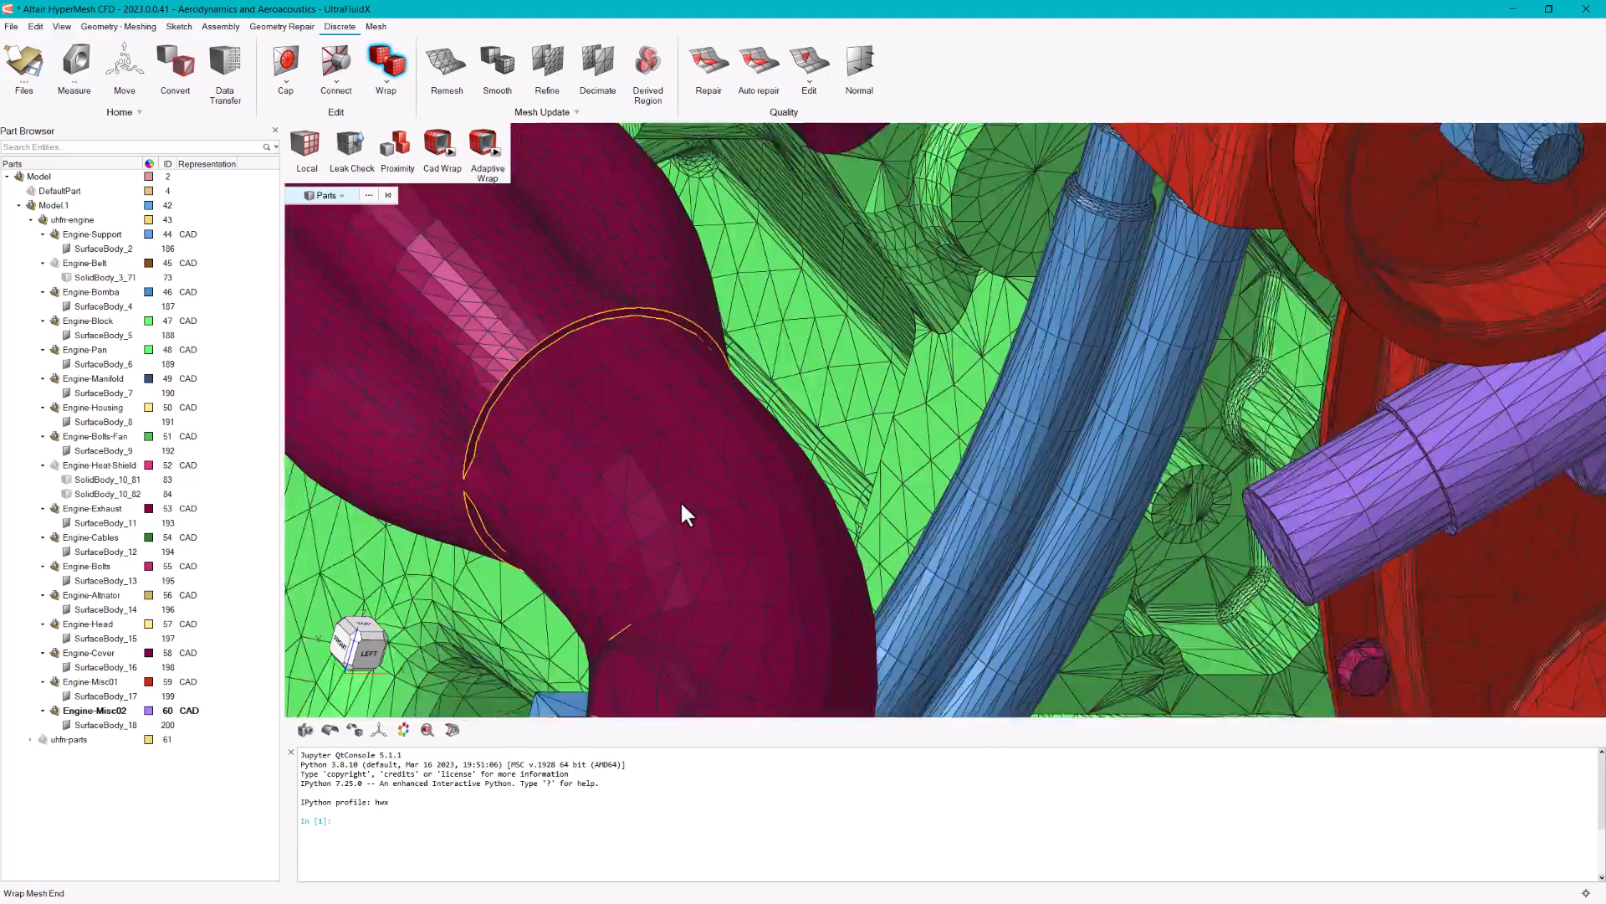
pyautogui.scroll(-6, 681, 502)
pyautogui.scroll(5, 763, 619)
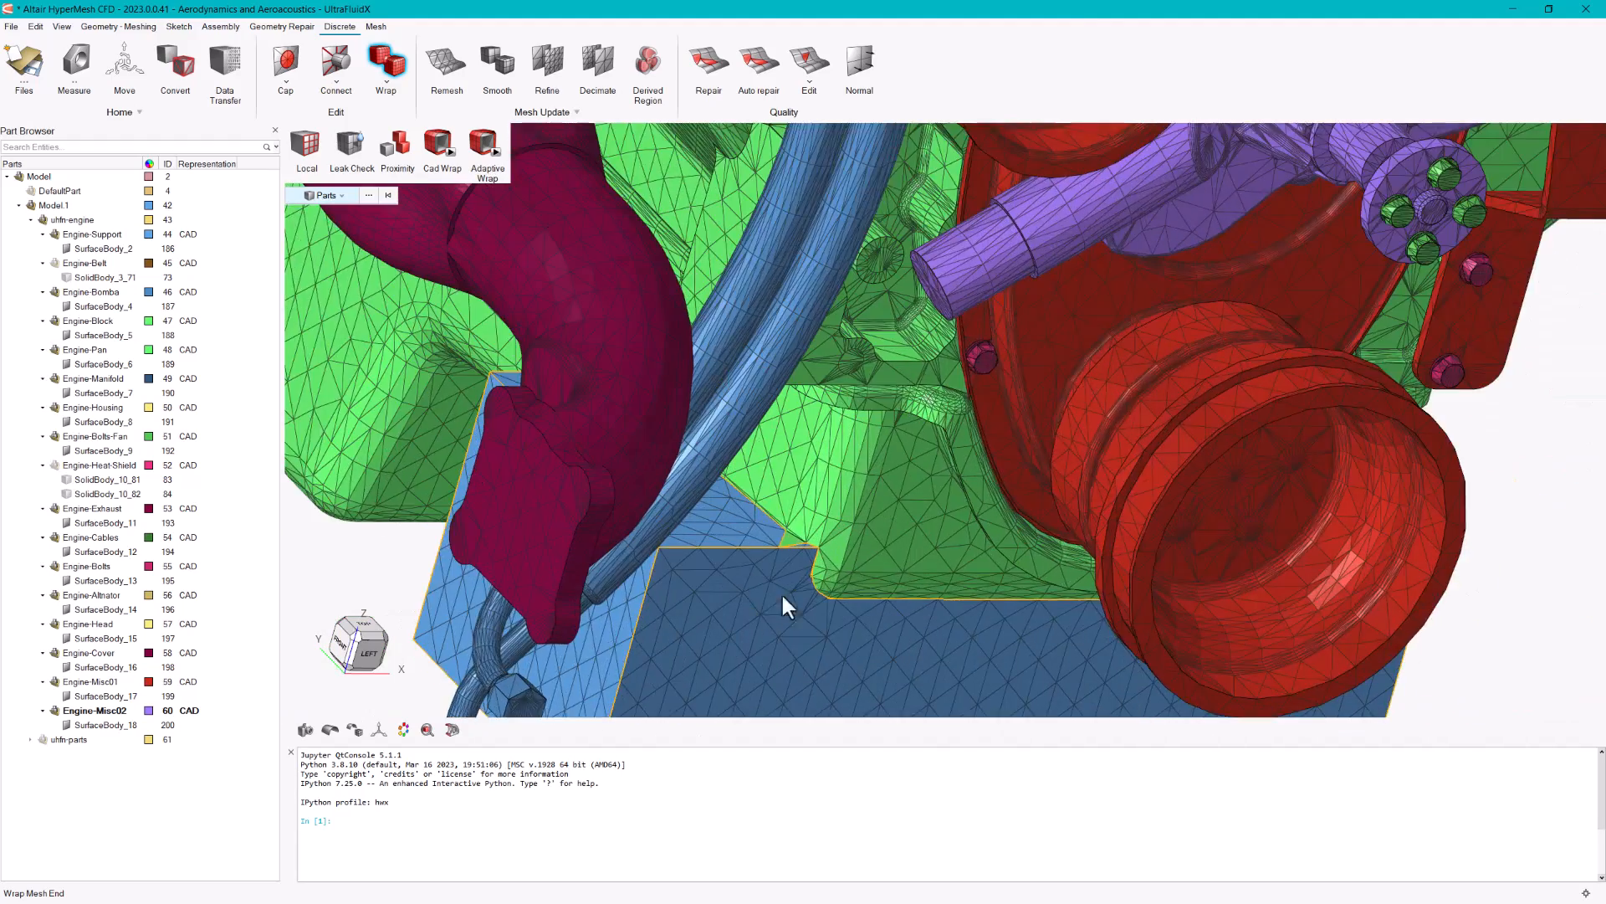
pyautogui.scroll(-5, 885, 571)
pyautogui.scroll(5, 1018, 463)
pyautogui.scroll(-5, 1017, 466)
pyautogui.moveTo(1054, 360); pyautogui.dragTo(753, 351, button='middle')
pyautogui.moveTo(895, 335); pyautogui.dragTo(812, 504, button='middle')
pyautogui.scroll(-3, 795, 490)
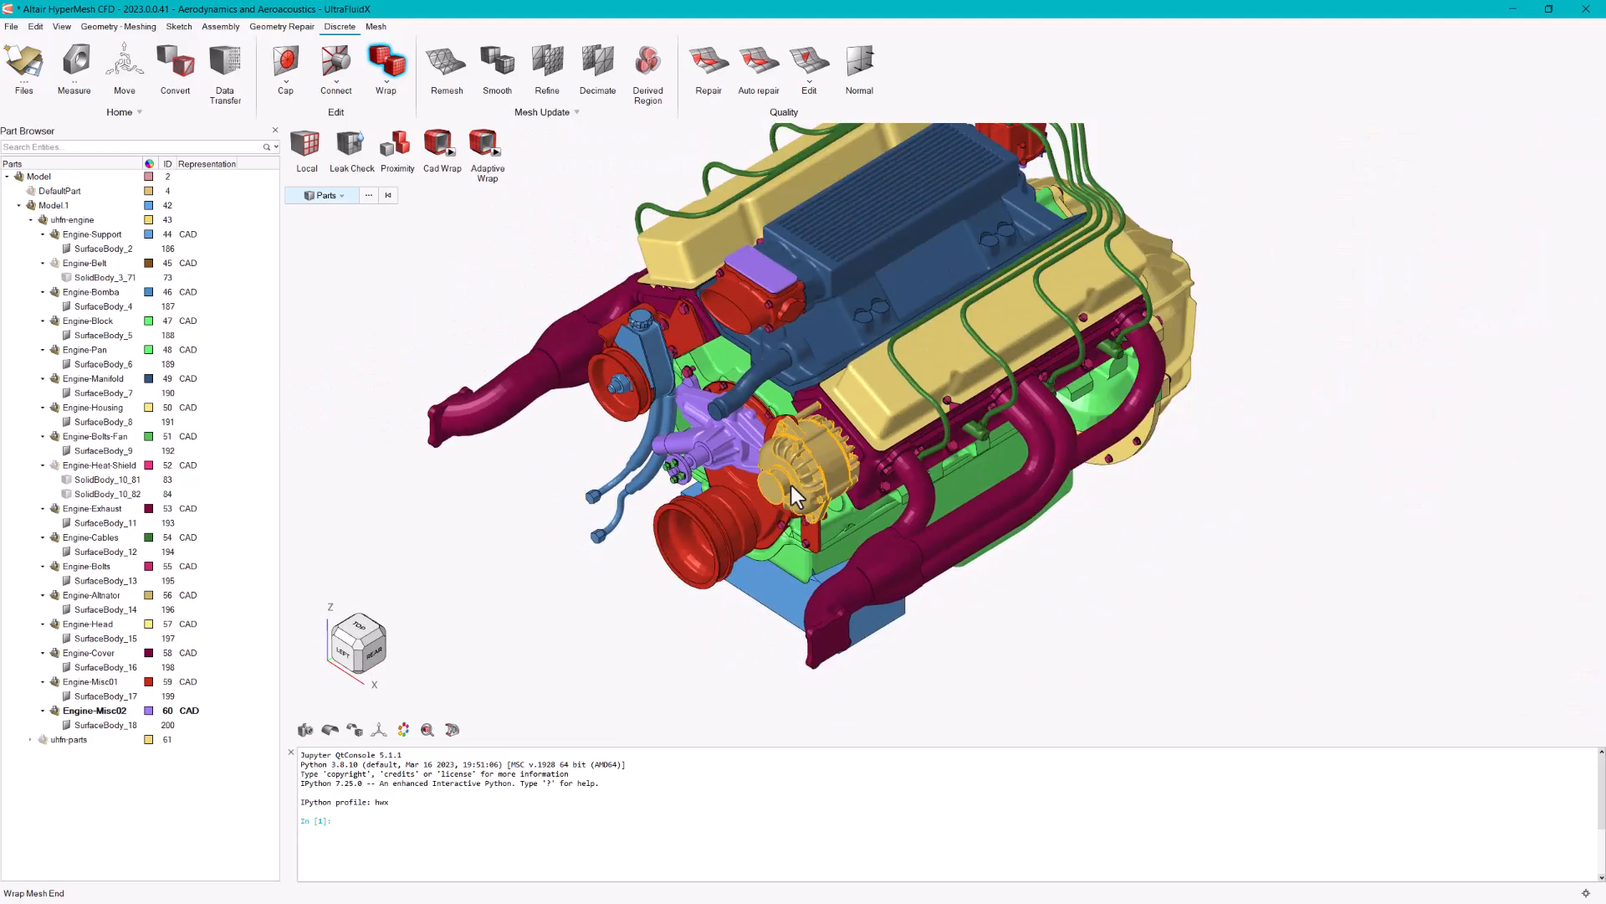
# - Inspect the wrapped engine's interior by moving an active section cut along X, and finish with the cut turned off and its list closed
pyautogui.click(452, 730)
pyautogui.click(459, 626)
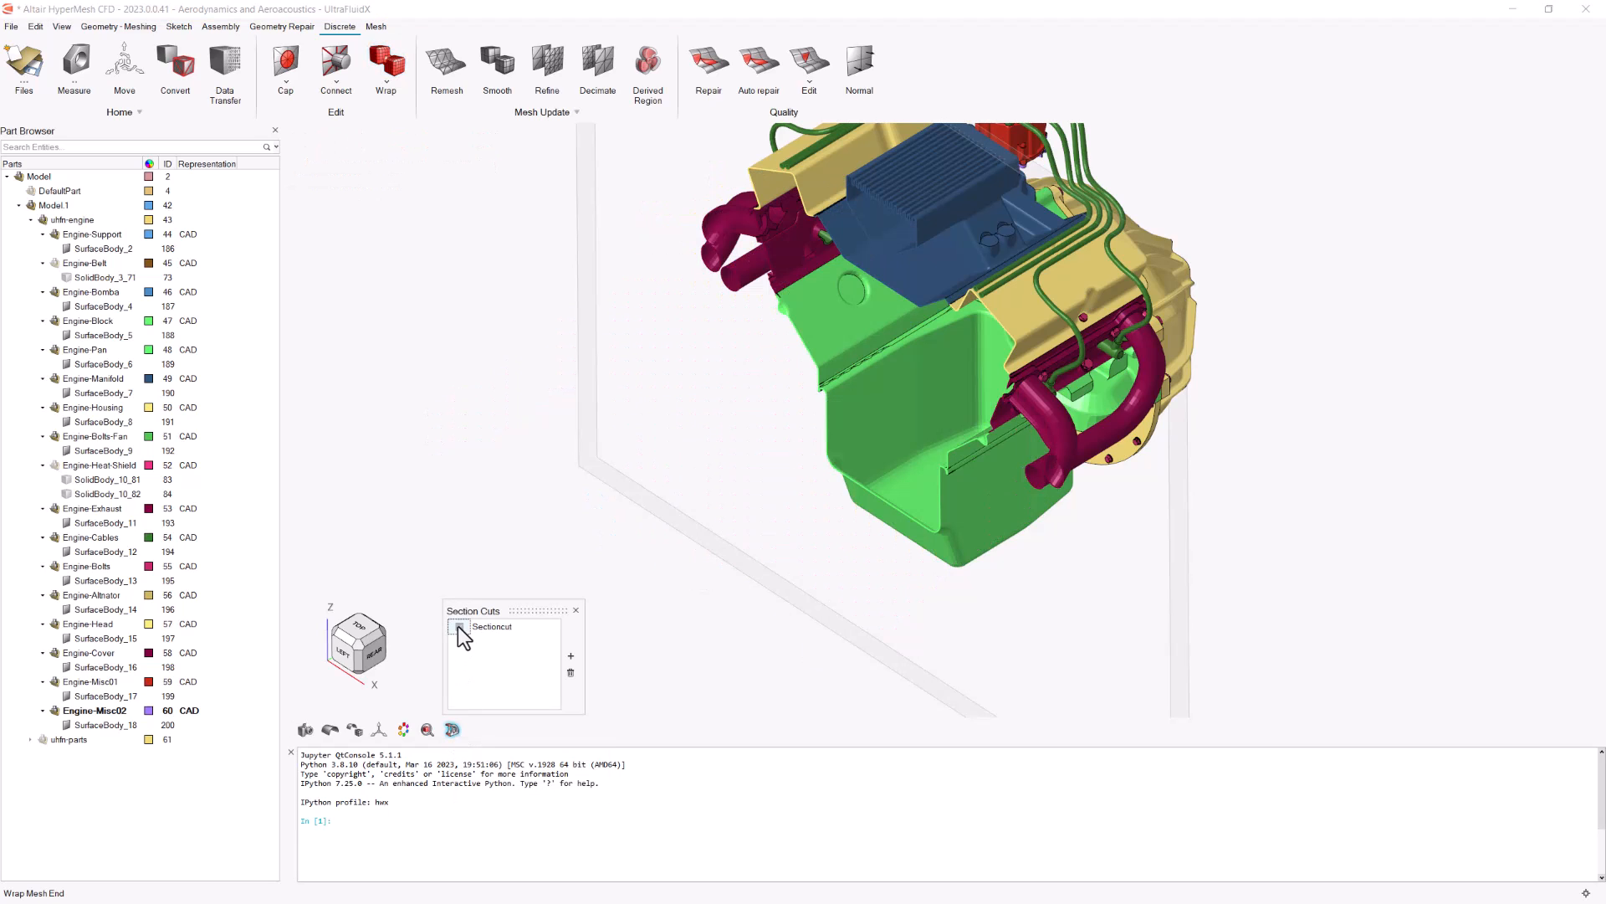
pyautogui.keyDown('ctrl'); pyautogui.moveTo(1004, 289); pyautogui.dragTo(1037, 294); pyautogui.keyUp('ctrl')
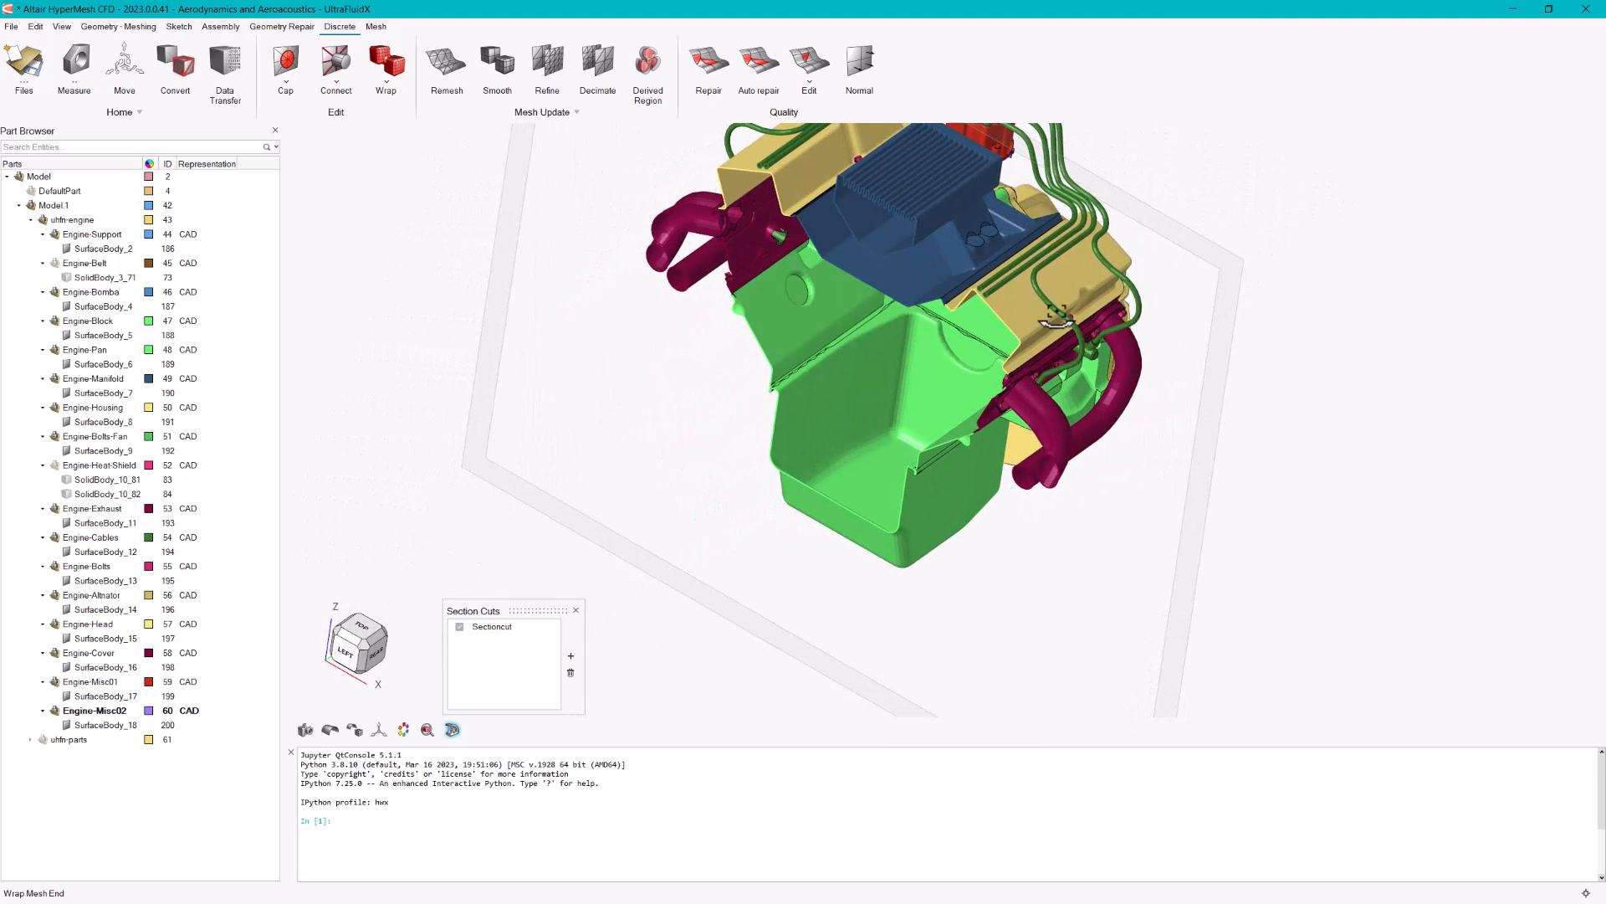
pyautogui.scroll(-3, 1037, 292)
pyautogui.moveTo(1178, 271); pyautogui.dragTo(1138, 294)
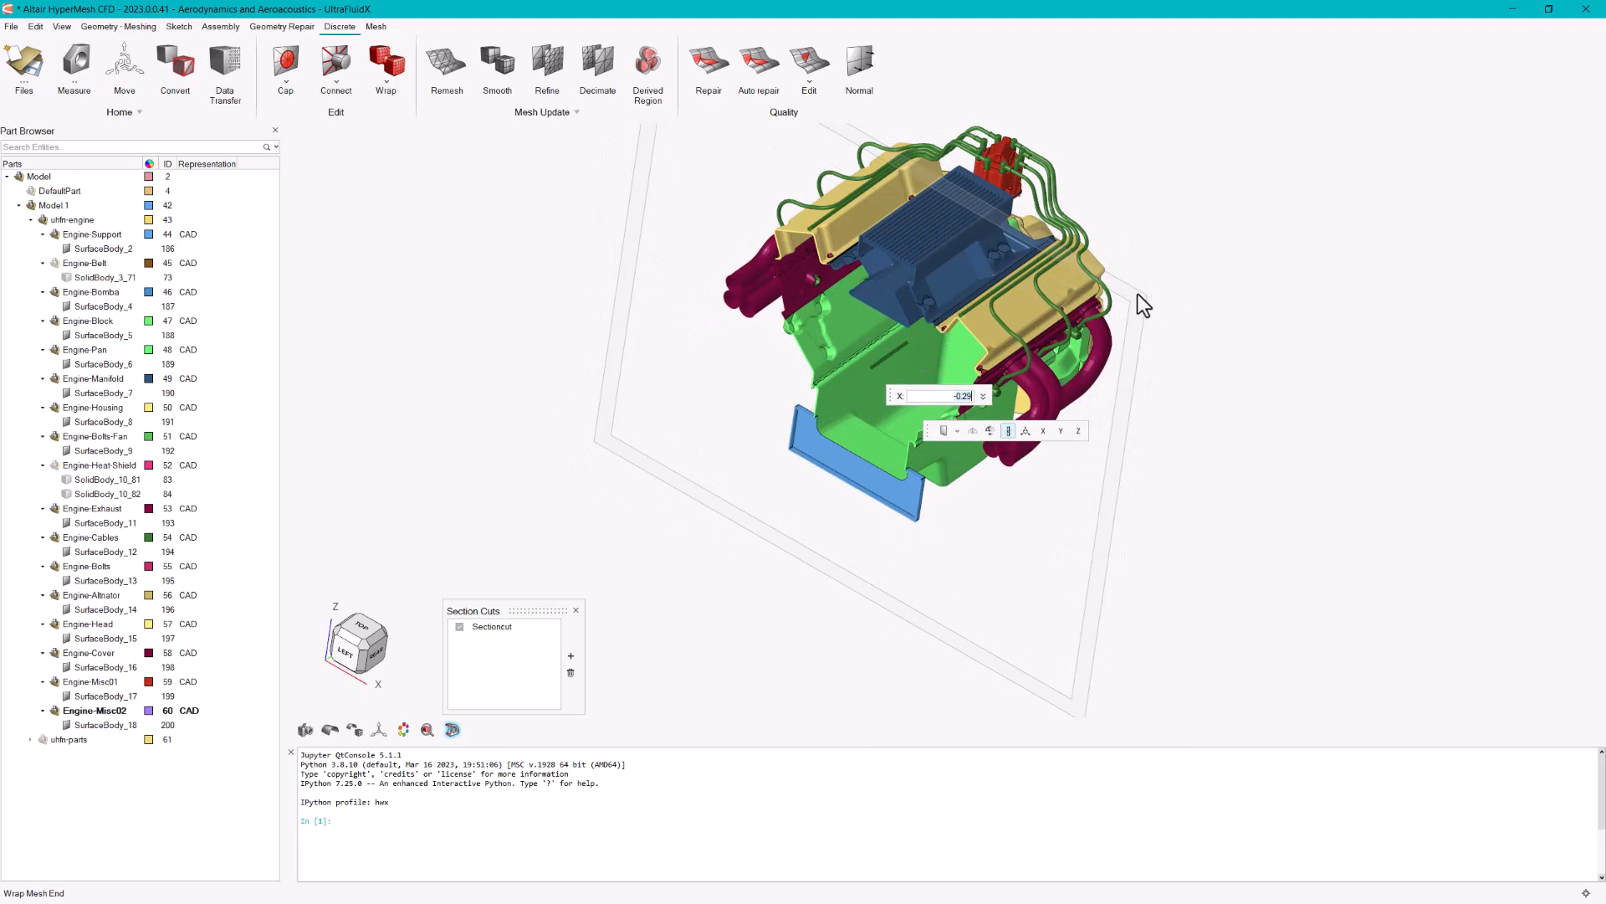
pyautogui.click(458, 627)
pyautogui.click(576, 612)
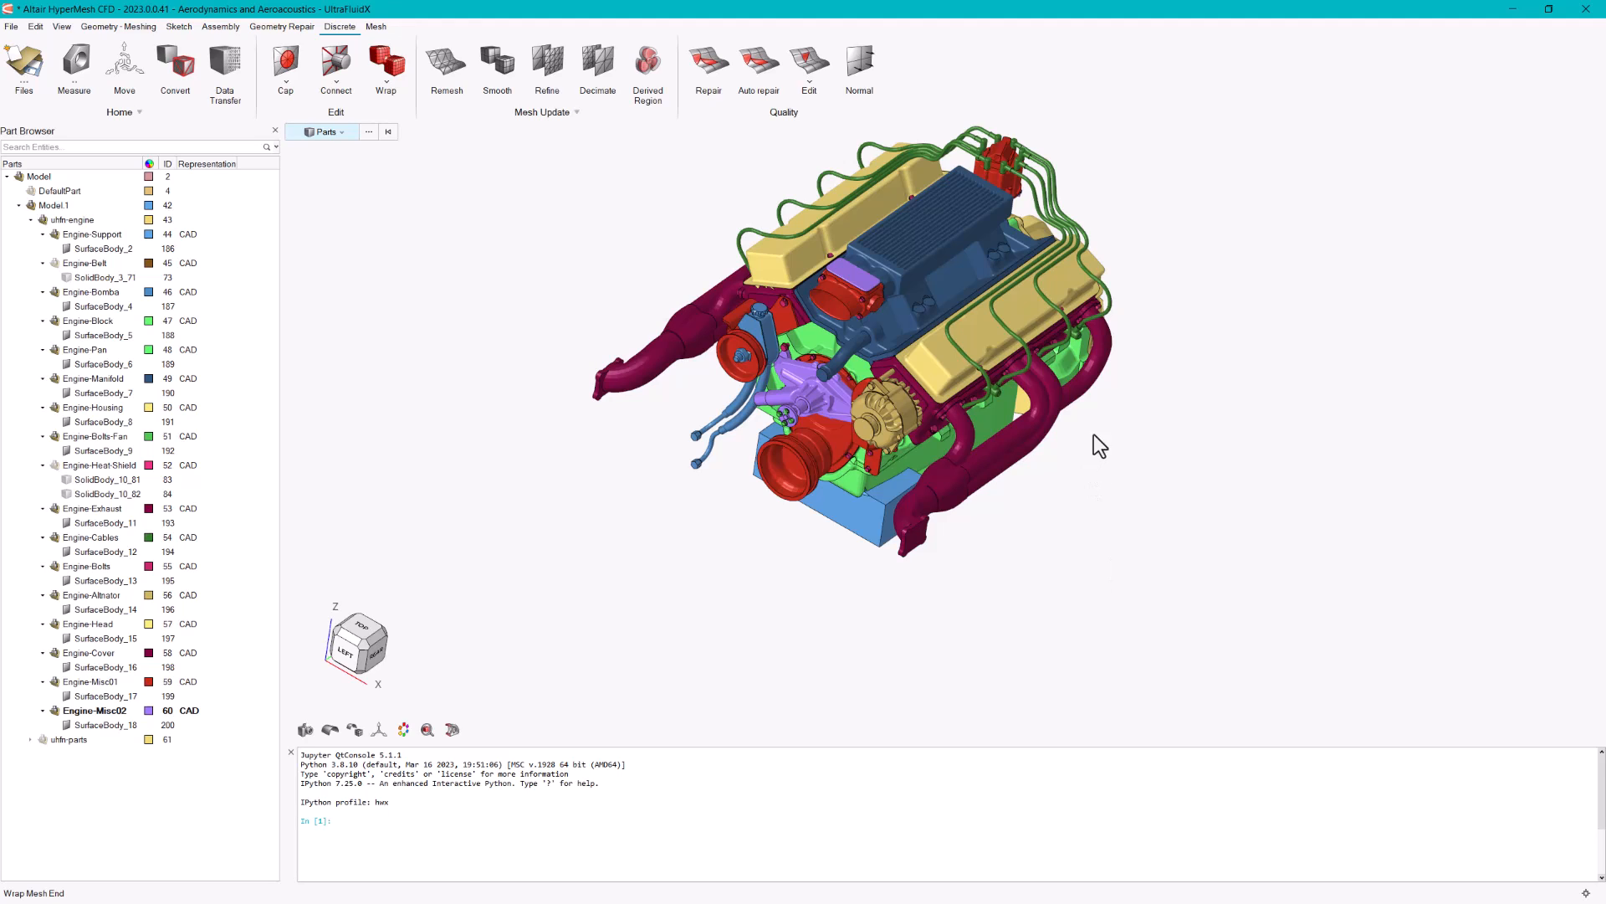
# - Review the CAD Wrap settings without running the wrap and leave the tool
pyautogui.click(393, 58)
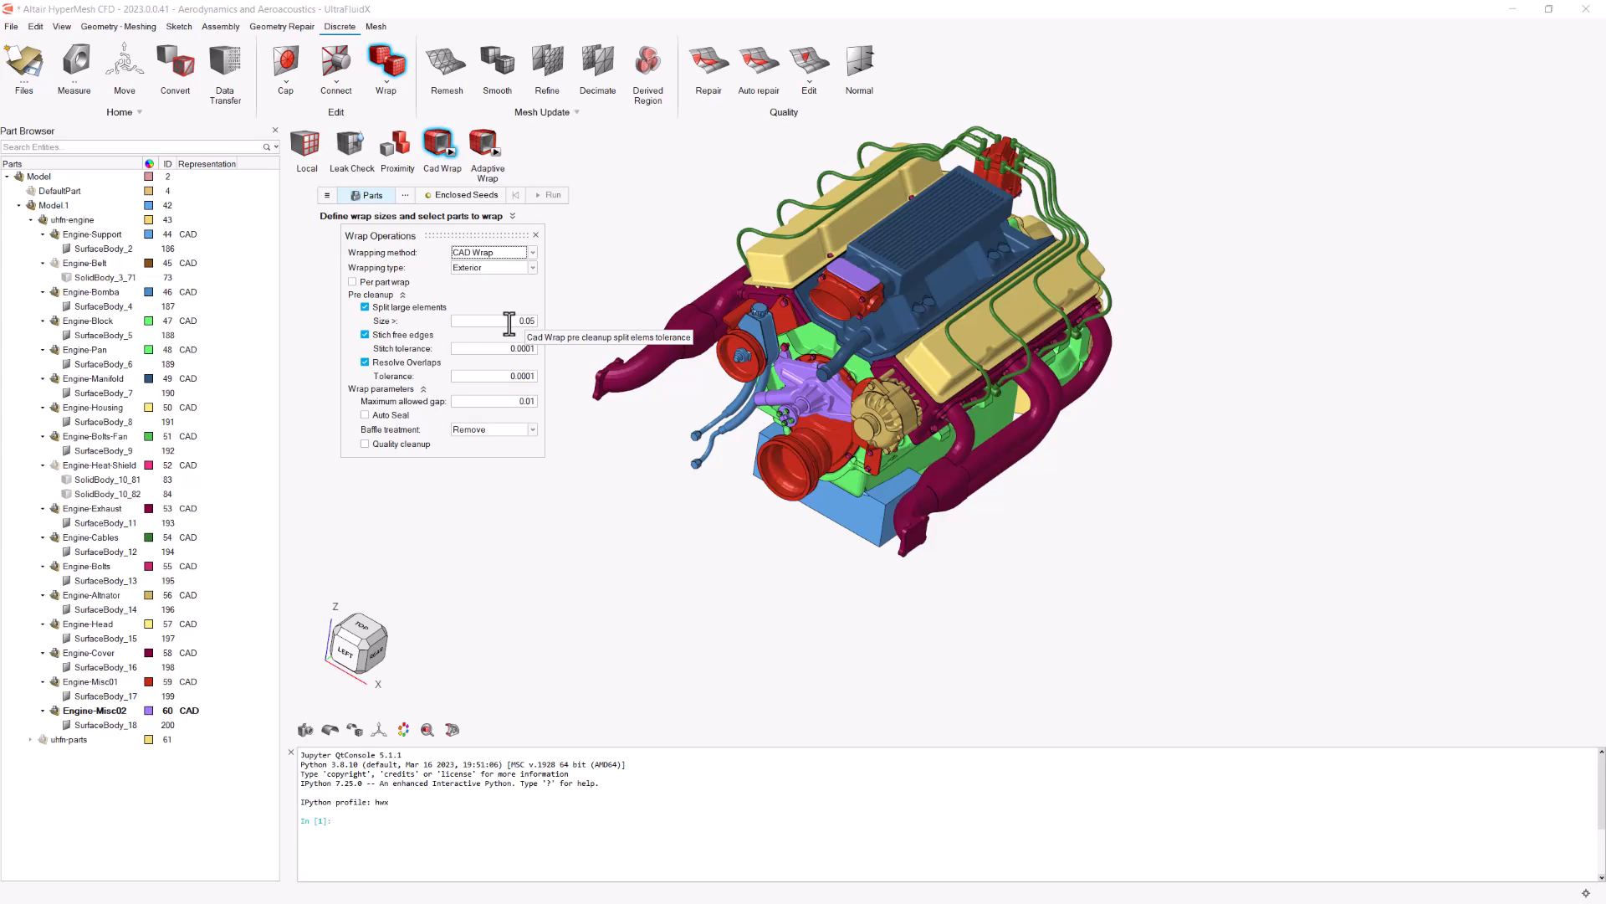
pyautogui.rightClick(624, 521)
pyautogui.click(611, 518)
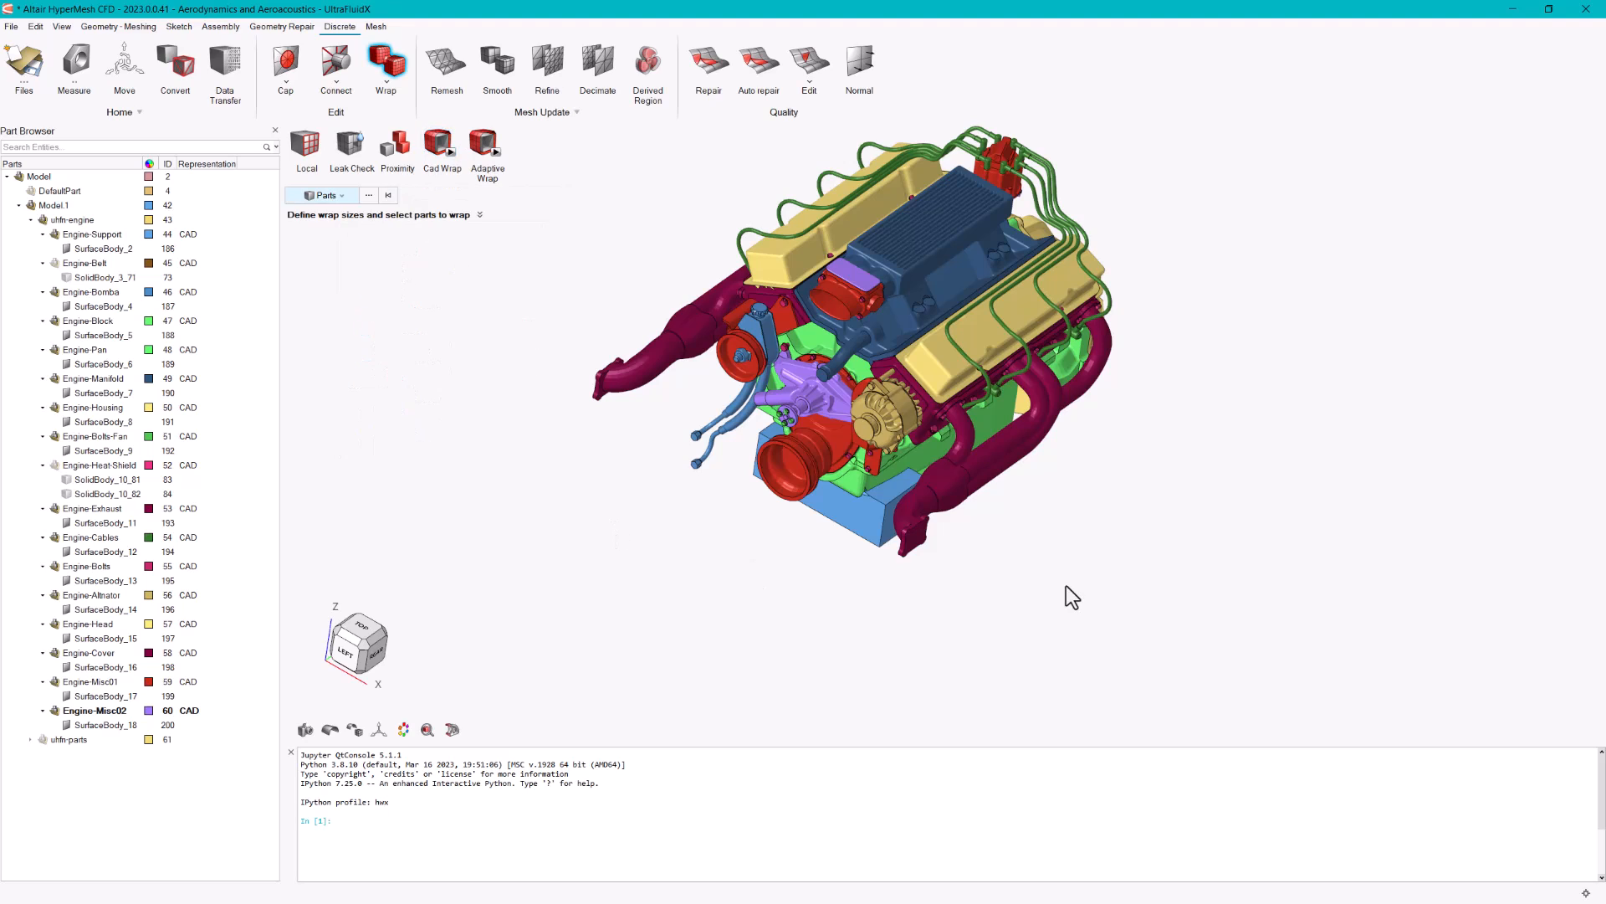
# - Check the wrapped engine mesh for duplicates, non-manifolds and free edges with the Repair tool, and close it
pyautogui.moveTo(1141, 423); pyautogui.dragTo(1150, 486, button='right')
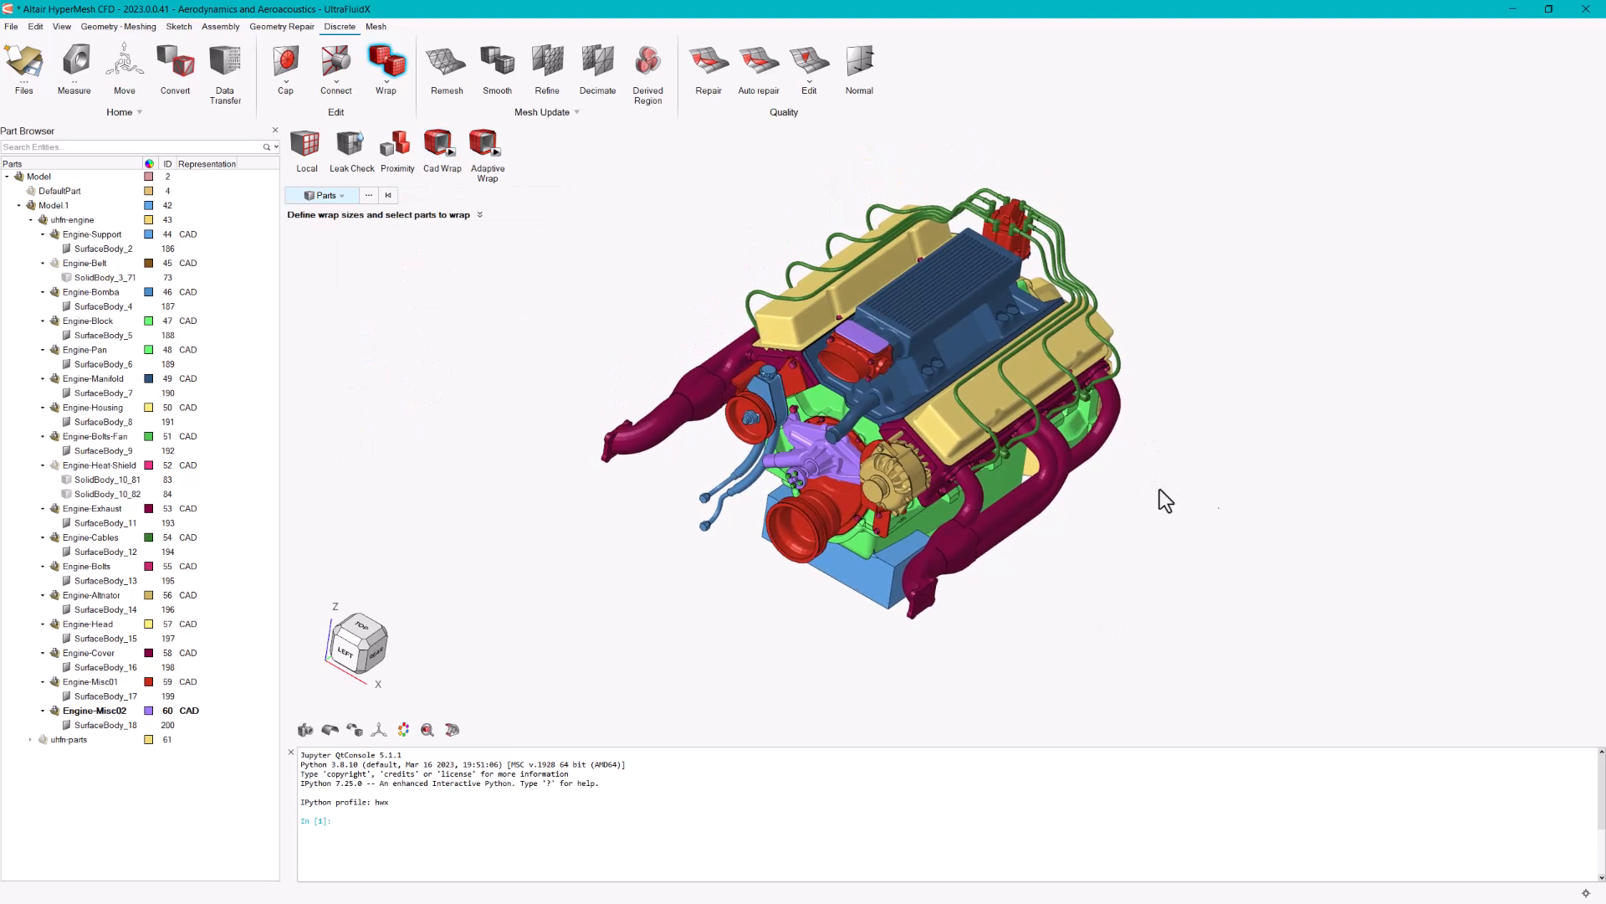
pyautogui.moveTo(1237, 525); pyautogui.dragTo(1194, 513, button='right')
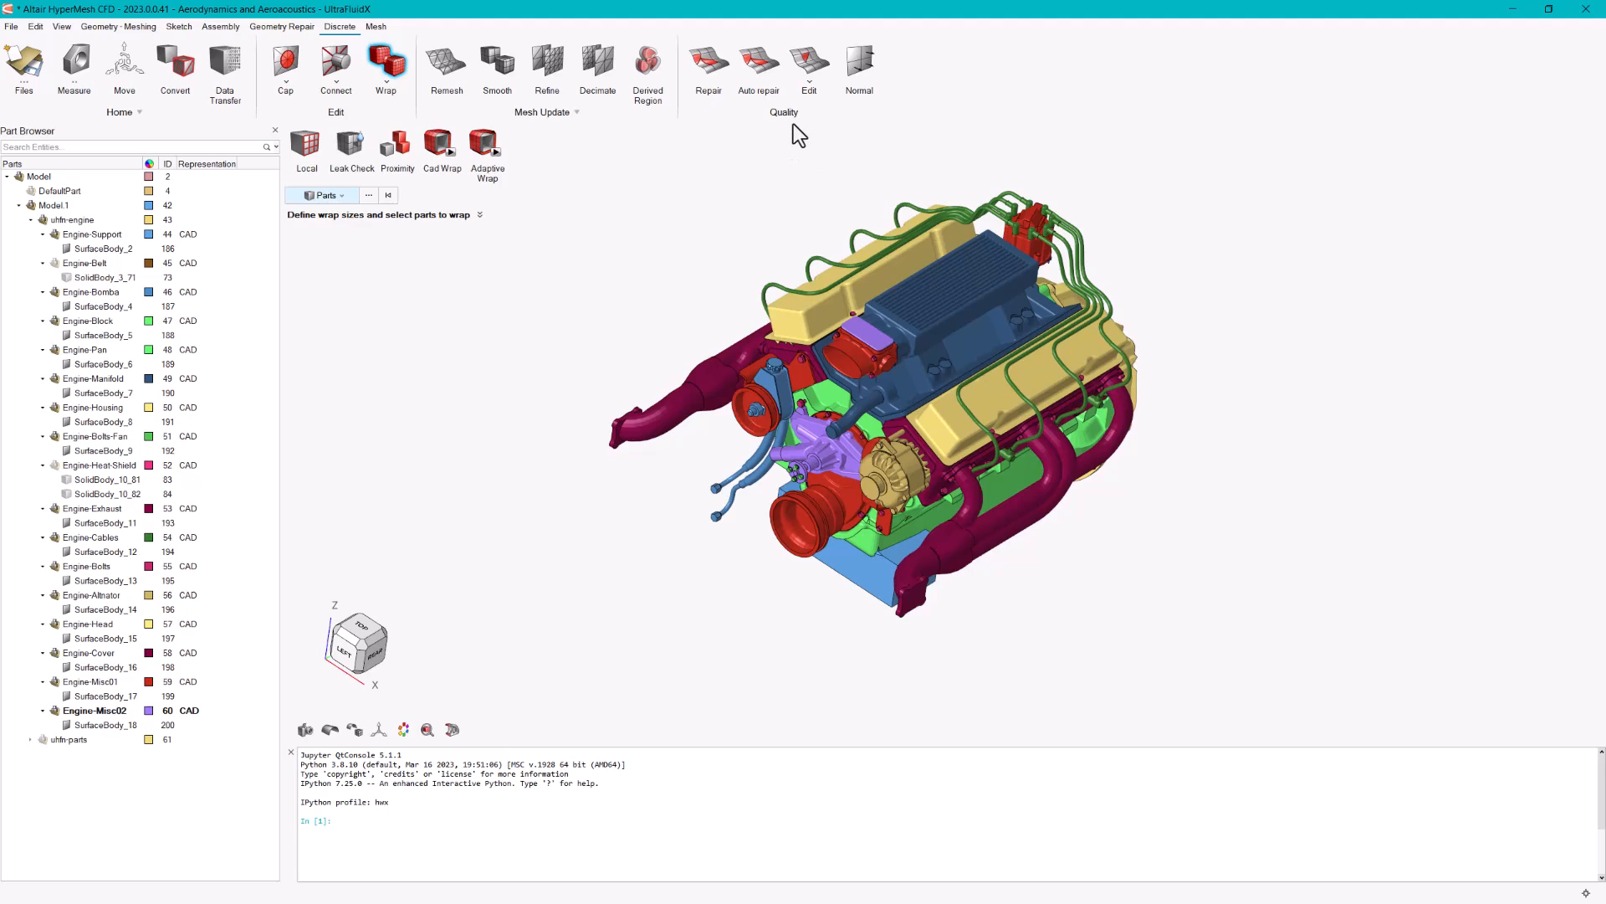
pyautogui.click(708, 68)
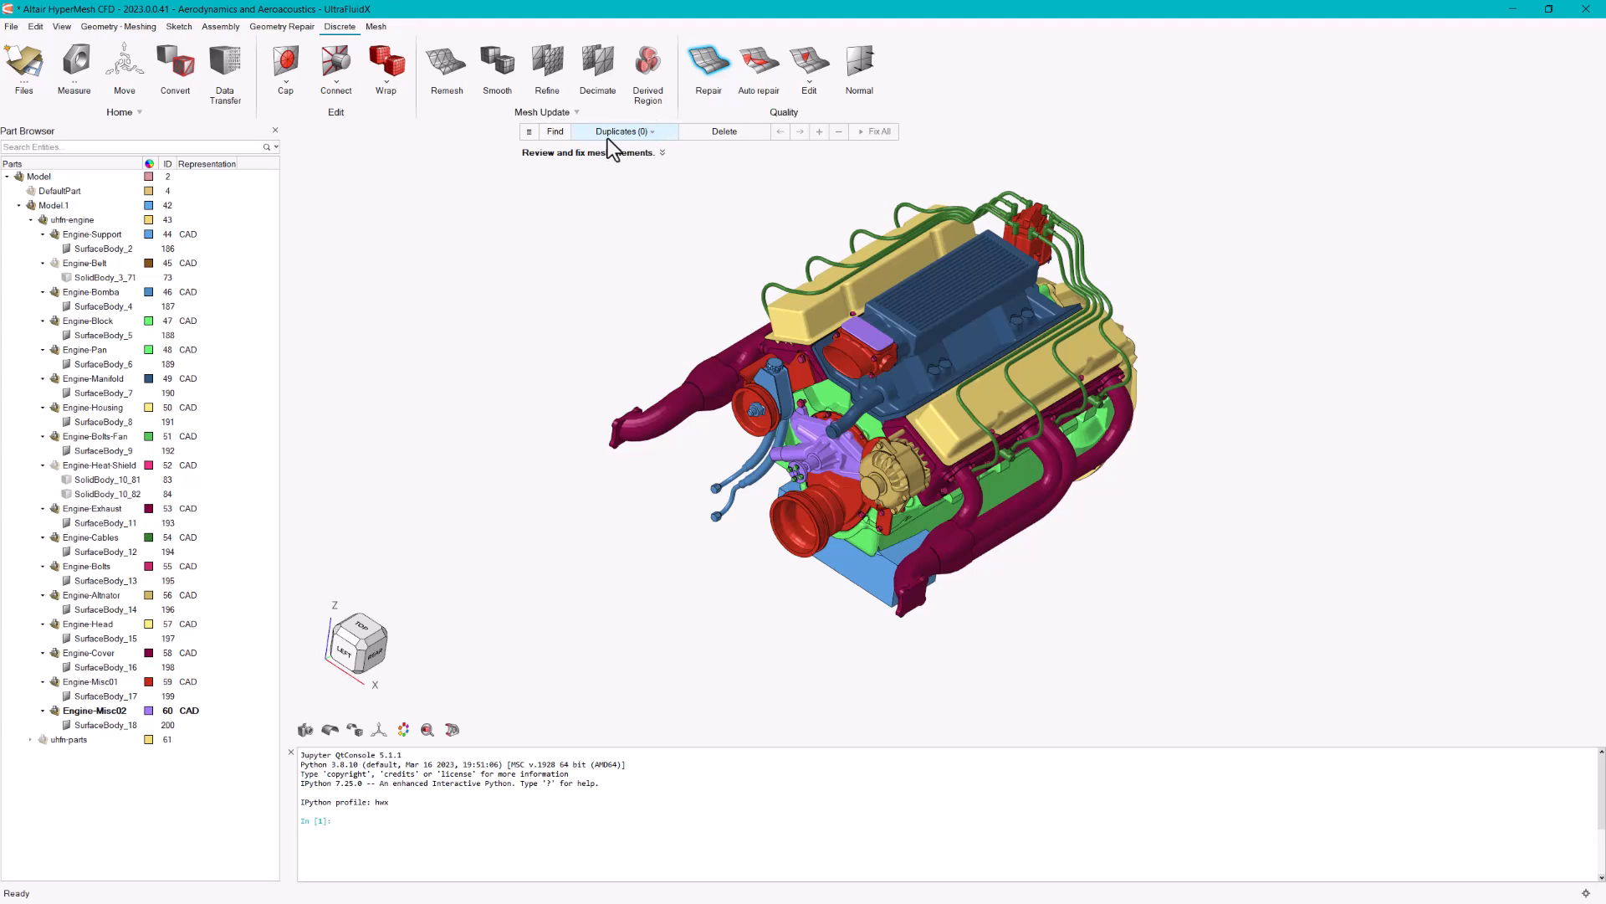
pyautogui.click(654, 133)
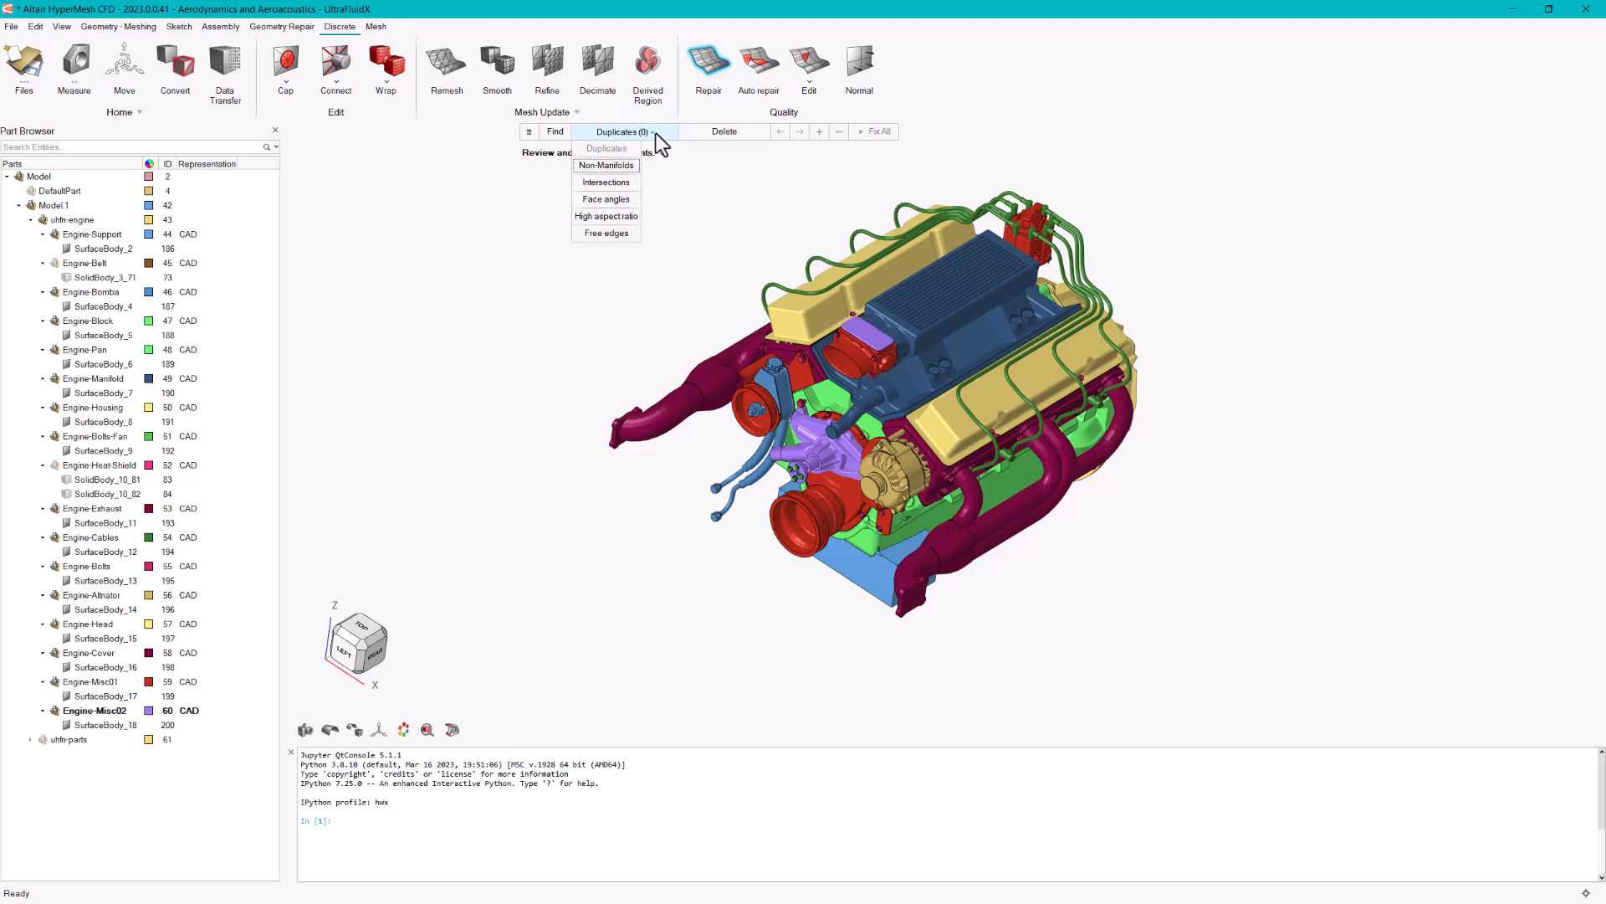
pyautogui.click(626, 164)
pyautogui.click(661, 131)
pyautogui.click(629, 234)
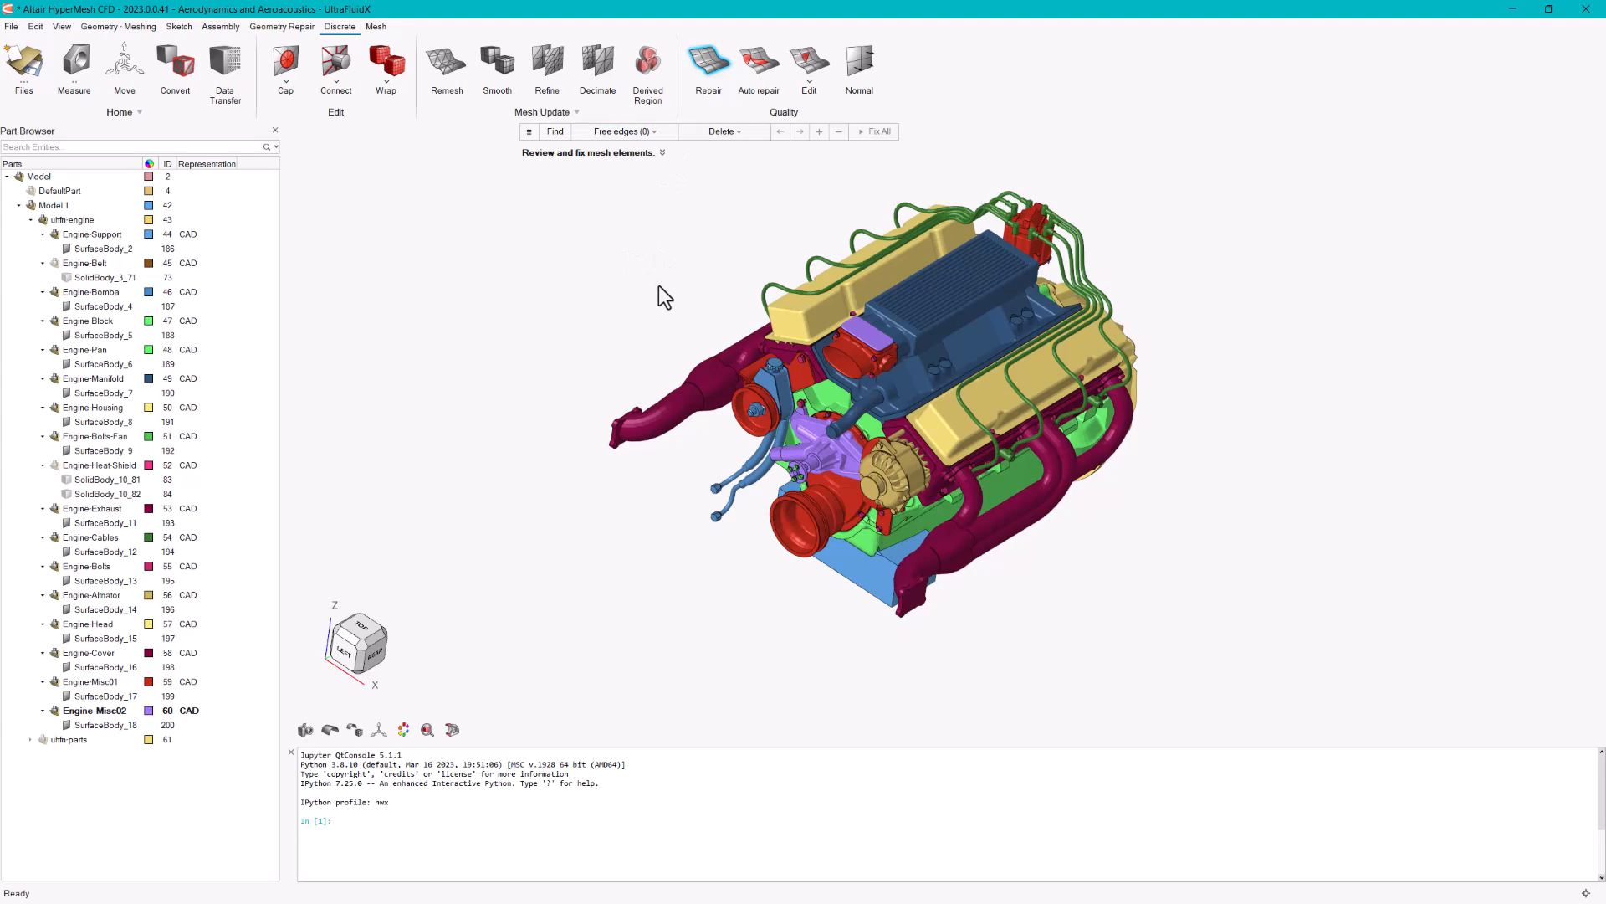
pyautogui.rightClick(433, 270)
pyautogui.click(416, 271)
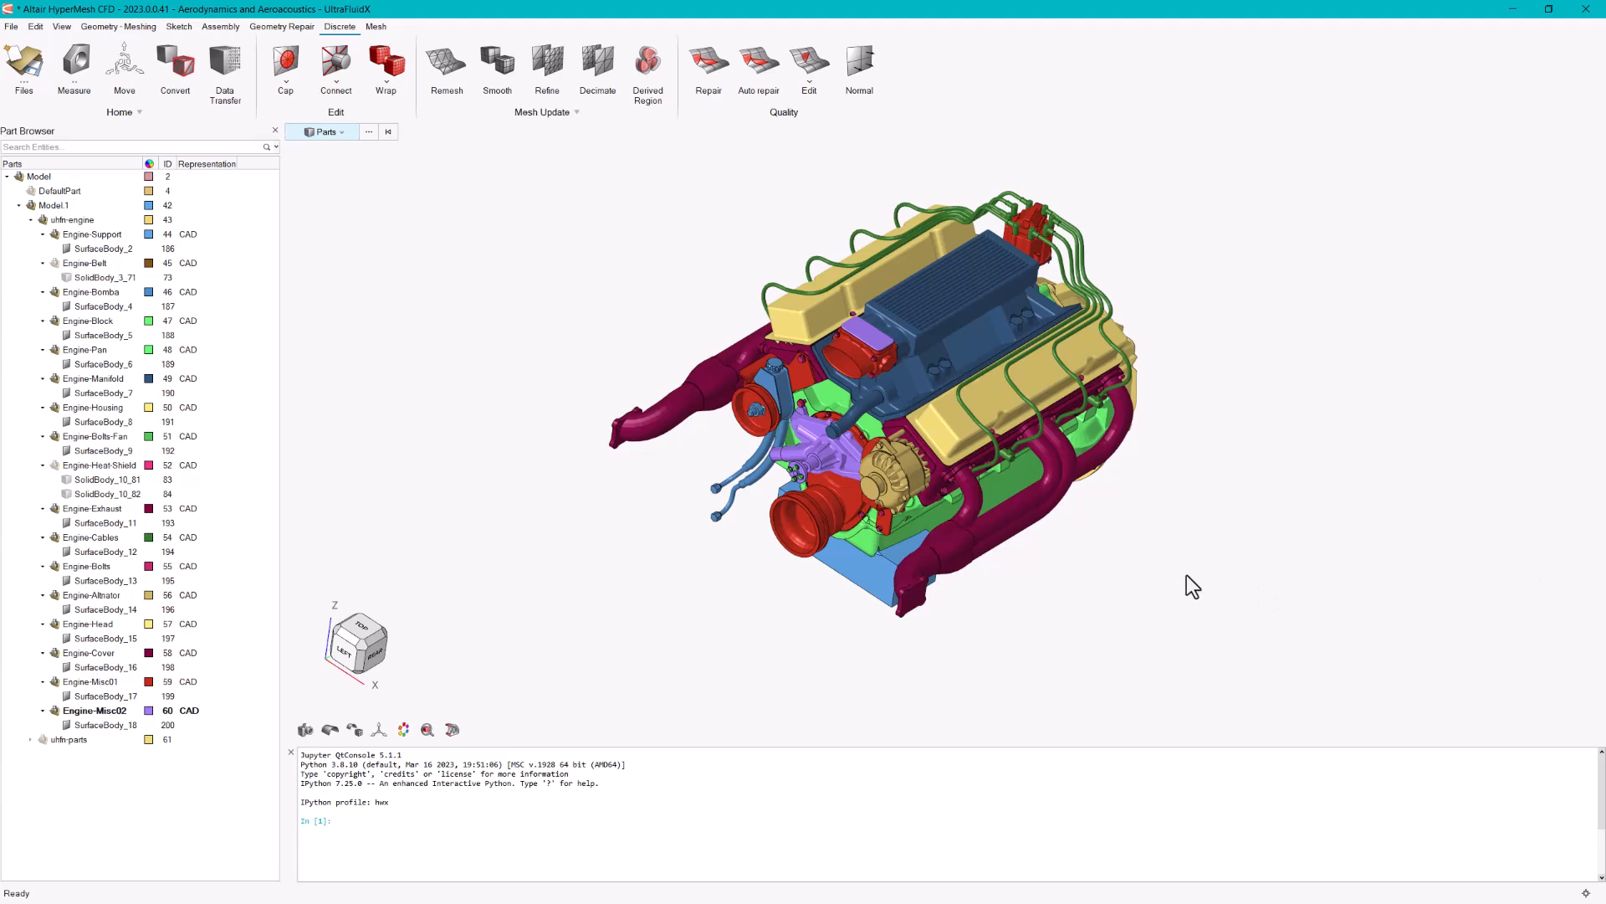
pyautogui.moveTo(1206, 579); pyautogui.dragTo(1194, 586, button='middle')
pyautogui.moveTo(1186, 477); pyautogui.dragTo(1221, 494, button='middle')
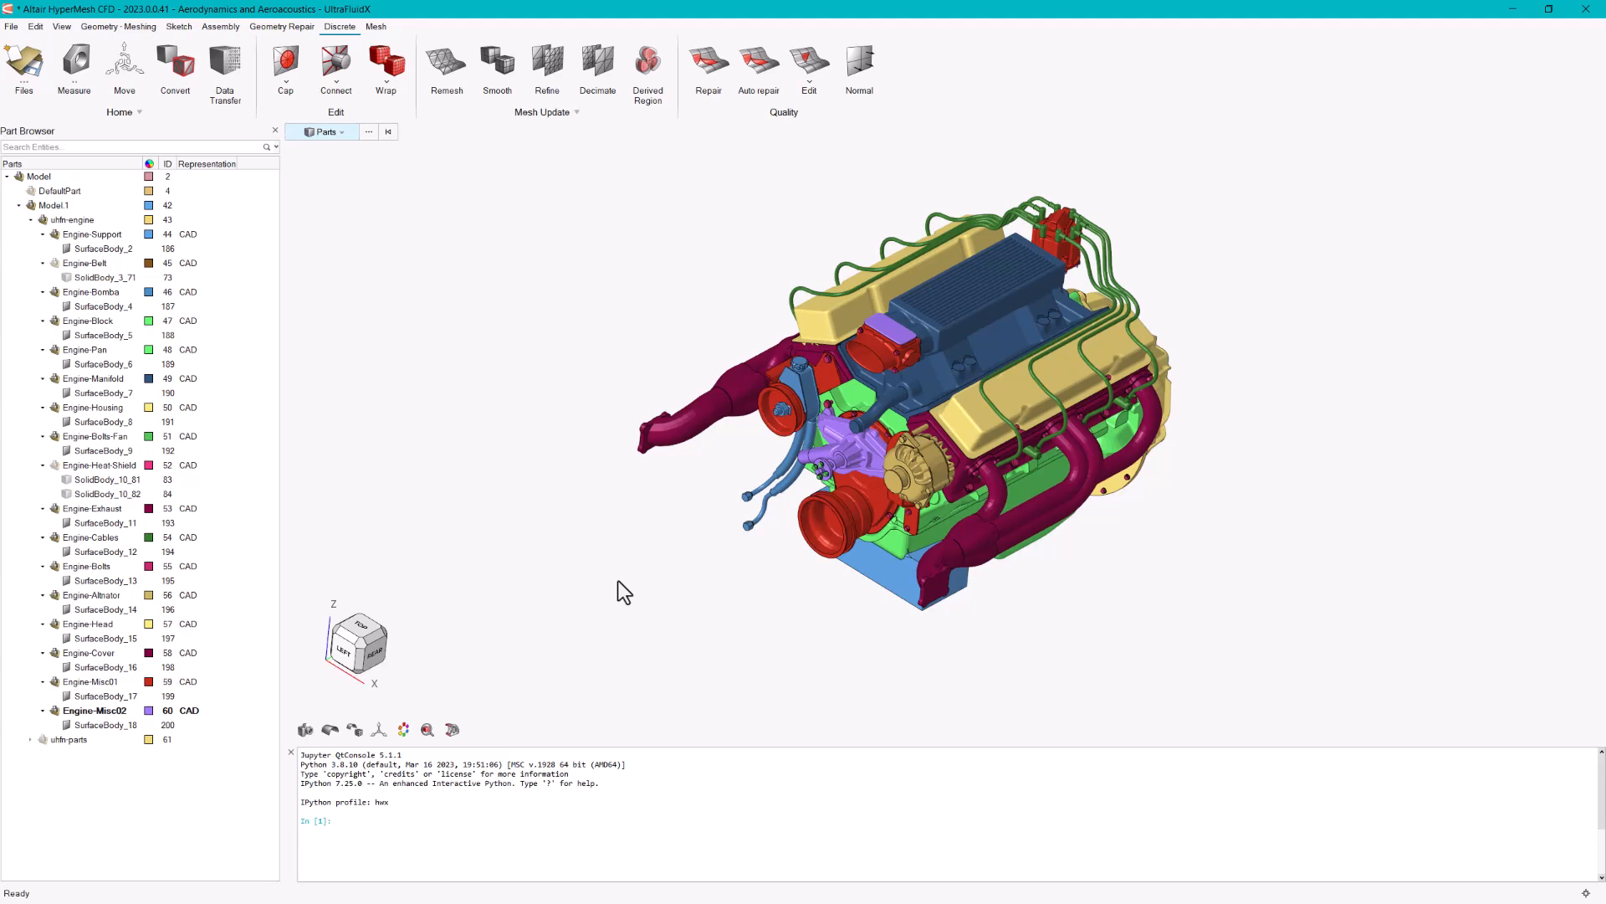
# - Colour the wrapped engine mesh by Surface Normals to show which sides are positive and negative
pyautogui.click(404, 730)
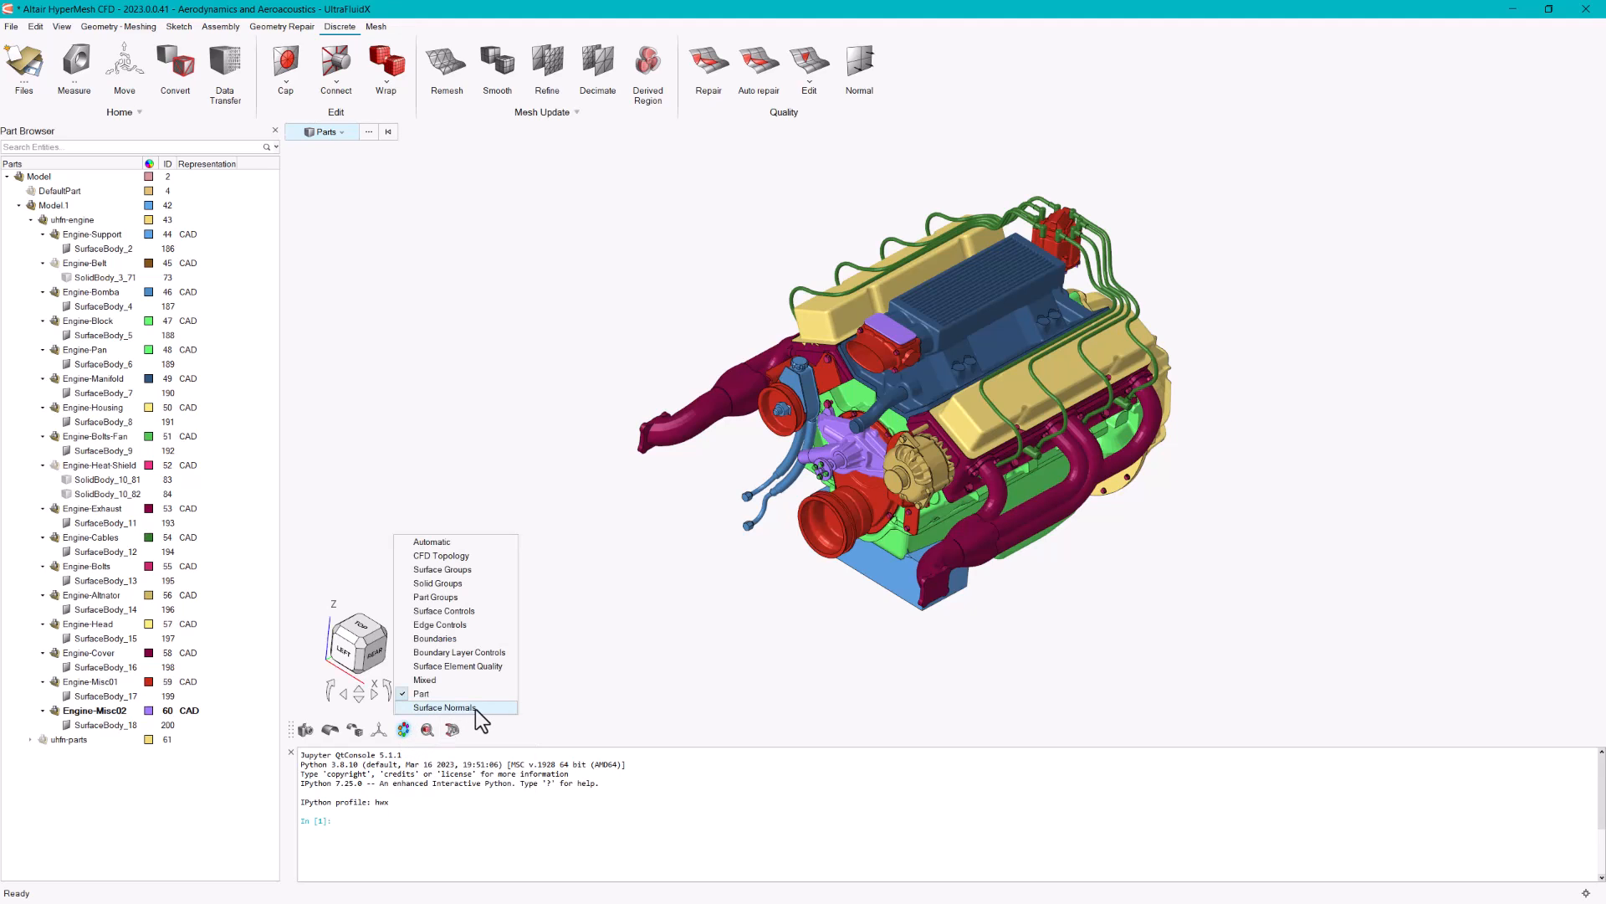
pyautogui.click(445, 708)
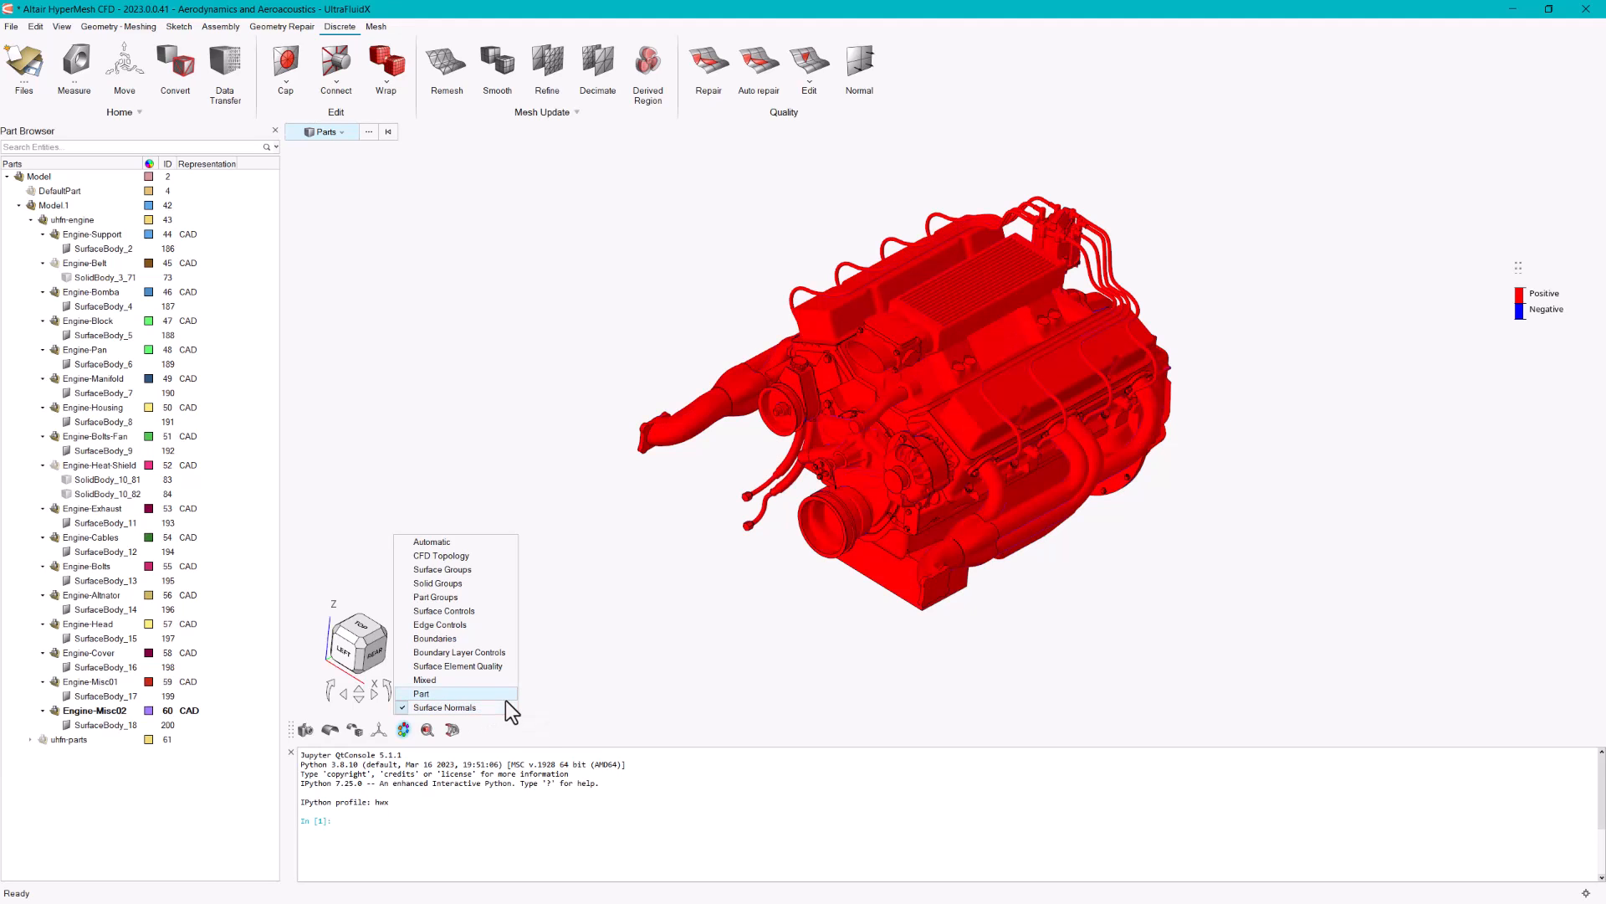
pyautogui.click(1216, 576)
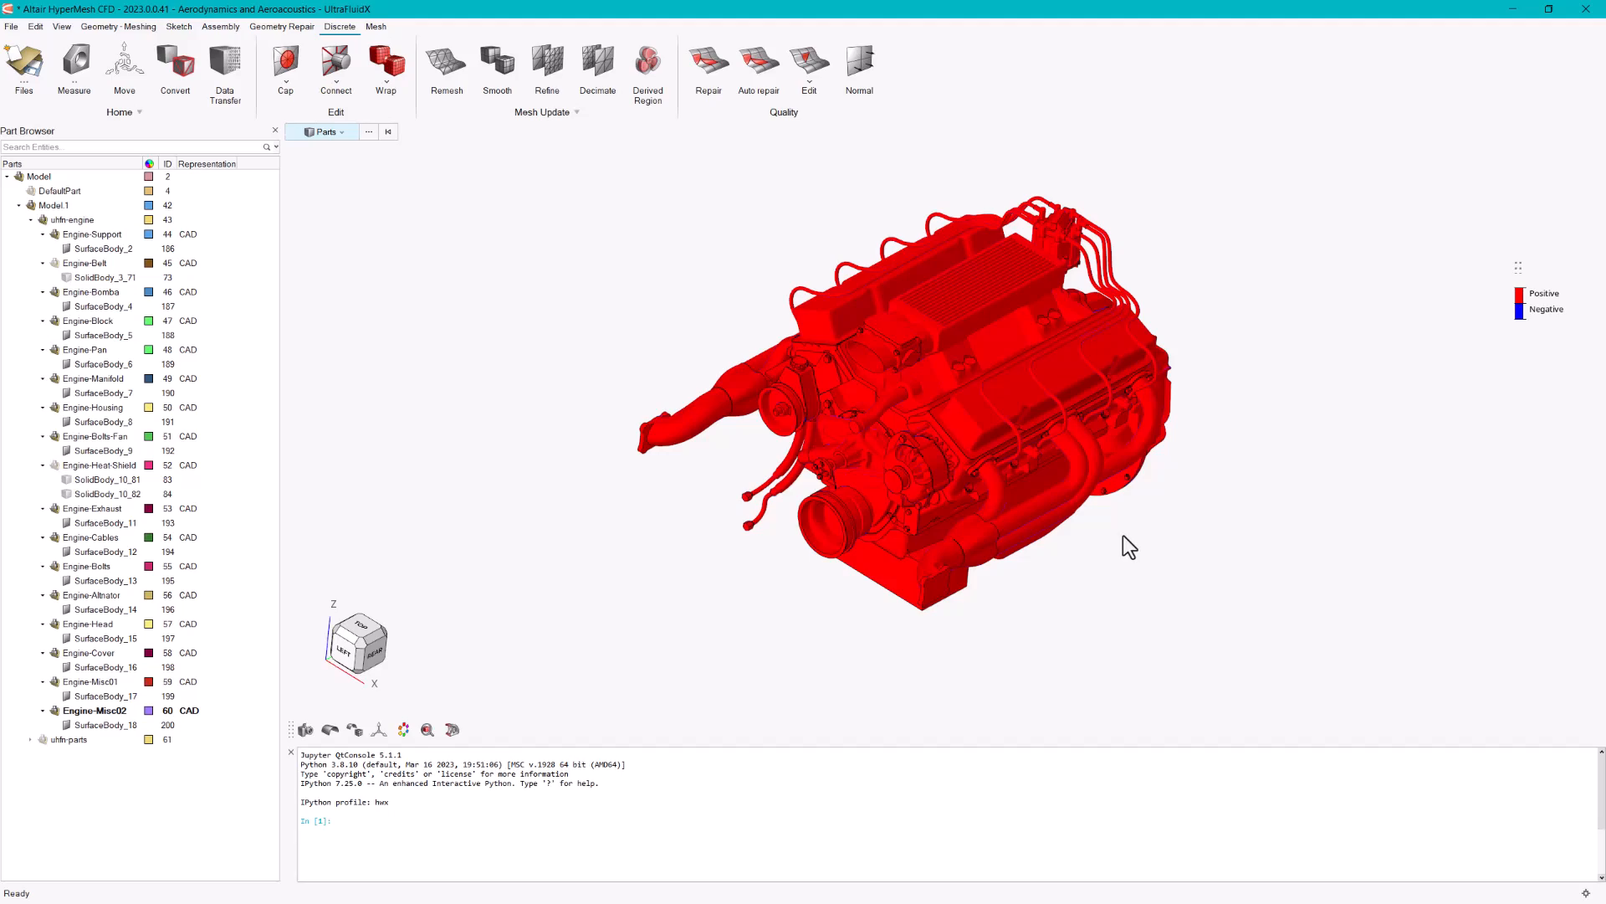
# - Examine the normal orientation on the engine's outer surfaces, including the exhaust pipes, housing and underside, from several angles
pyautogui.scroll(5, 1098, 440)
pyautogui.moveTo(1096, 439)
pyautogui.mouseDown(button='middle')
pyautogui.moveTo(1117, 441)
pyautogui.moveTo(1119, 410)
pyautogui.moveTo(1111, 456)
pyautogui.mouseUp(button='middle')
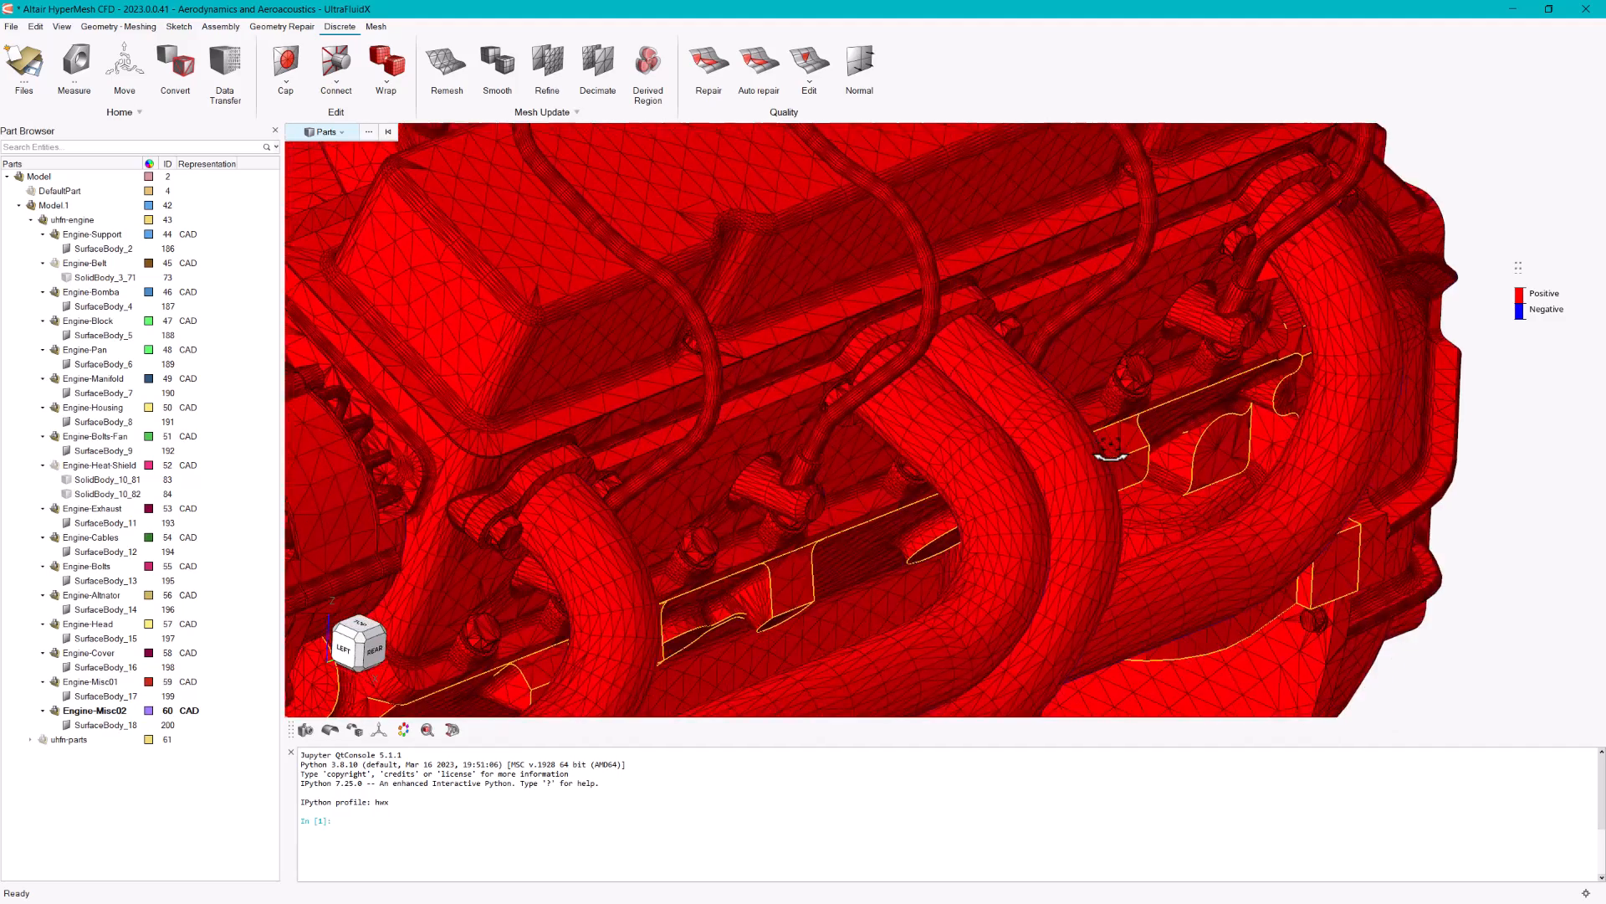
pyautogui.scroll(-6, 1086, 420)
pyautogui.moveTo(901, 417)
pyautogui.mouseDown(button='middle')
pyautogui.moveTo(993, 449)
pyautogui.moveTo(1272, 412)
pyautogui.moveTo(903, 448)
pyautogui.mouseUp(button='middle')
pyautogui.scroll(5, 478, 381)
pyautogui.scroll(-1, 529, 297)
pyautogui.scroll(-5, 529, 296)
pyautogui.moveTo(519, 337); pyautogui.dragTo(566, 350, button='middle')
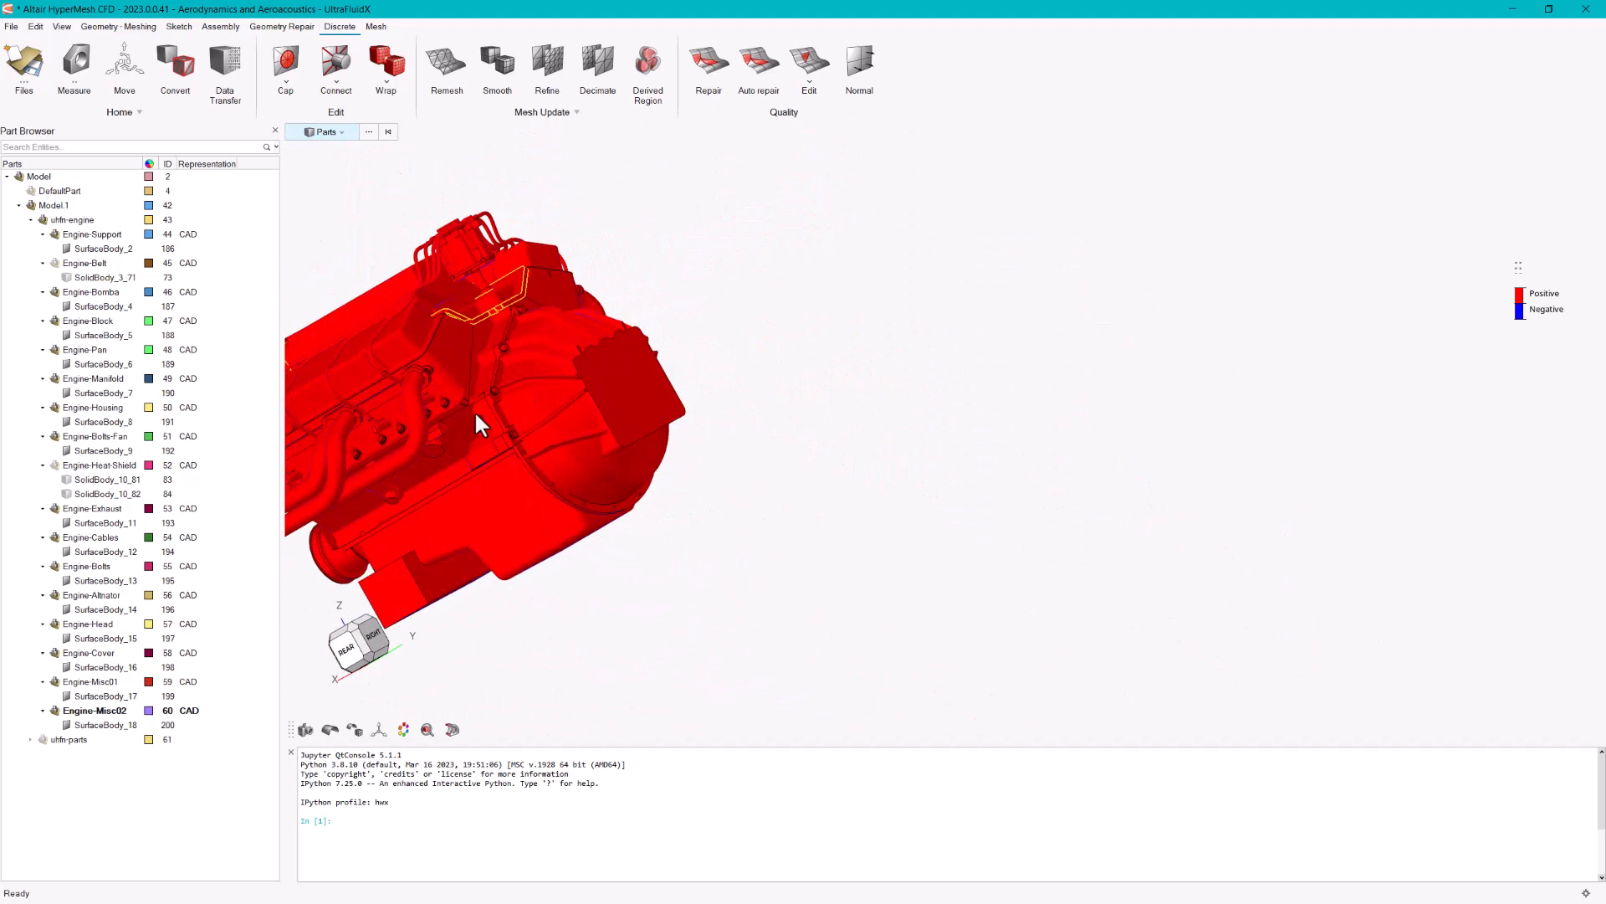
pyautogui.scroll(3, 477, 411)
pyautogui.moveTo(491, 405); pyautogui.dragTo(701, 416, button='middle')
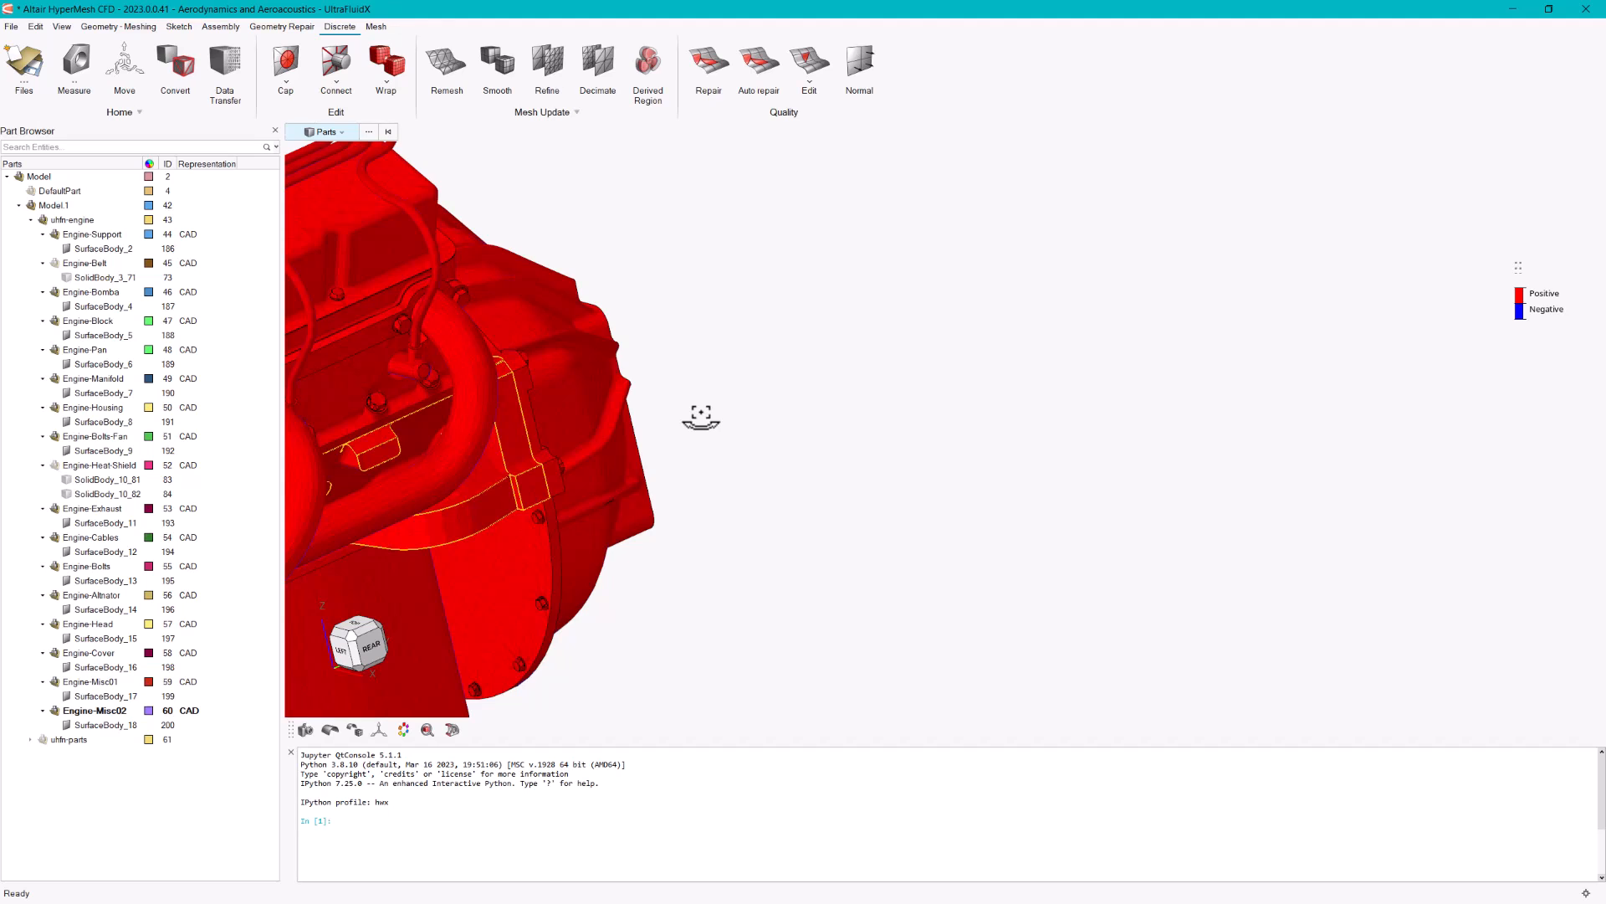
pyautogui.scroll(-4, 683, 399)
pyautogui.moveTo(686, 402); pyautogui.dragTo(957, 417, button='right')
pyautogui.moveTo(968, 416); pyautogui.dragTo(996, 432, button='middle')
pyautogui.moveTo(1122, 415); pyautogui.dragTo(1336, 395, button='right')
# - Inspect the normals inside the wrapped engine with the existing section cut active, and finish with the cut off and its list closed
pyautogui.click(452, 730)
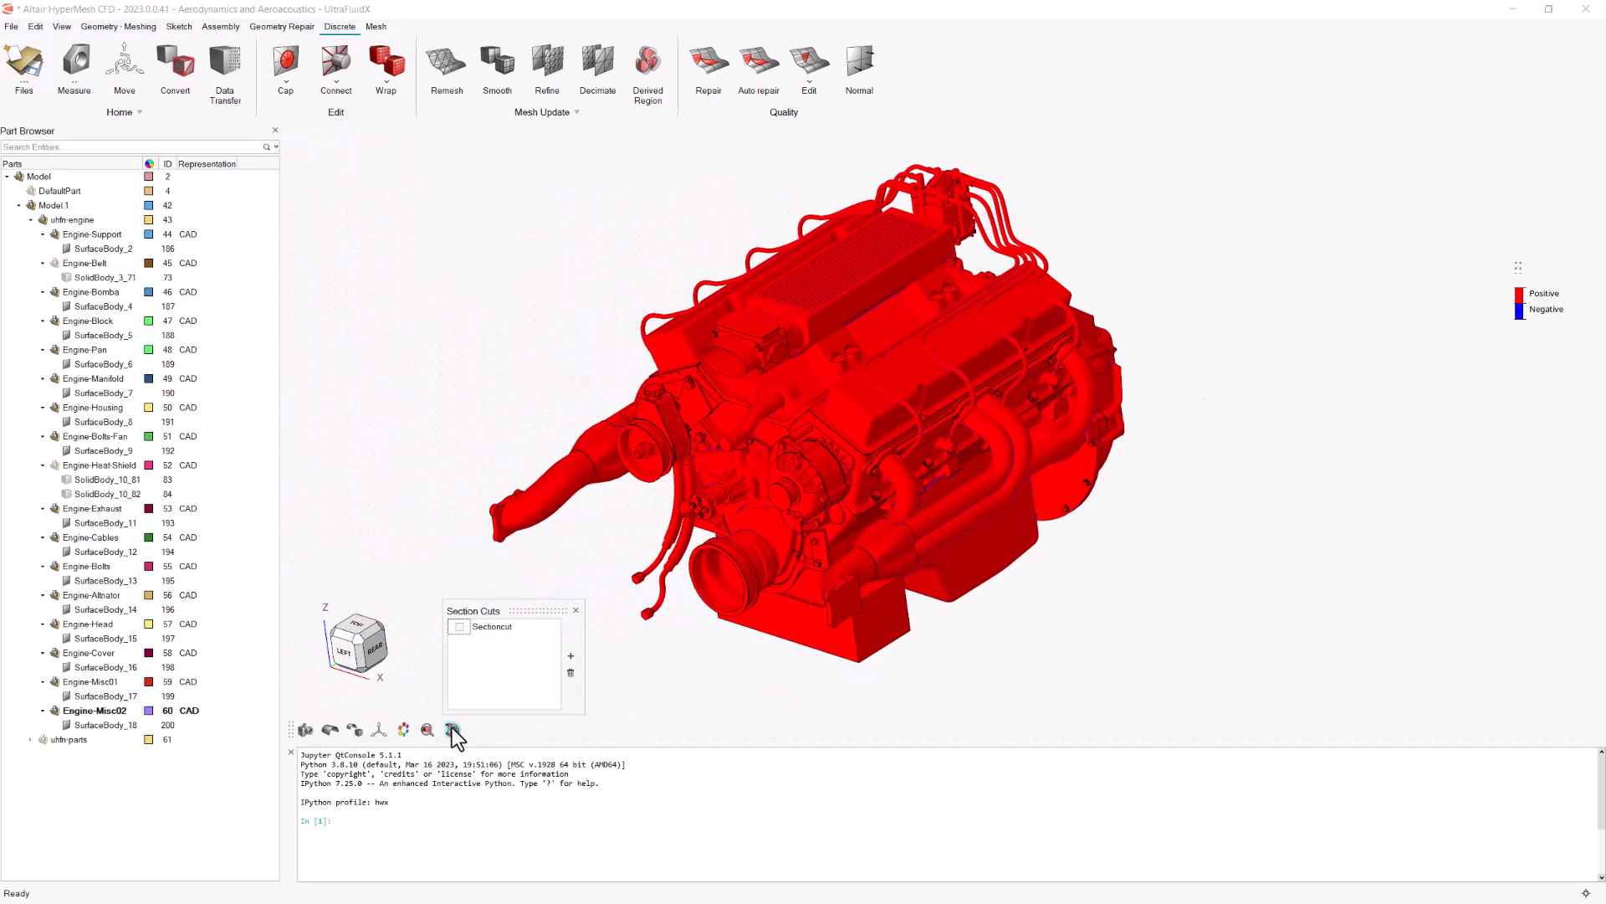
pyautogui.click(457, 629)
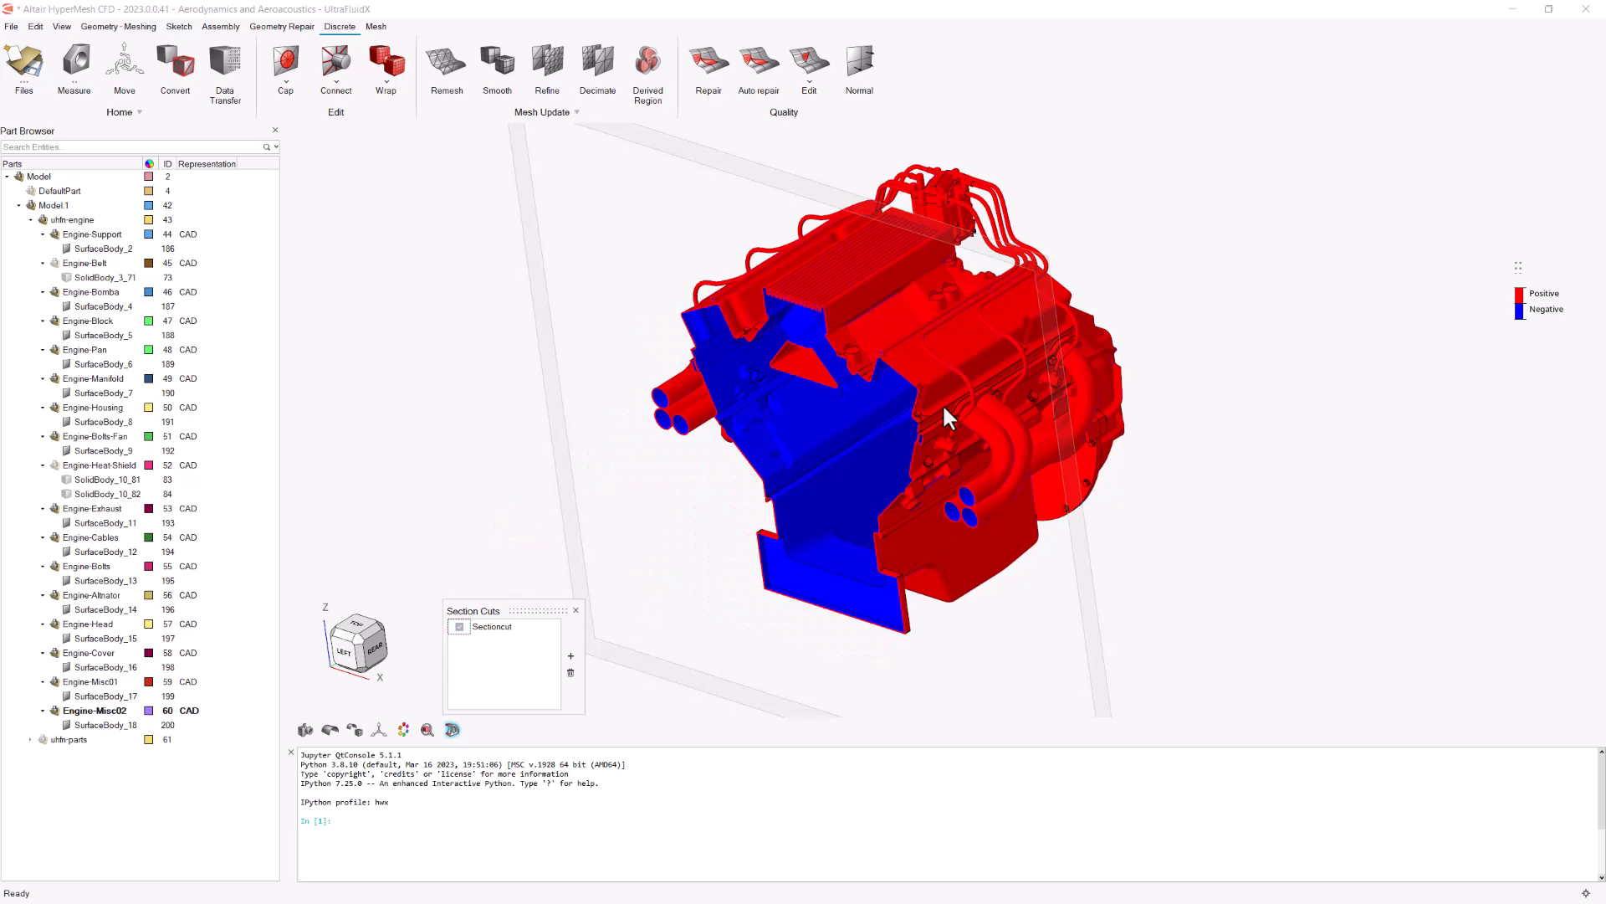
pyautogui.moveTo(945, 416); pyautogui.dragTo(1107, 385, button='middle')
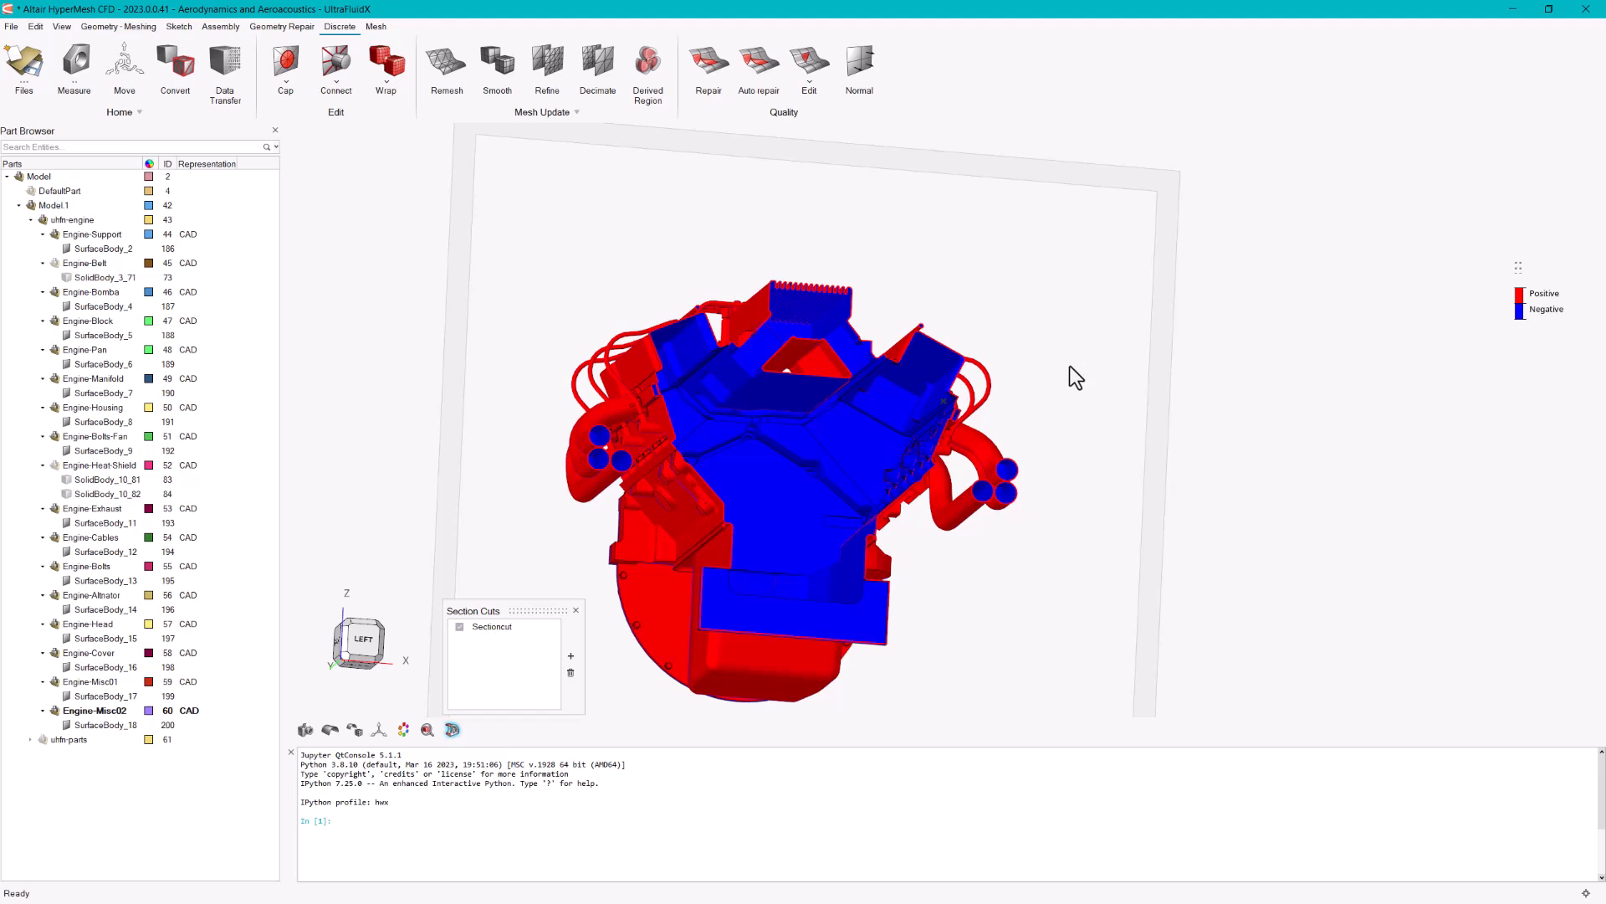
pyautogui.moveTo(1080, 312); pyautogui.dragTo(972, 350, button='middle')
pyautogui.moveTo(967, 289)
pyautogui.mouseDown(button='middle')
pyautogui.moveTo(1029, 258)
pyautogui.moveTo(992, 291)
pyautogui.mouseUp(button='middle')
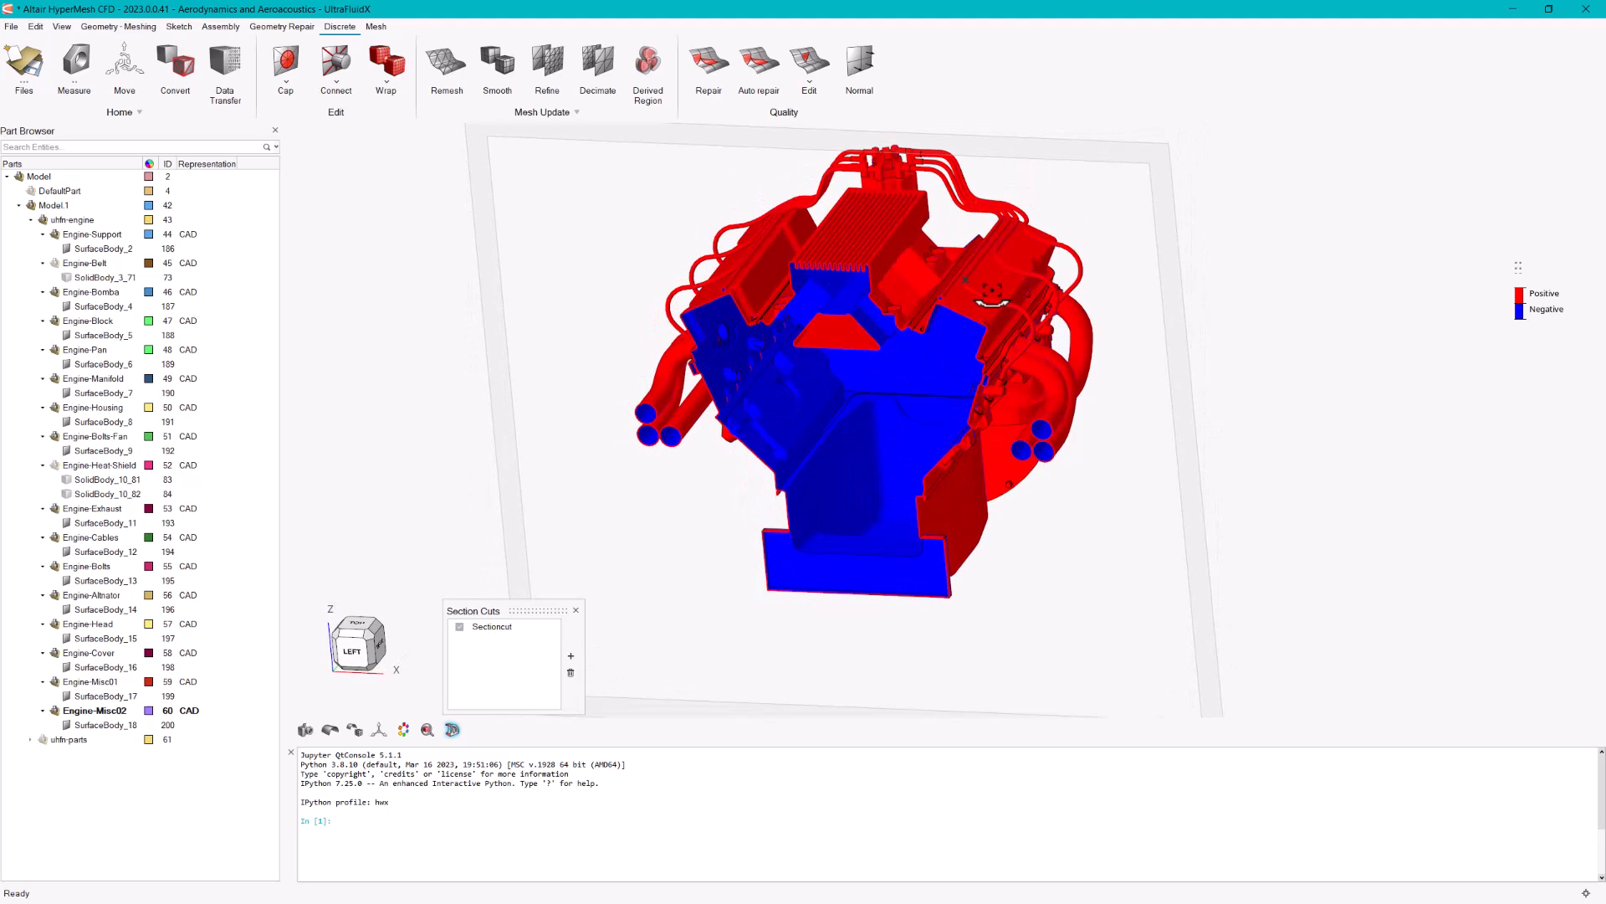
pyautogui.click(459, 626)
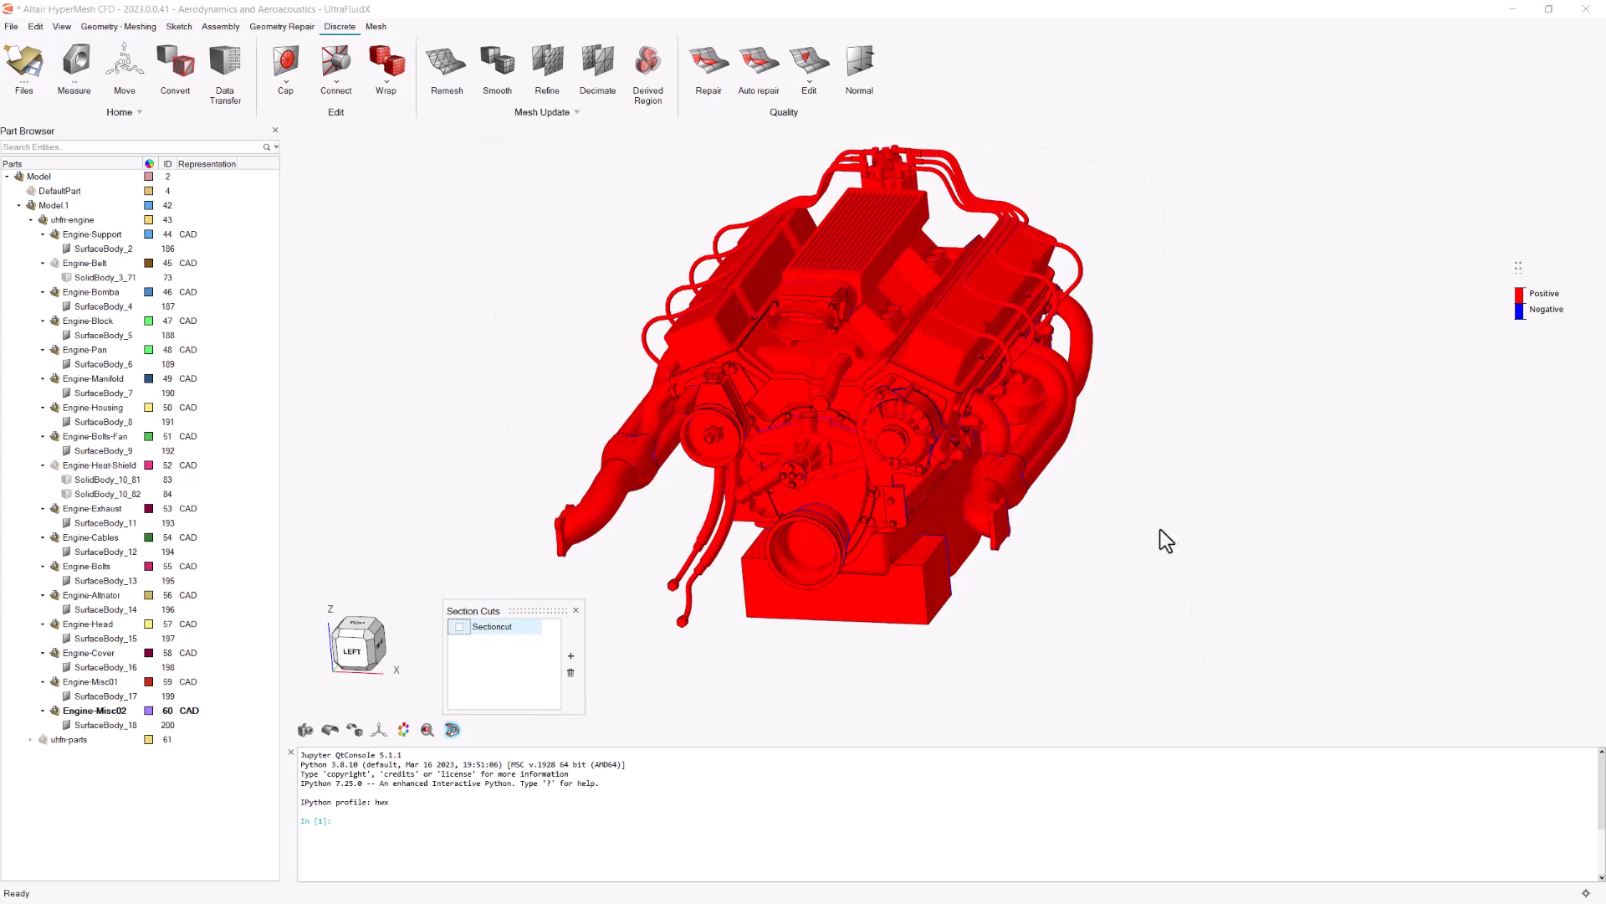
pyautogui.click(575, 611)
# - Return the engine display to colouring by Part
pyautogui.moveTo(1176, 531); pyautogui.dragTo(1105, 566, button='middle')
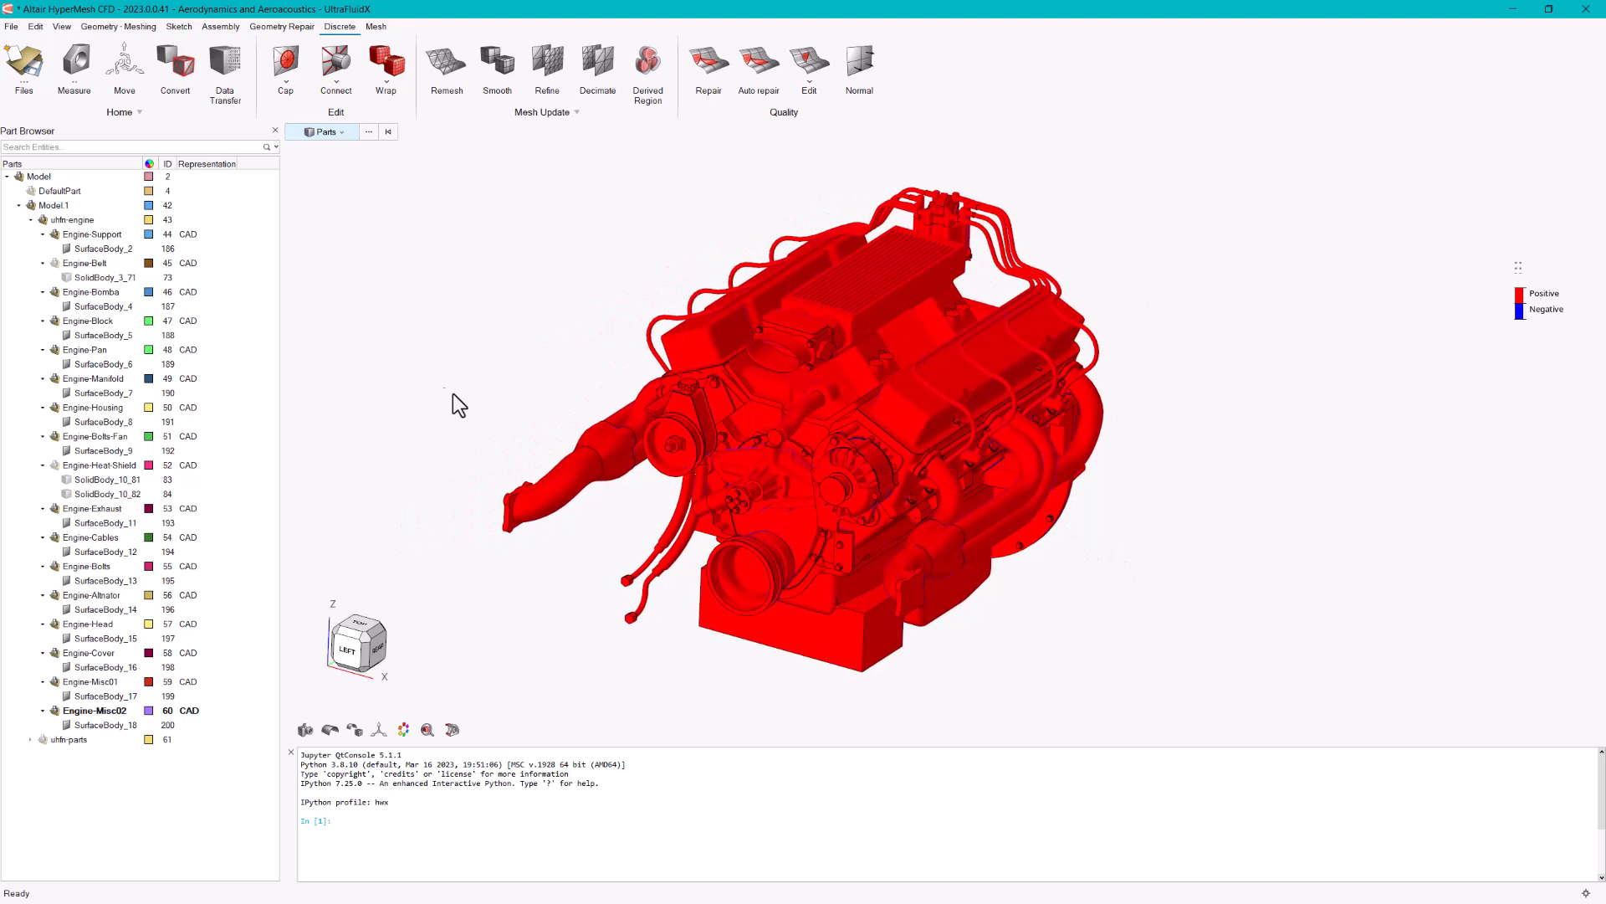
pyautogui.click(403, 729)
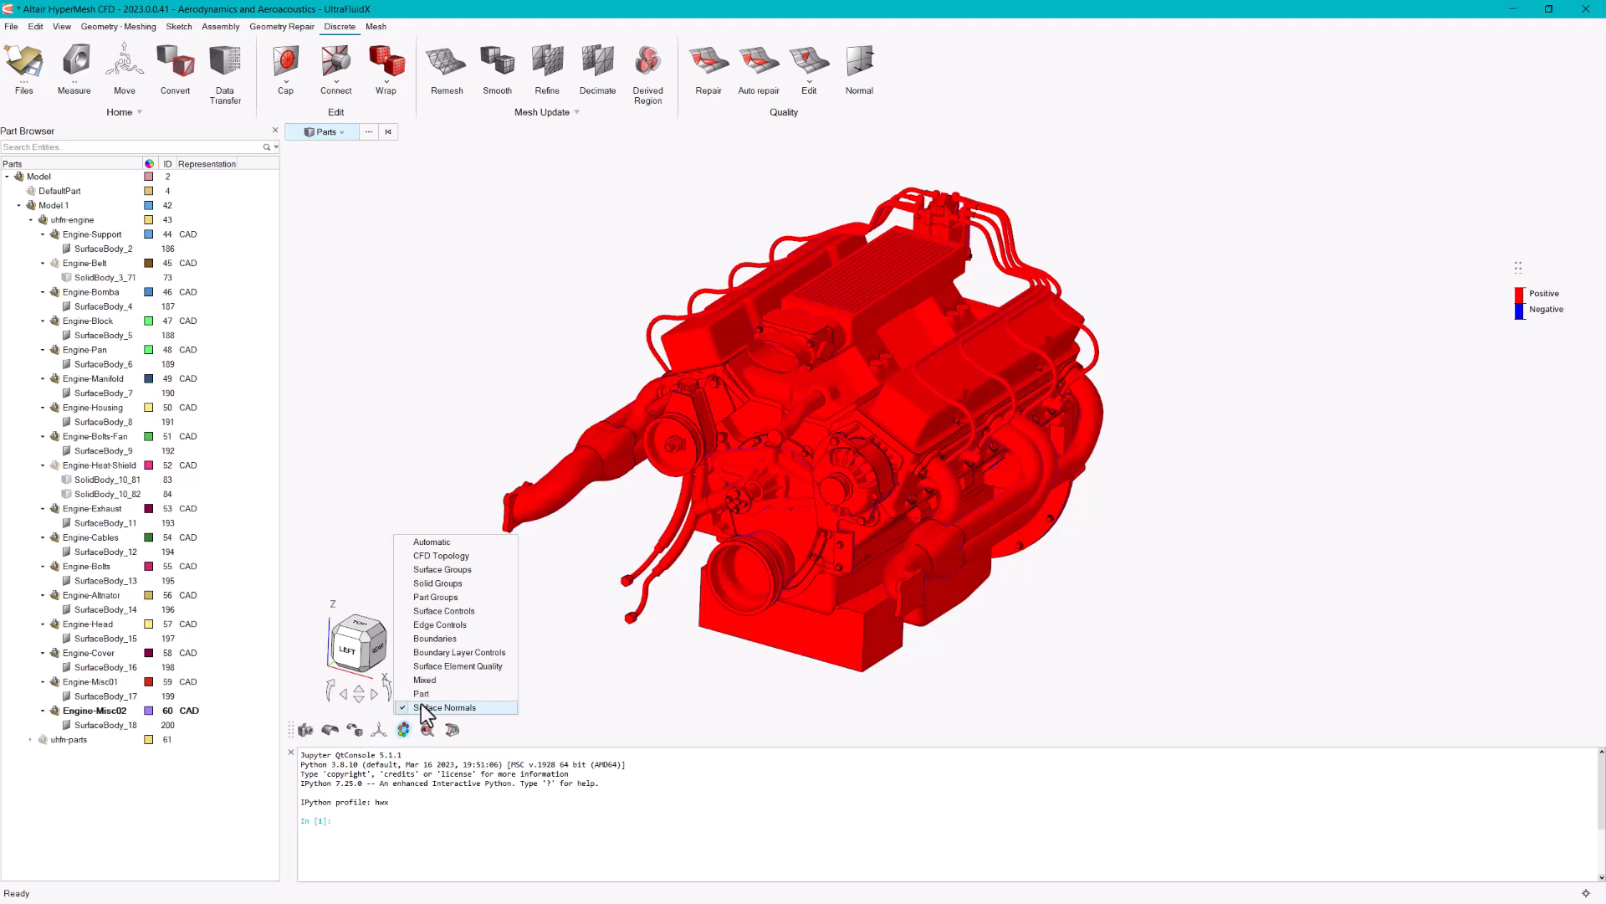
pyautogui.click(423, 694)
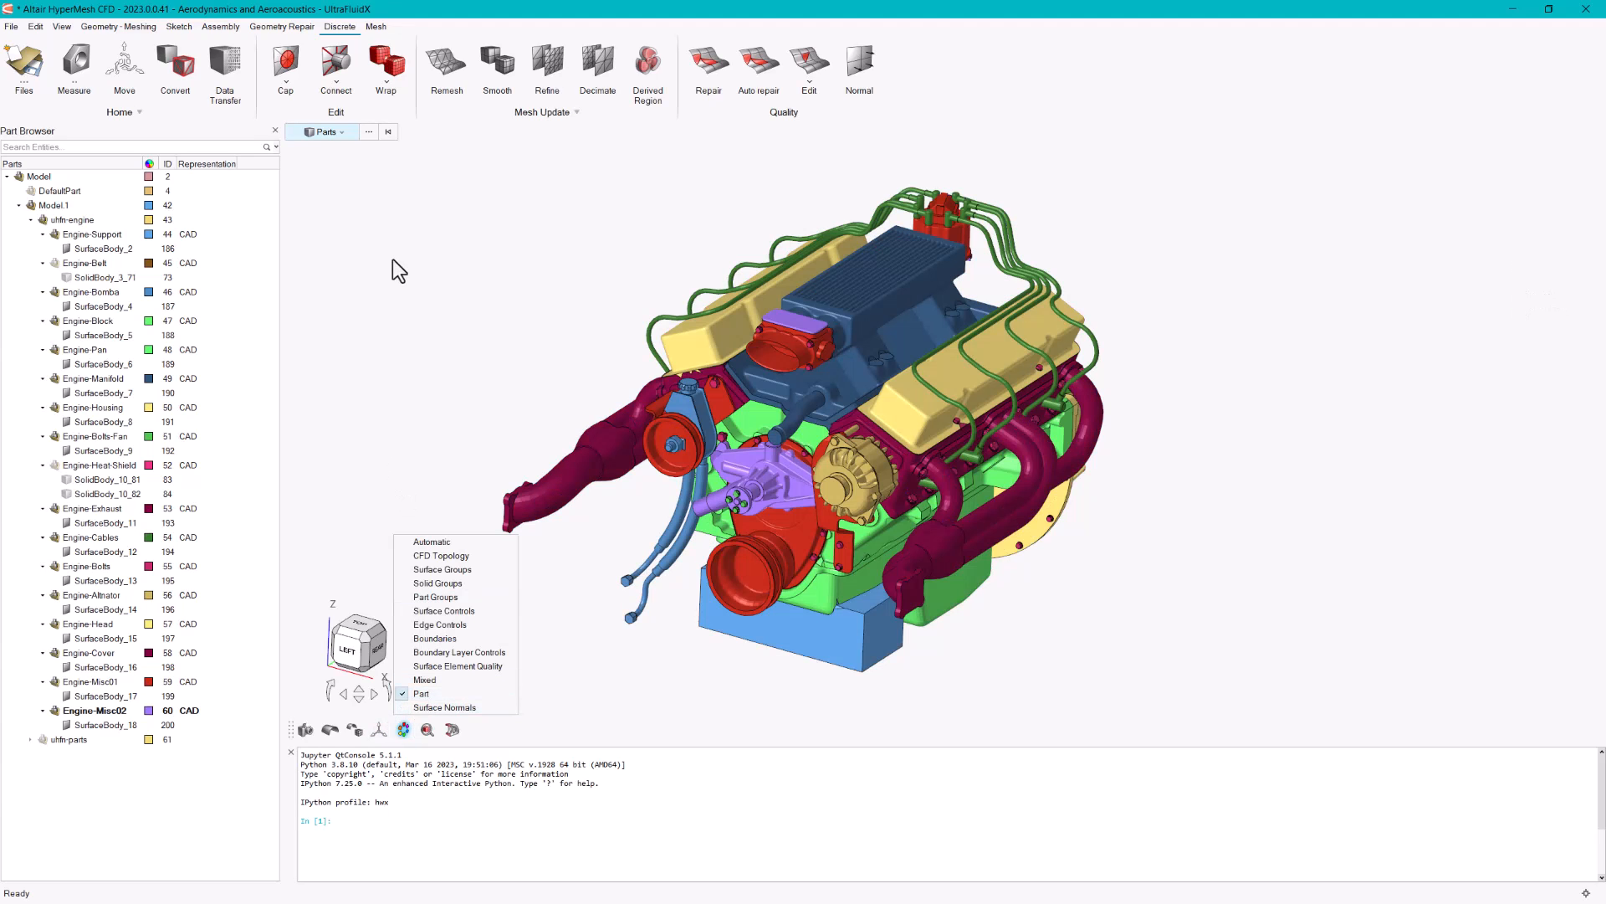
# - Save the session as Demo.hmcfd in the Altair-UnderHoodFanNoise folder, replacing the existing file
pyautogui.click(11, 27)
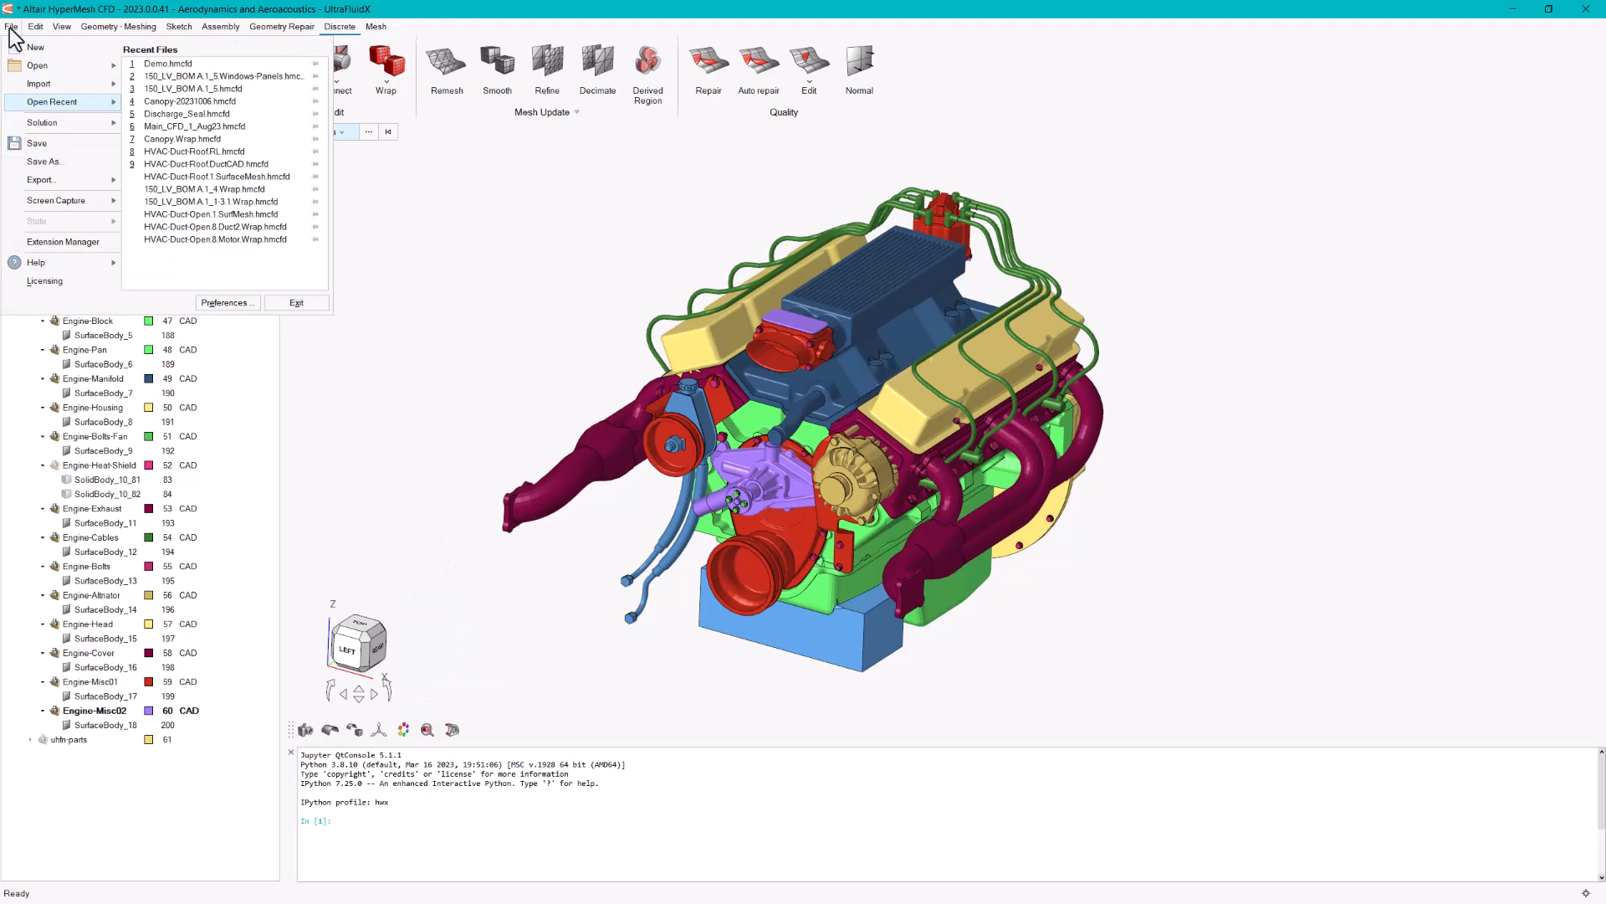
pyautogui.click(57, 143)
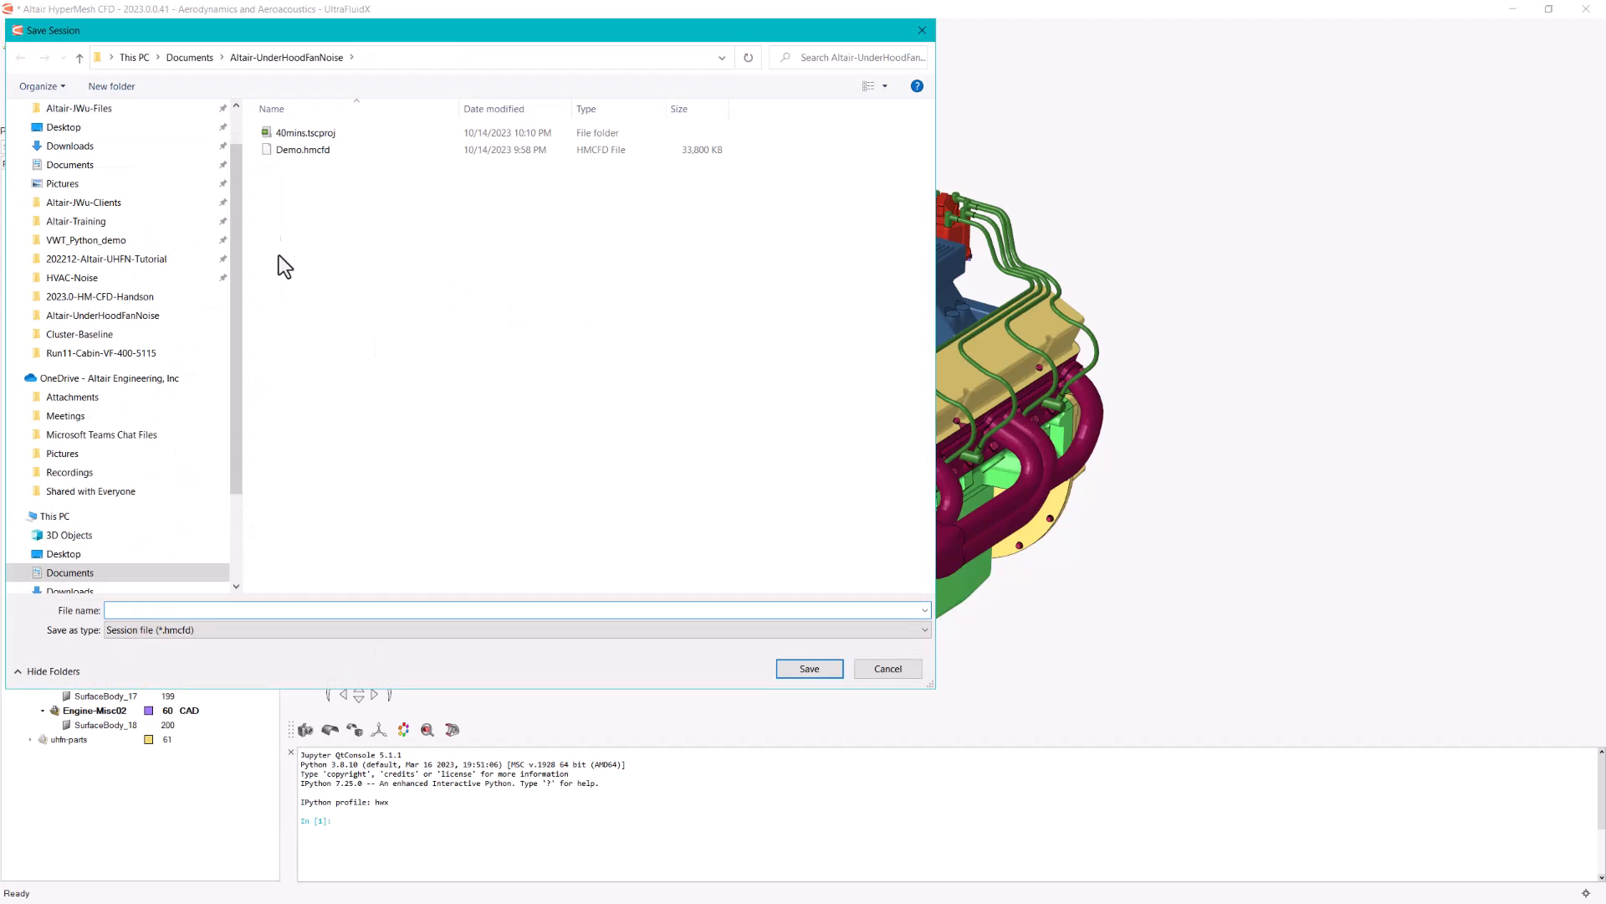
pyautogui.click(315, 151)
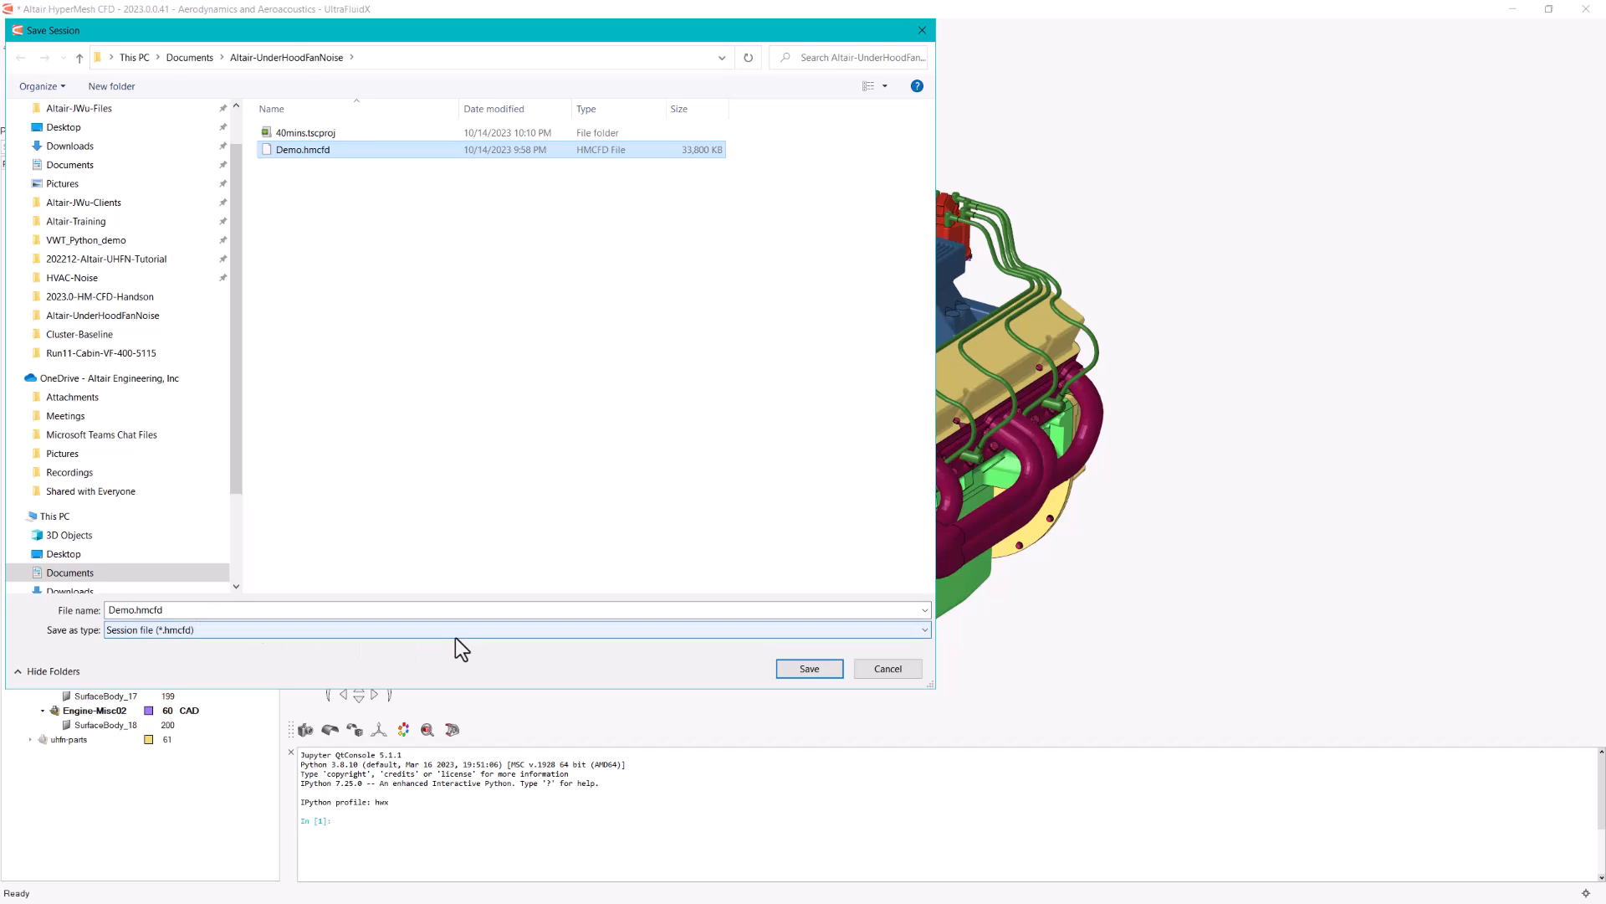
pyautogui.click(801, 669)
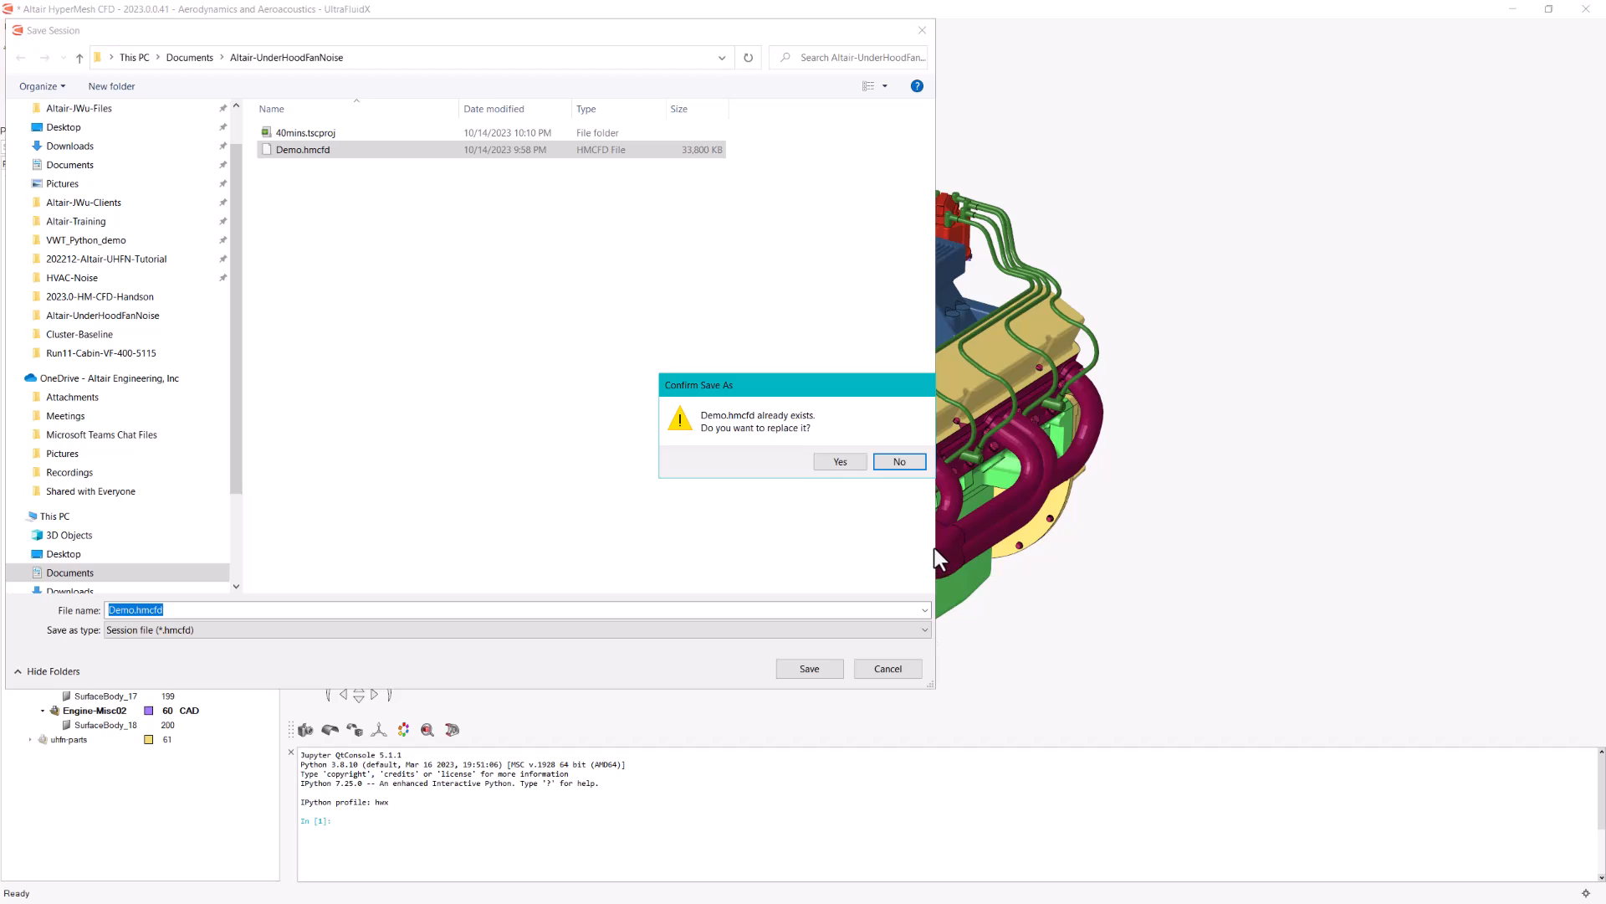
pyautogui.click(839, 462)
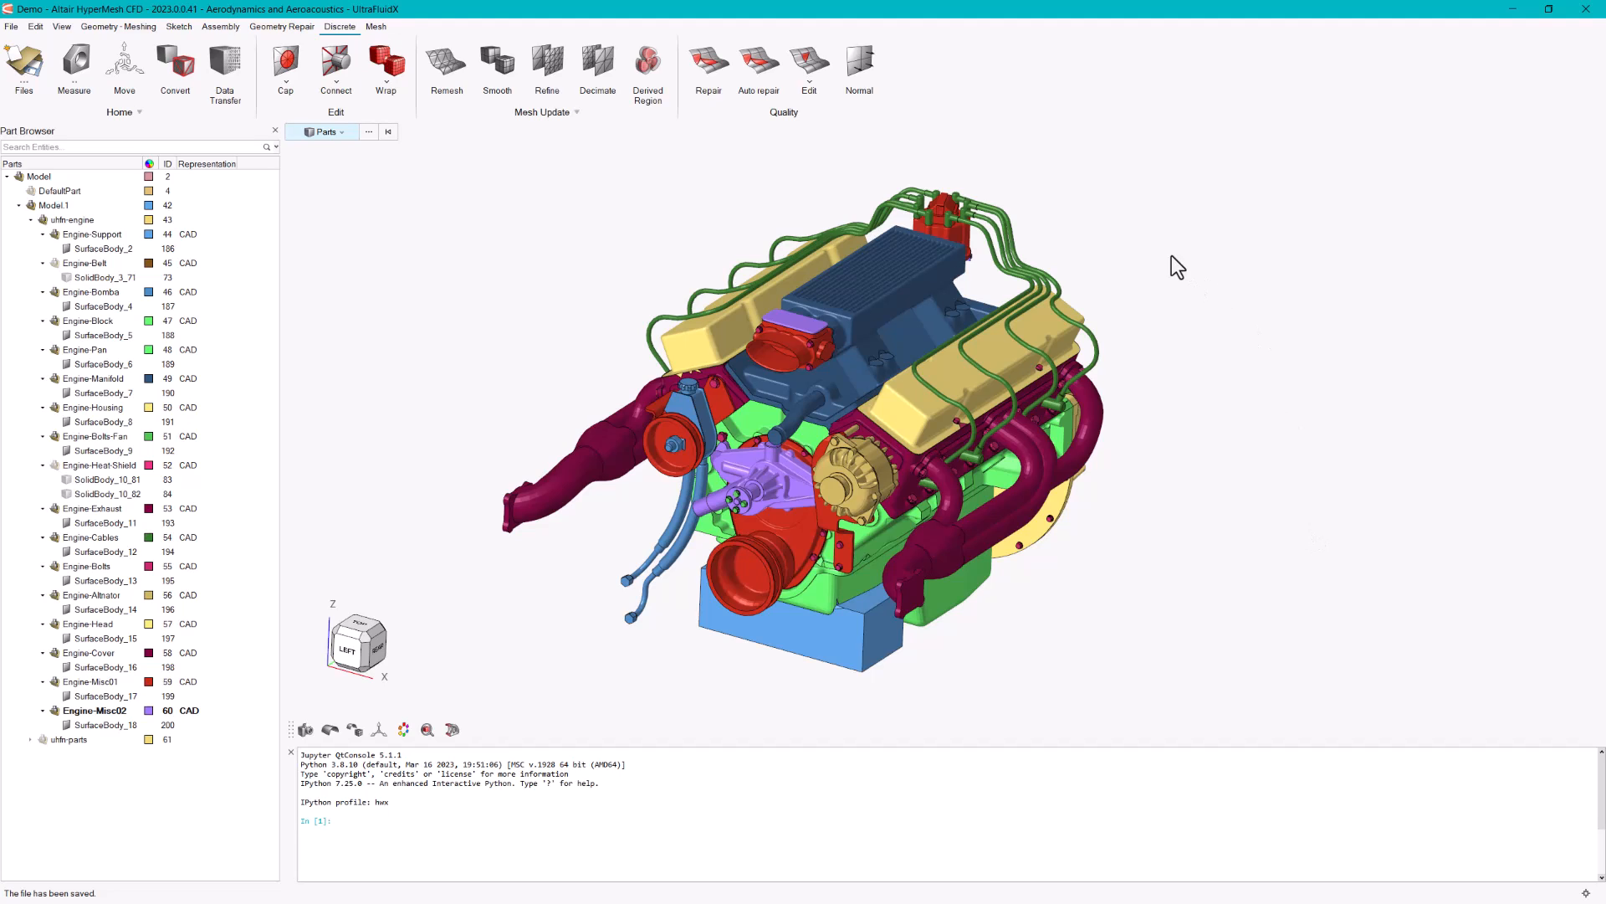
pyautogui.moveTo(1091, 218); pyautogui.dragTo(1094, 266, button='middle')
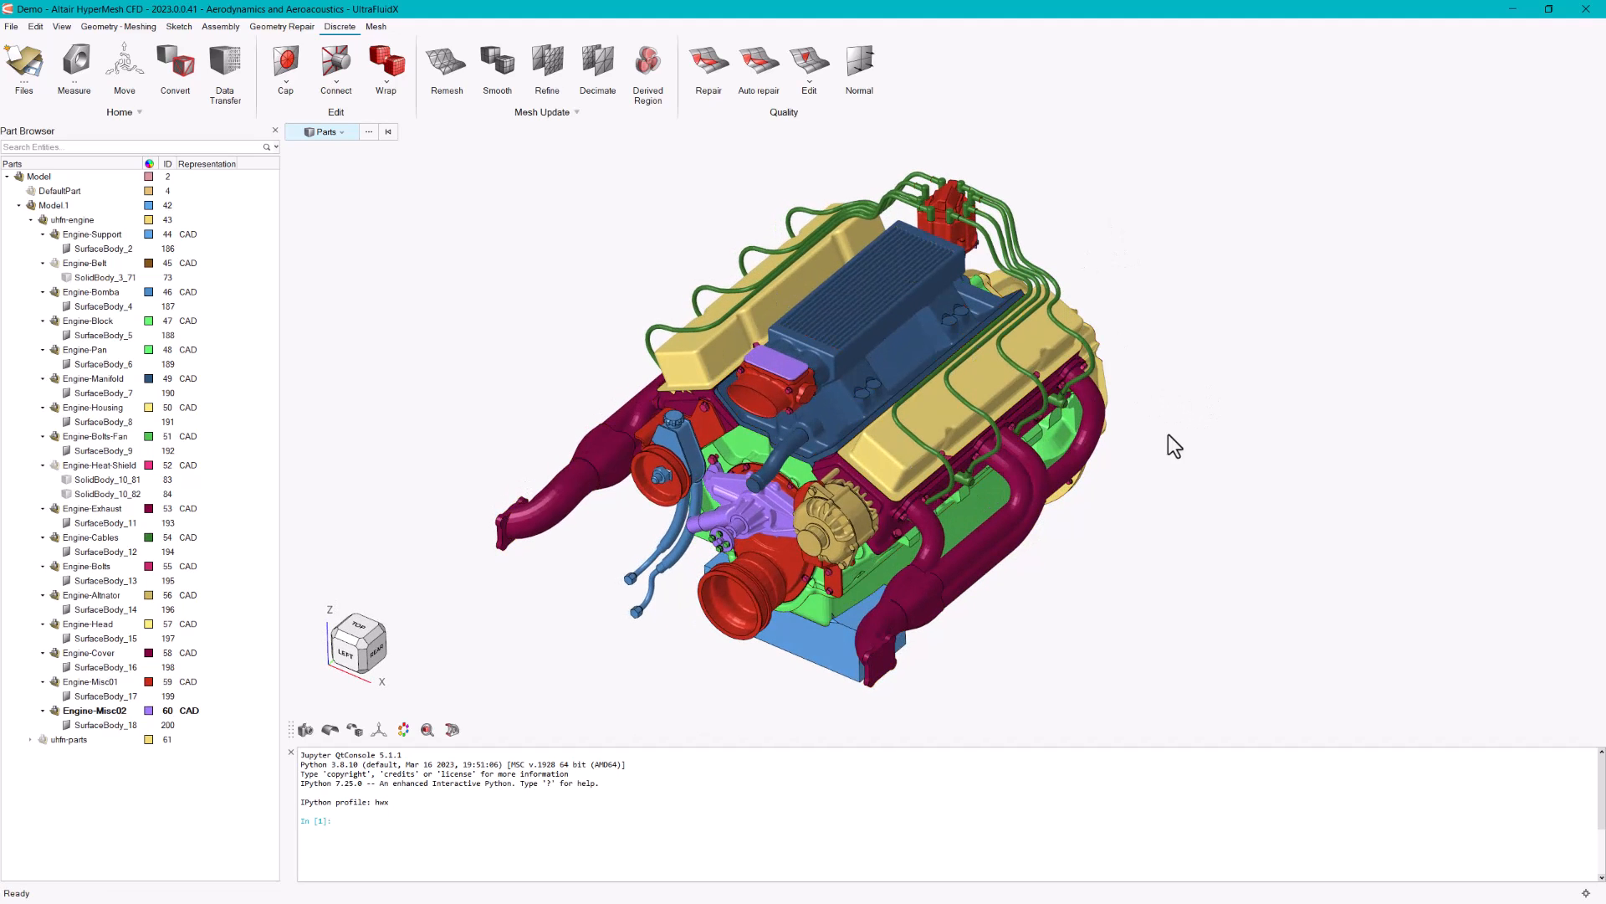
pyautogui.moveTo(1294, 504); pyautogui.dragTo(1285, 546, button='middle')
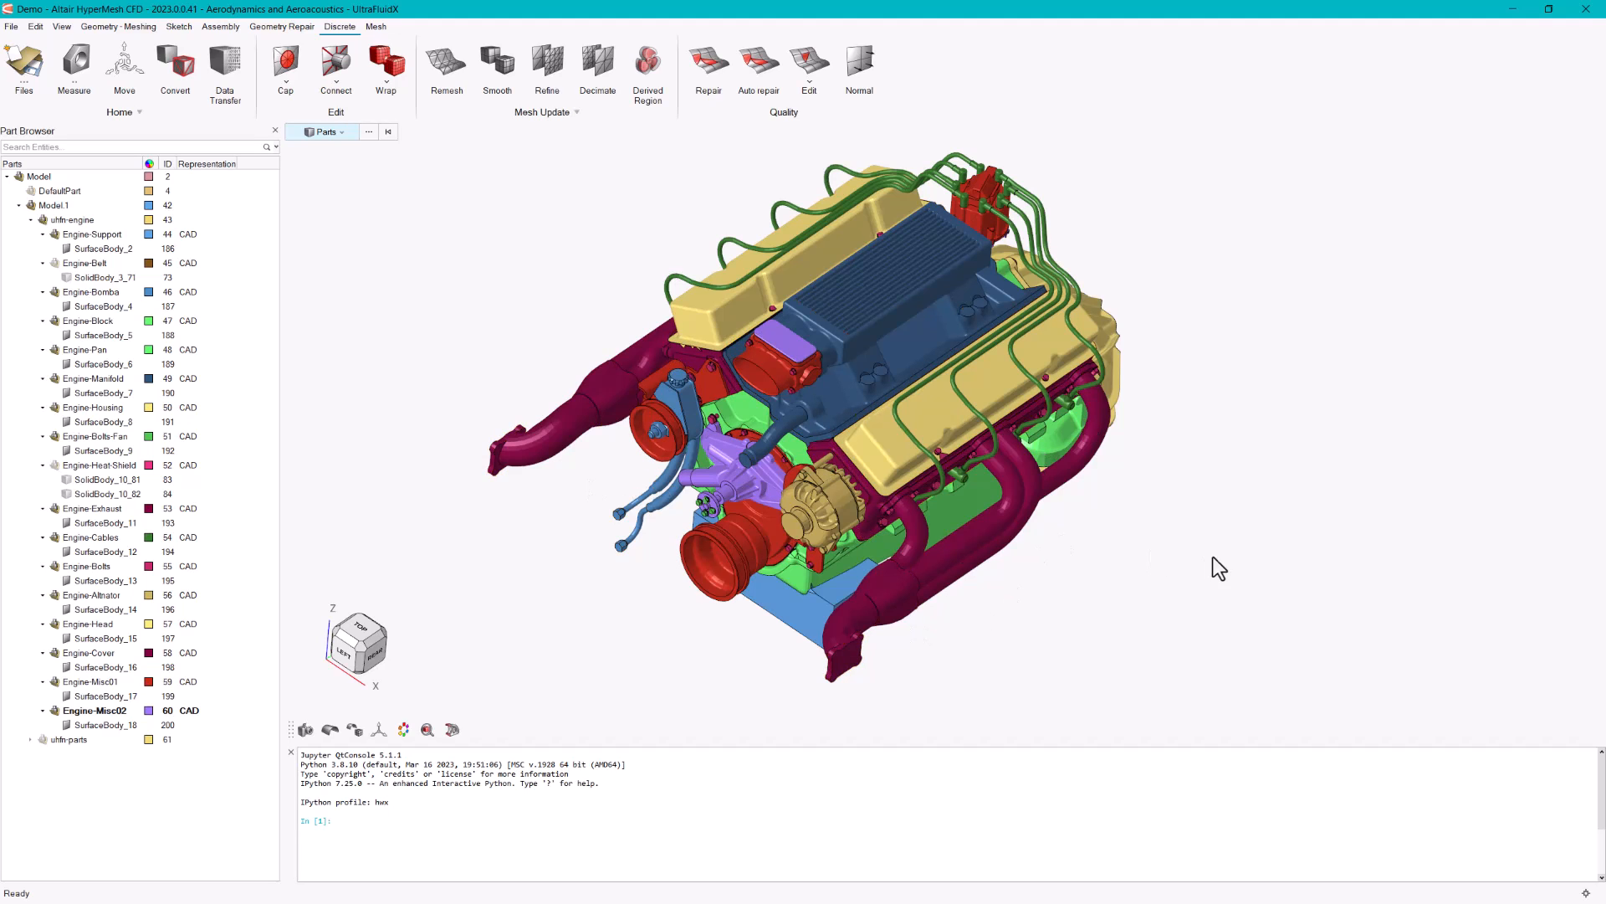
pyautogui.moveTo(1235, 547); pyautogui.dragTo(1254, 551, button='middle')
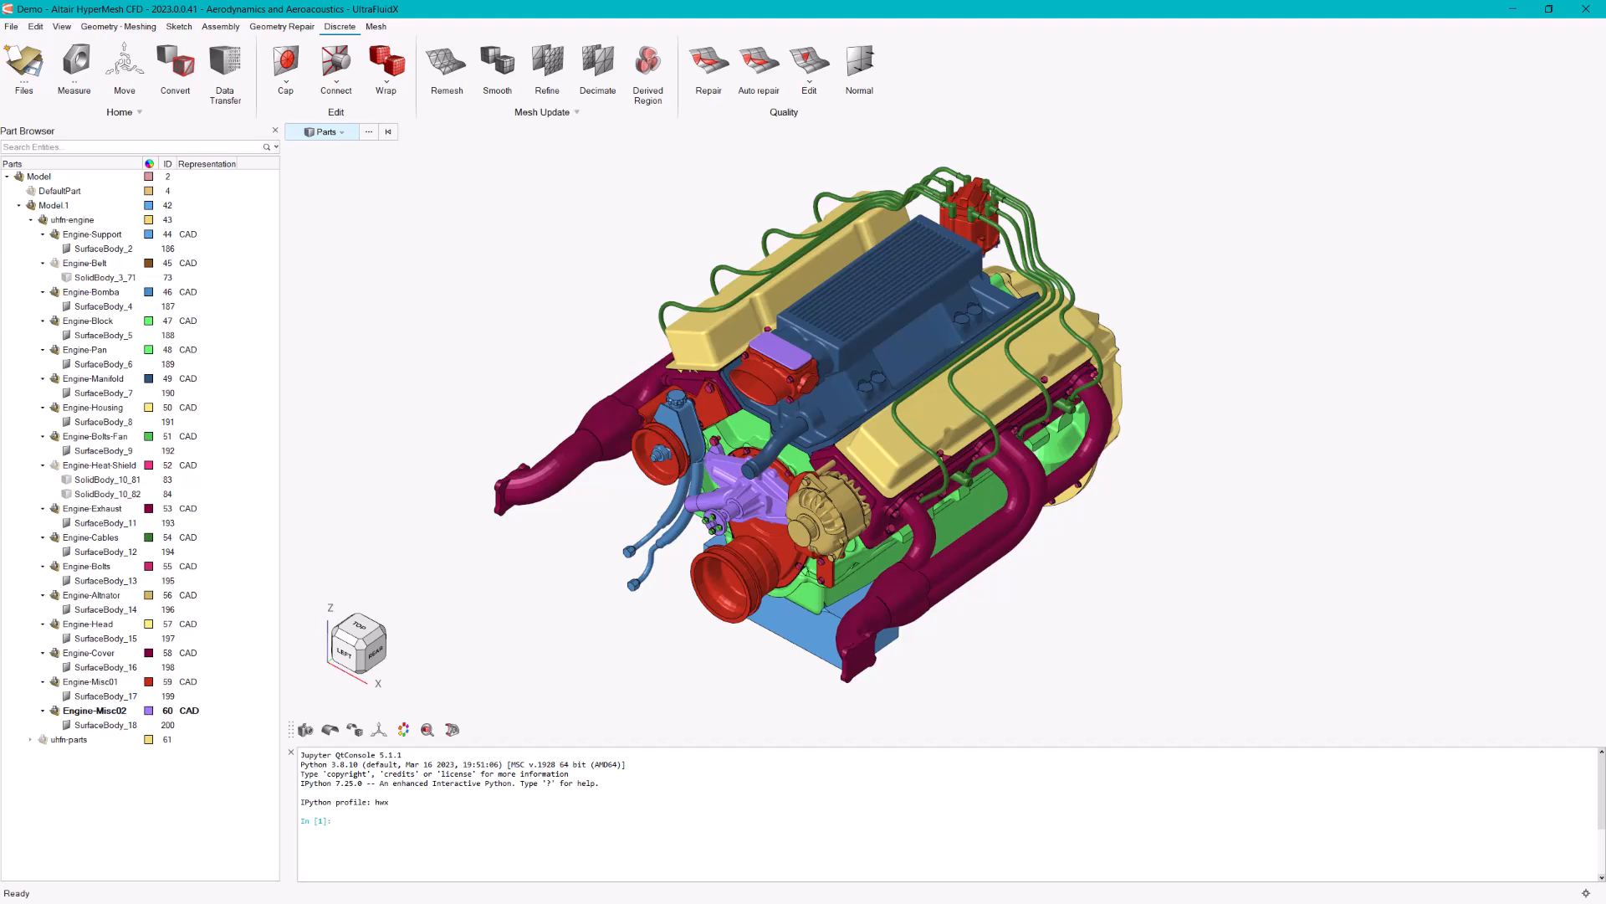
# - Set up a solver deck export of the wrapped engine in STL format, with the file name Engine-wrap
pyautogui.click(11, 28)
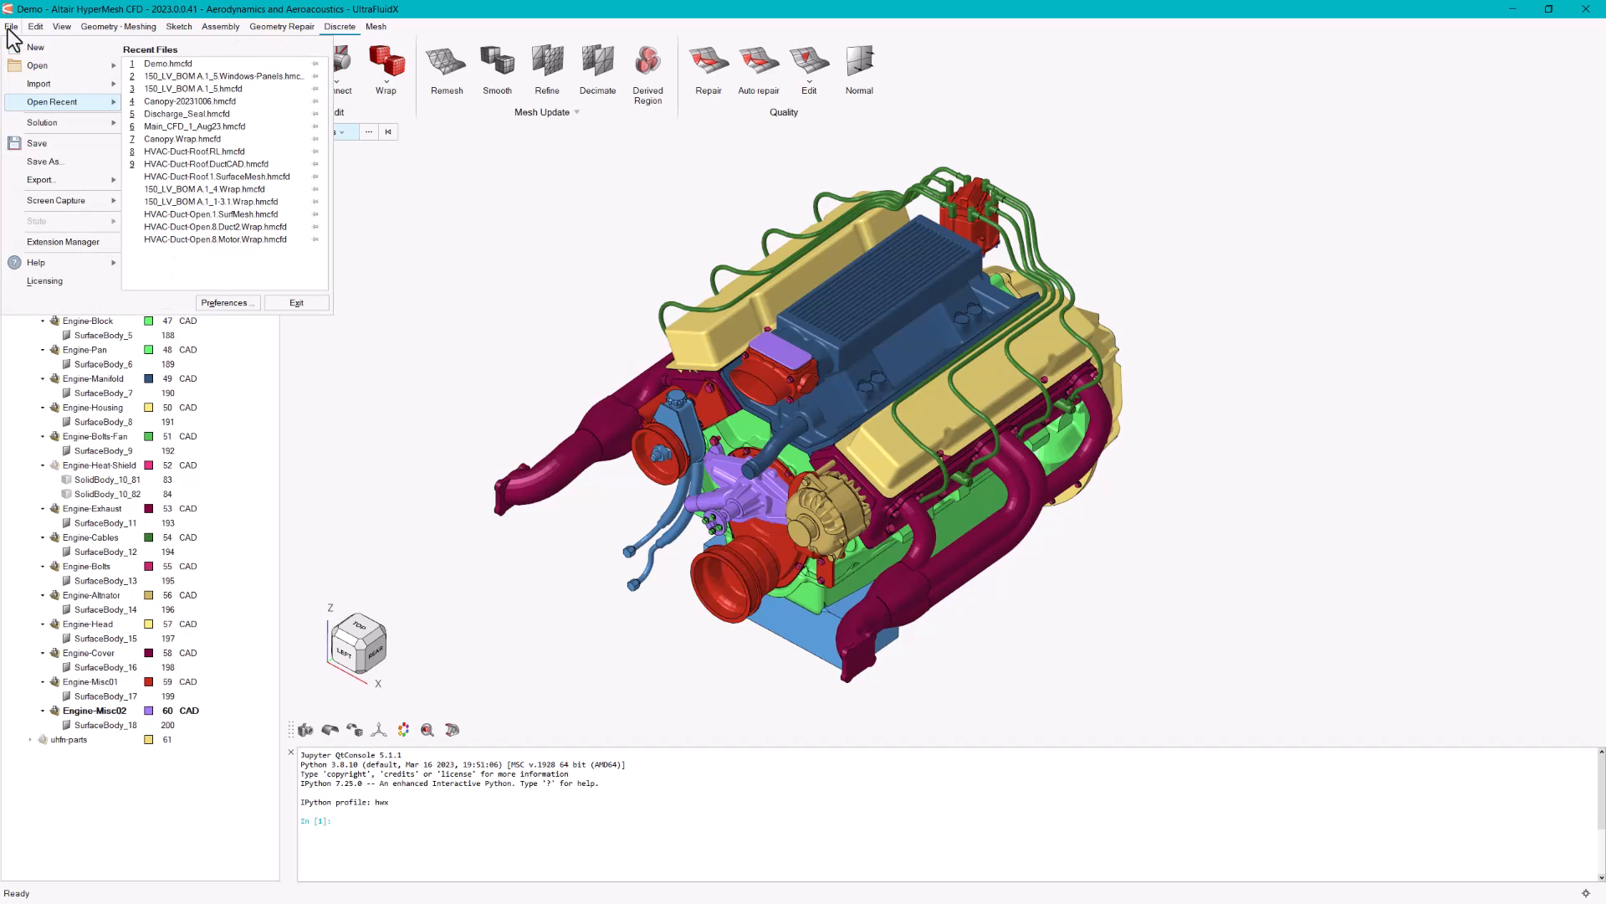
pyautogui.moveTo(92, 182)
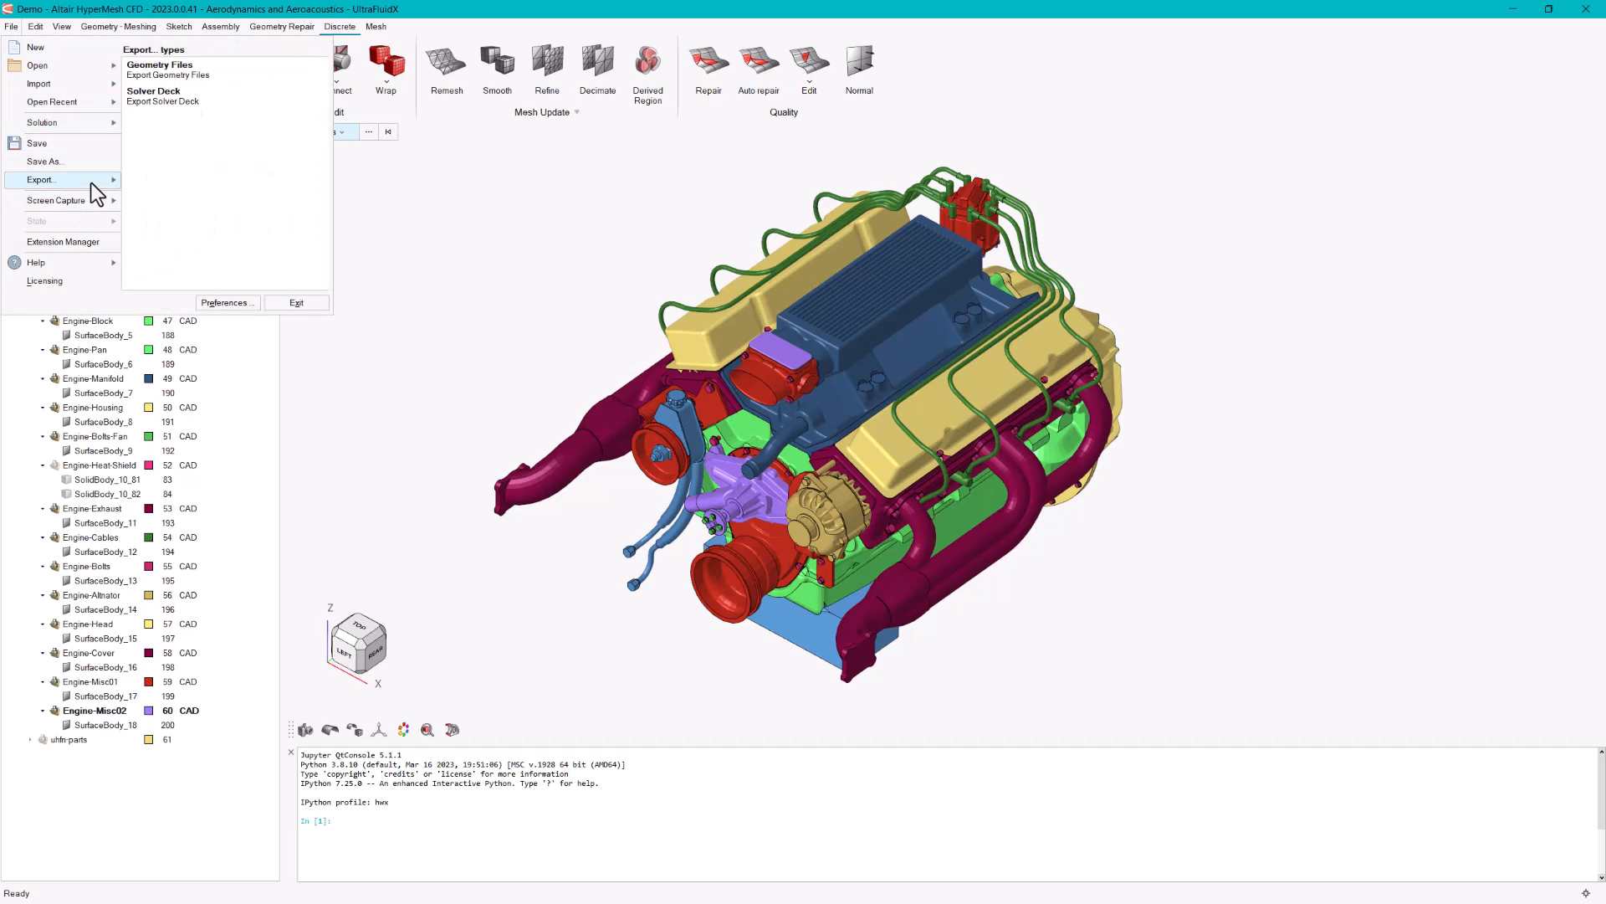
pyautogui.click(241, 94)
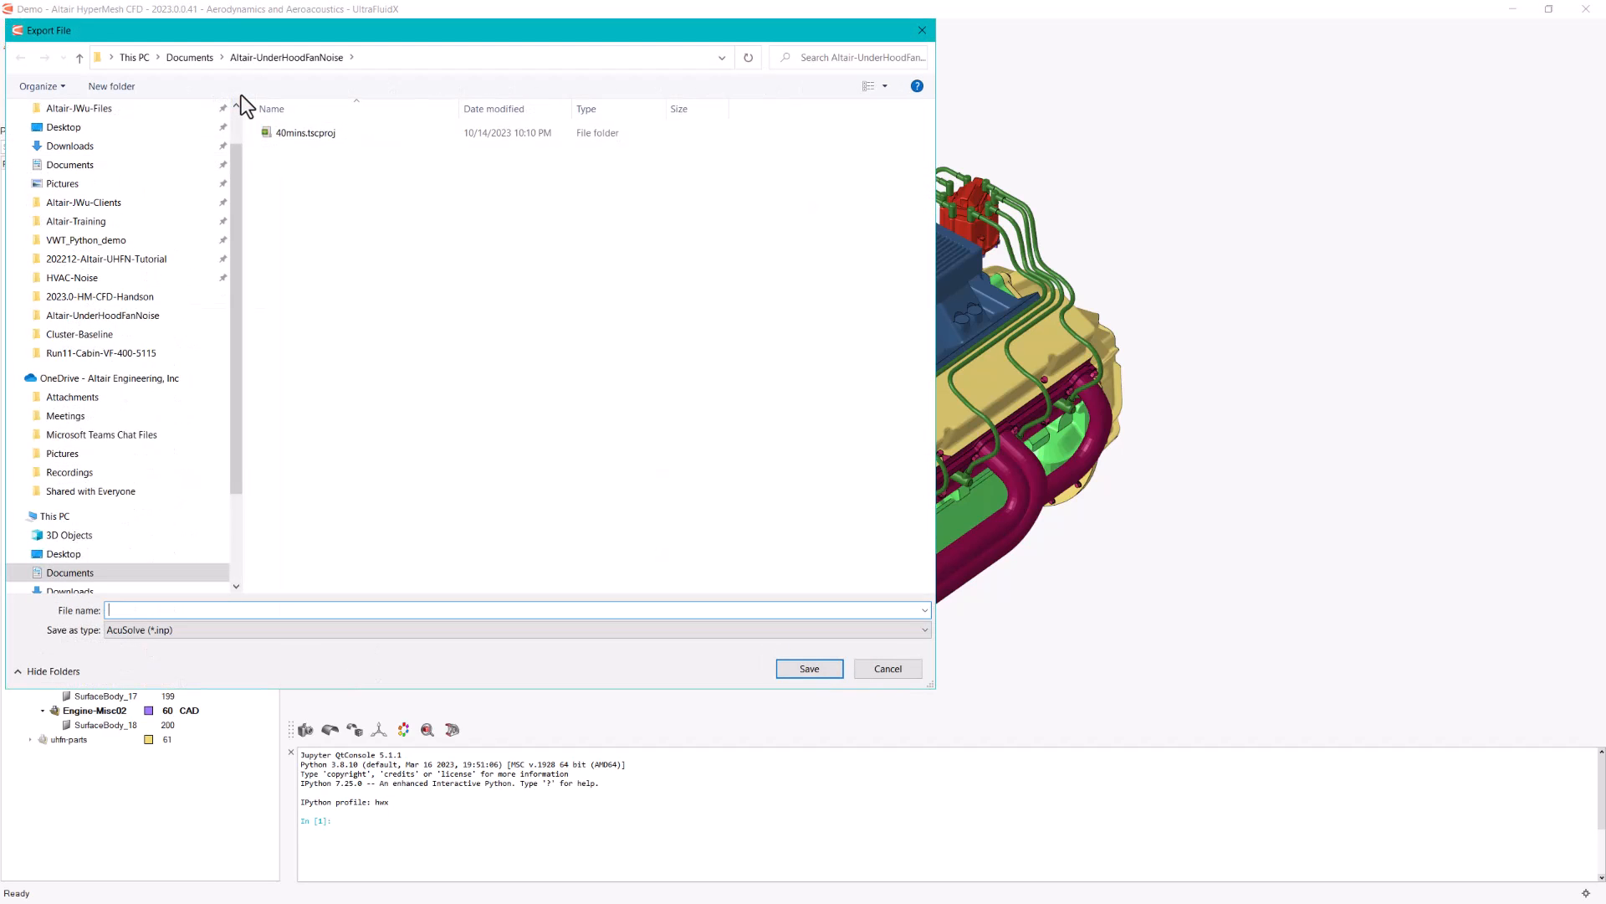
pyautogui.click(420, 630)
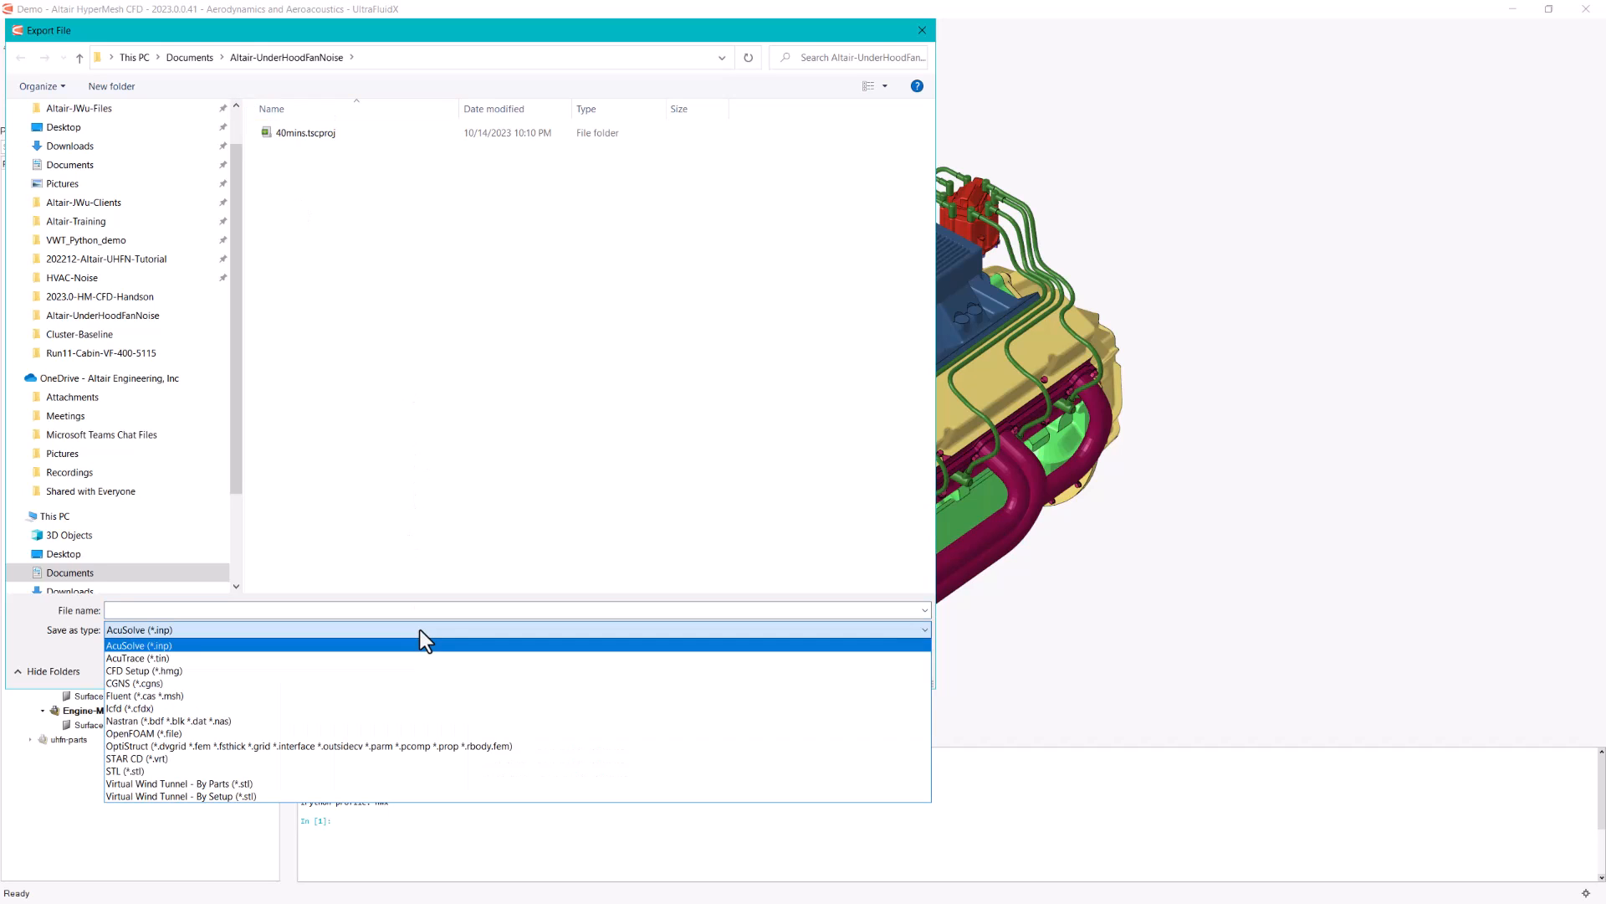
pyautogui.click(395, 770)
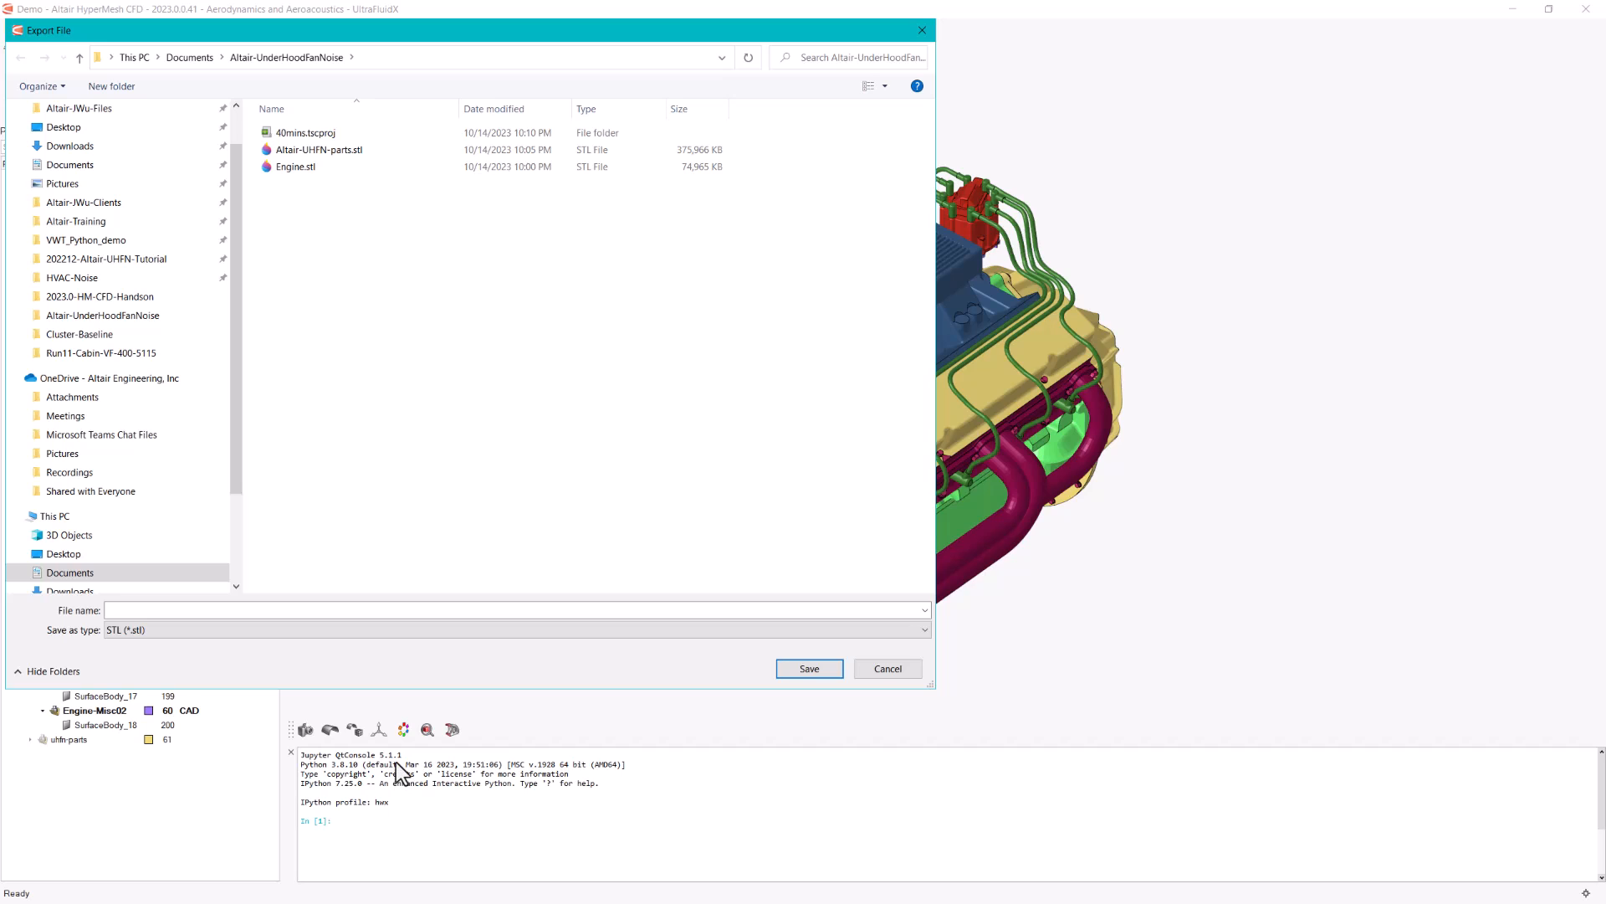
pyautogui.click(257, 609)
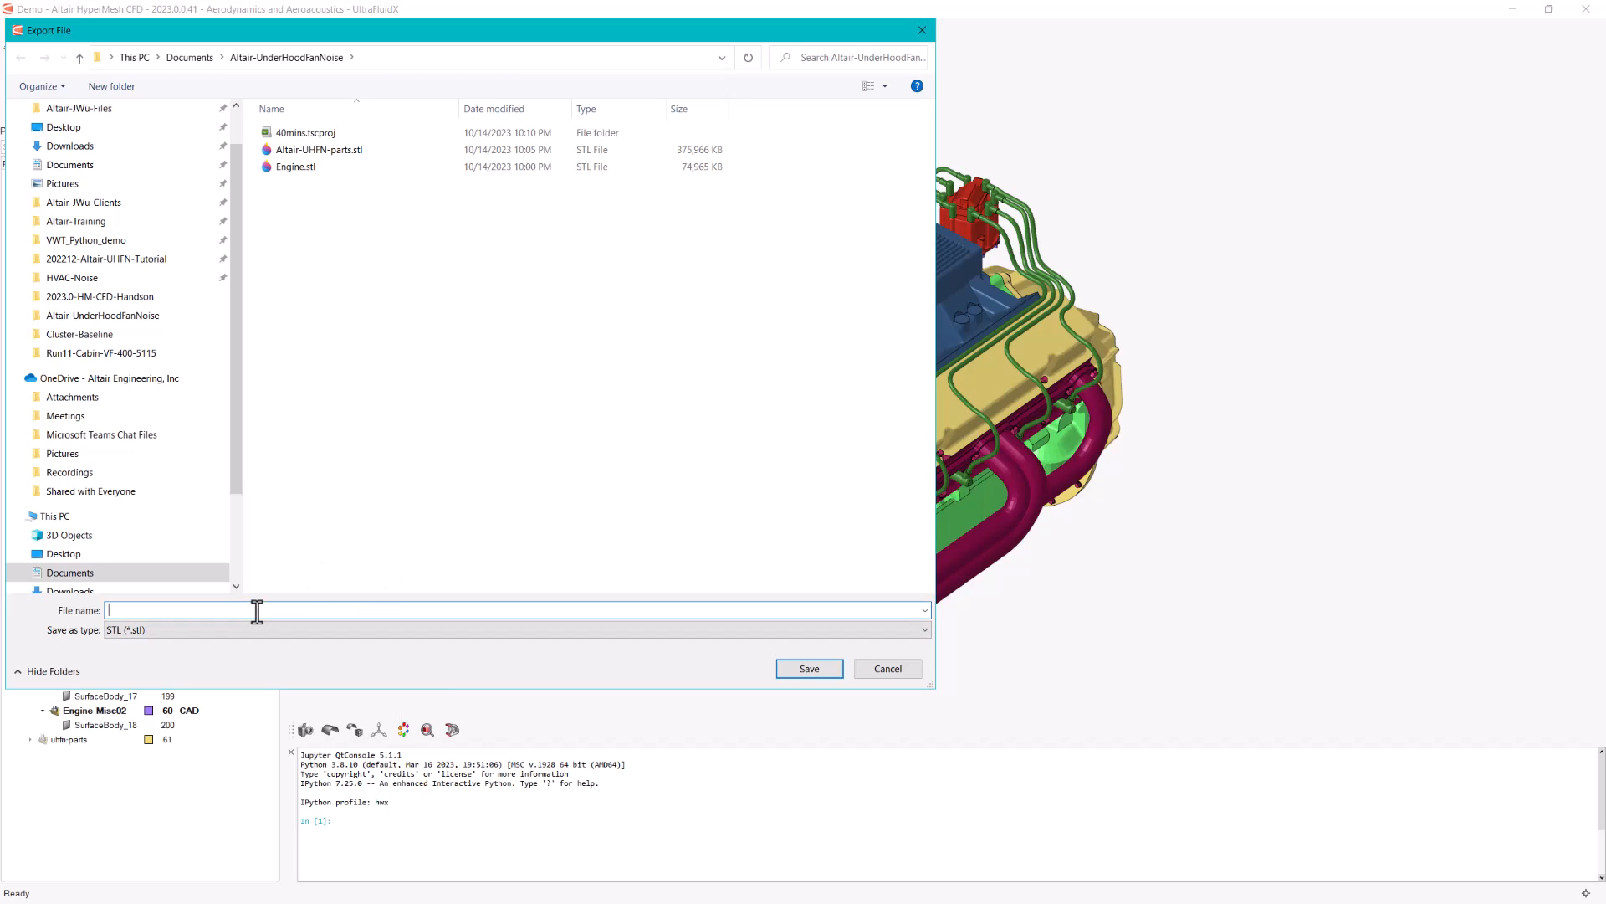
pyautogui.write('Engine')
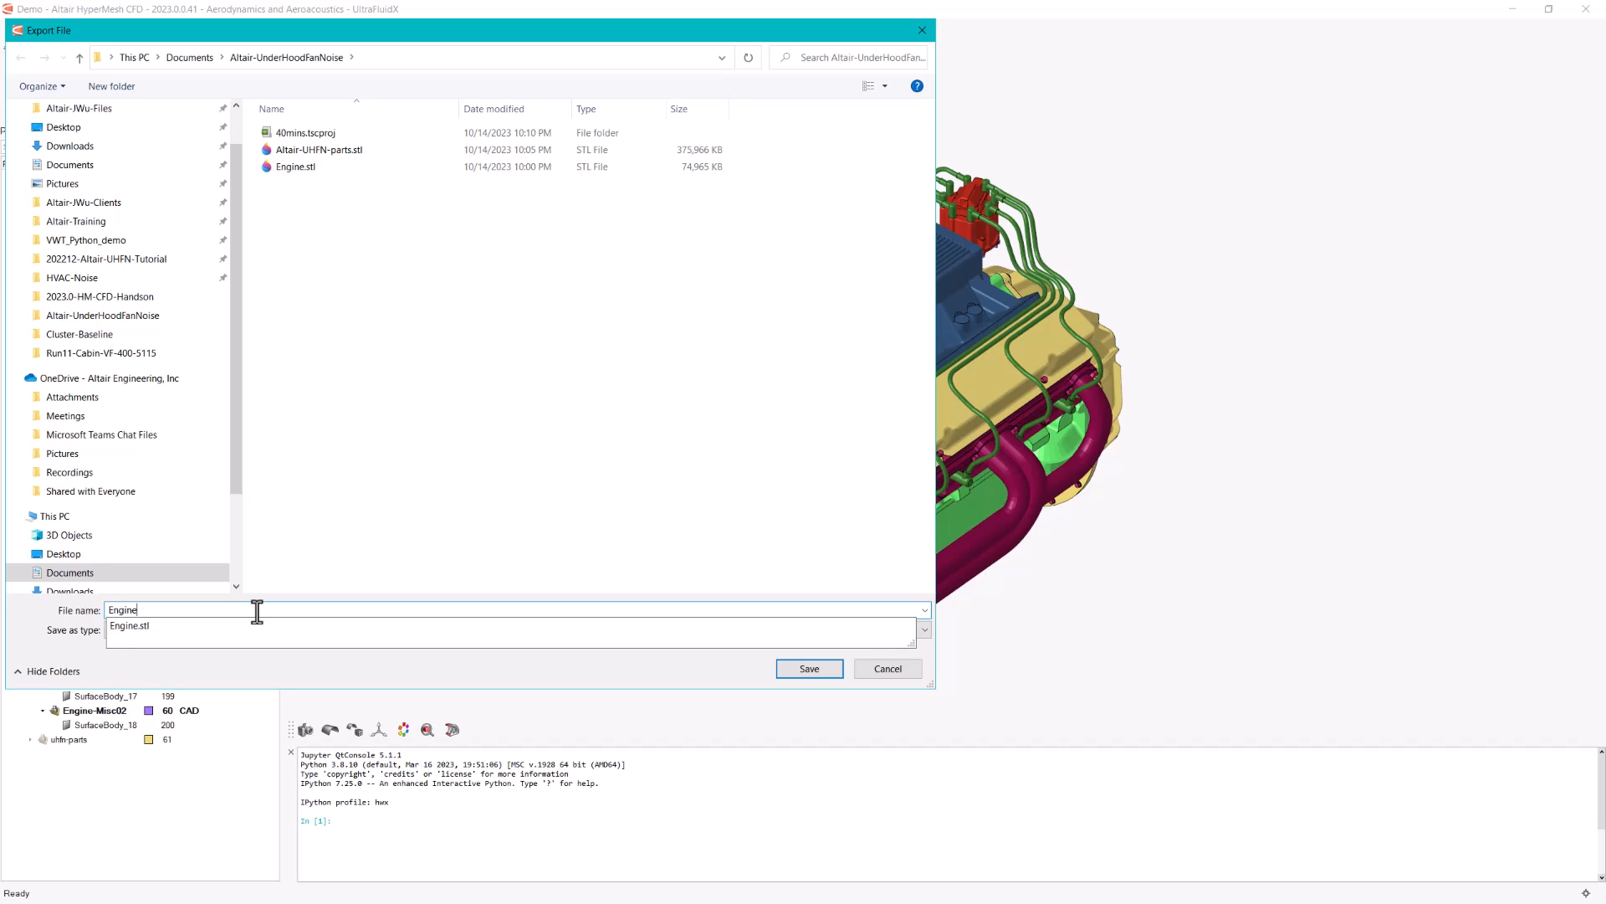
pyautogui.write('-wra')
pyautogui.write('p')
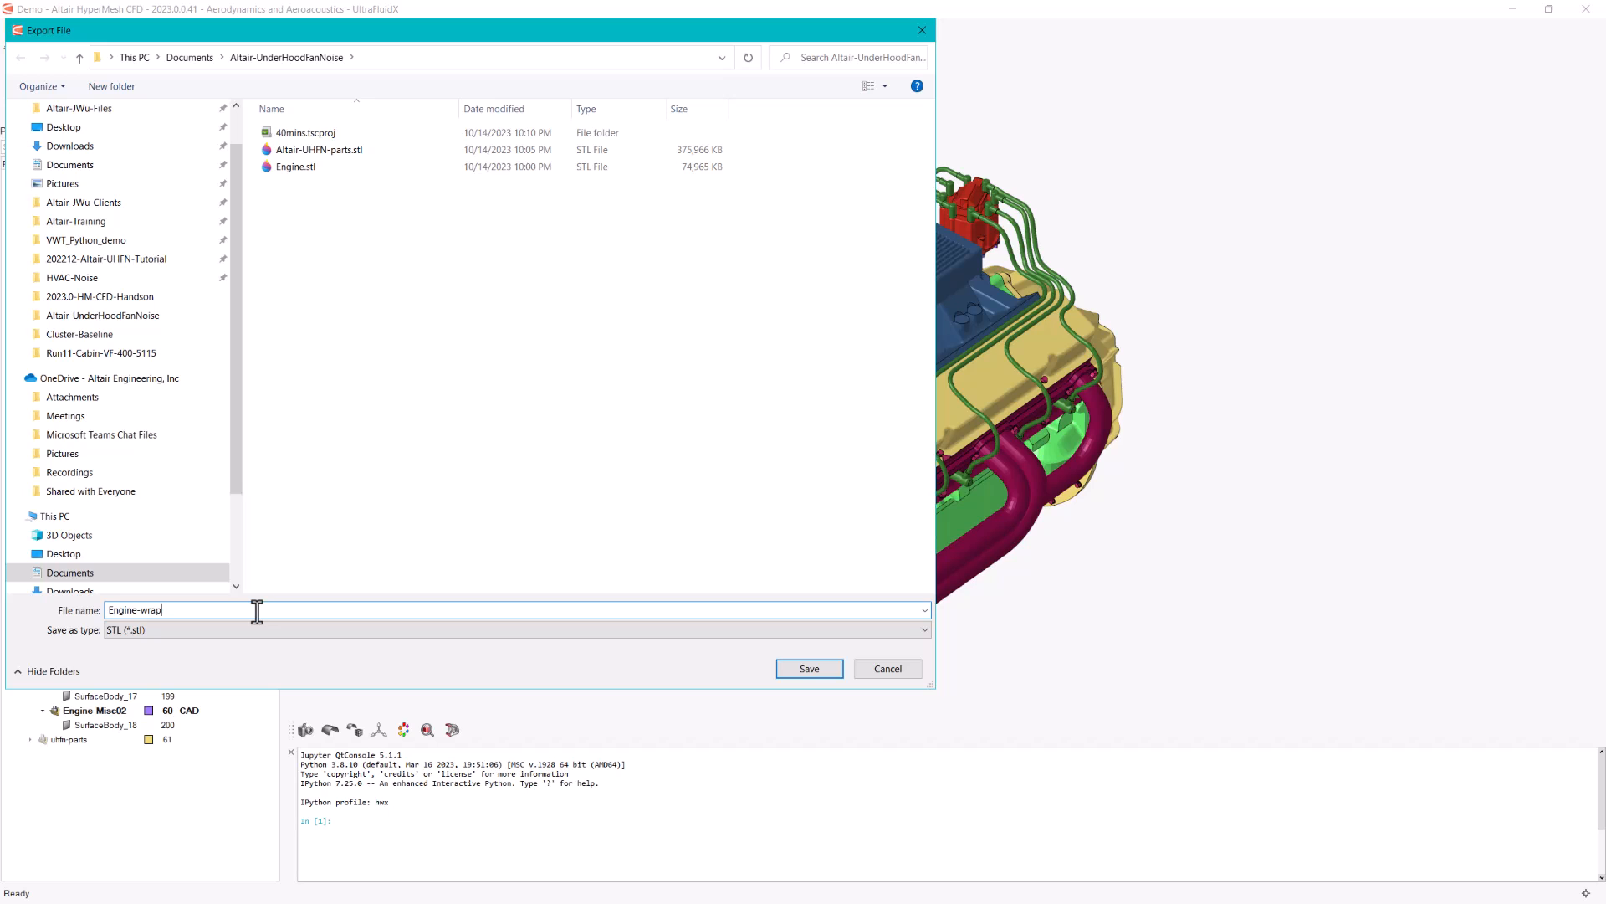
pyautogui.click(801, 669)
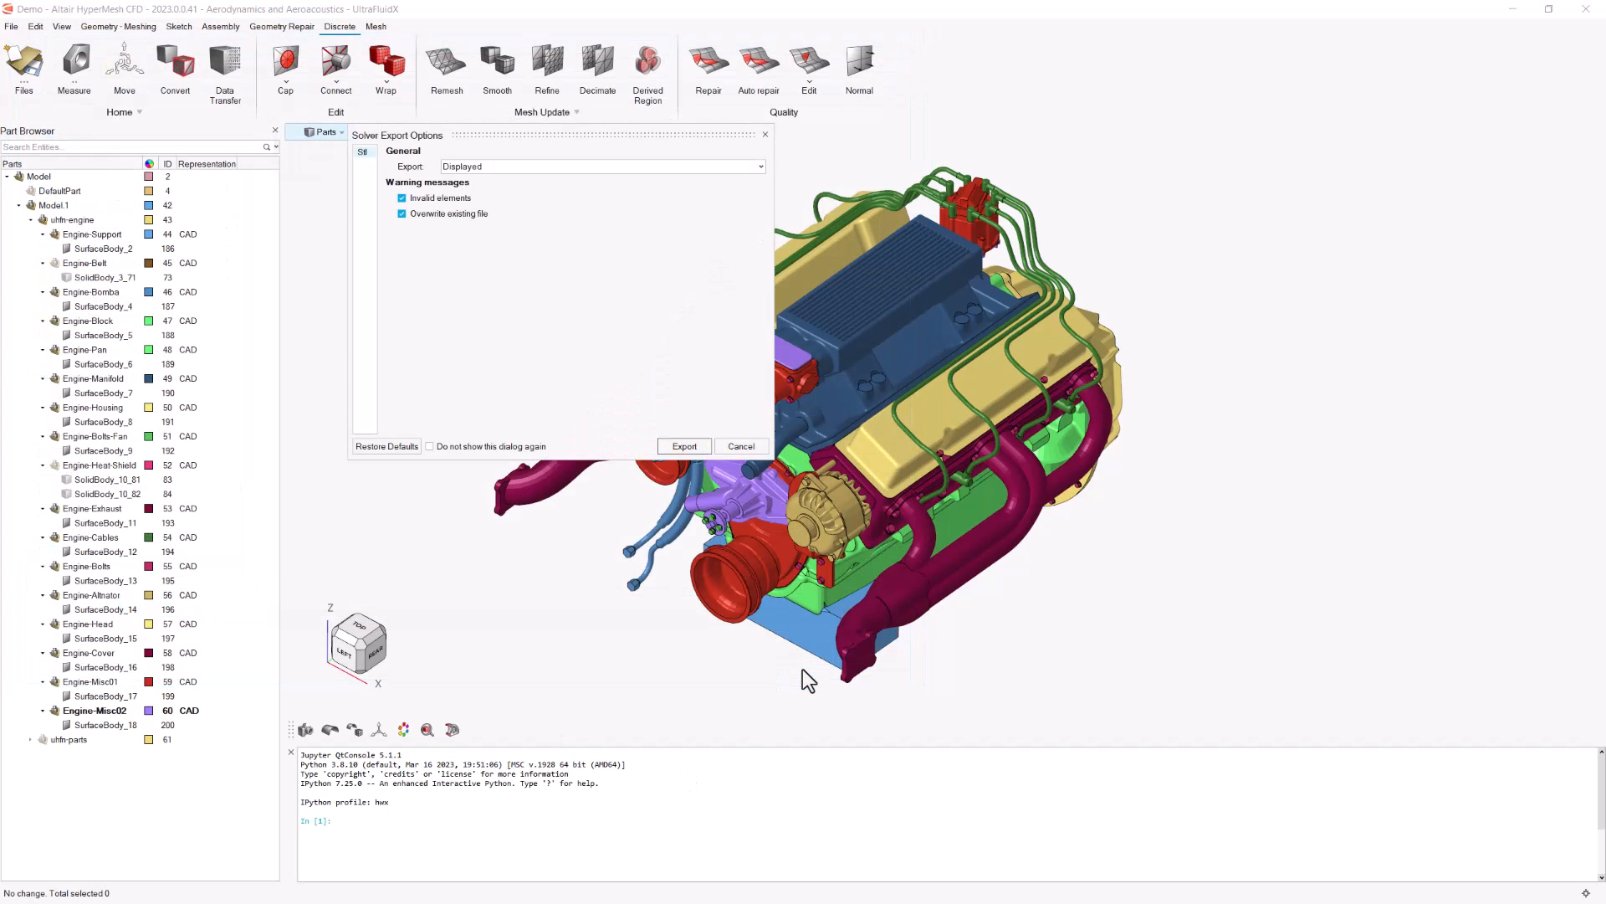
# - Restrict the STL export to Displayed entities, keeping both warning messages enabled, and run the export
pyautogui.moveTo(627, 134); pyautogui.dragTo(681, 216)
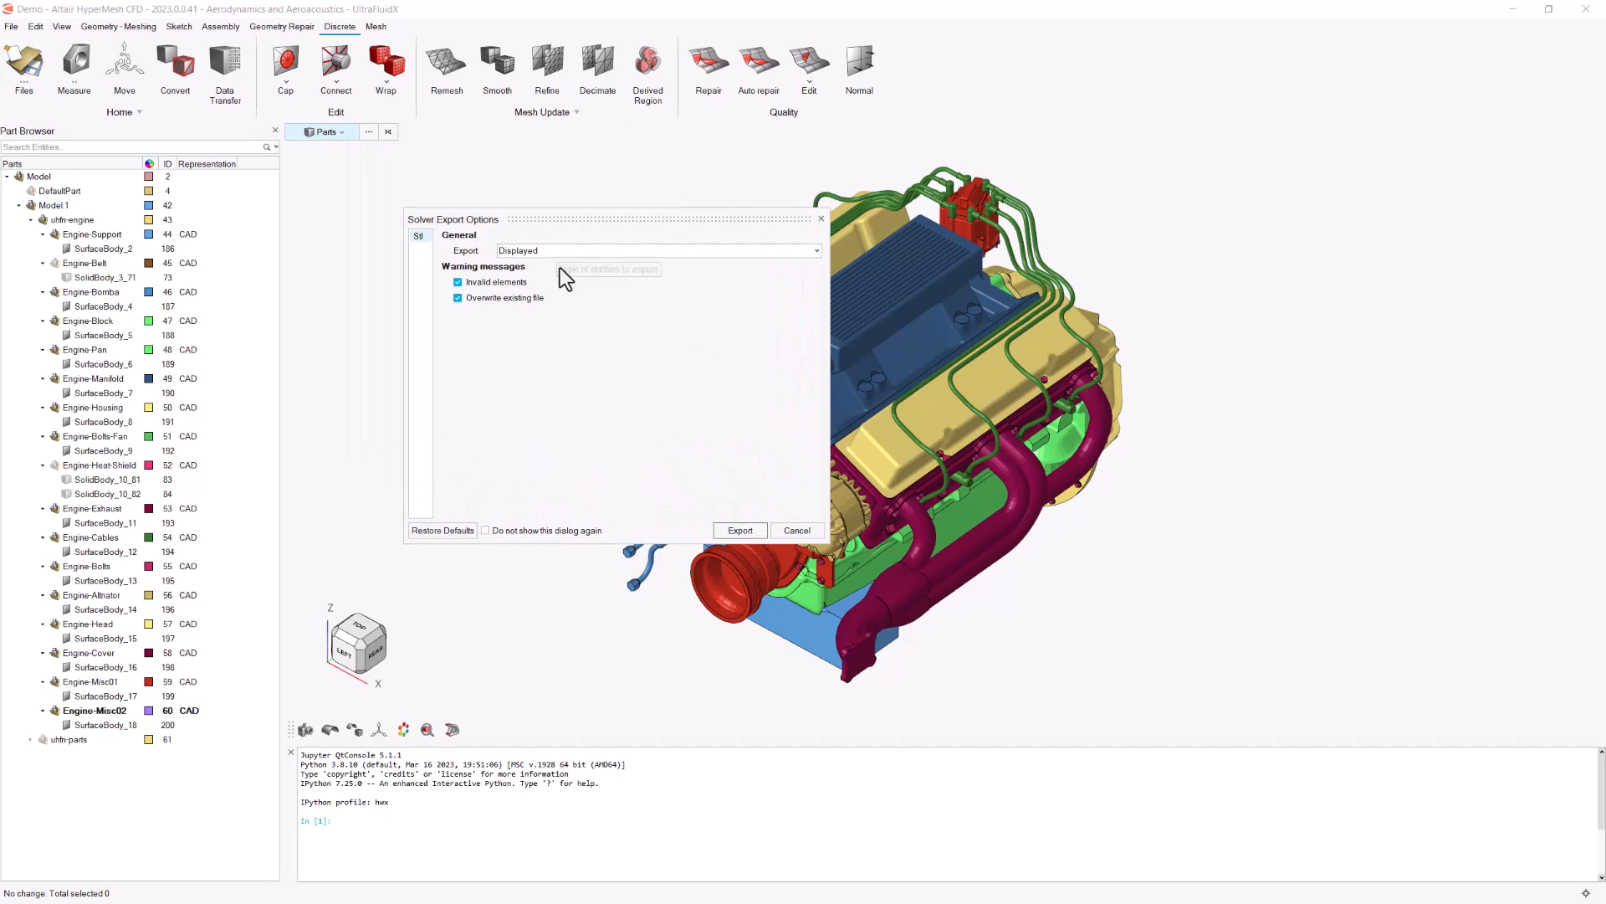
pyautogui.click(602, 251)
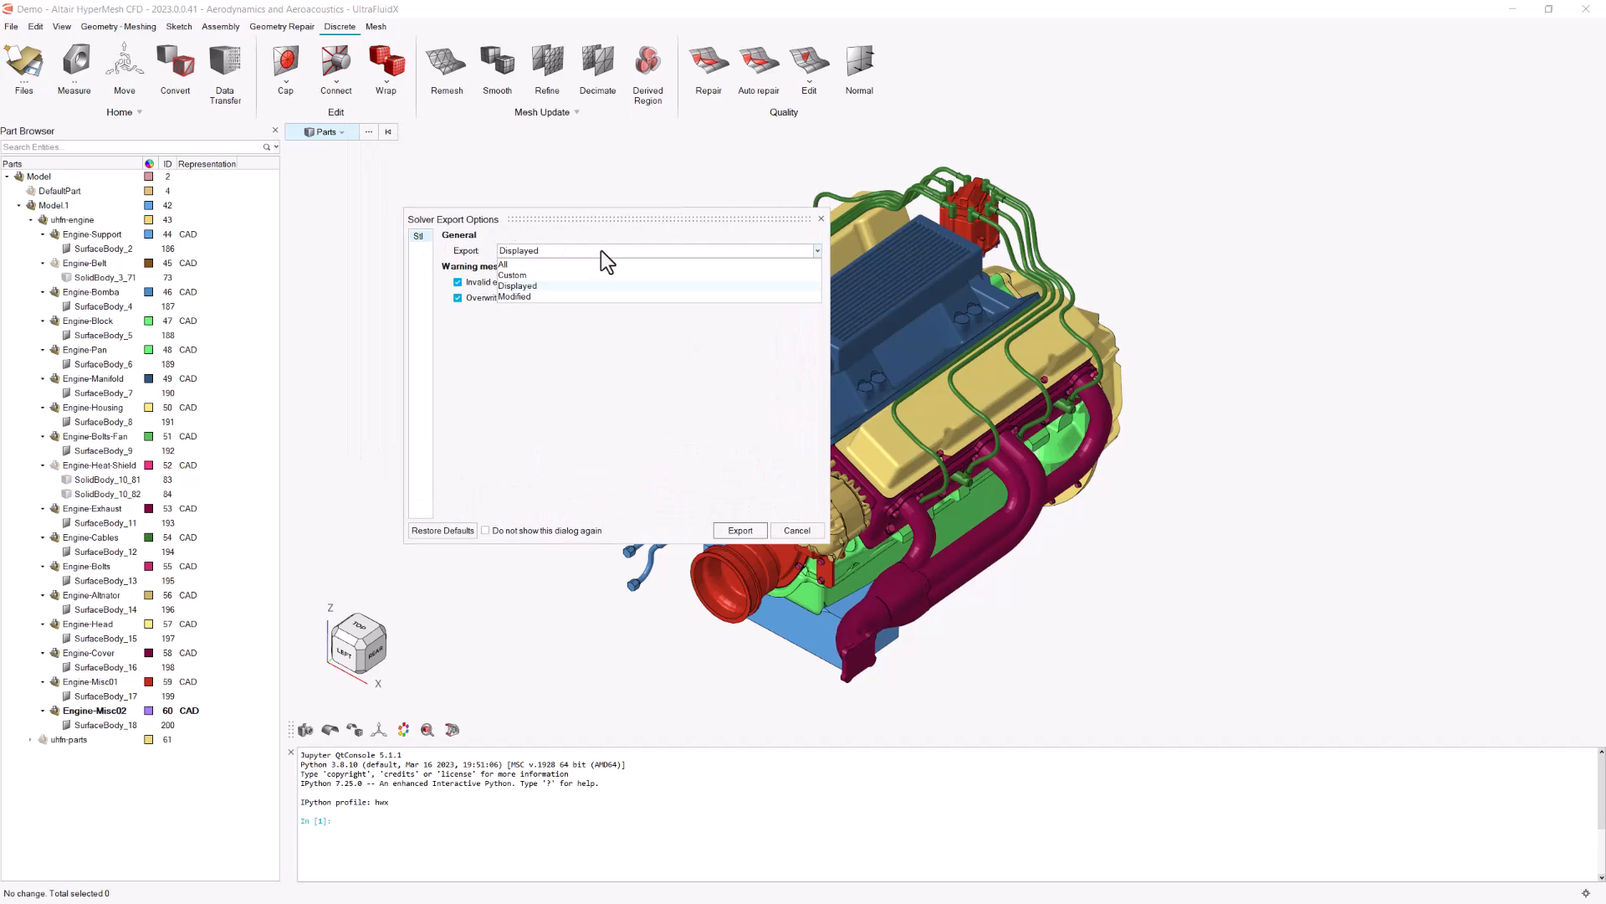
pyautogui.click(560, 288)
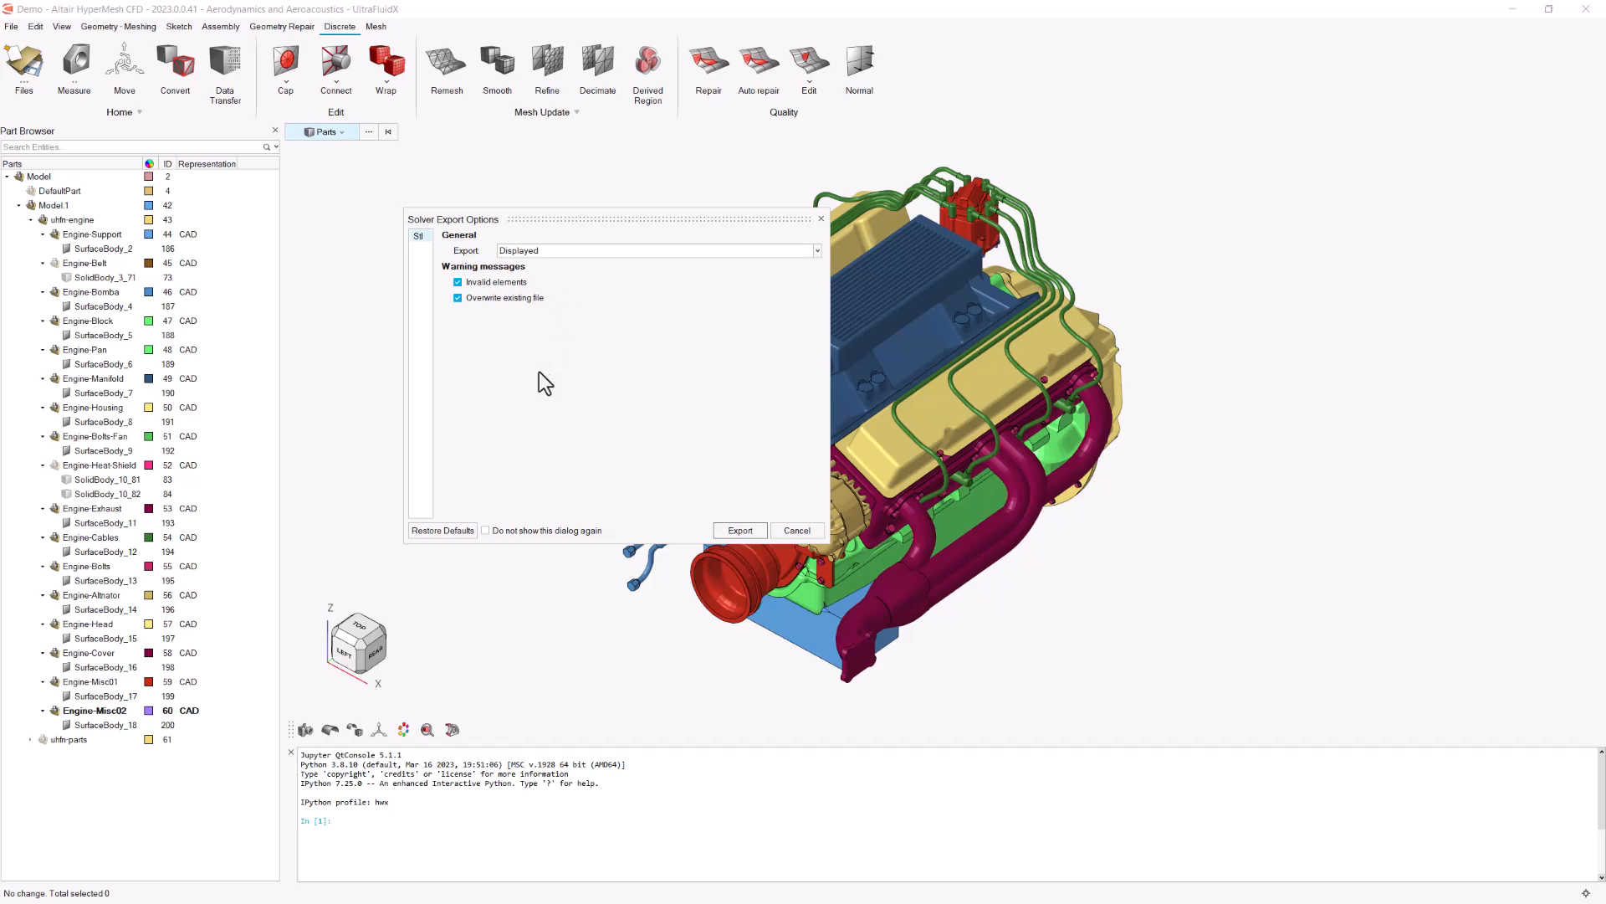
pyautogui.click(744, 530)
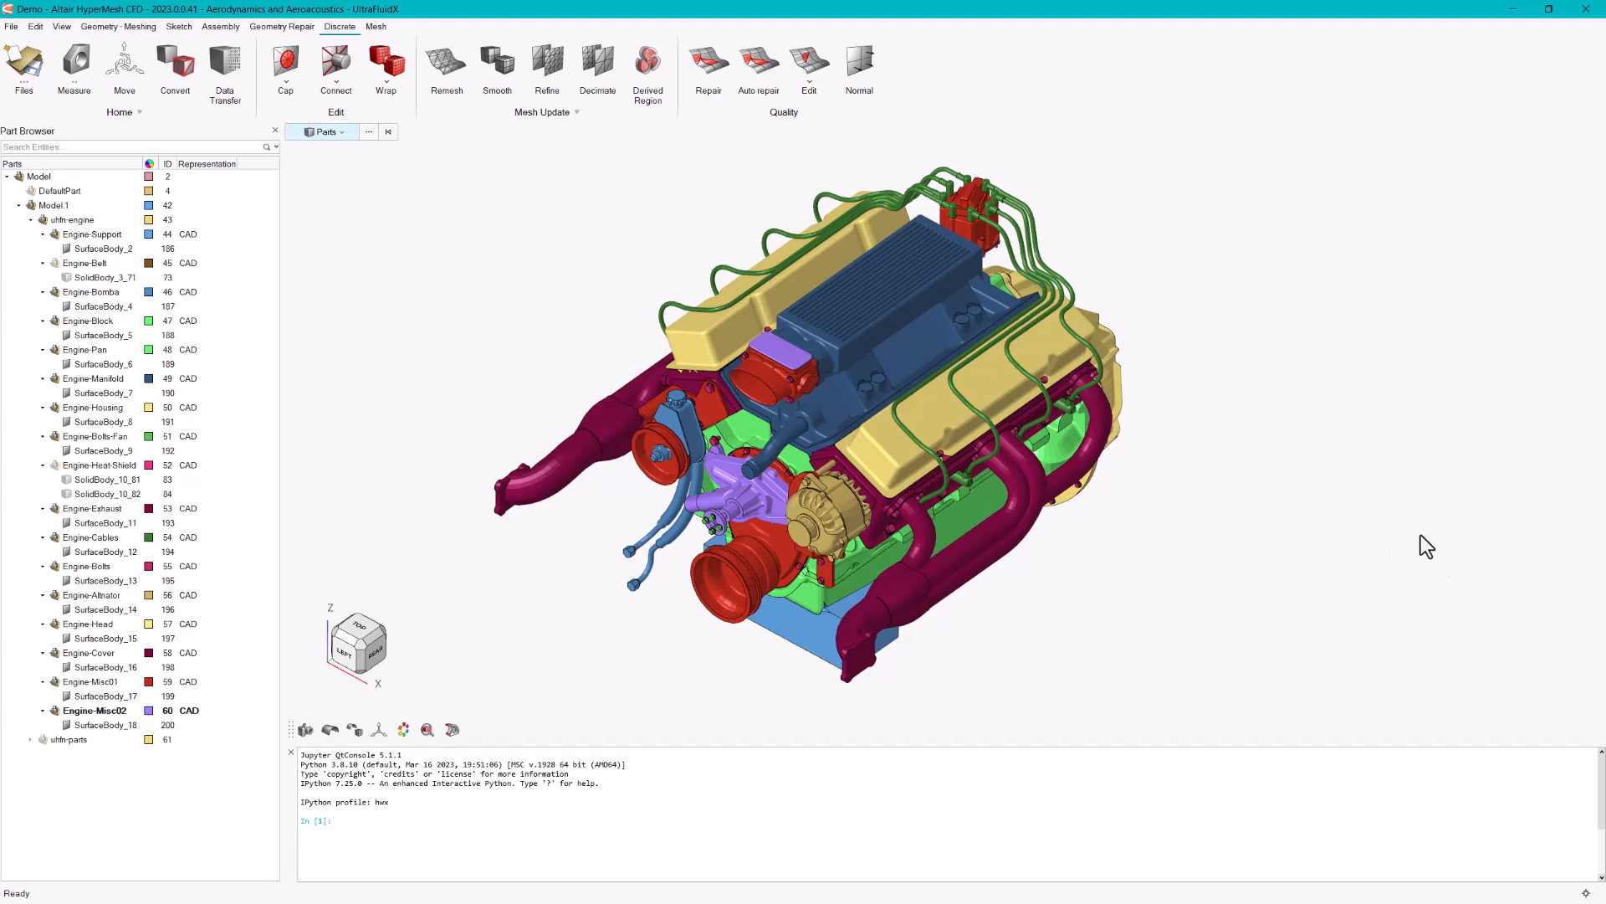
# - Use Data Transfer to send the displayed engine parts, together with all hidden parts of the model shown again, to the case setup
pyautogui.scroll(-2, 1196, 502)
pyautogui.moveTo(1284, 495); pyautogui.dragTo(1330, 553, button='middle')
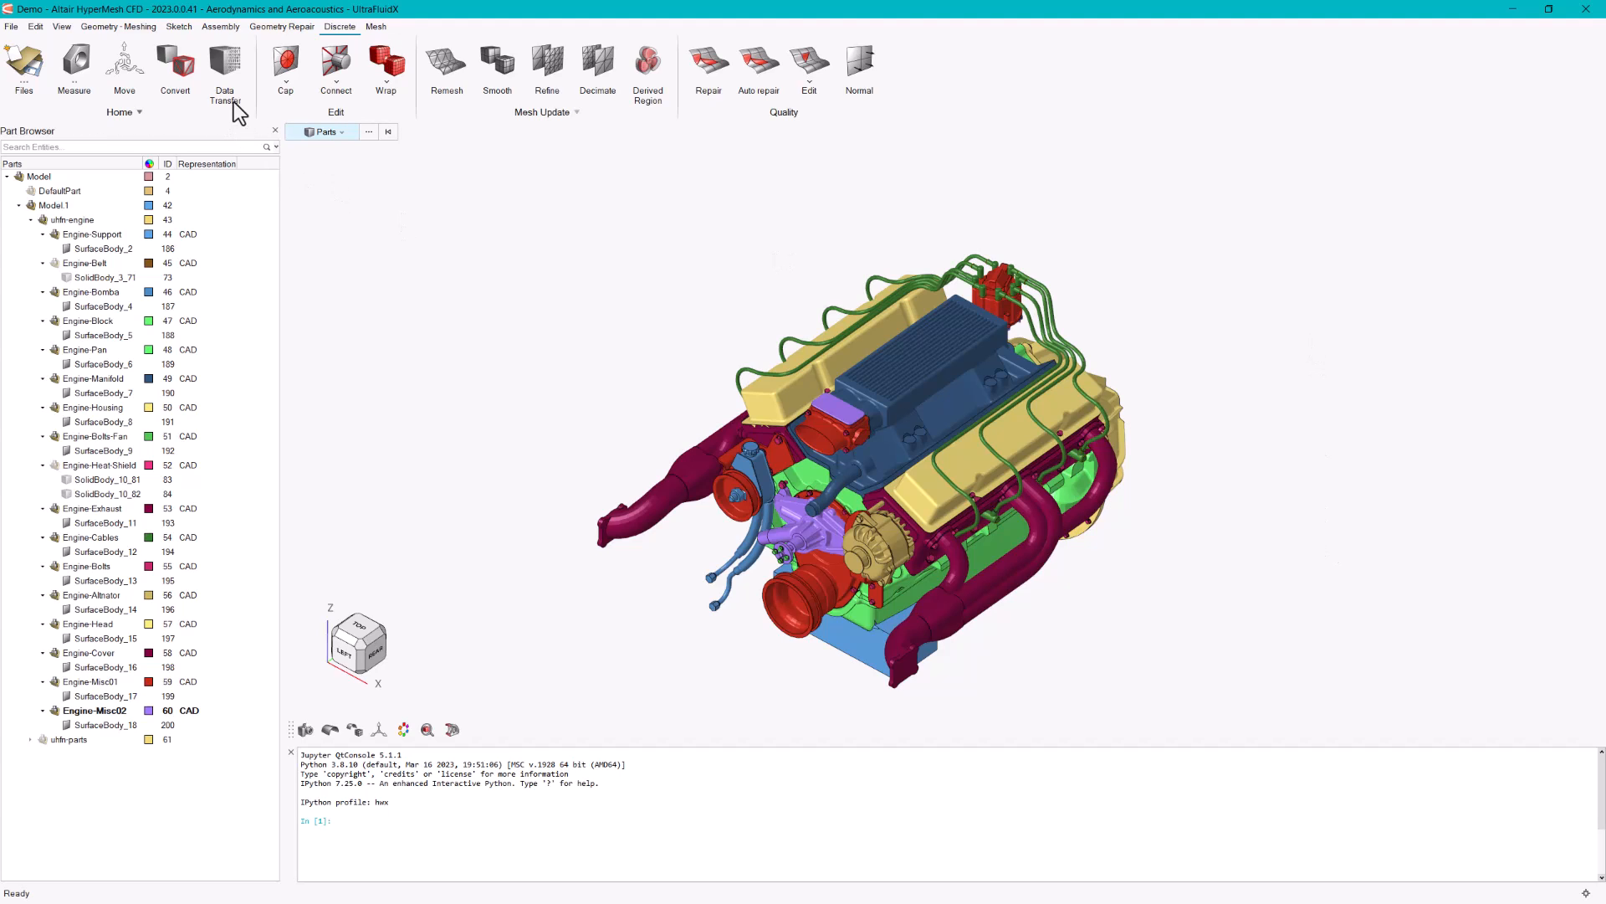
pyautogui.click(229, 69)
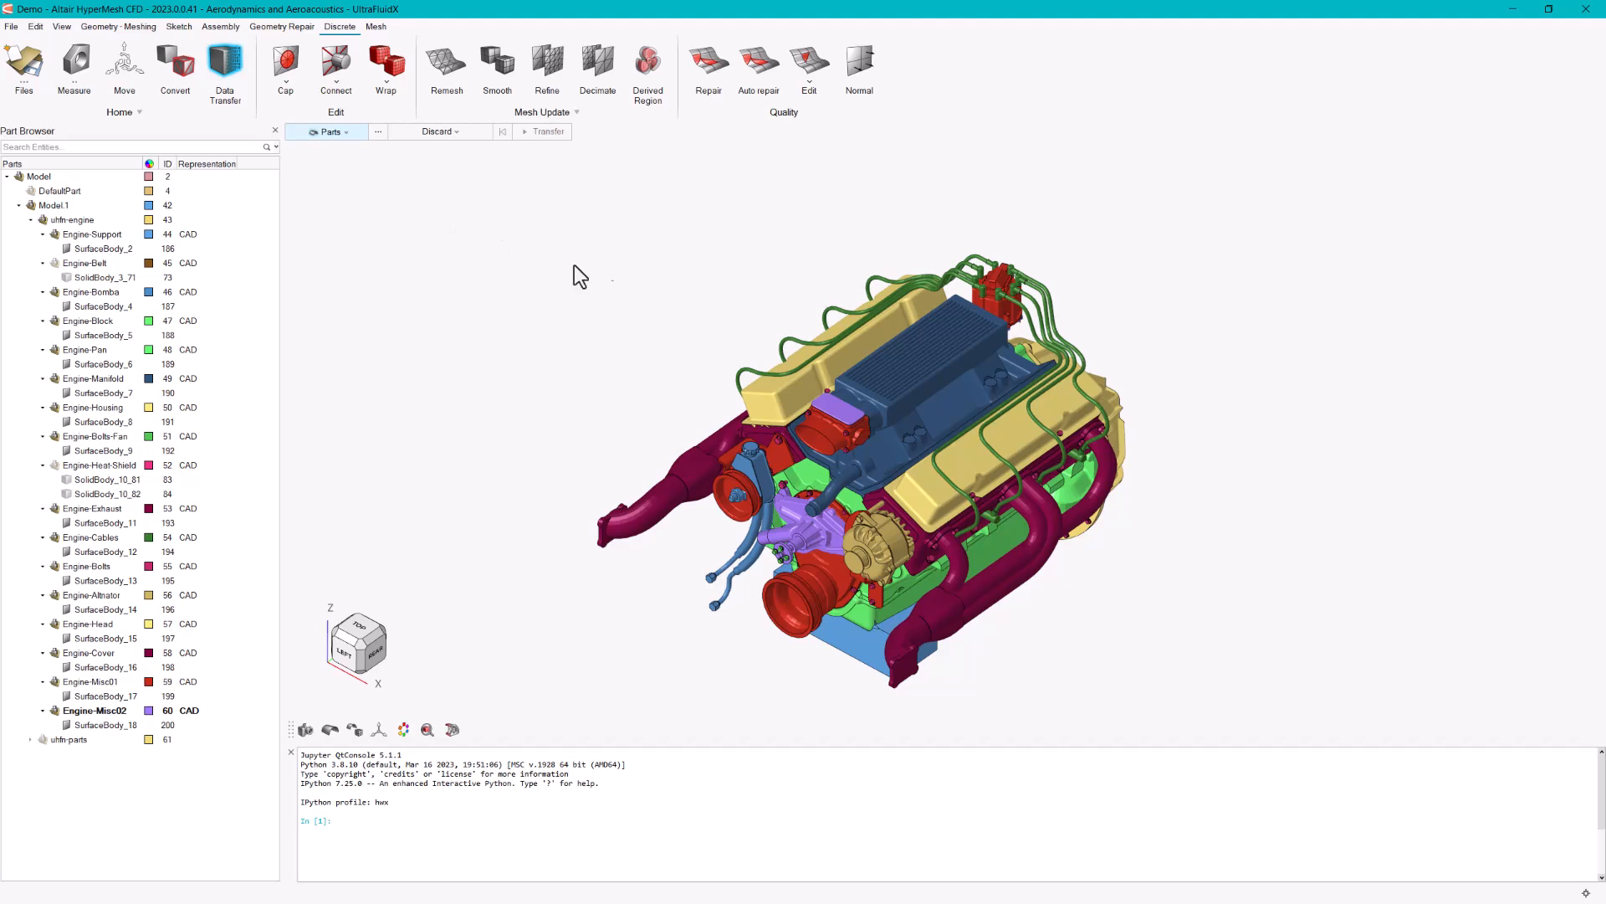
pyautogui.scroll(-3, 682, 323)
pyautogui.moveTo(550, 222); pyautogui.dragTo(1082, 646)
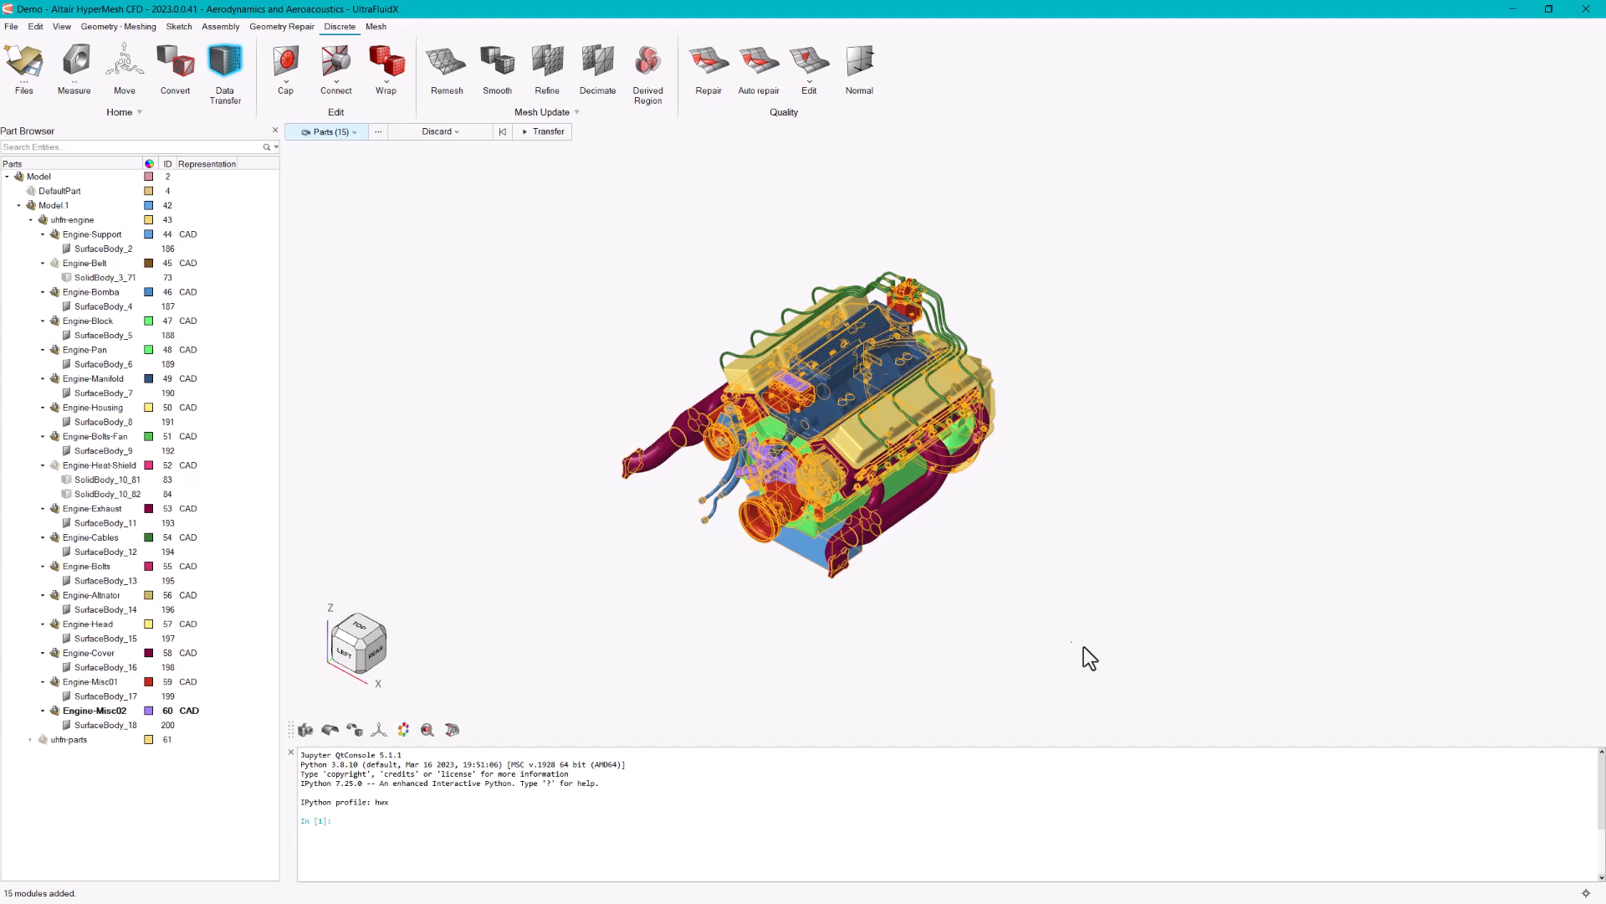
pyautogui.click(31, 206)
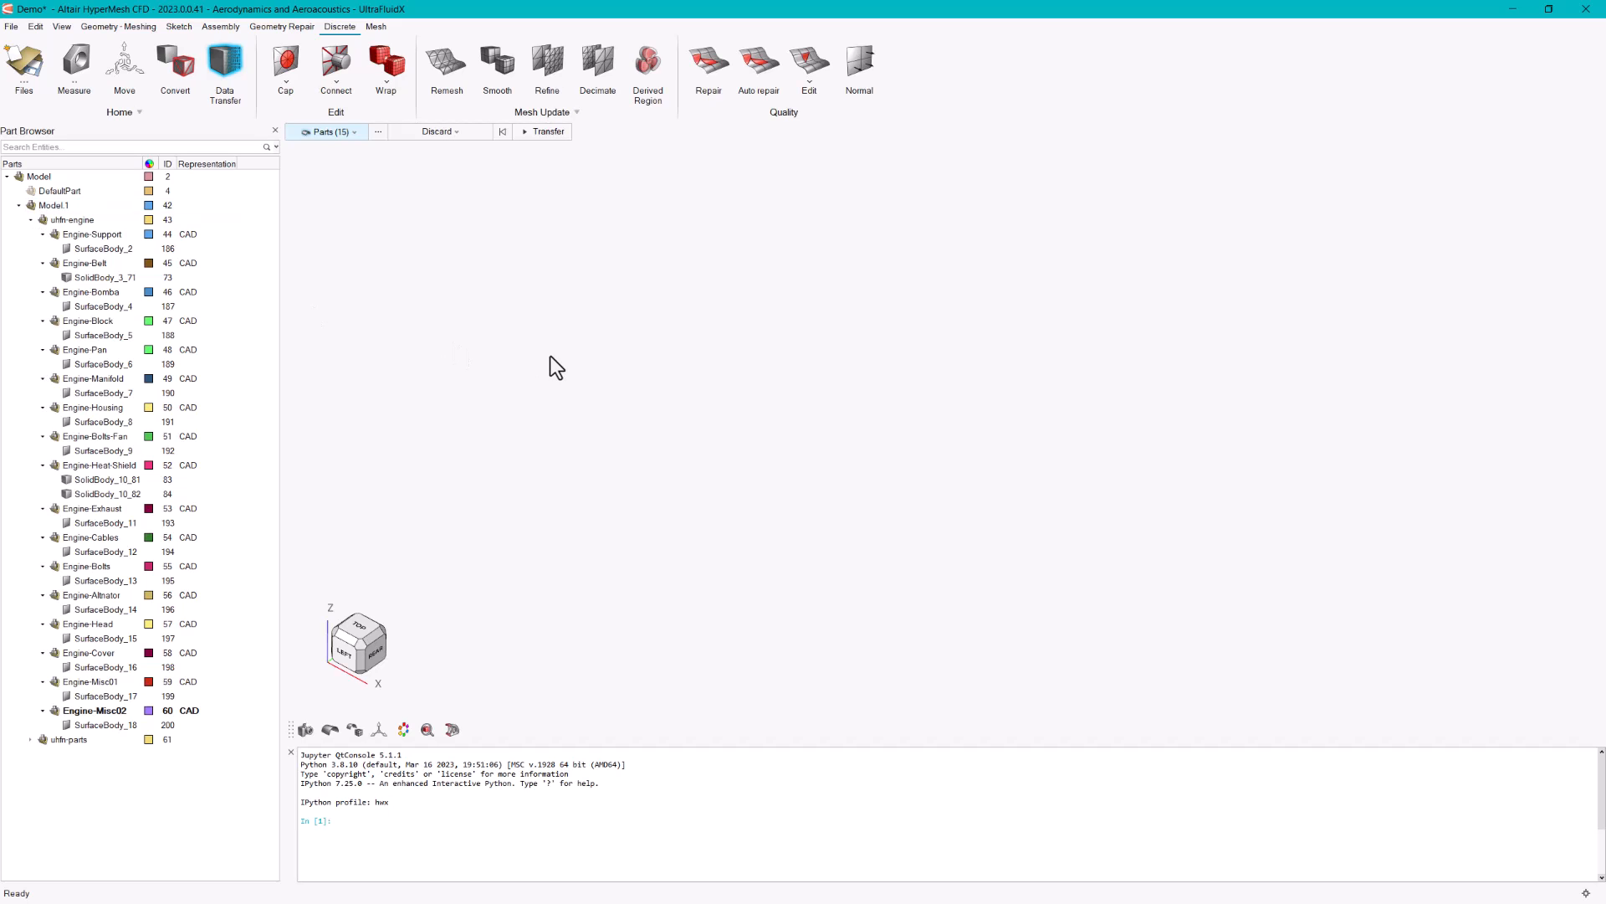
pyautogui.press('a')
pyautogui.scroll(-3, 736, 455)
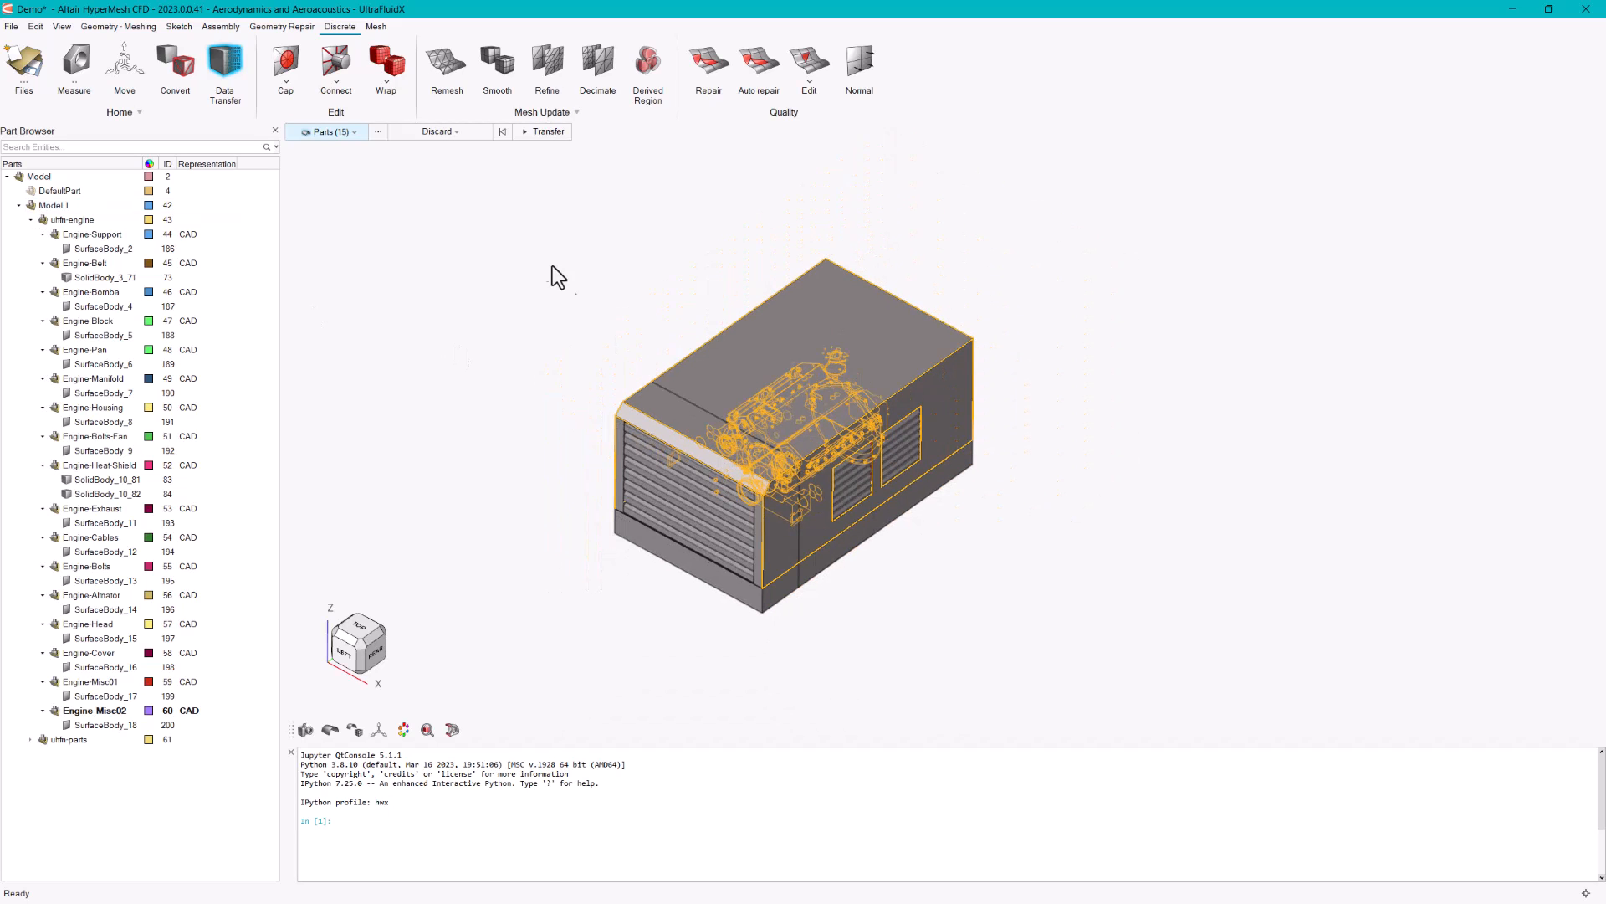
pyautogui.moveTo(529, 223); pyautogui.dragTo(1111, 670)
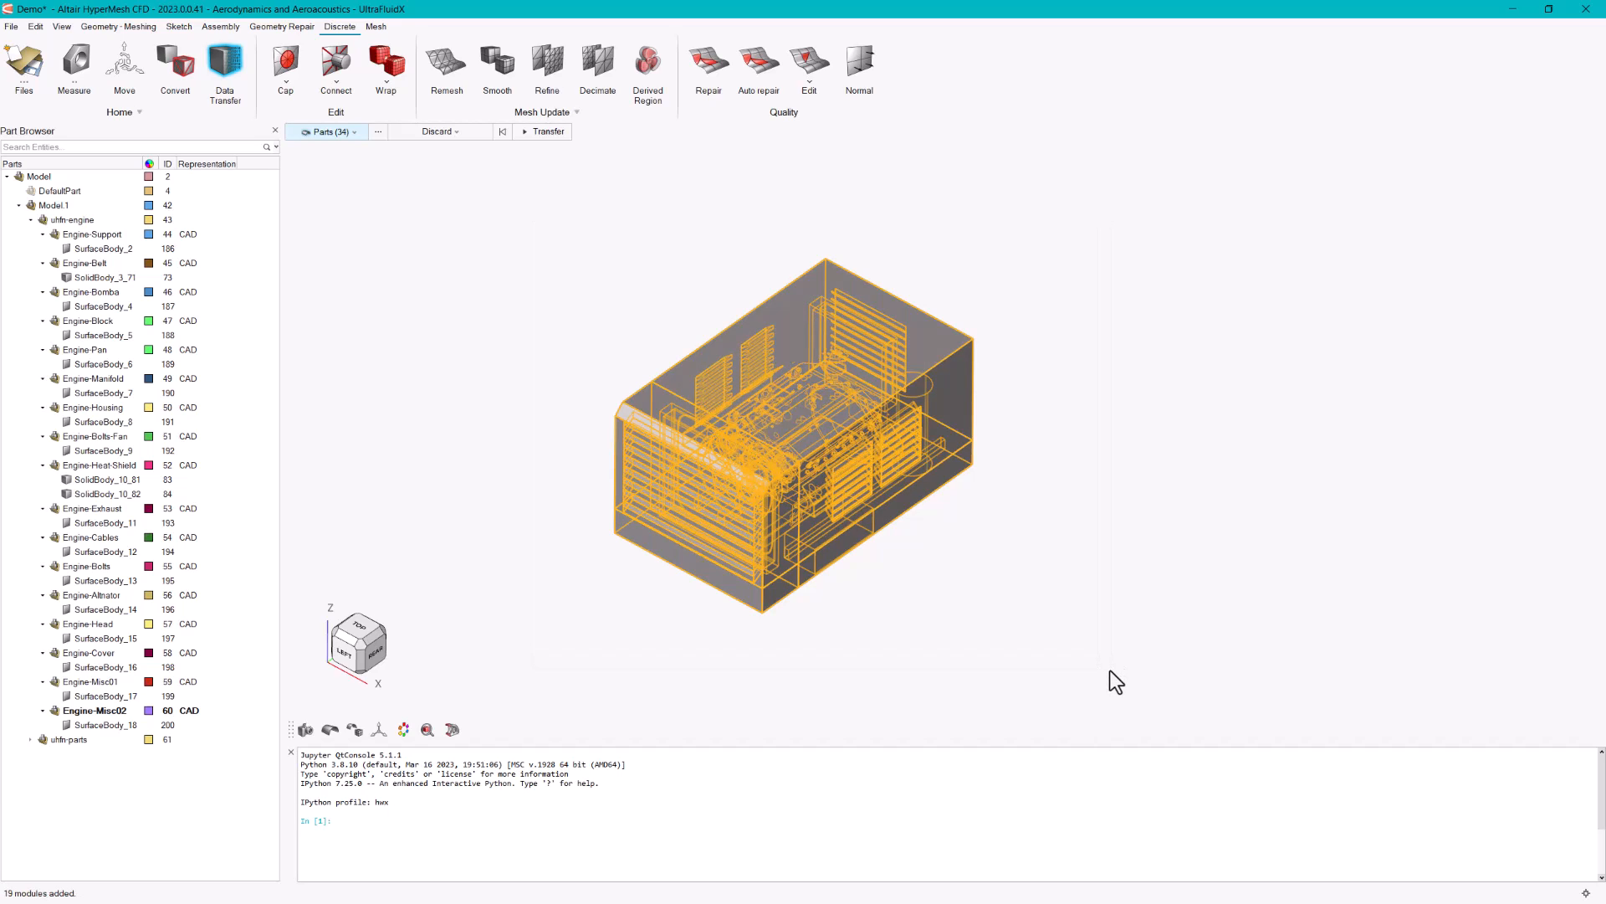
pyautogui.click(545, 132)
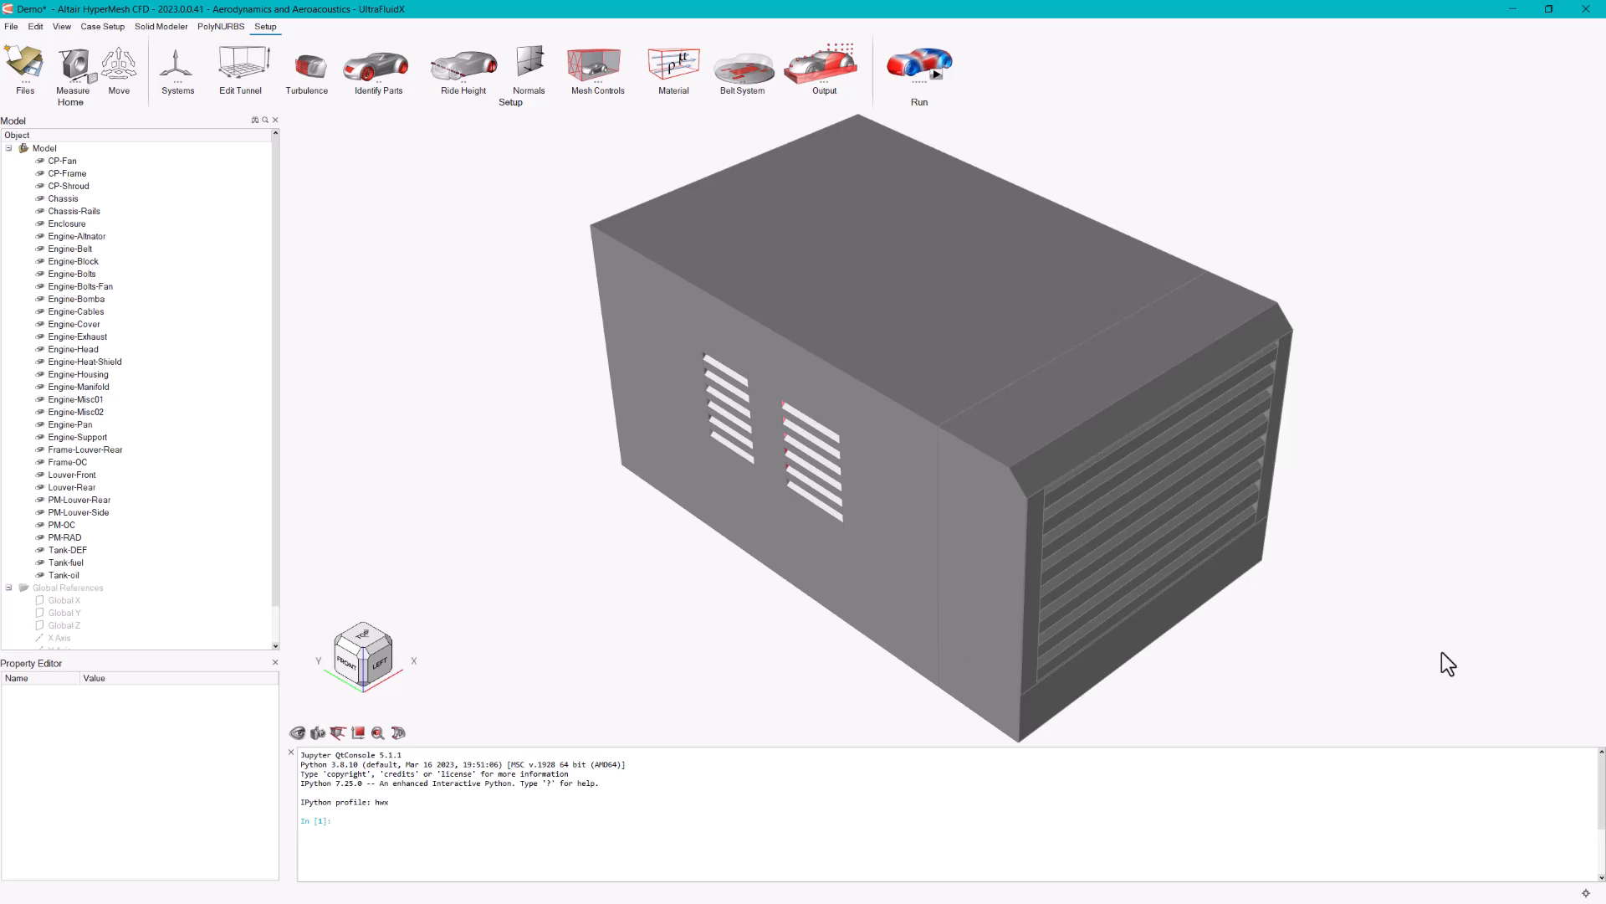
# - Inspect the transferred enclosure from different sides in the case setup and switch back to the Geometry - Meshing environment
pyautogui.moveTo(1422, 657); pyautogui.dragTo(1180, 666, button='middle')
pyautogui.moveTo(1236, 403); pyautogui.dragTo(529, 227, button='middle')
pyautogui.click(108, 29)
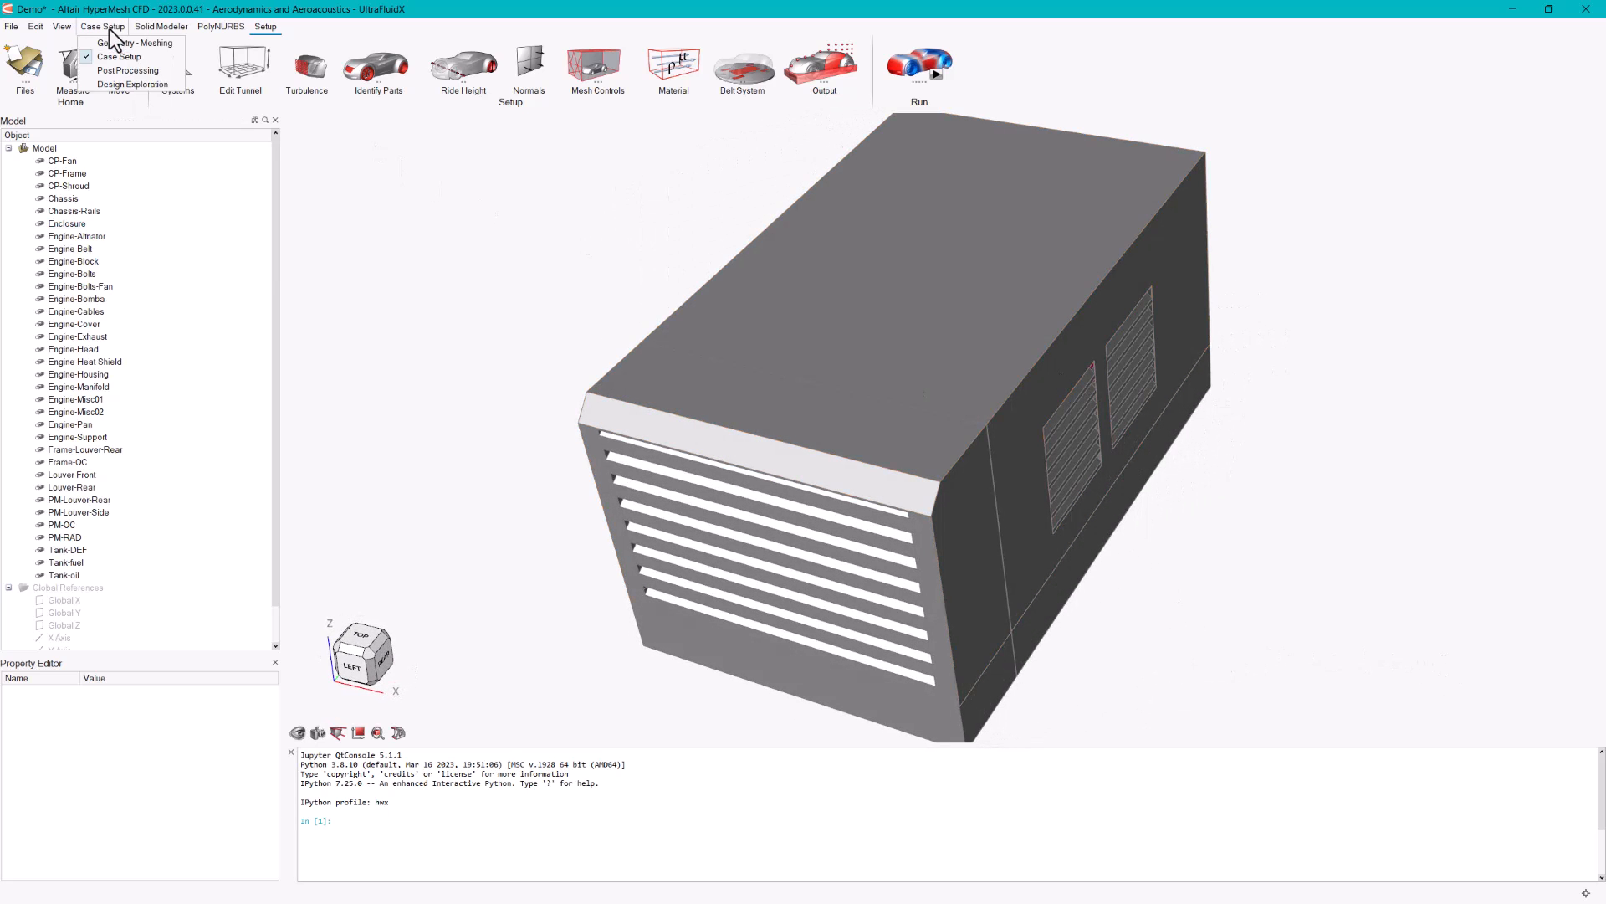
pyautogui.click(174, 42)
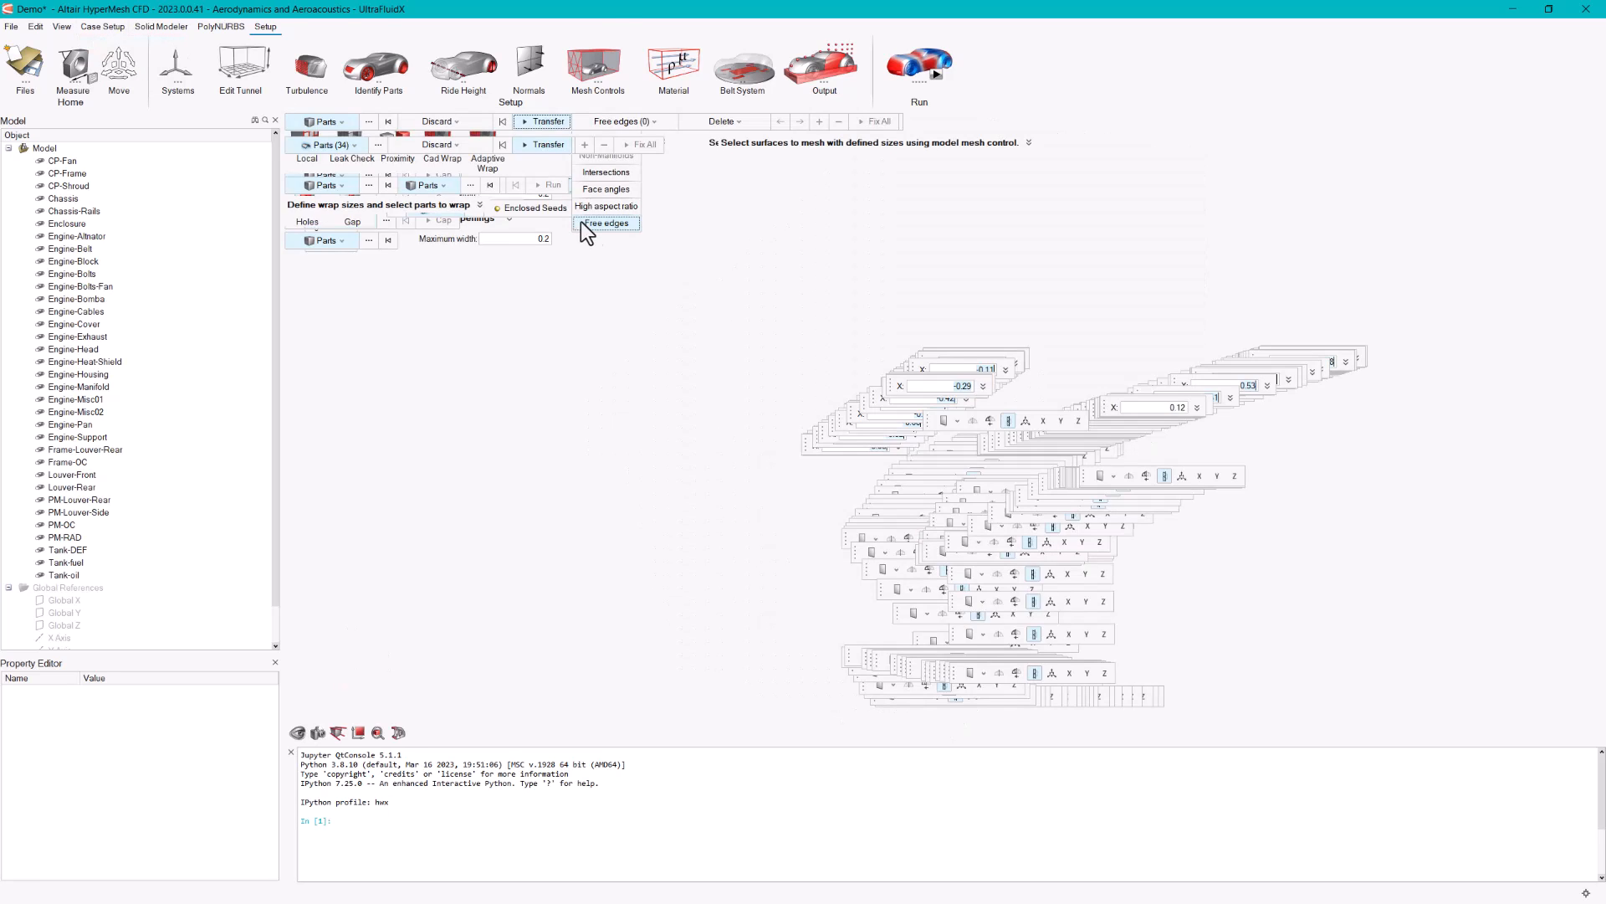
pyautogui.scroll(3, 785, 381)
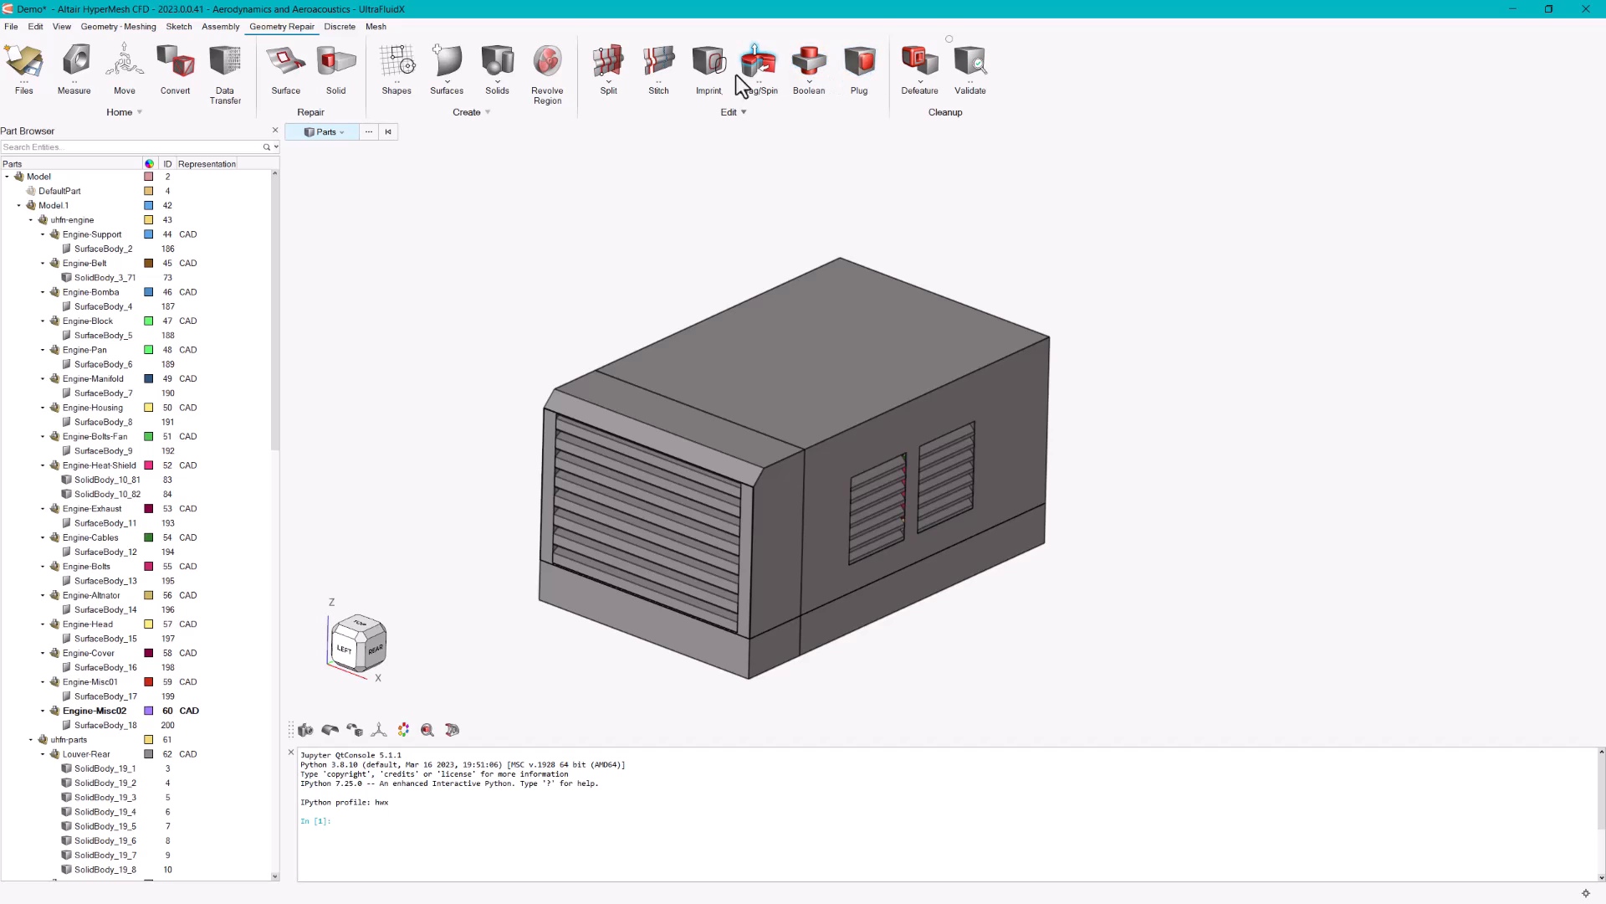
pyautogui.click(743, 111)
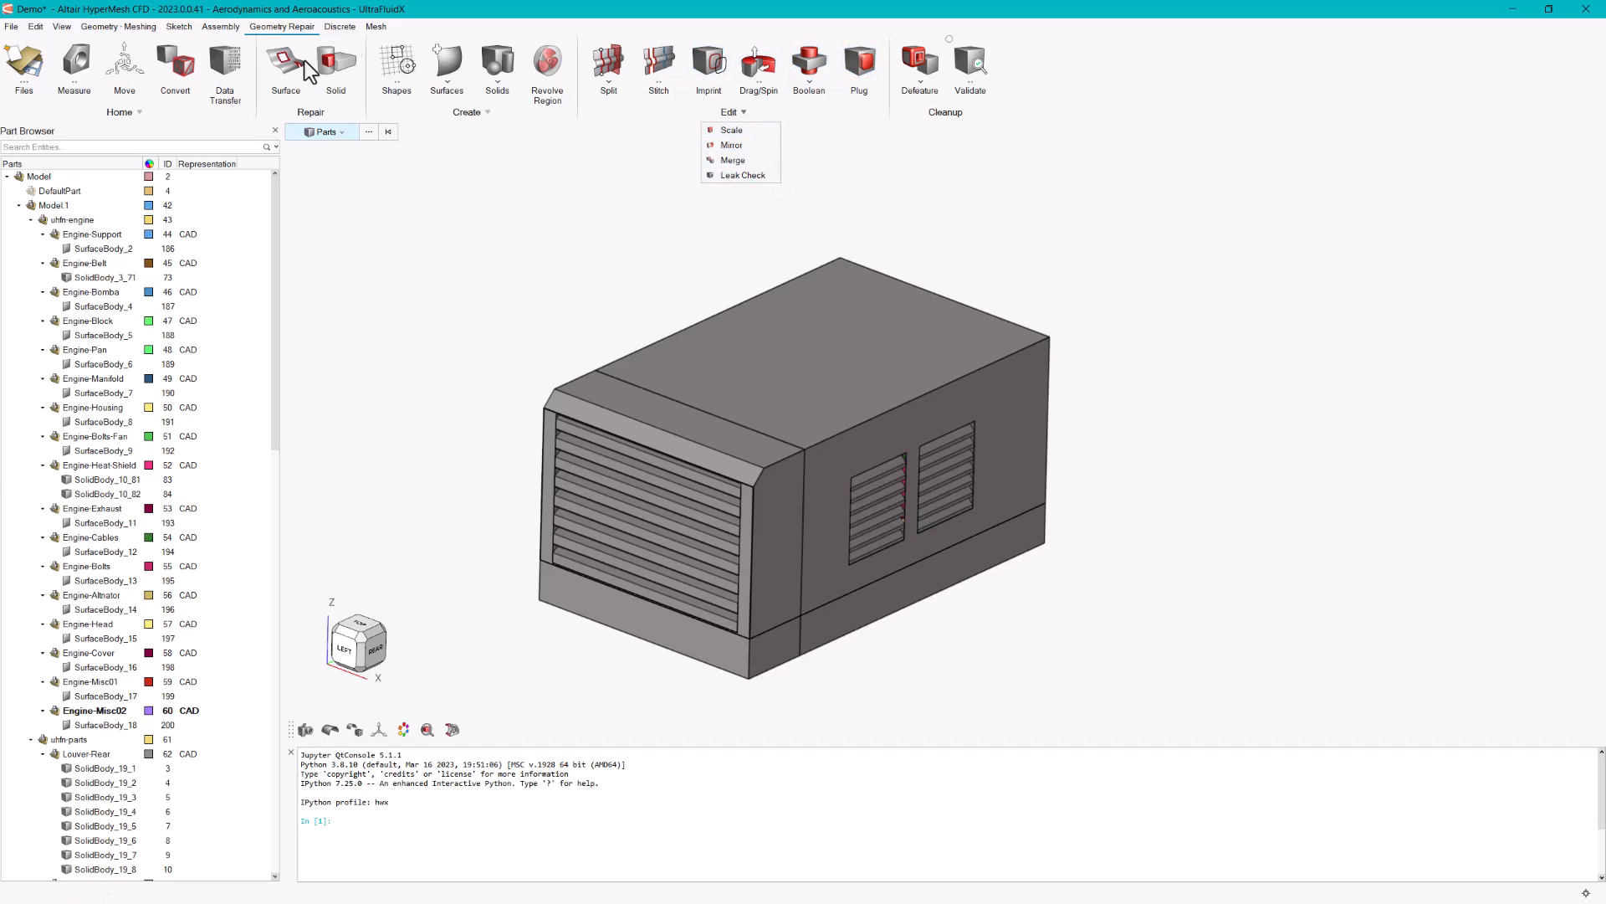
pyautogui.click(339, 27)
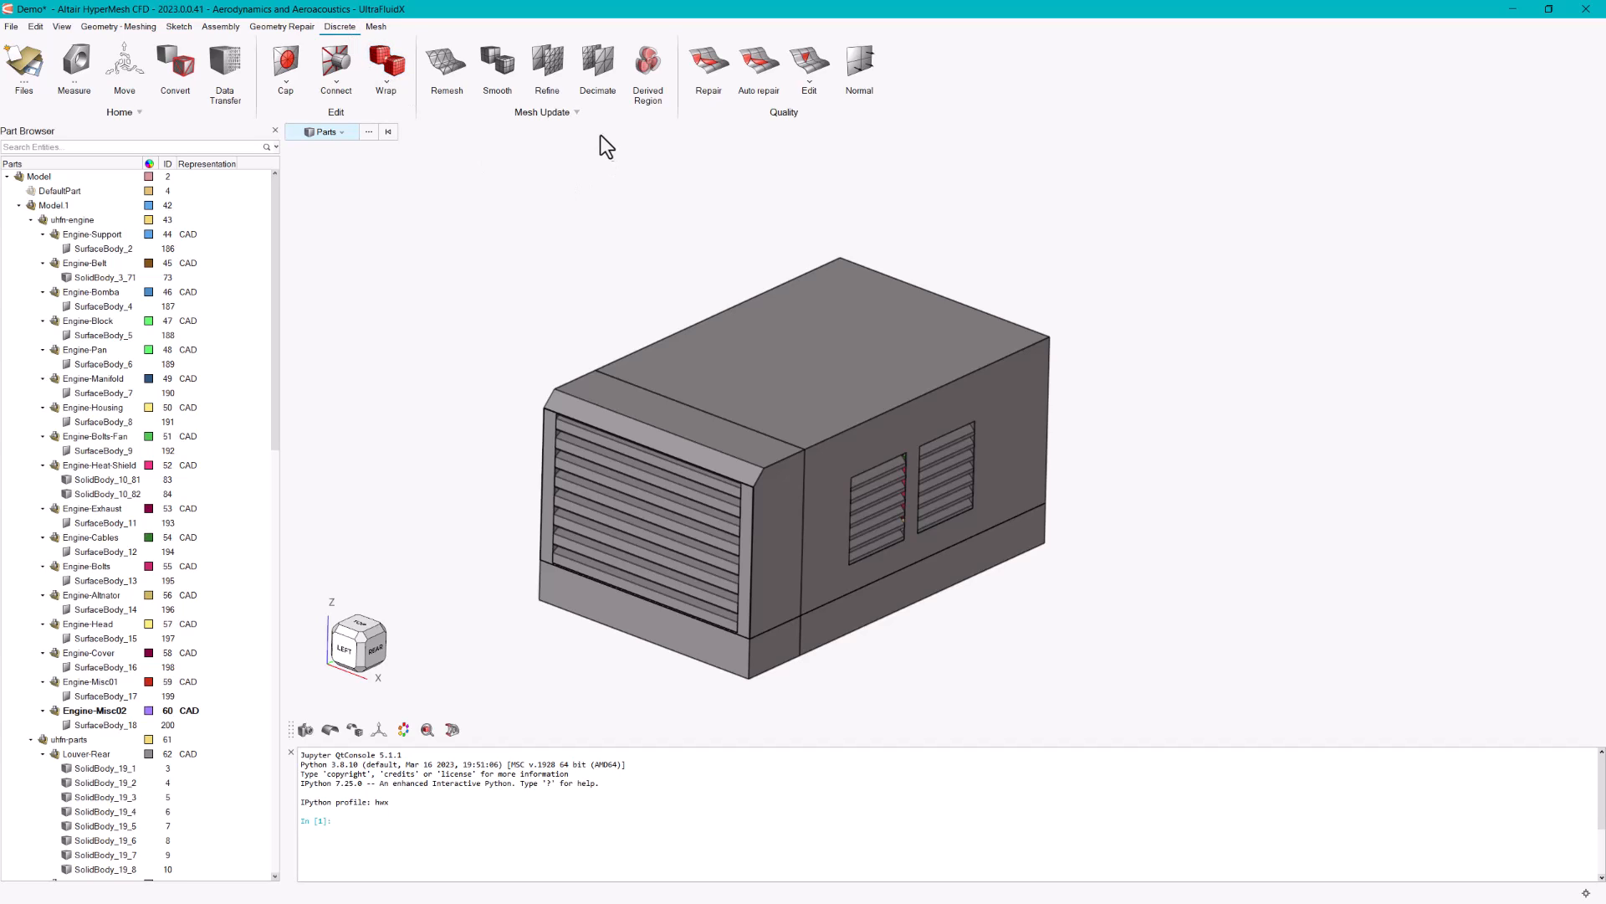
pyautogui.click(576, 113)
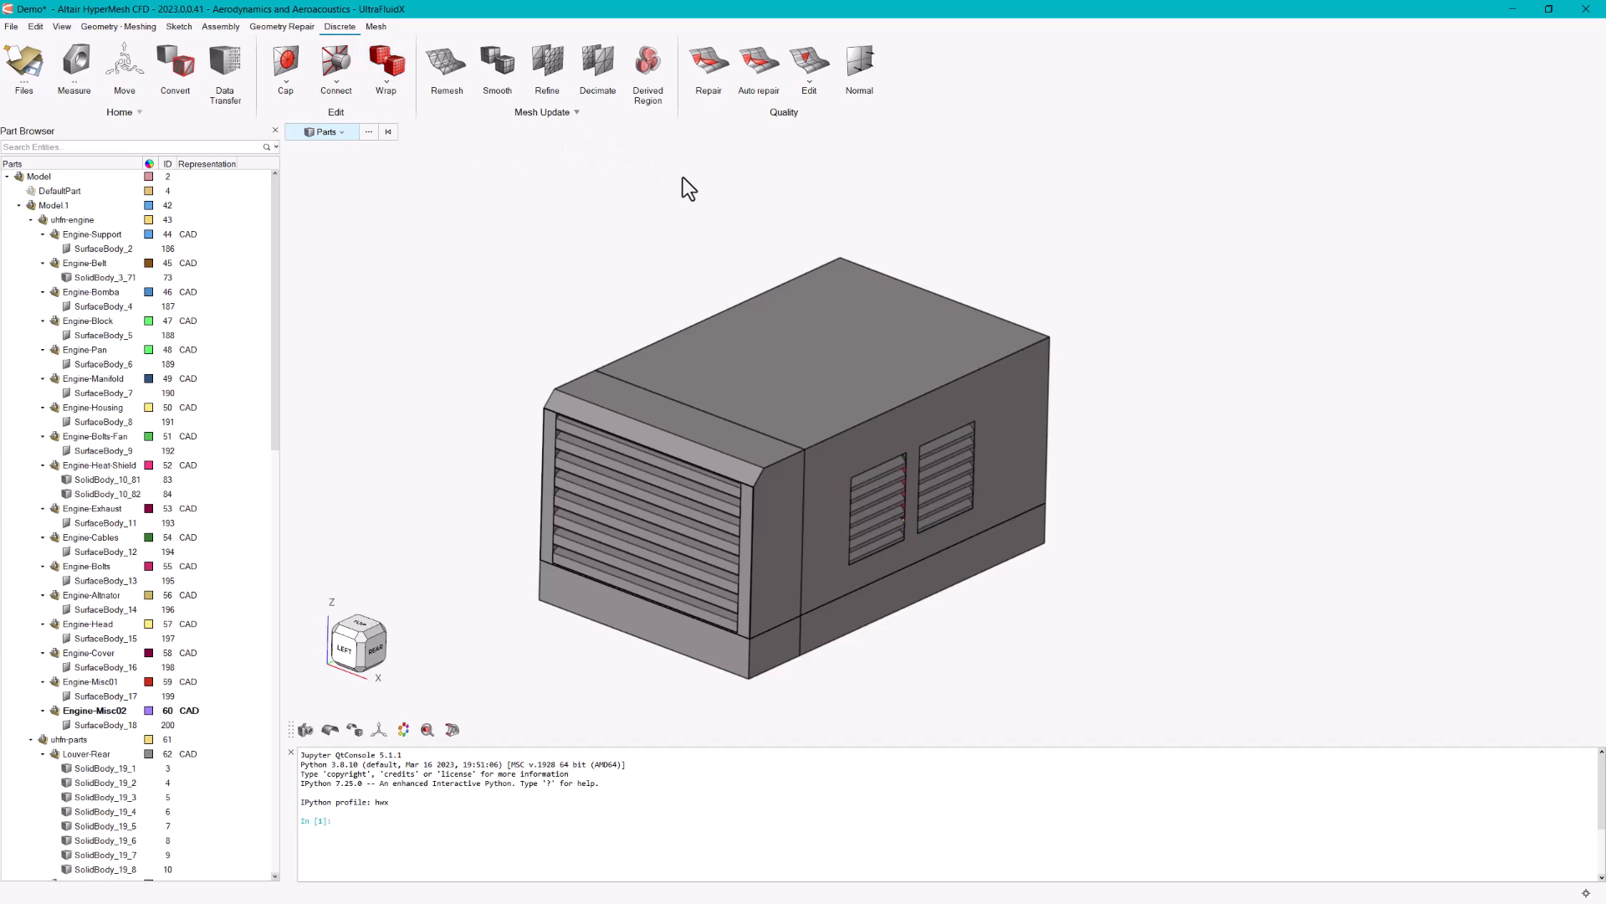